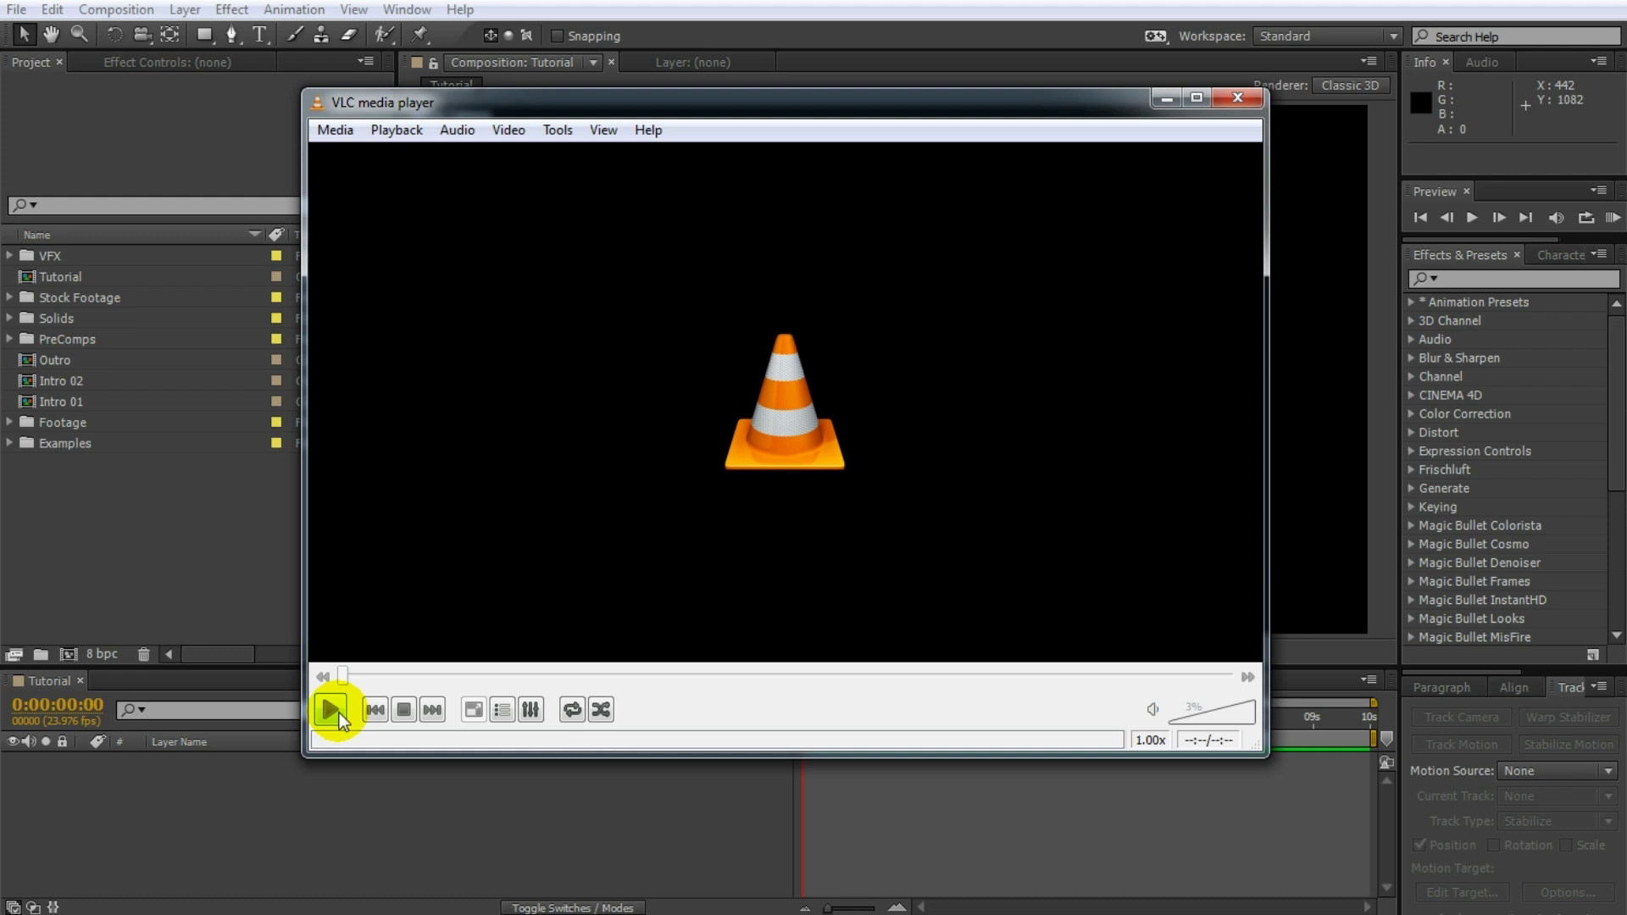
# Play the Example 1, 3 and 2 firework clips in VLC, then pause playback.
pyautogui.click(331, 711)
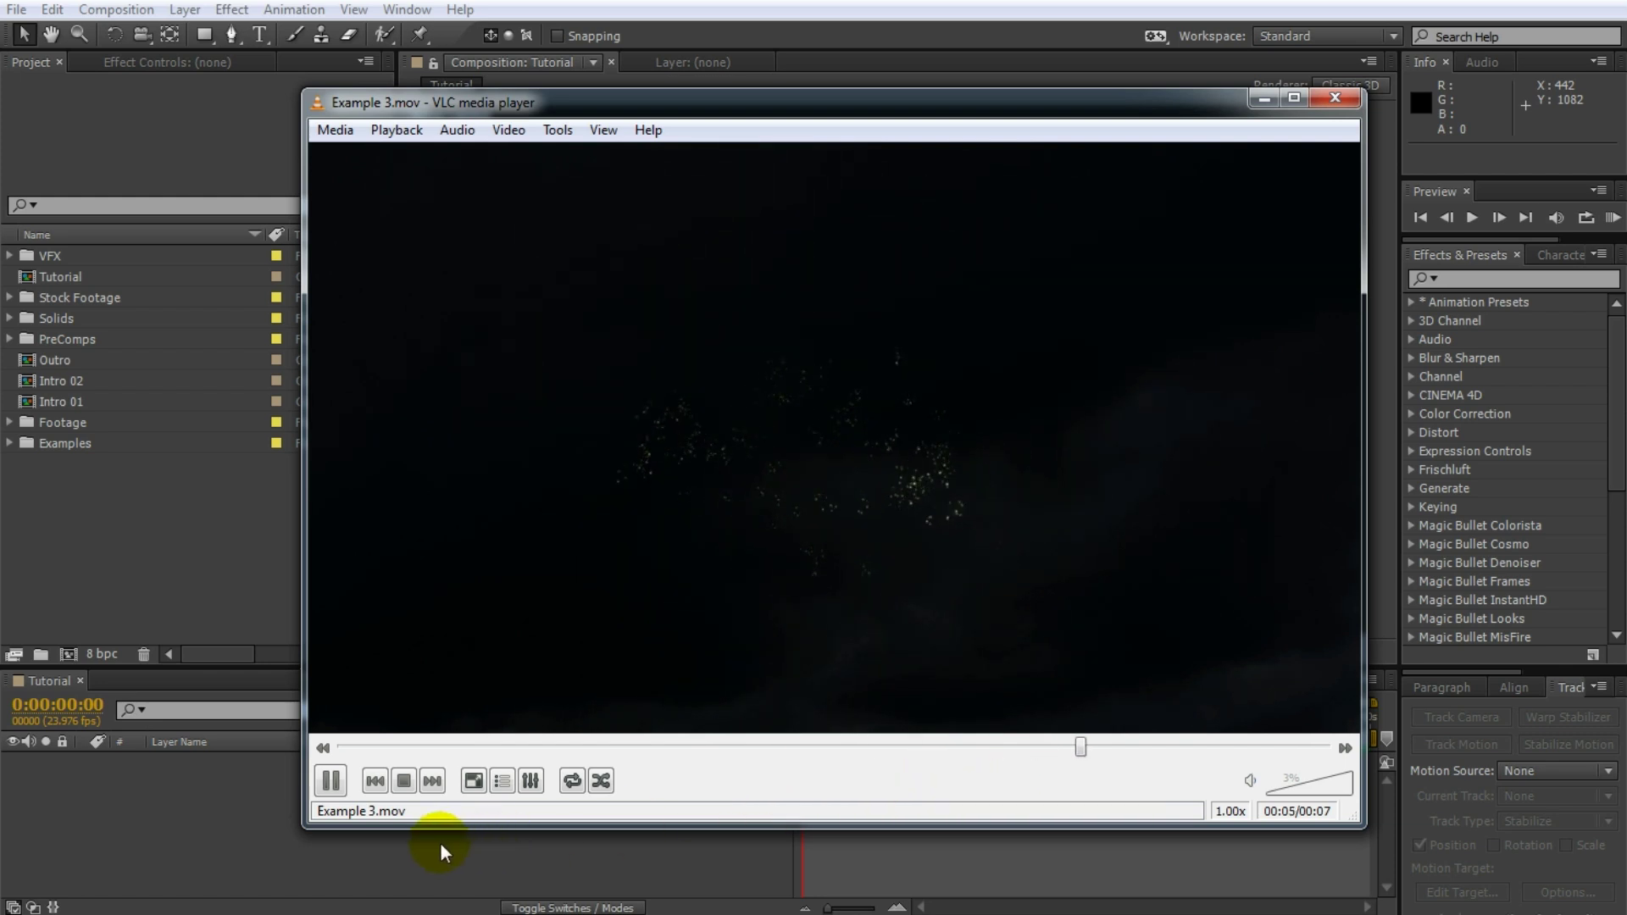
pyautogui.click(432, 787)
pyautogui.click(431, 790)
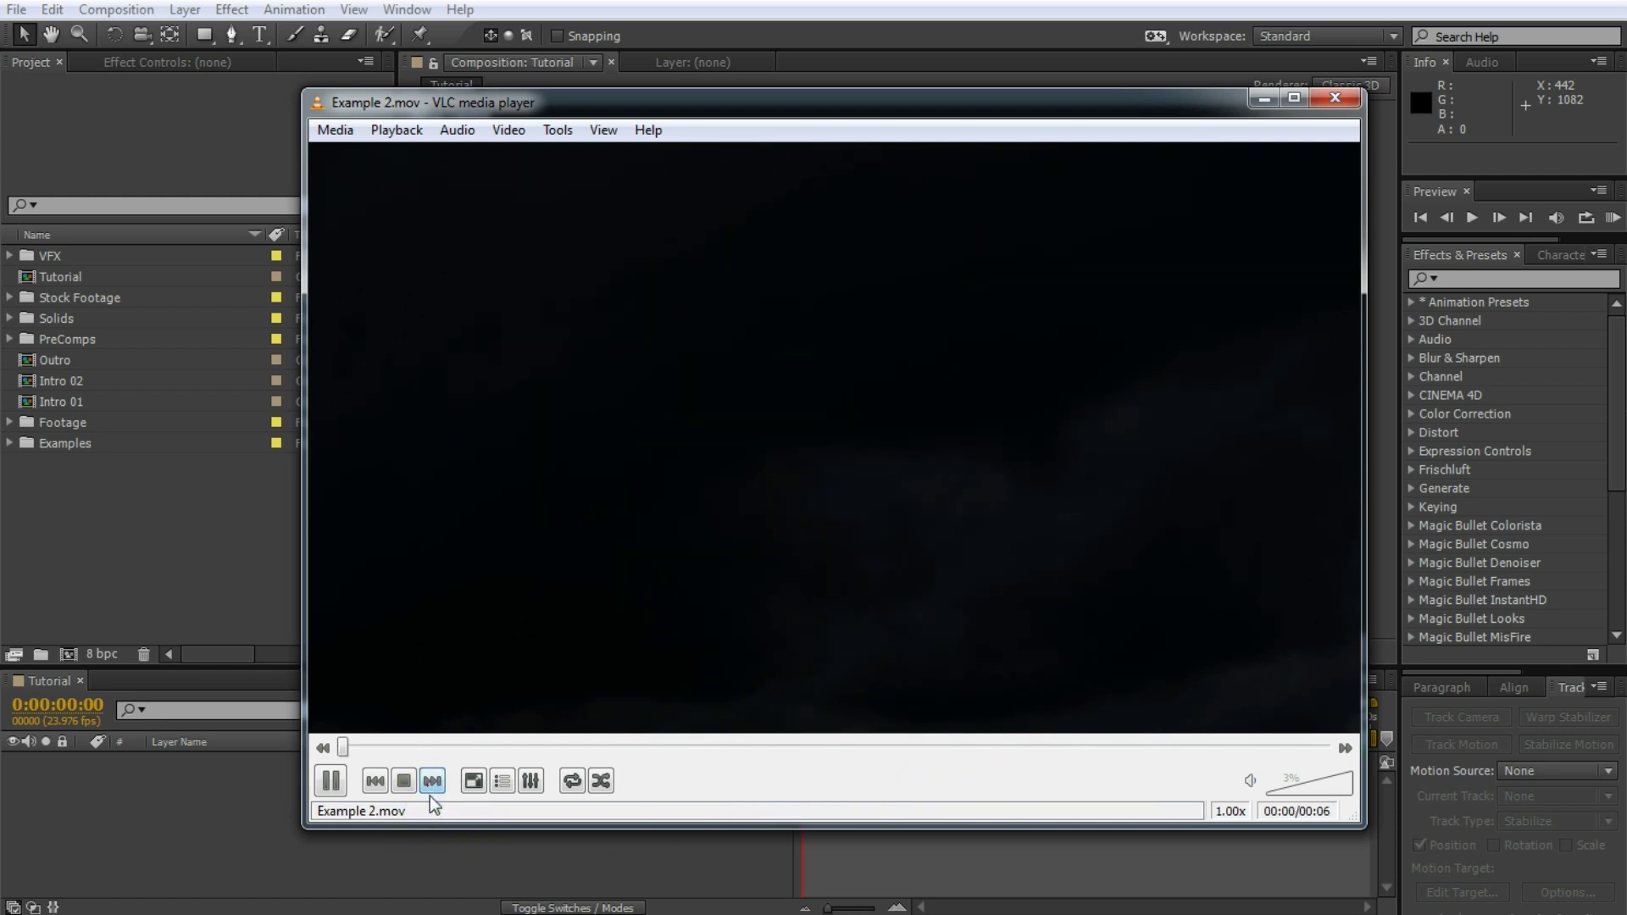
pyautogui.click(331, 784)
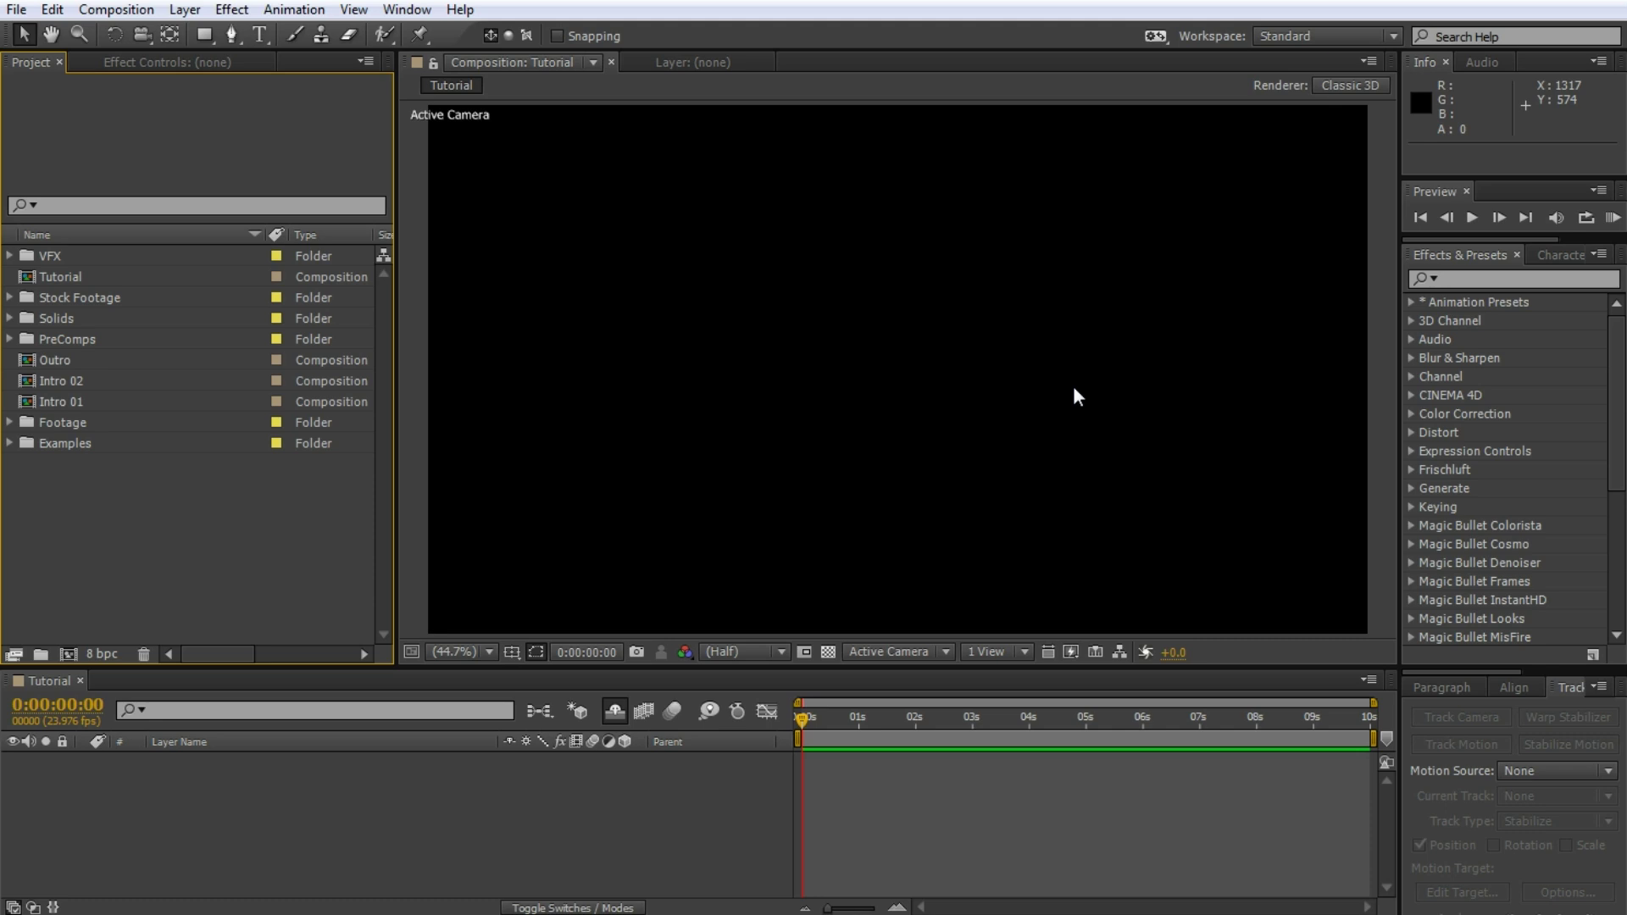
# Add a new solid named 'Particle Explosion' at the default 1920×1080 size.
pyautogui.rightClick(378, 784)
pyautogui.moveTo(378, 796)
pyautogui.click(700, 857)
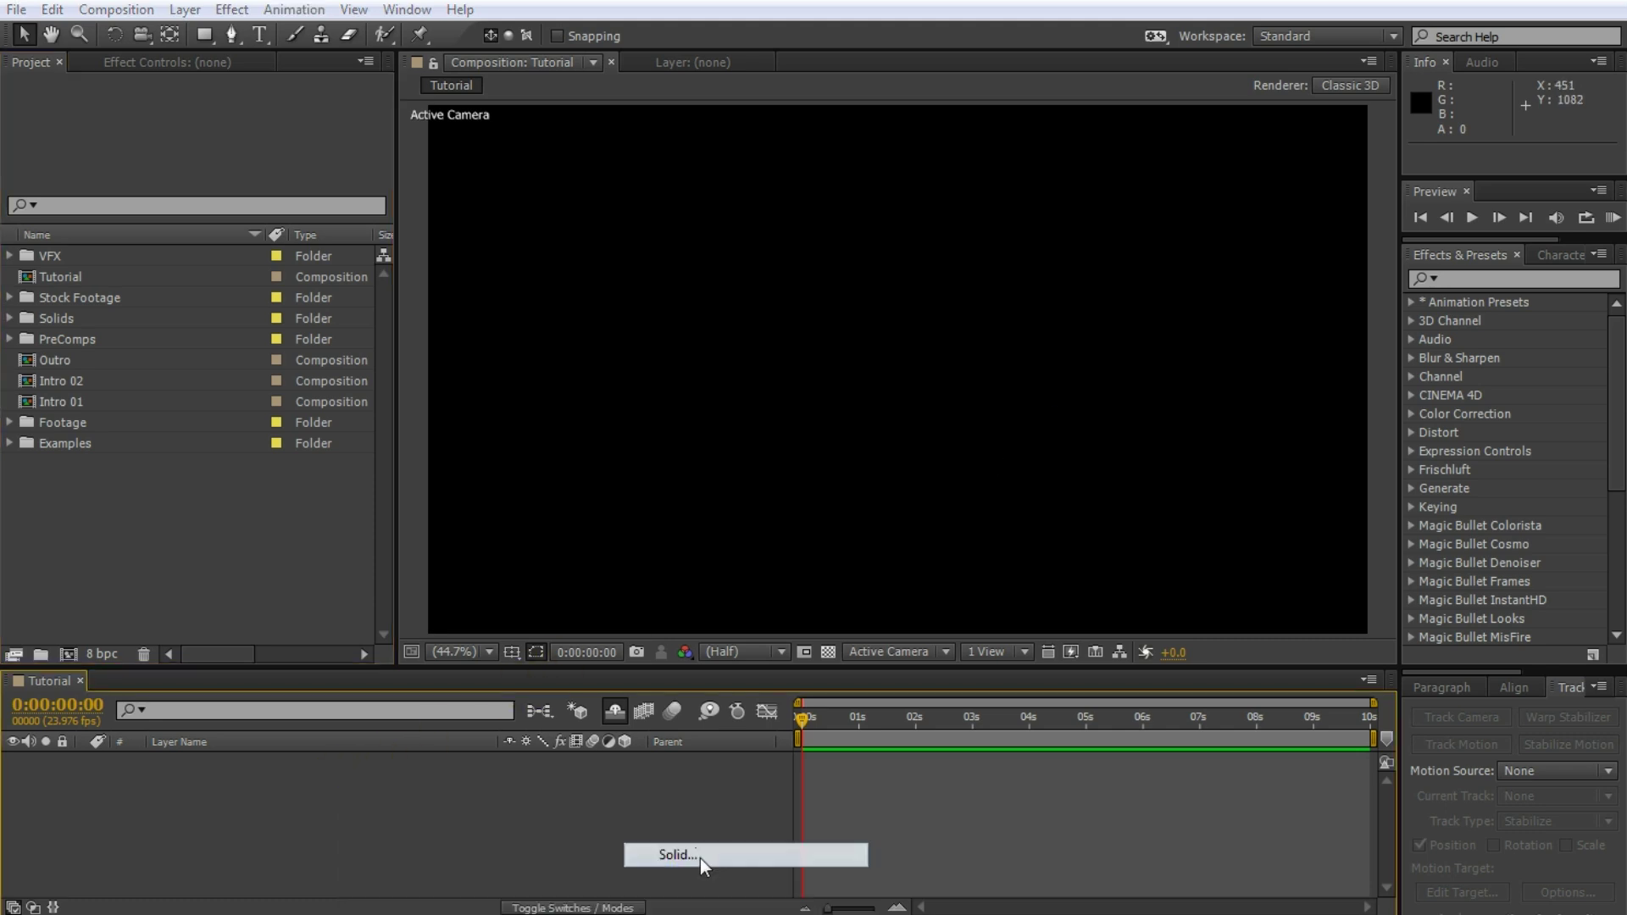
pyautogui.write('Partic')
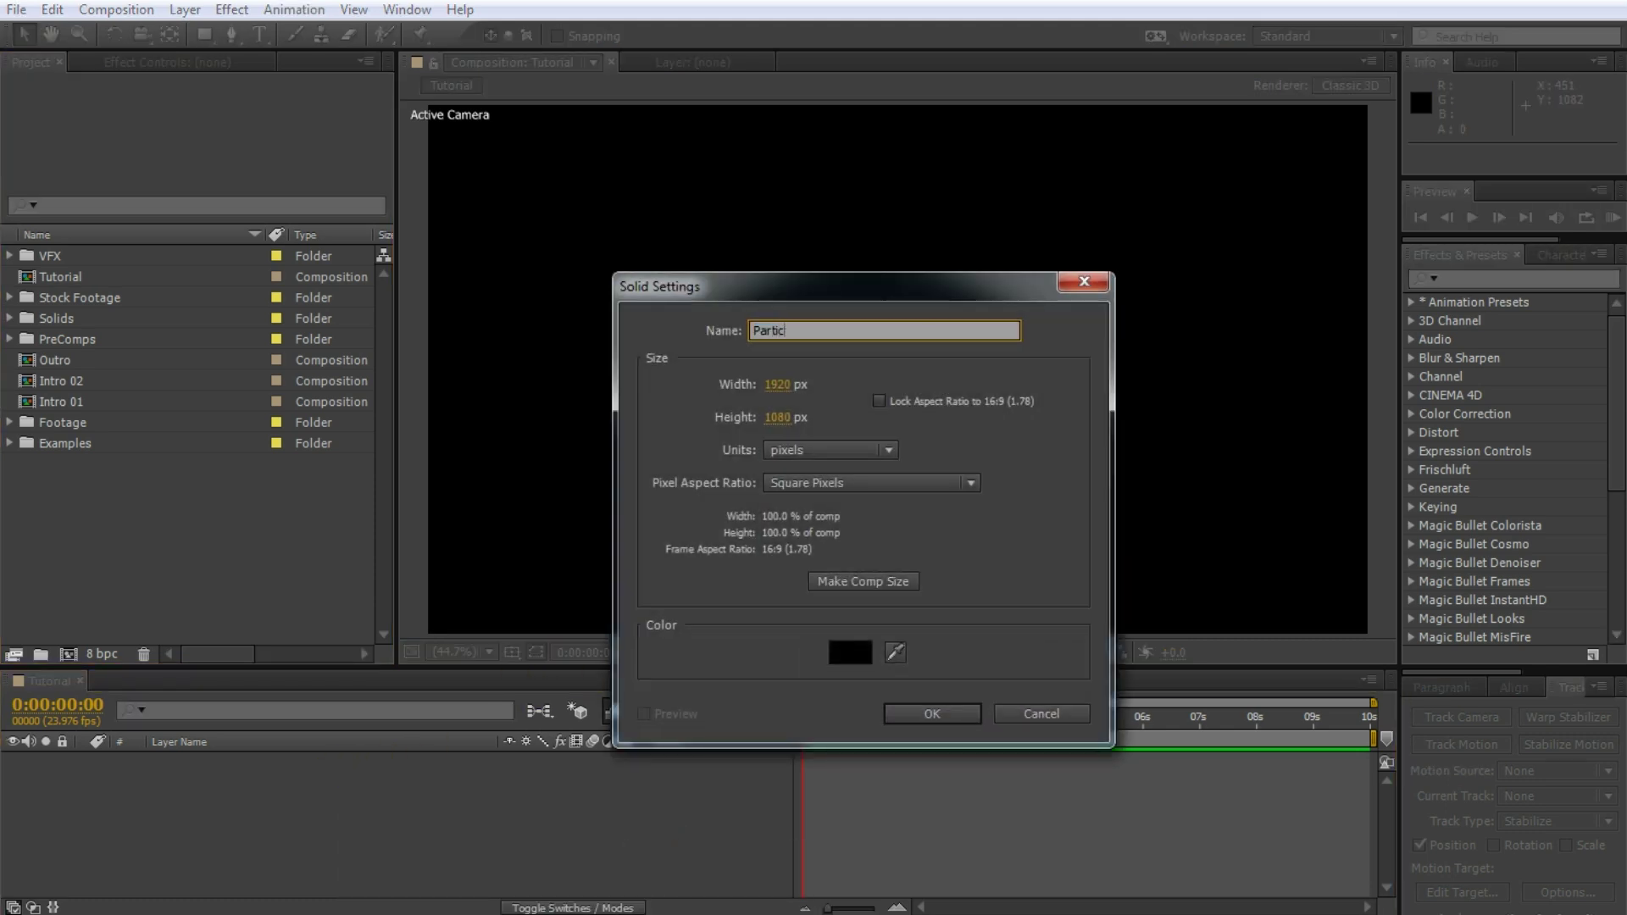
pyautogui.write('le Explosion')
pyautogui.press('Tab')
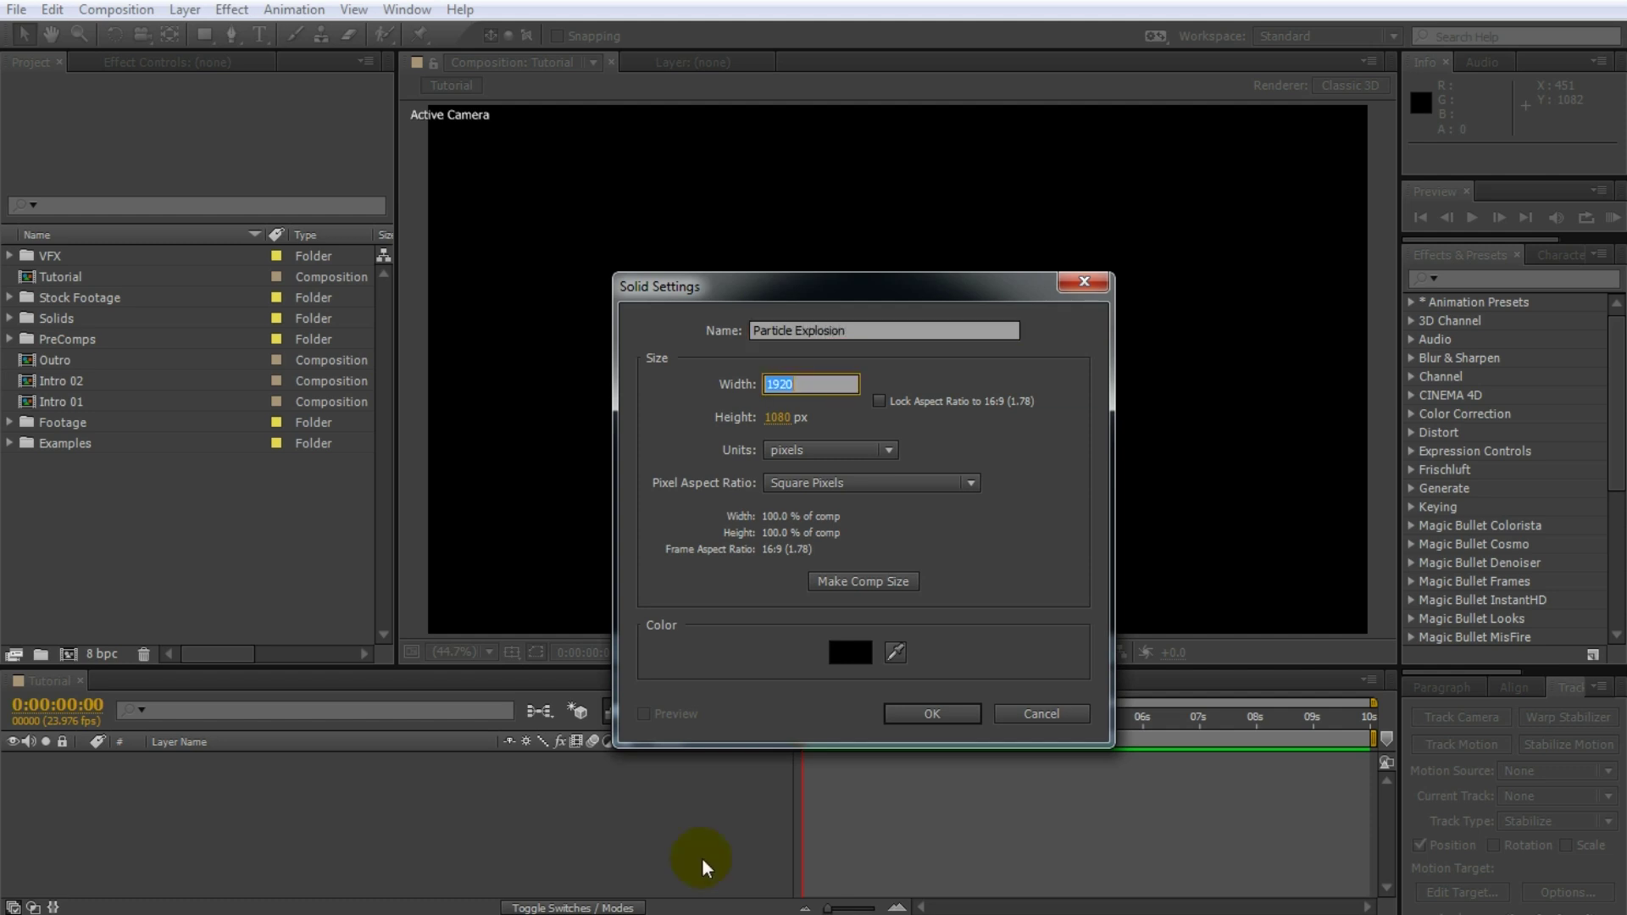
pyautogui.press('Tab')
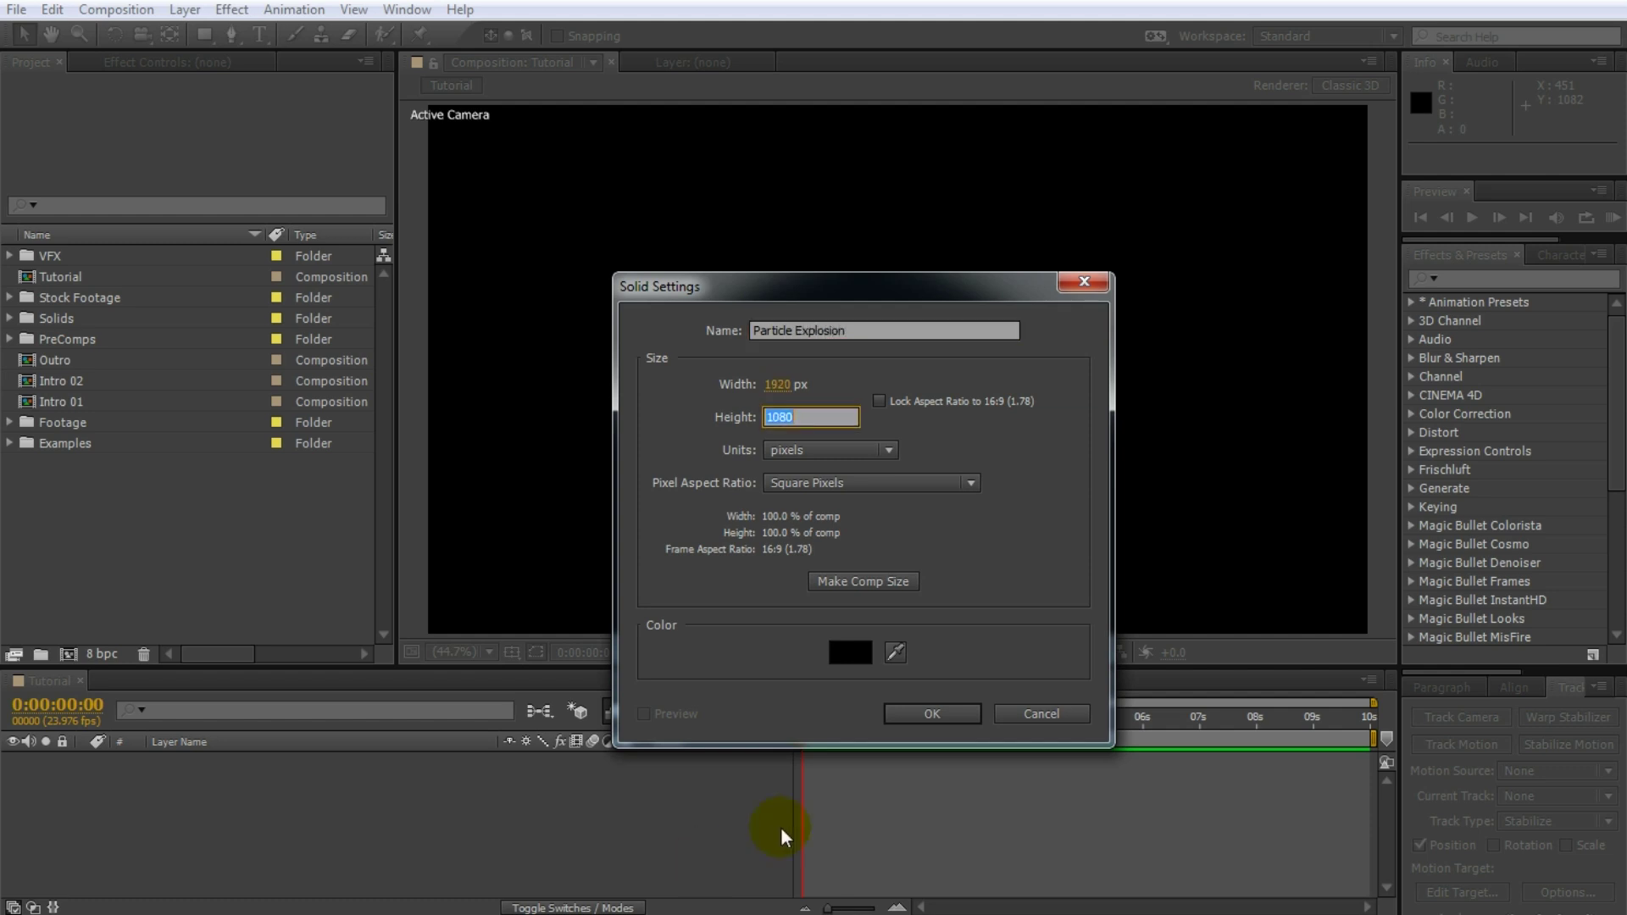
pyautogui.click(958, 714)
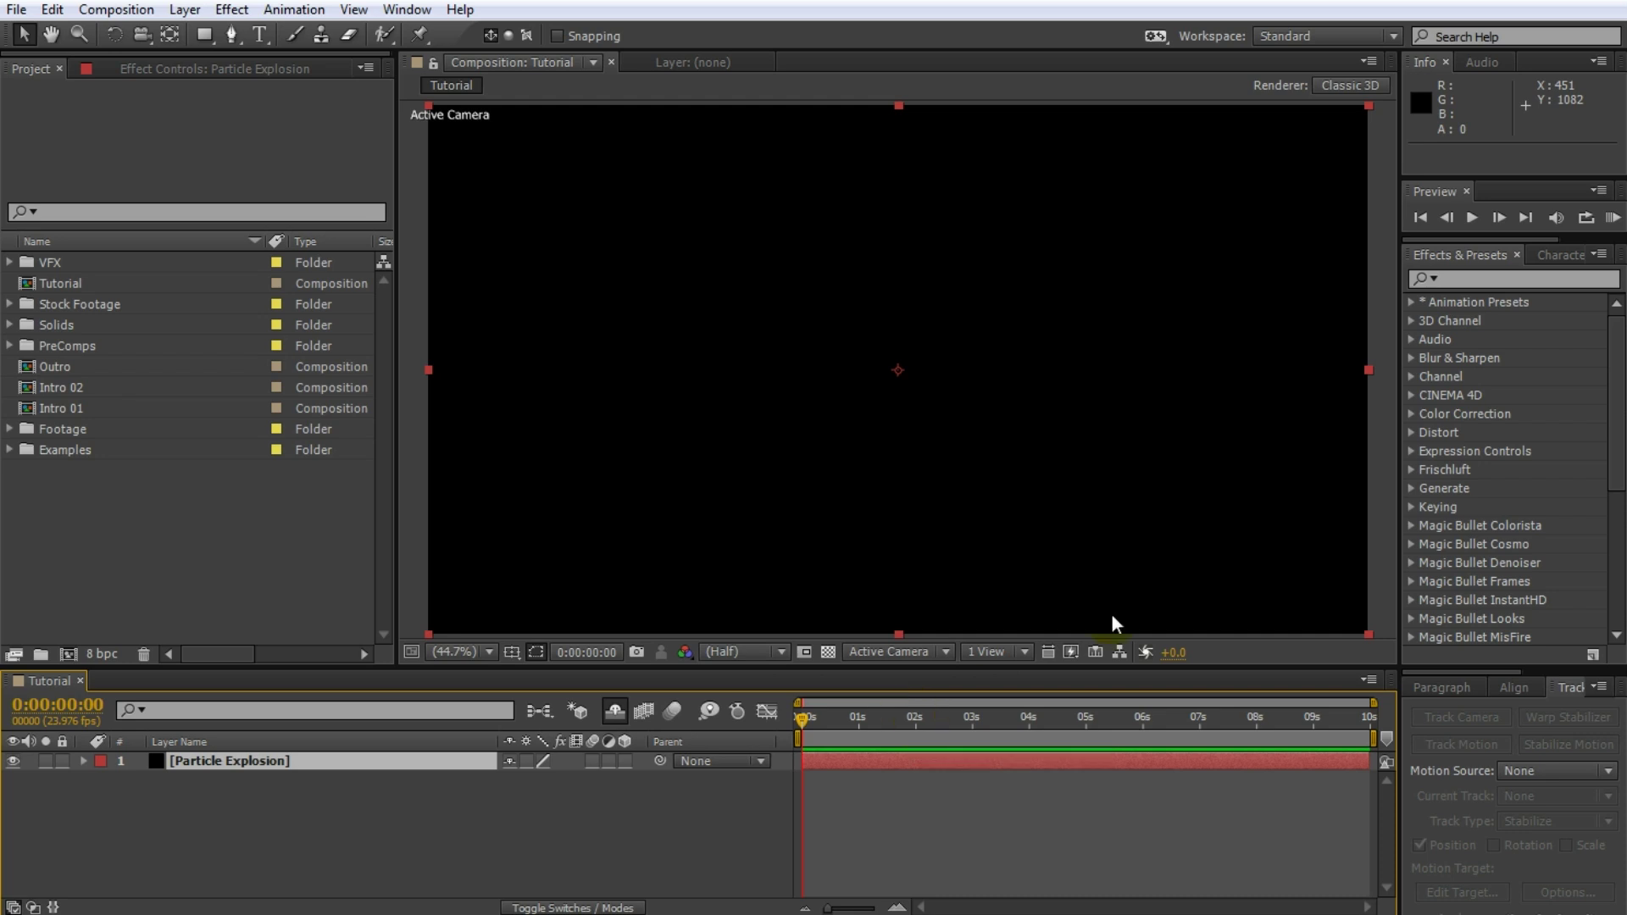
# Apply Trapcode Particular from a 'particular' effects search and scrub to preview the particles.
pyautogui.click(1483, 279)
pyautogui.write('particular')
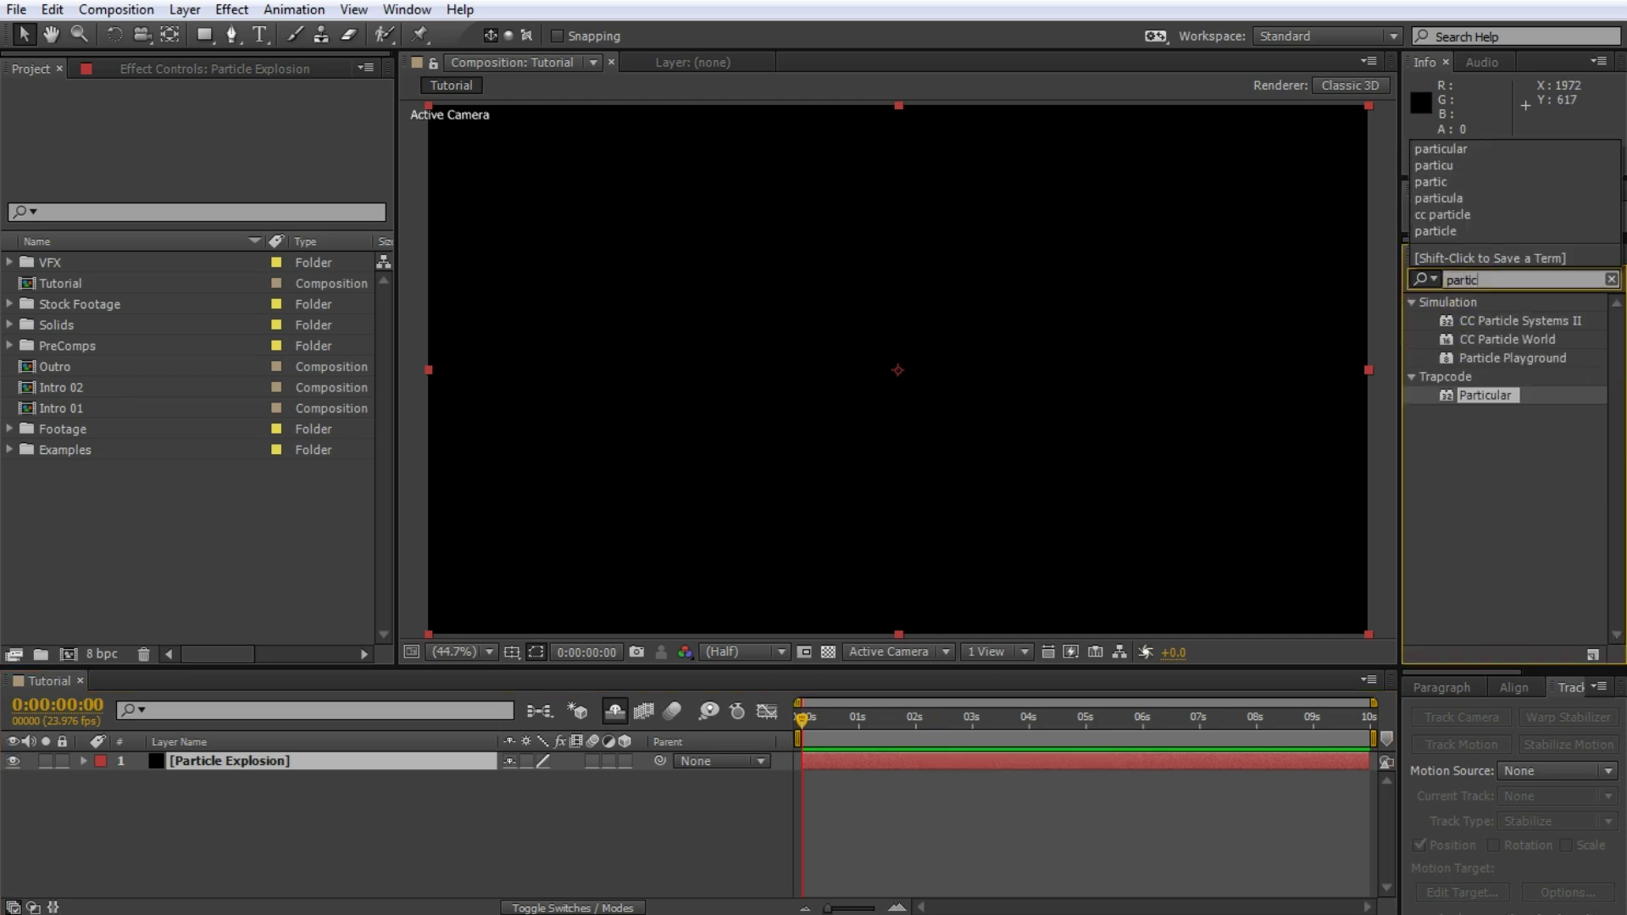
pyautogui.click(1481, 319)
pyautogui.doubleClick(1482, 320)
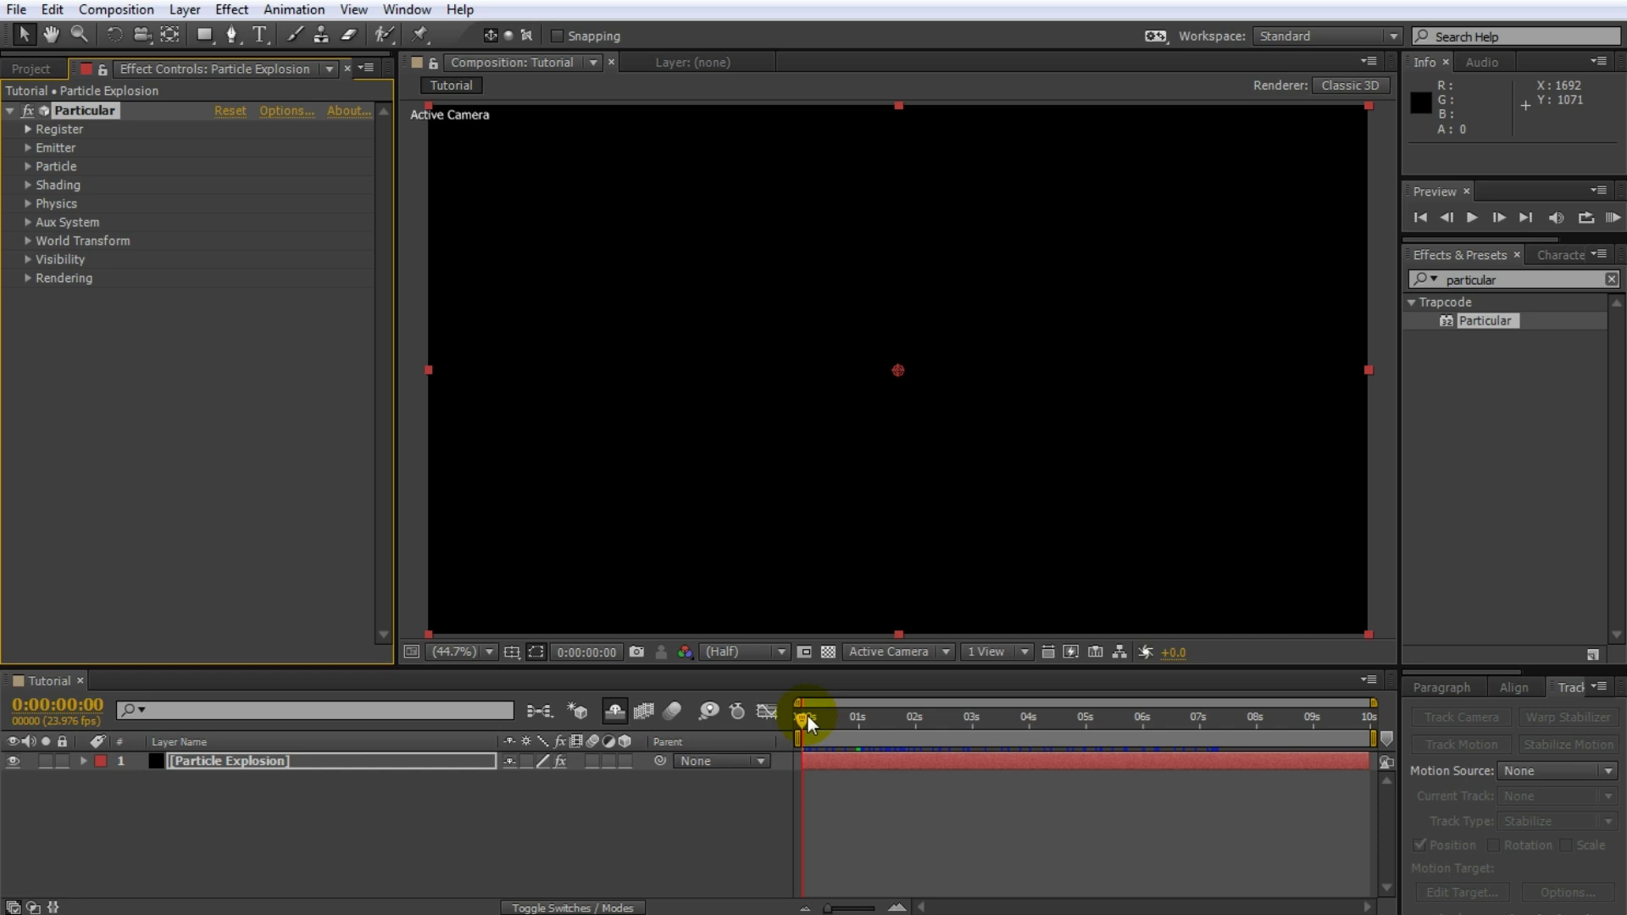
pyautogui.moveTo(807, 716); pyautogui.dragTo(1380, 744)
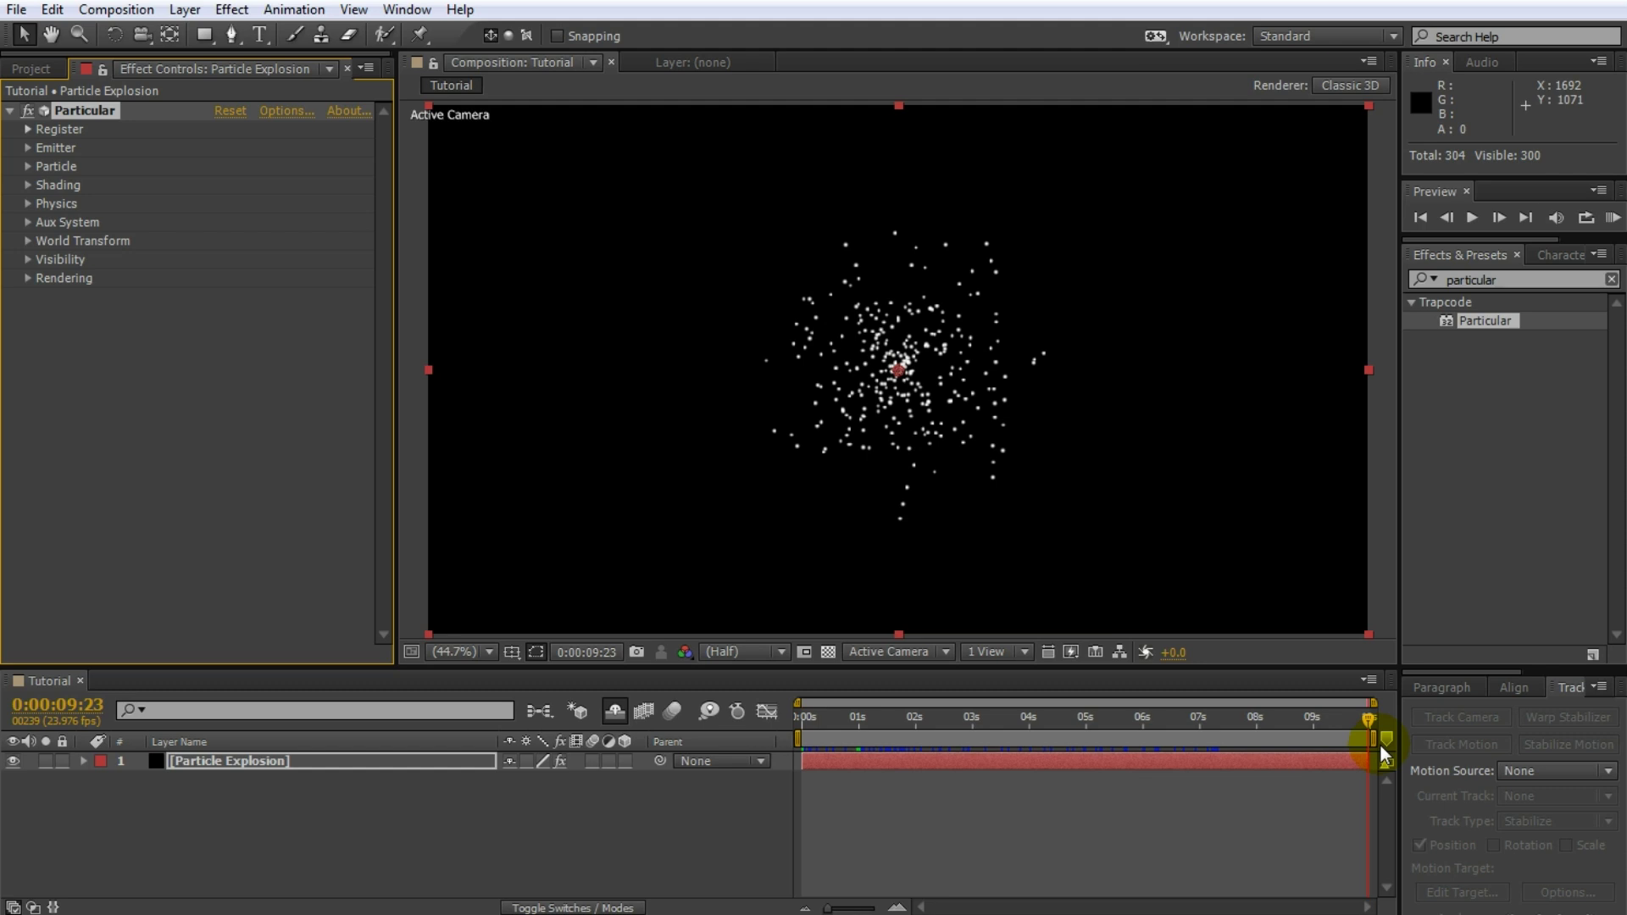
pyautogui.moveTo(1380, 744); pyautogui.dragTo(863, 754)
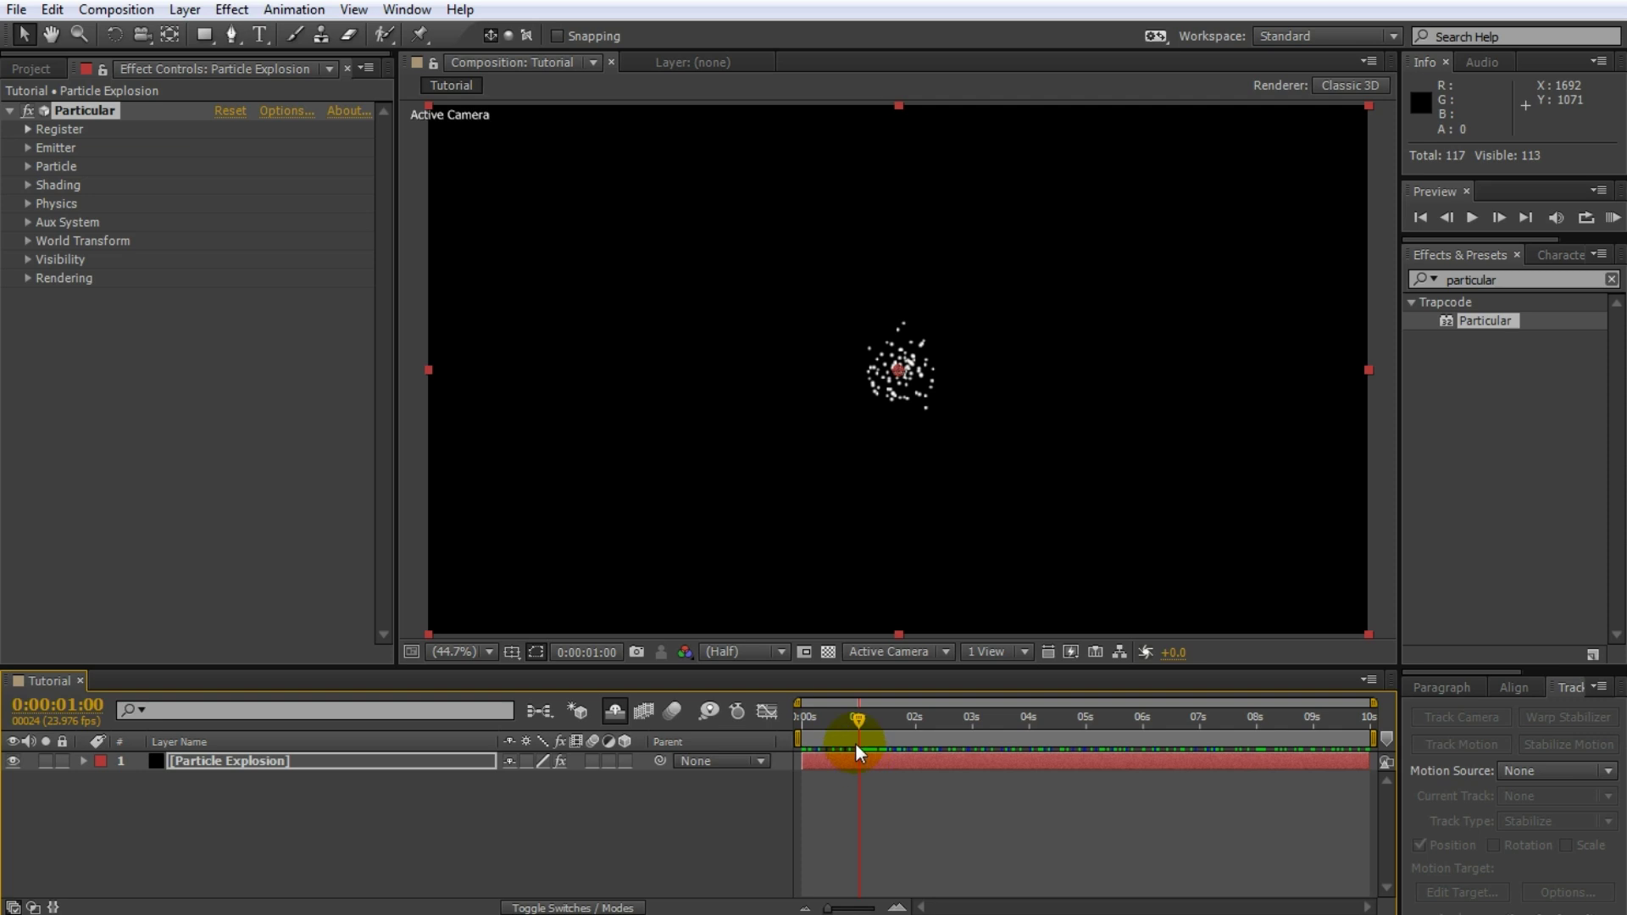
# Keyframe Emitter Particles/sec at 6000 at one second.
pyautogui.click(28, 148)
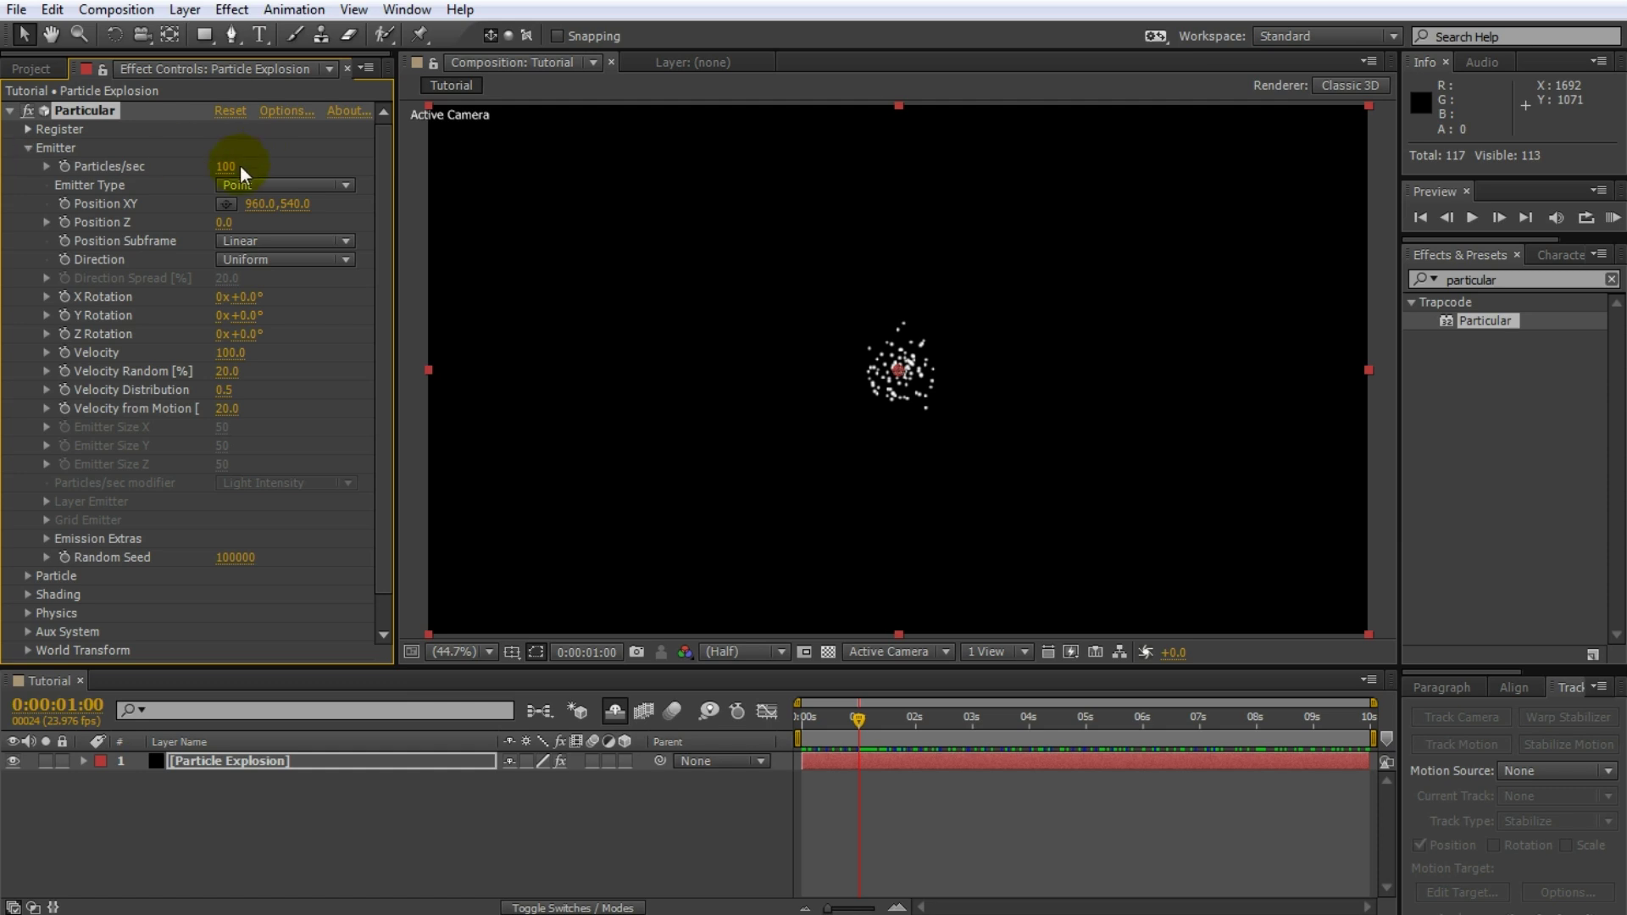
pyautogui.click(64, 166)
pyautogui.click(229, 167)
pyautogui.write('6000')
pyautogui.press('Return')
pyautogui.click(366, 763)
# Add 0 Particles/sec keyframes one frame before and one frame after the 6000 keyframe.
pyautogui.press('u')
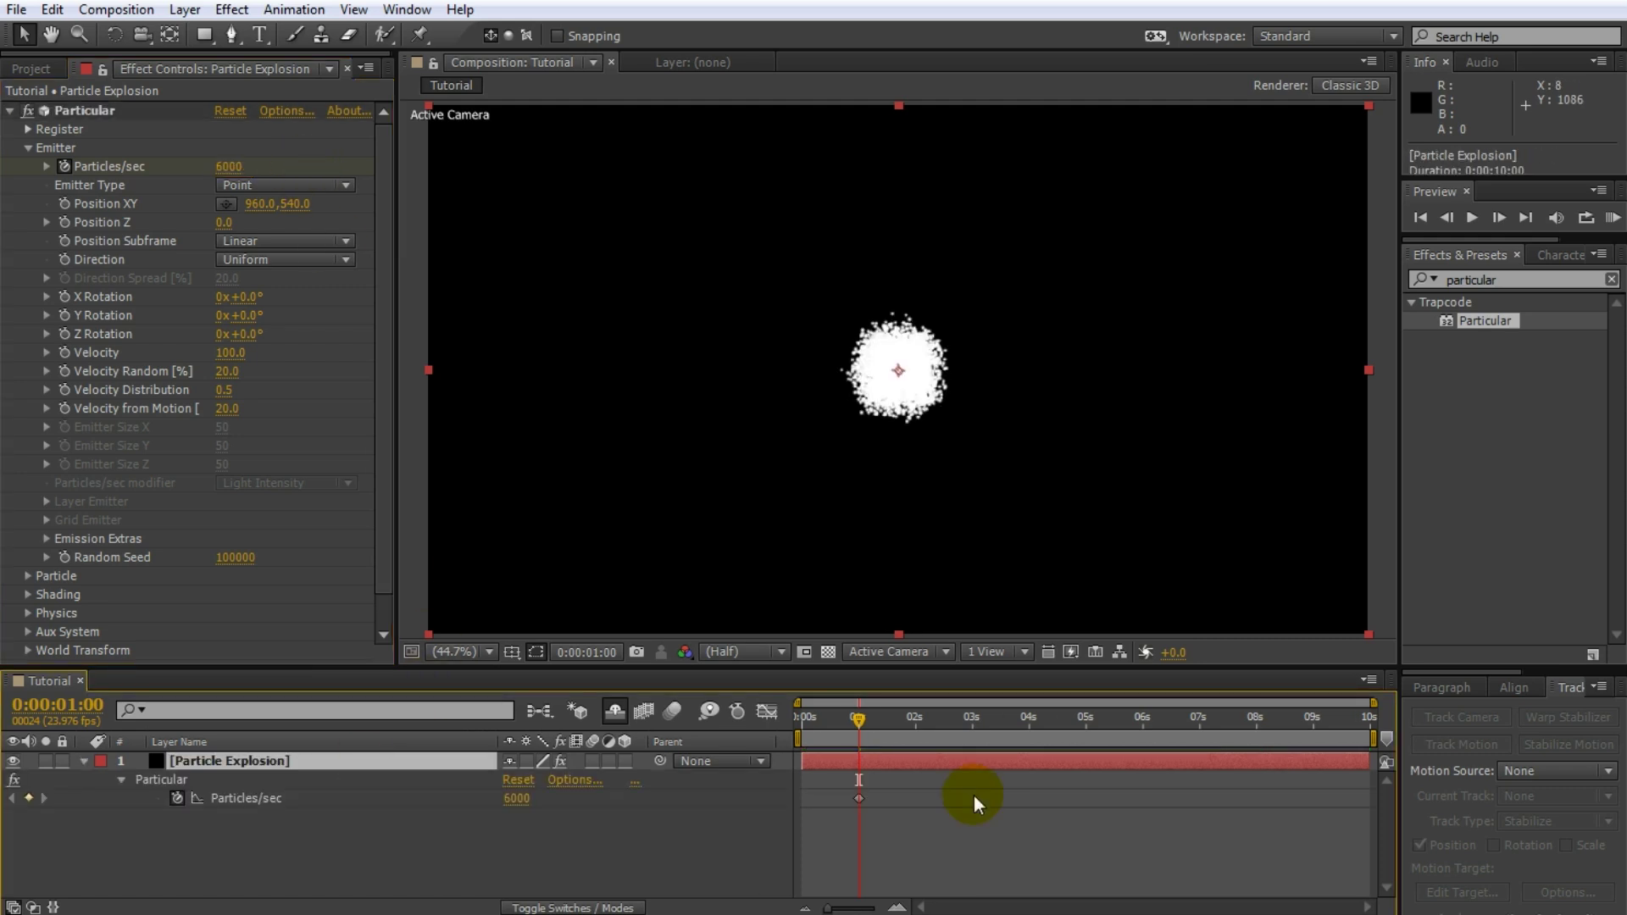
pyautogui.scroll(3, 873, 839)
pyautogui.press('pageup')
pyautogui.click(231, 168)
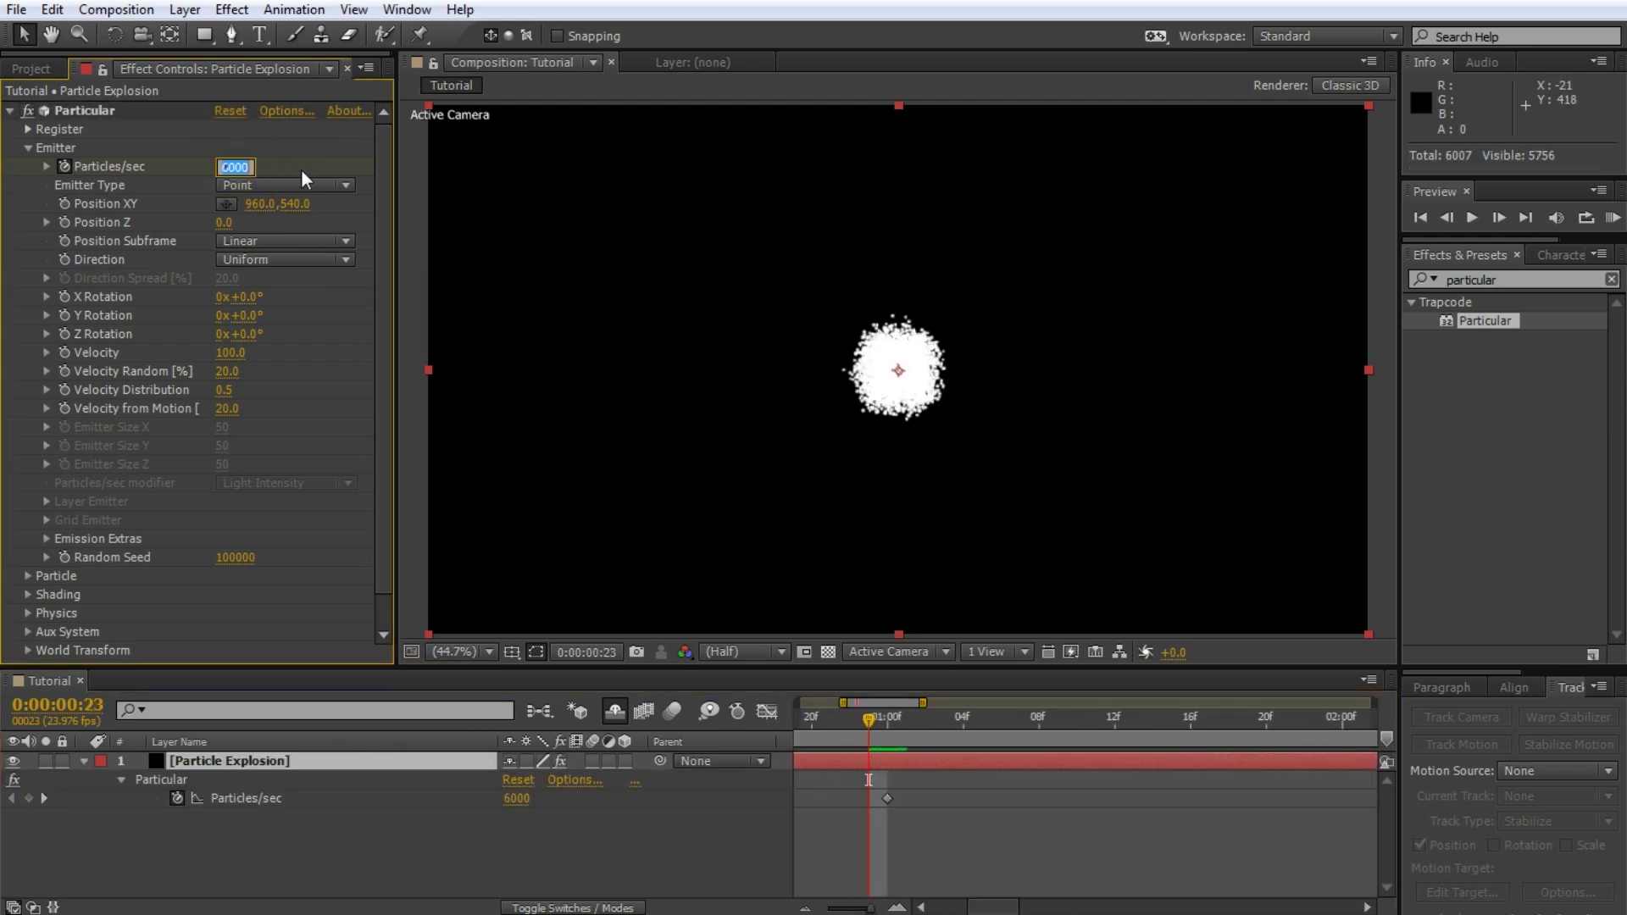
pyautogui.write('0')
pyautogui.click(302, 166)
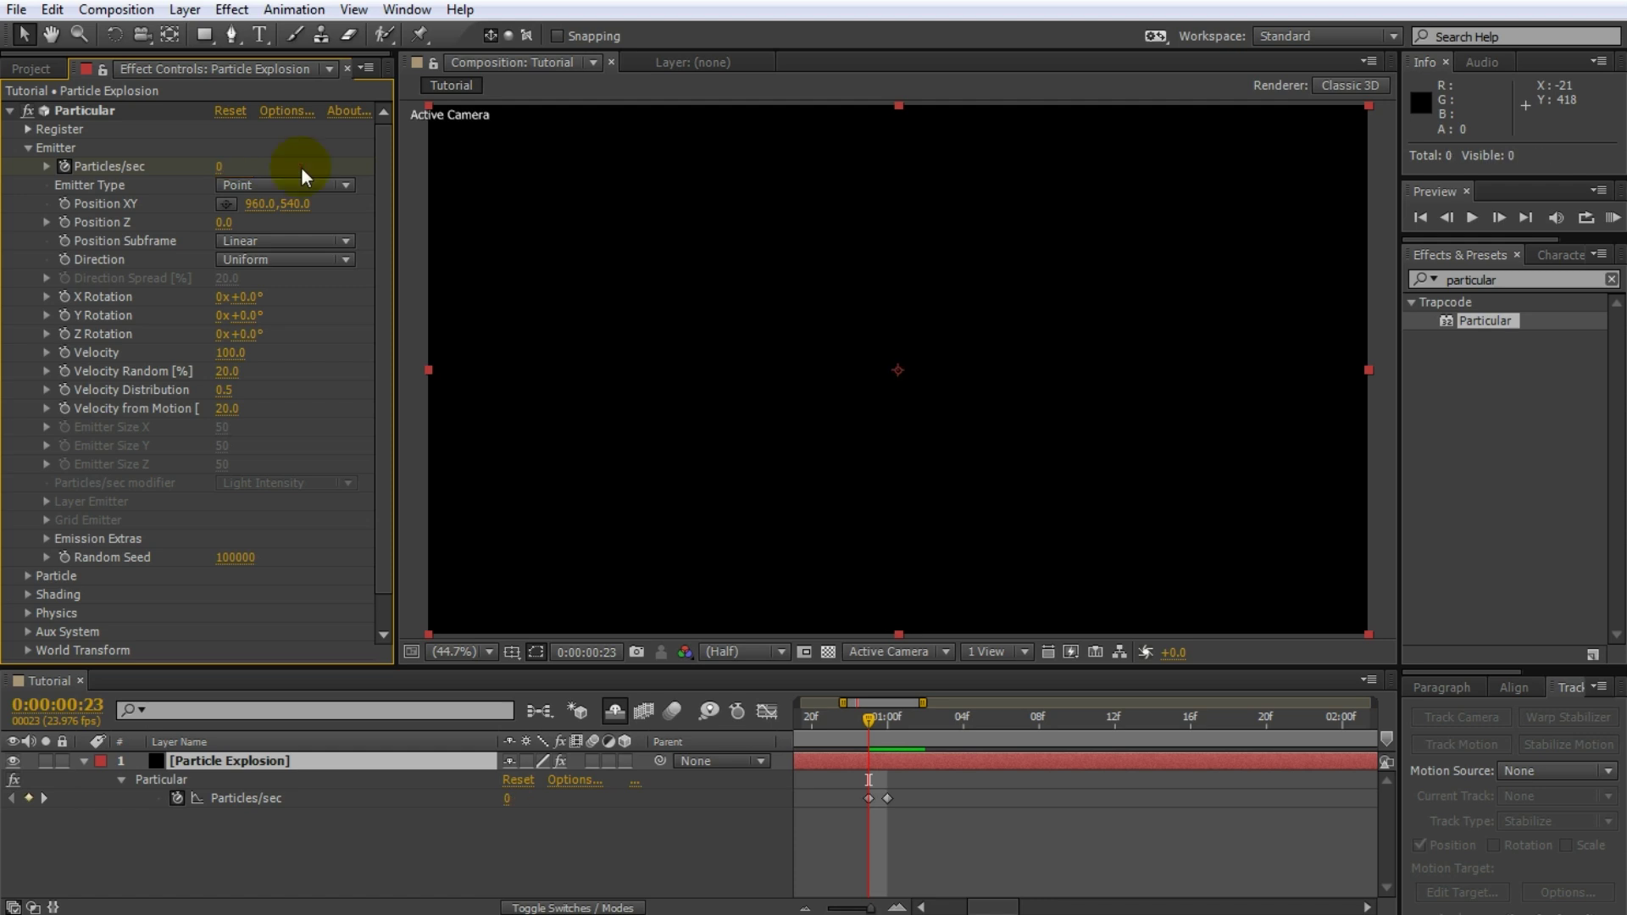
pyautogui.press('pagedown')
pyautogui.press('pagedown')
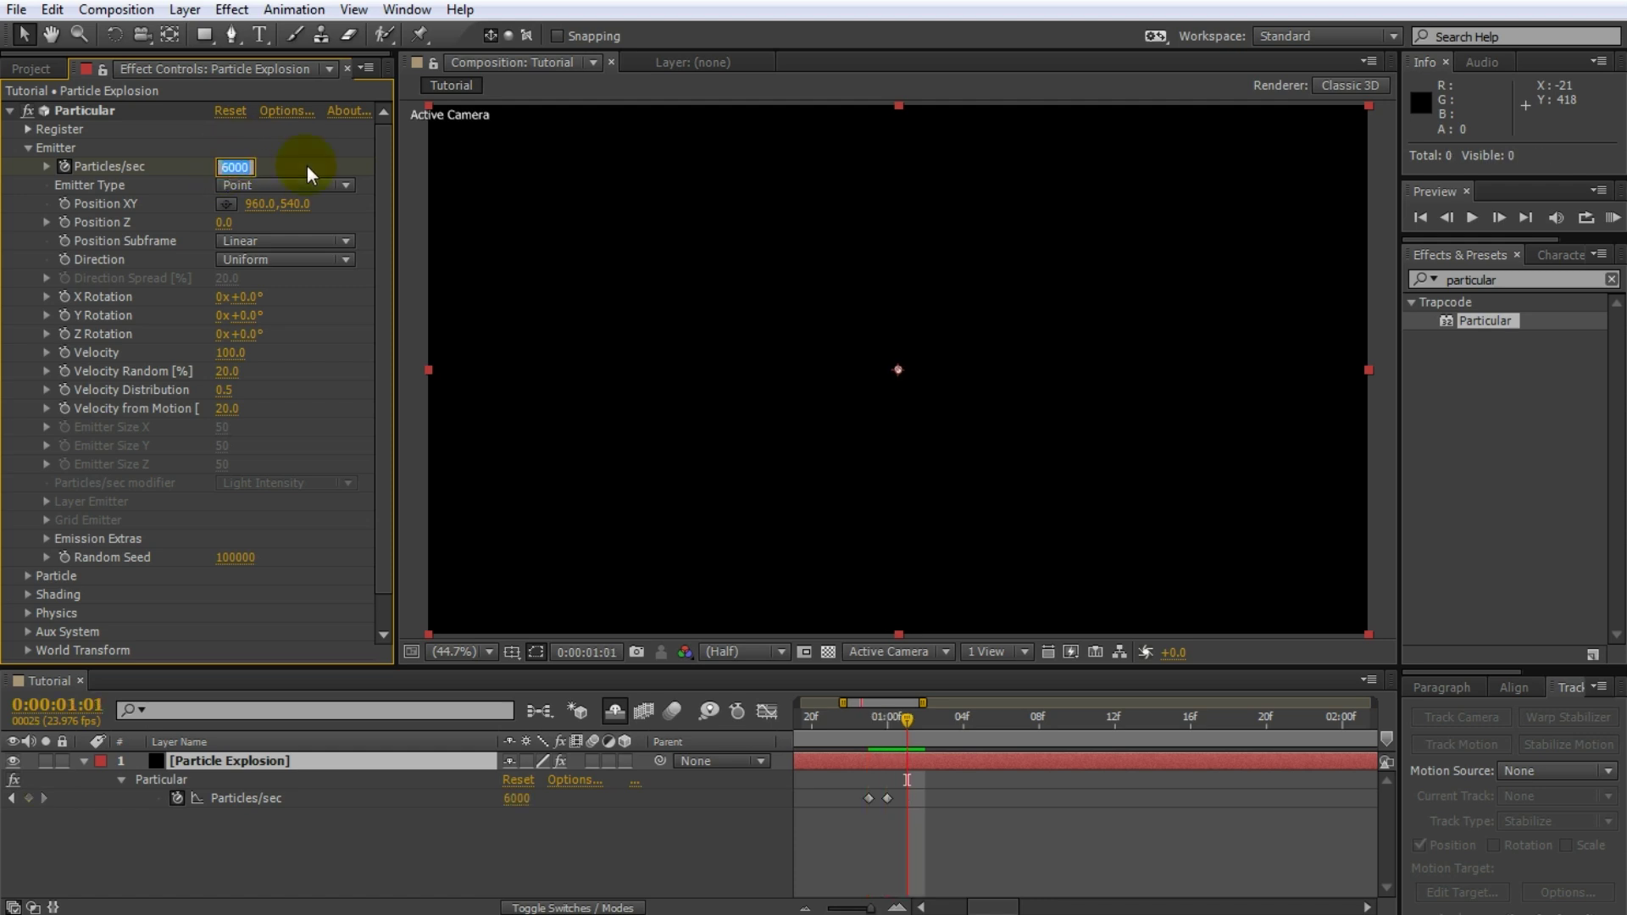
pyautogui.write('0')
pyautogui.click(310, 167)
# Scrub through the timeline to watch the burst expand to about two seconds.
pyautogui.press('-')
pyautogui.press('-')
pyautogui.press('-')
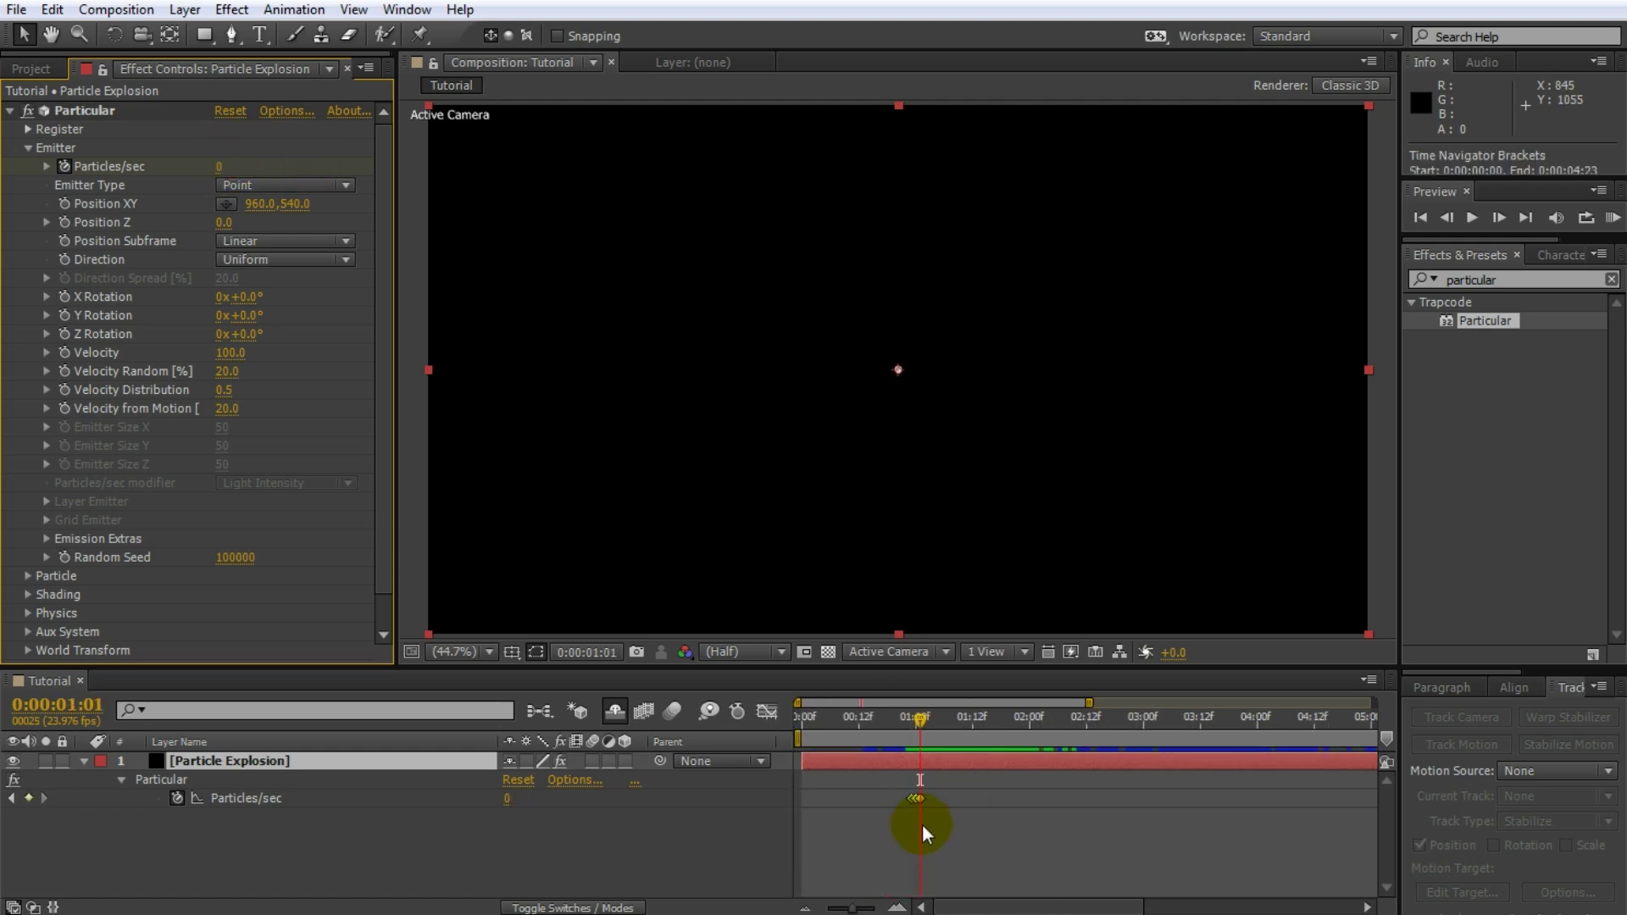
pyautogui.moveTo(880, 730); pyautogui.dragTo(834, 727)
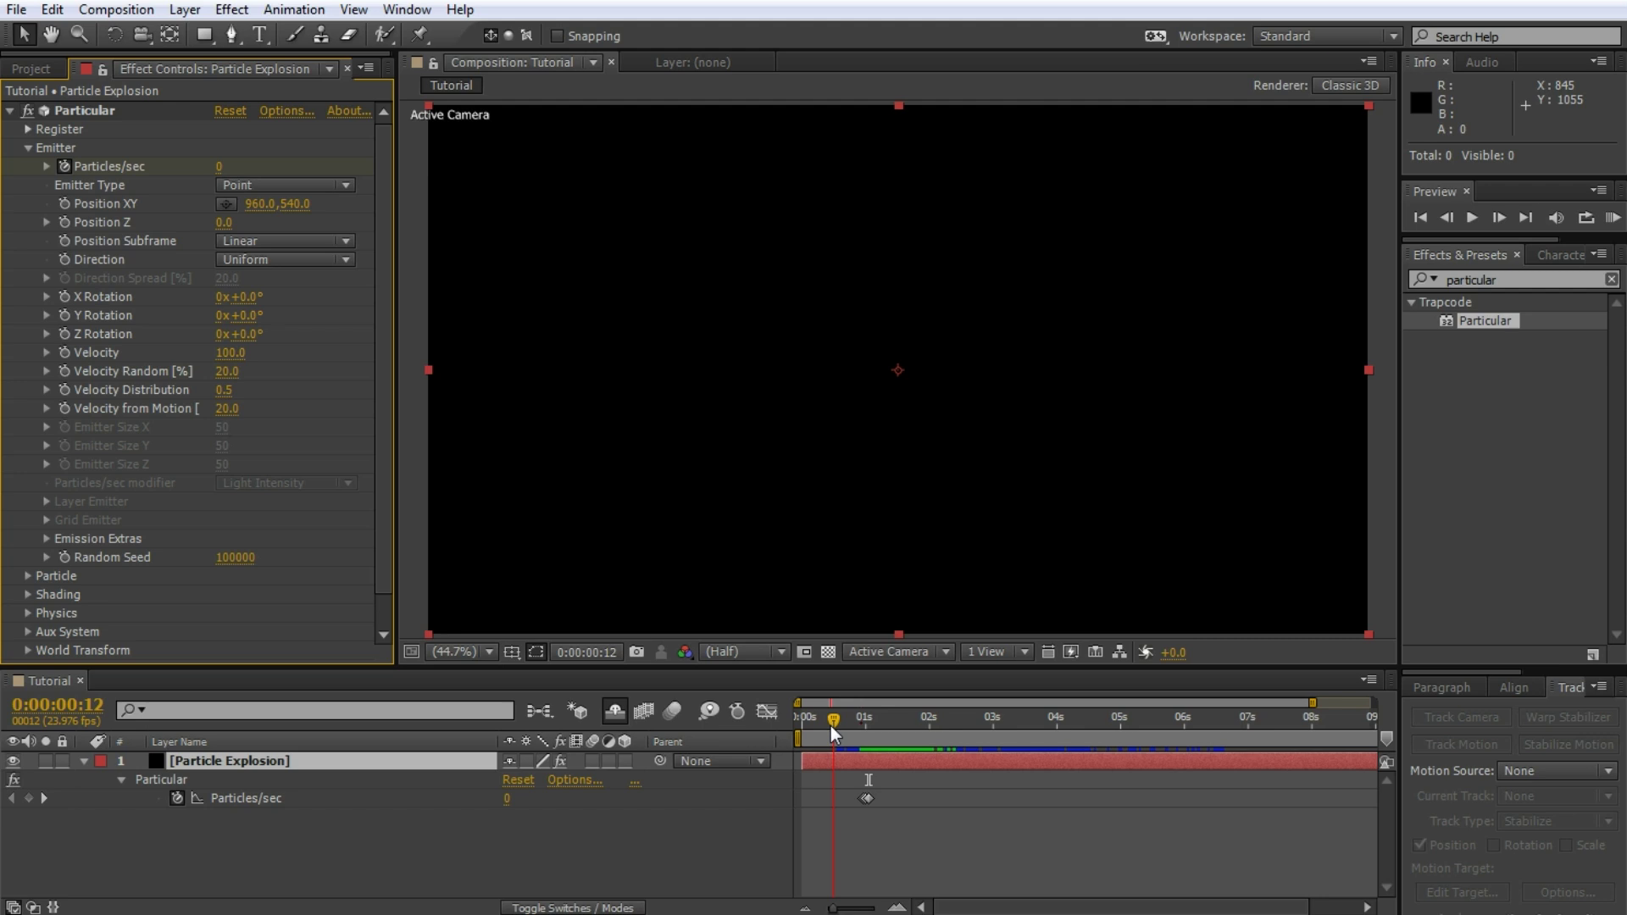
pyautogui.moveTo(830, 725); pyautogui.dragTo(856, 773)
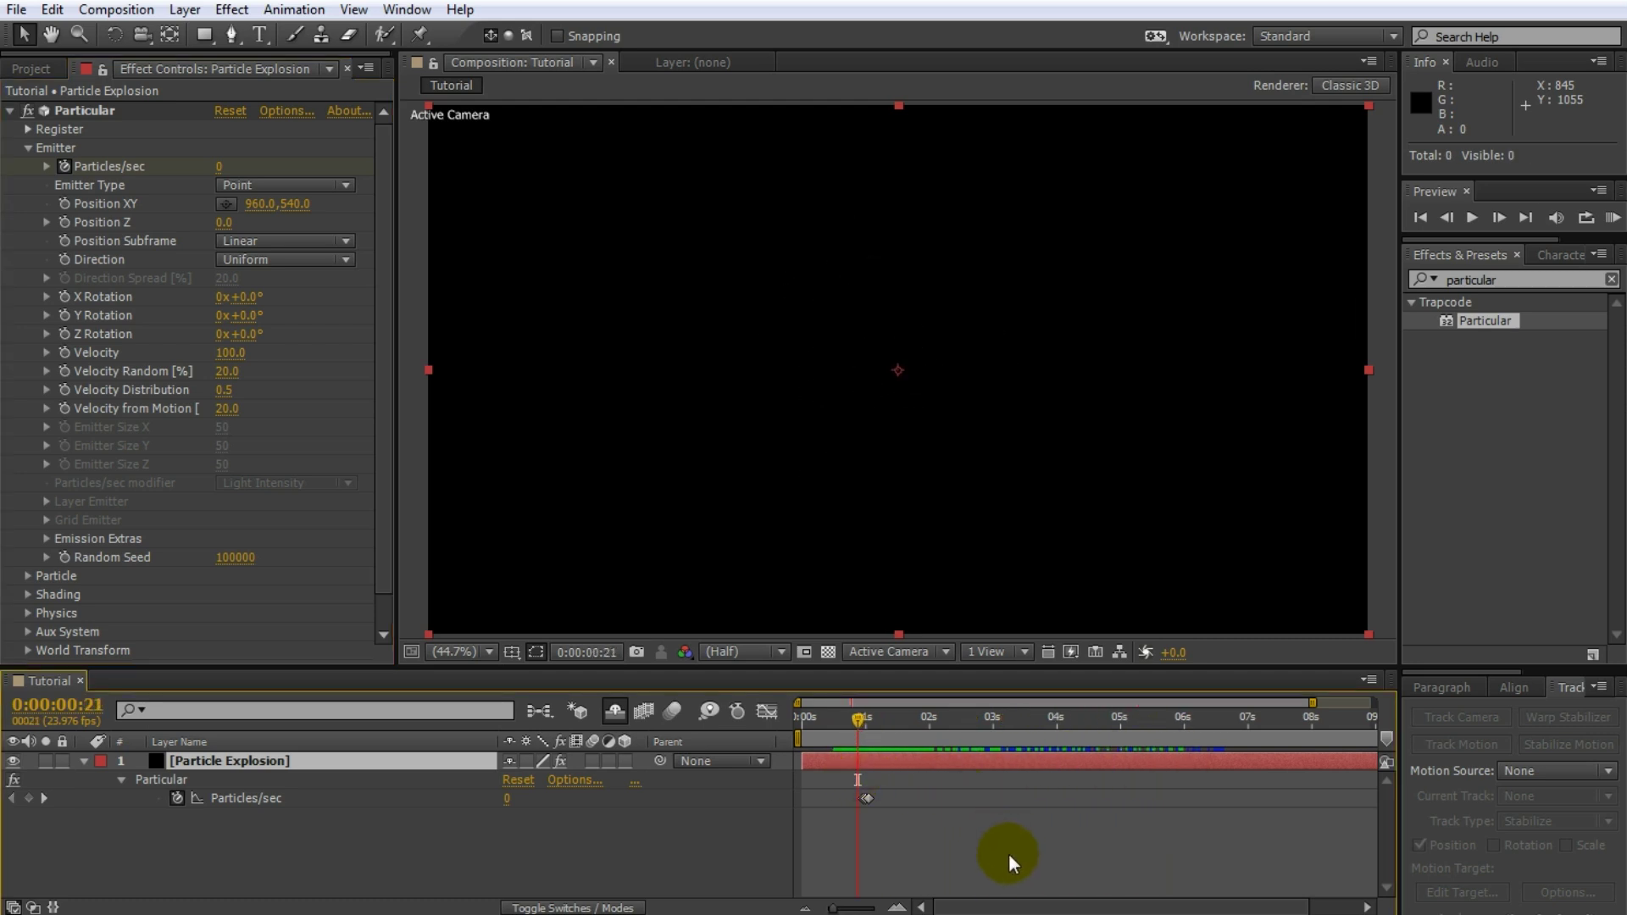
pyautogui.moveTo(861, 727); pyautogui.dragTo(949, 734)
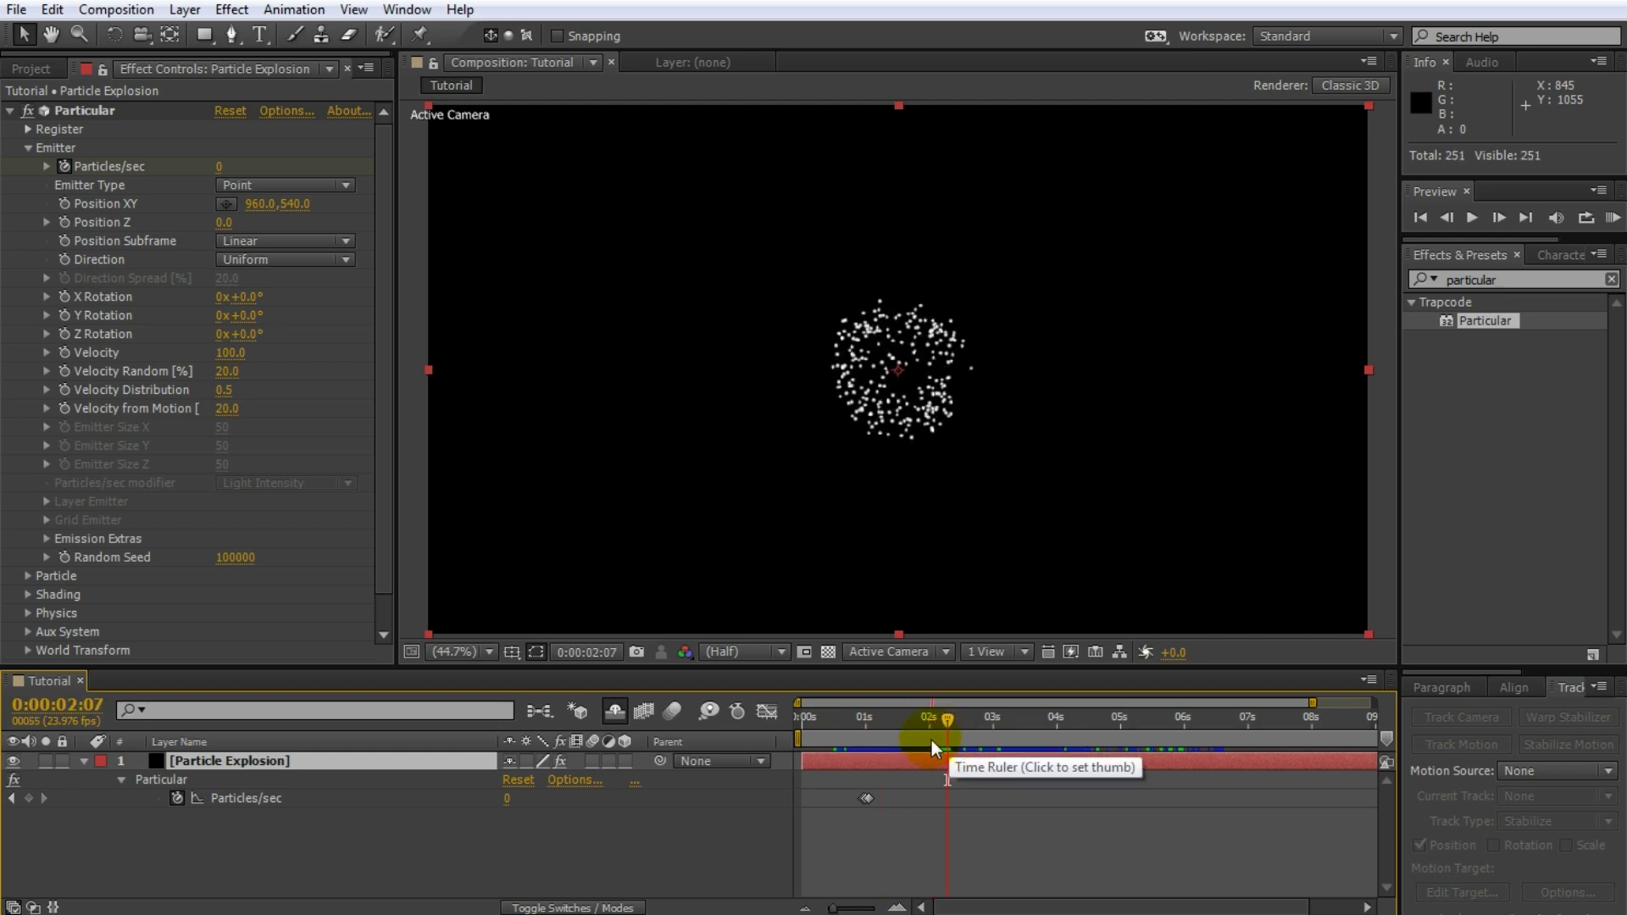
# Set Particular's emitter Velocity to 2200.
pyautogui.click(85, 353)
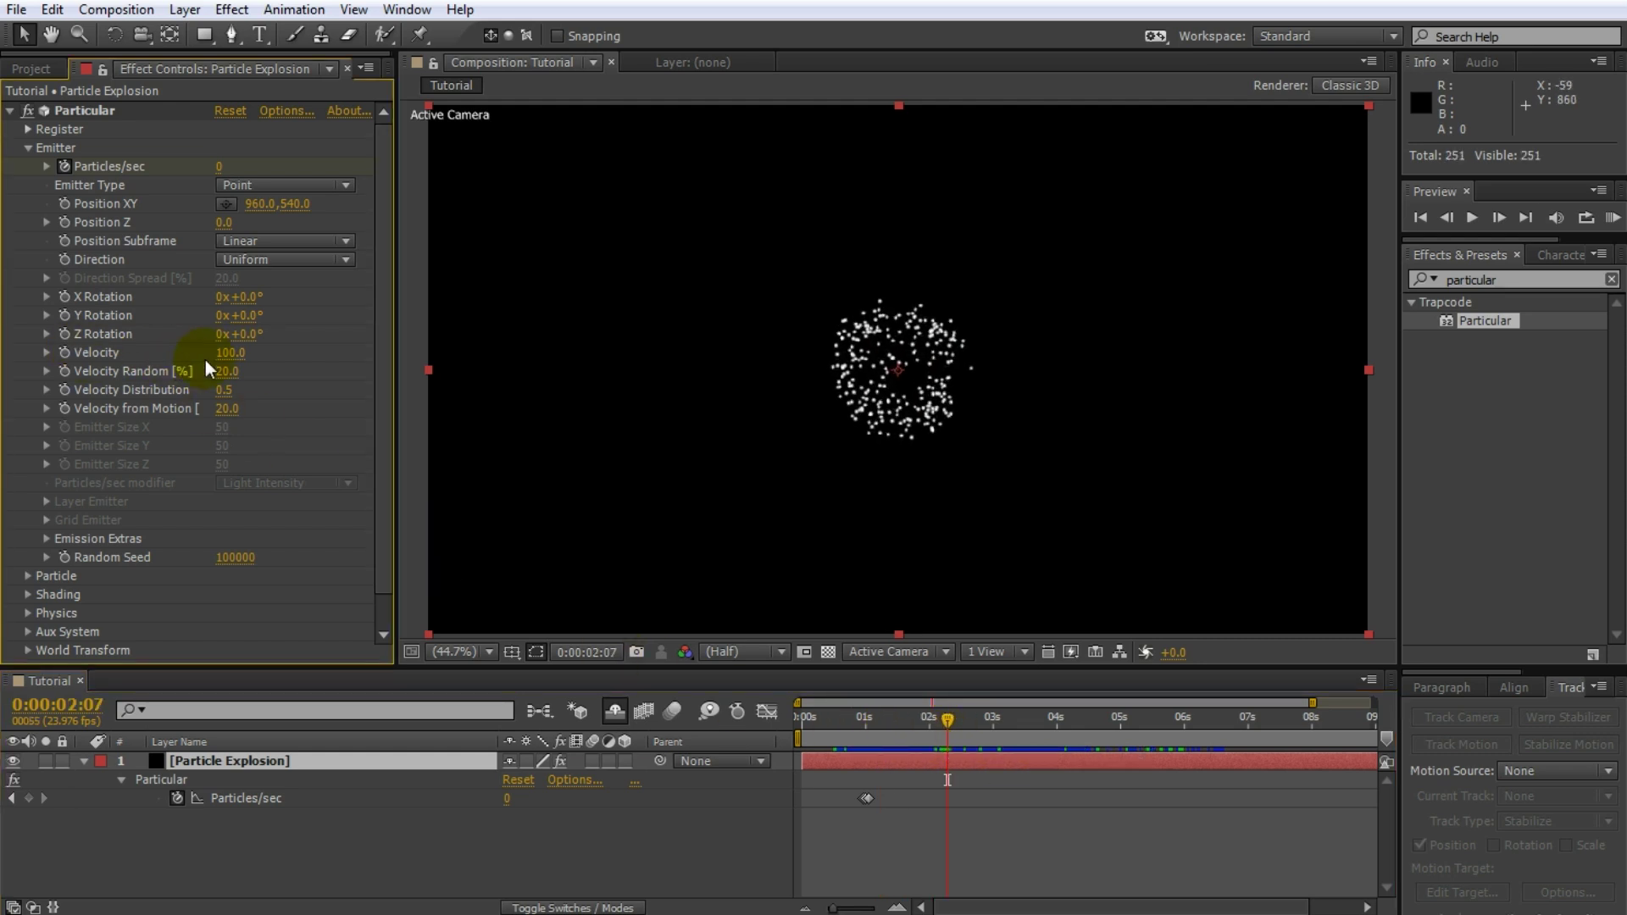
pyautogui.click(227, 353)
pyautogui.write('2200')
pyautogui.press('Return')
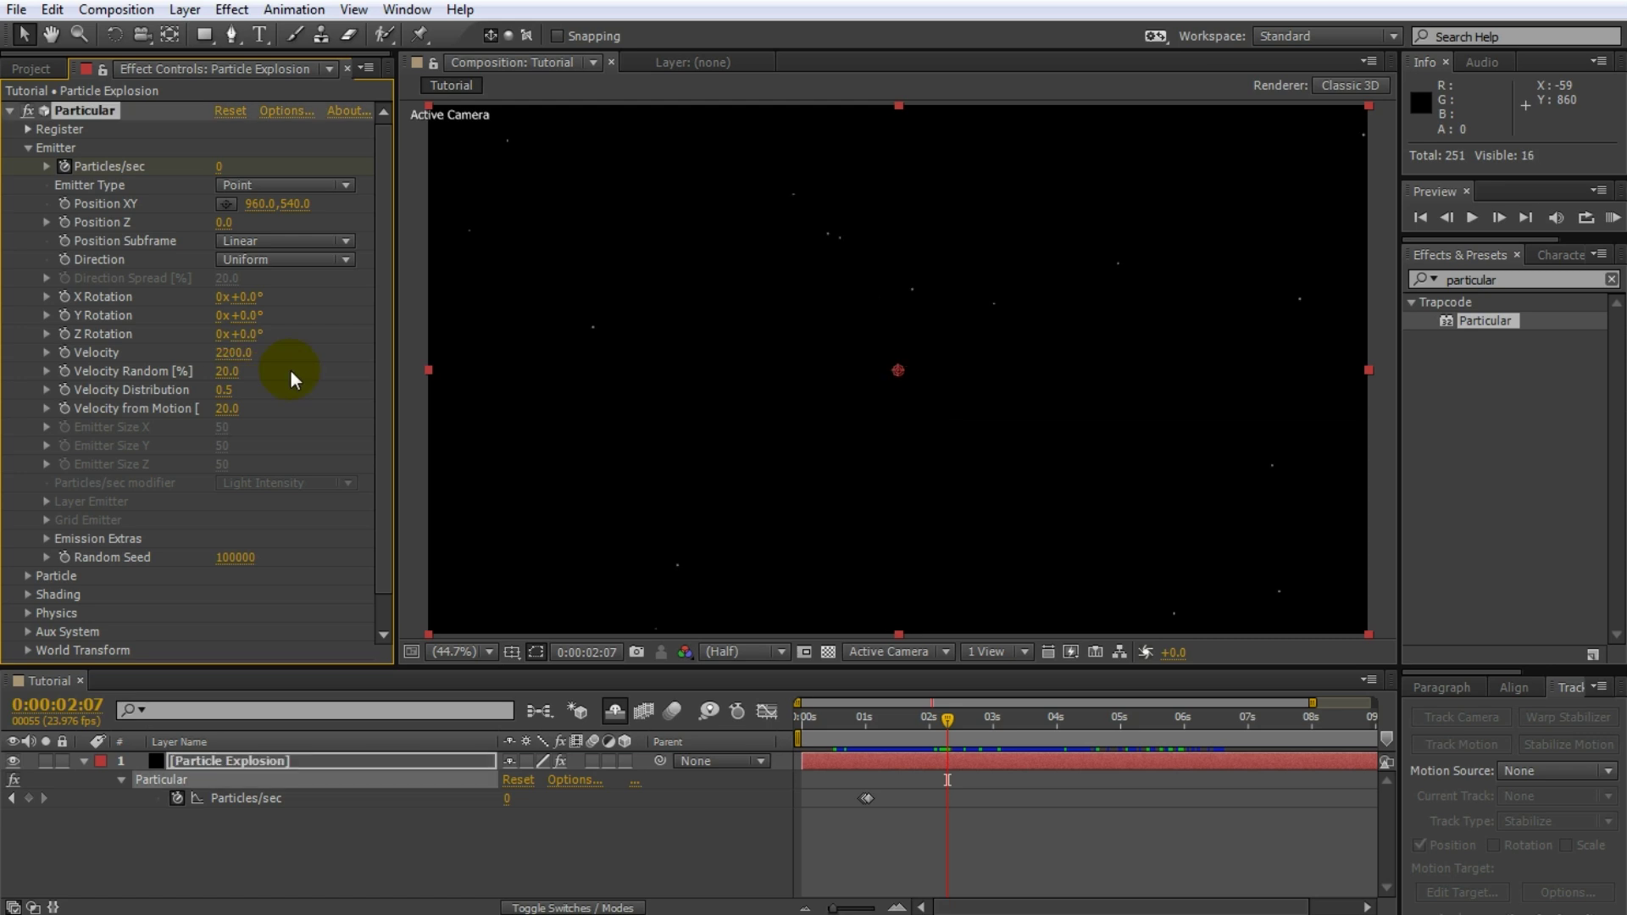
# Preview the faster burst from just before it starts.
pyautogui.moveTo(955, 712); pyautogui.dragTo(853, 725)
pyautogui.press('space')
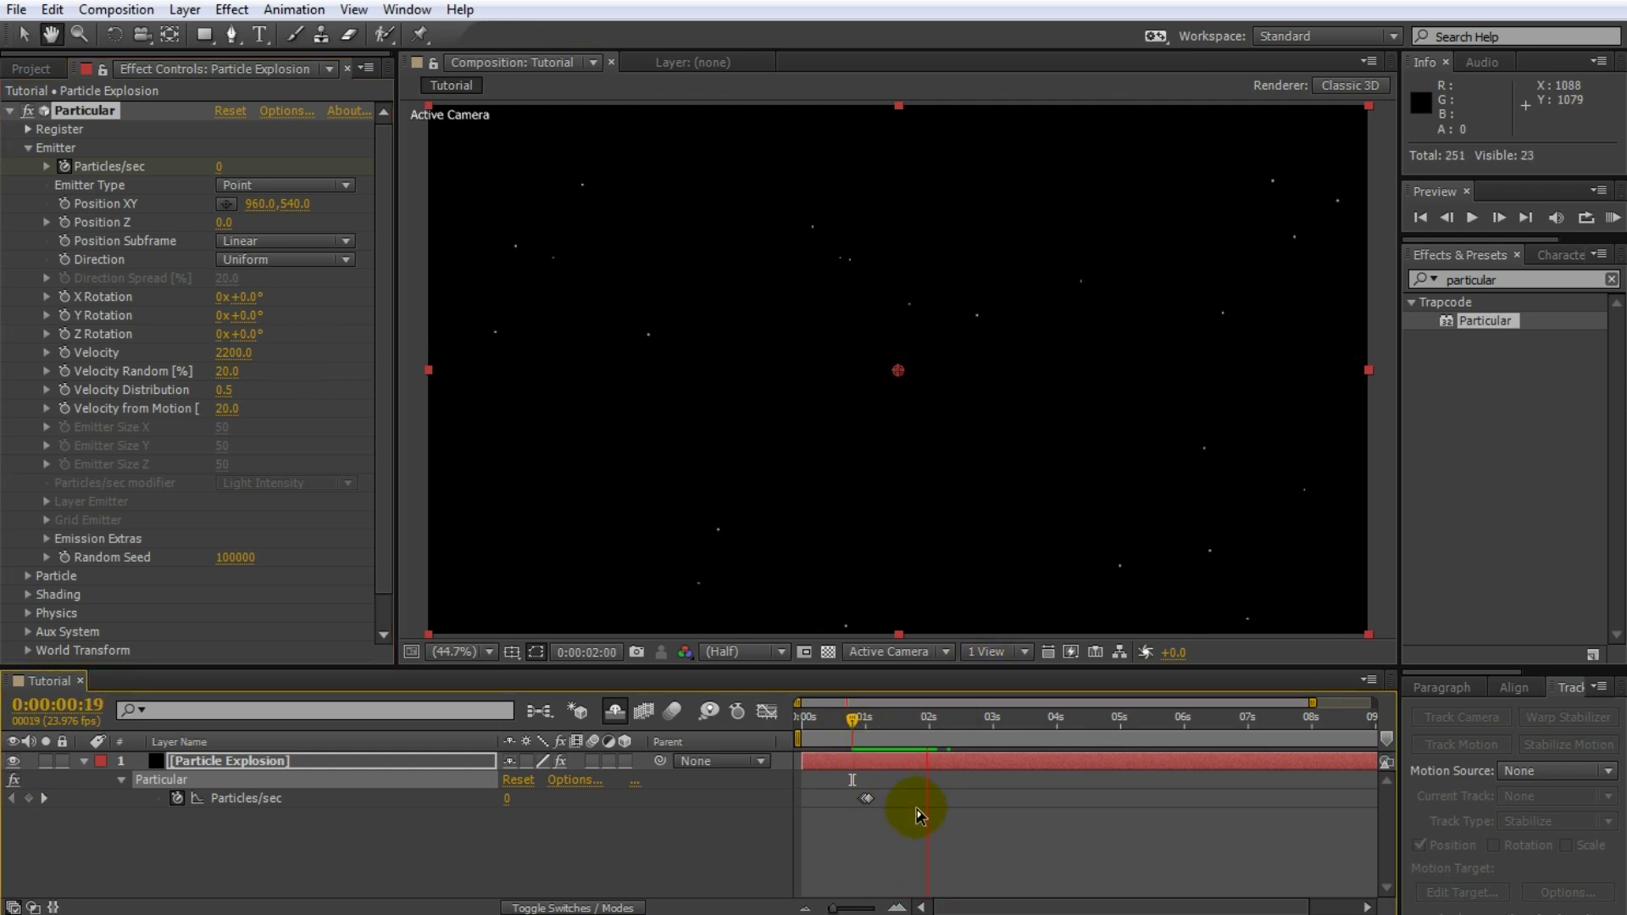
pyautogui.moveTo(918, 730); pyautogui.dragTo(883, 729)
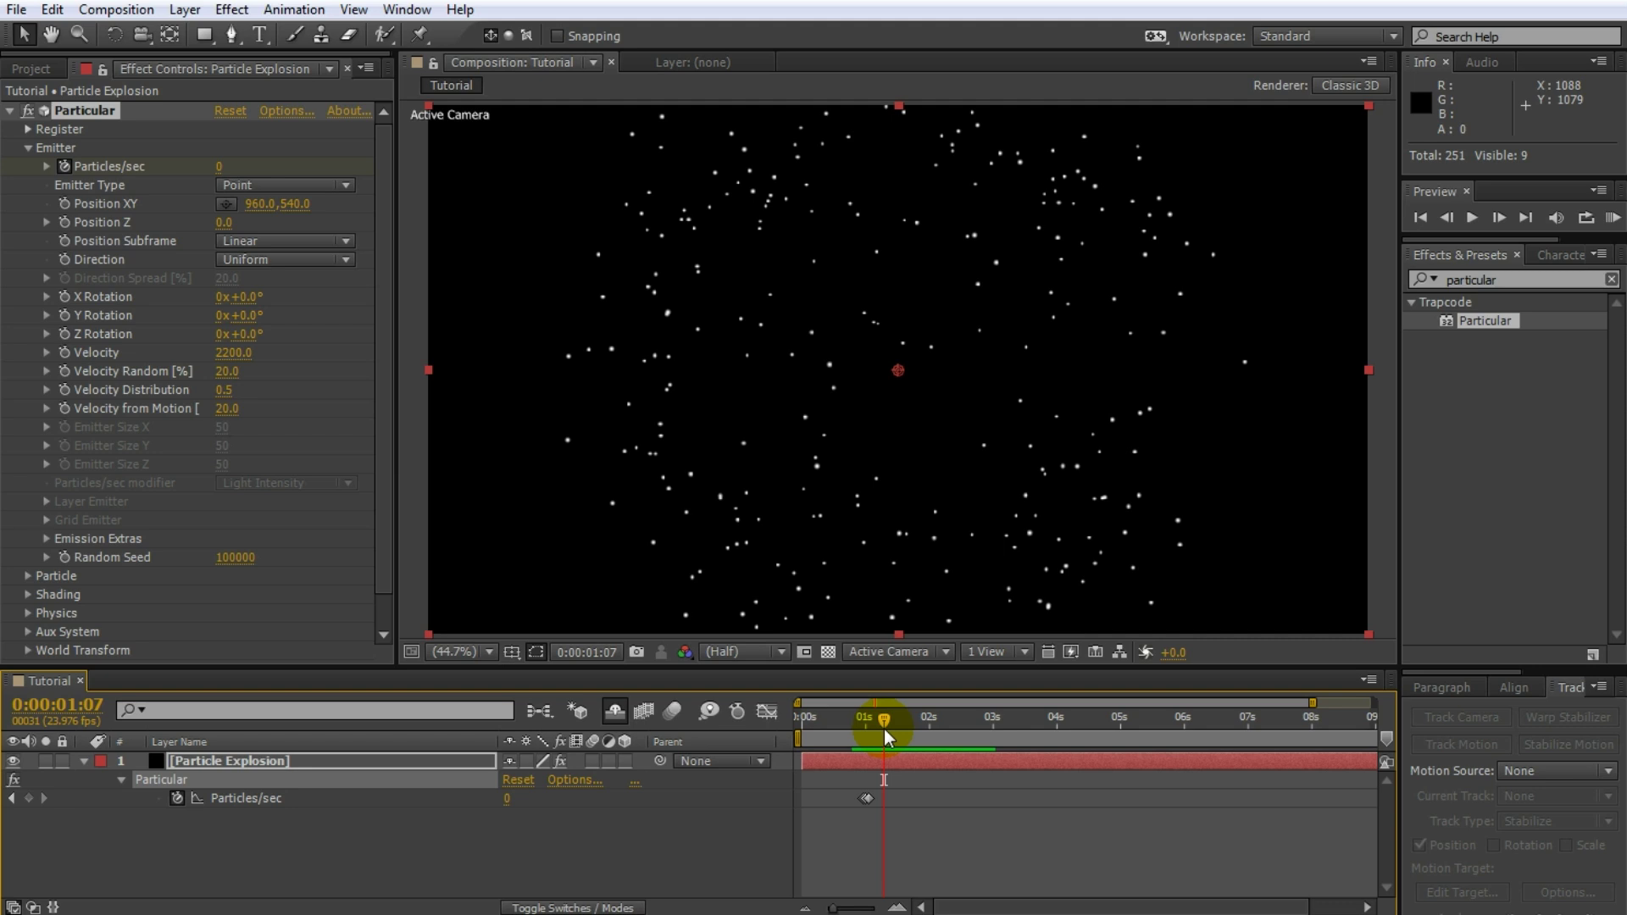
pyautogui.moveTo(385, 240); pyautogui.dragTo(365, 358)
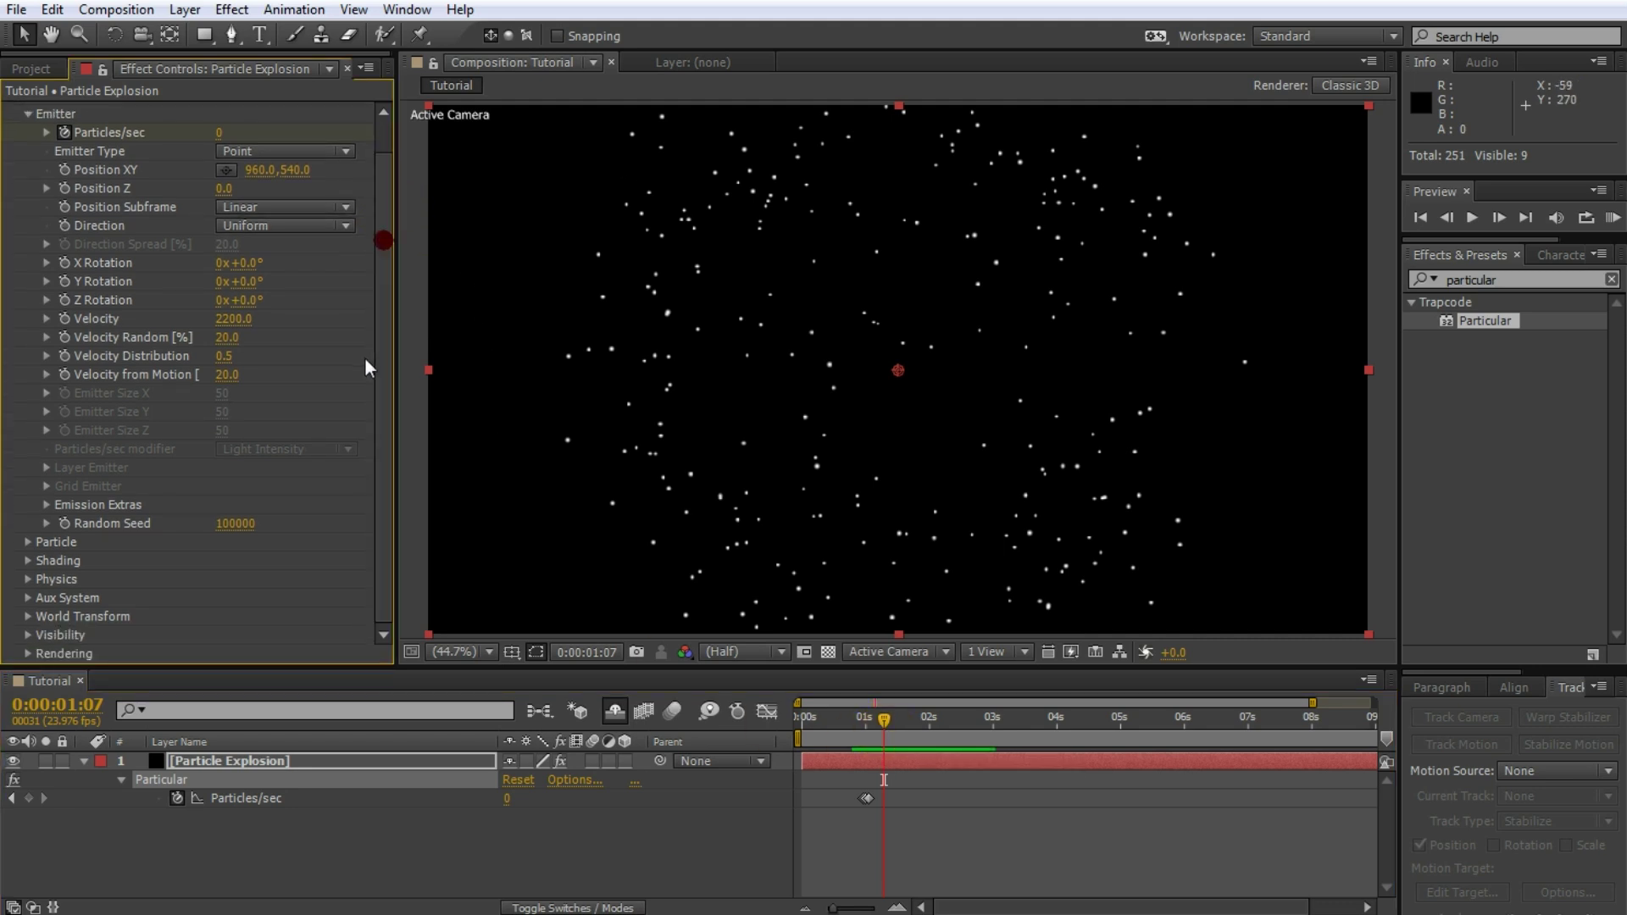
pyautogui.click(28, 578)
pyautogui.scroll(-2, 94, 612)
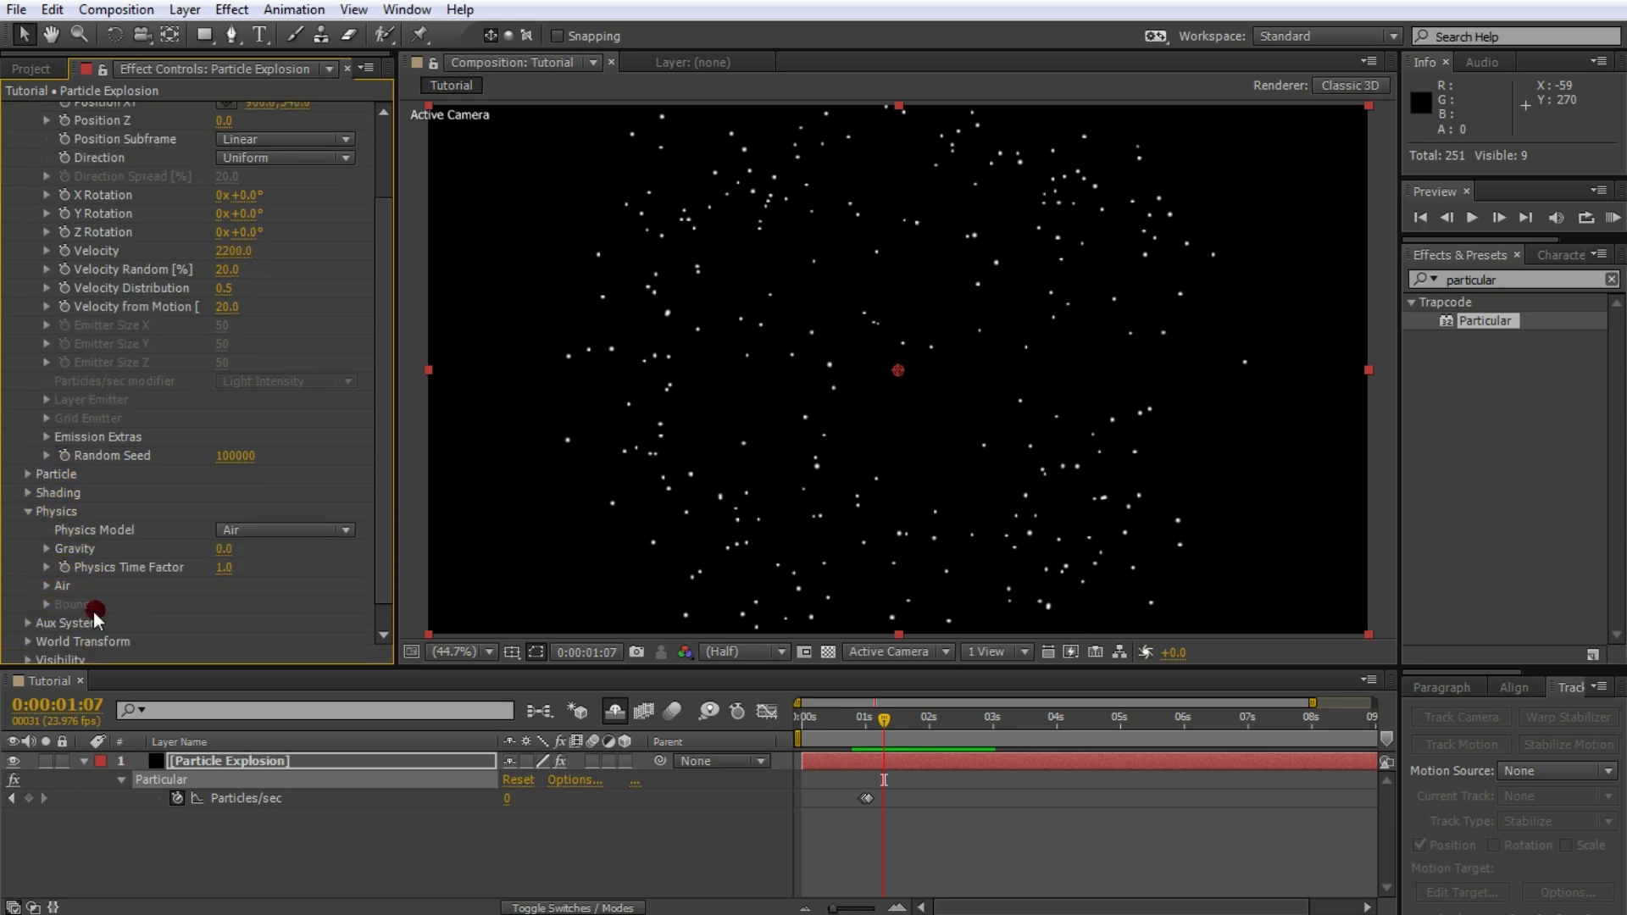
pyautogui.click(48, 586)
pyautogui.scroll(-2, 121, 505)
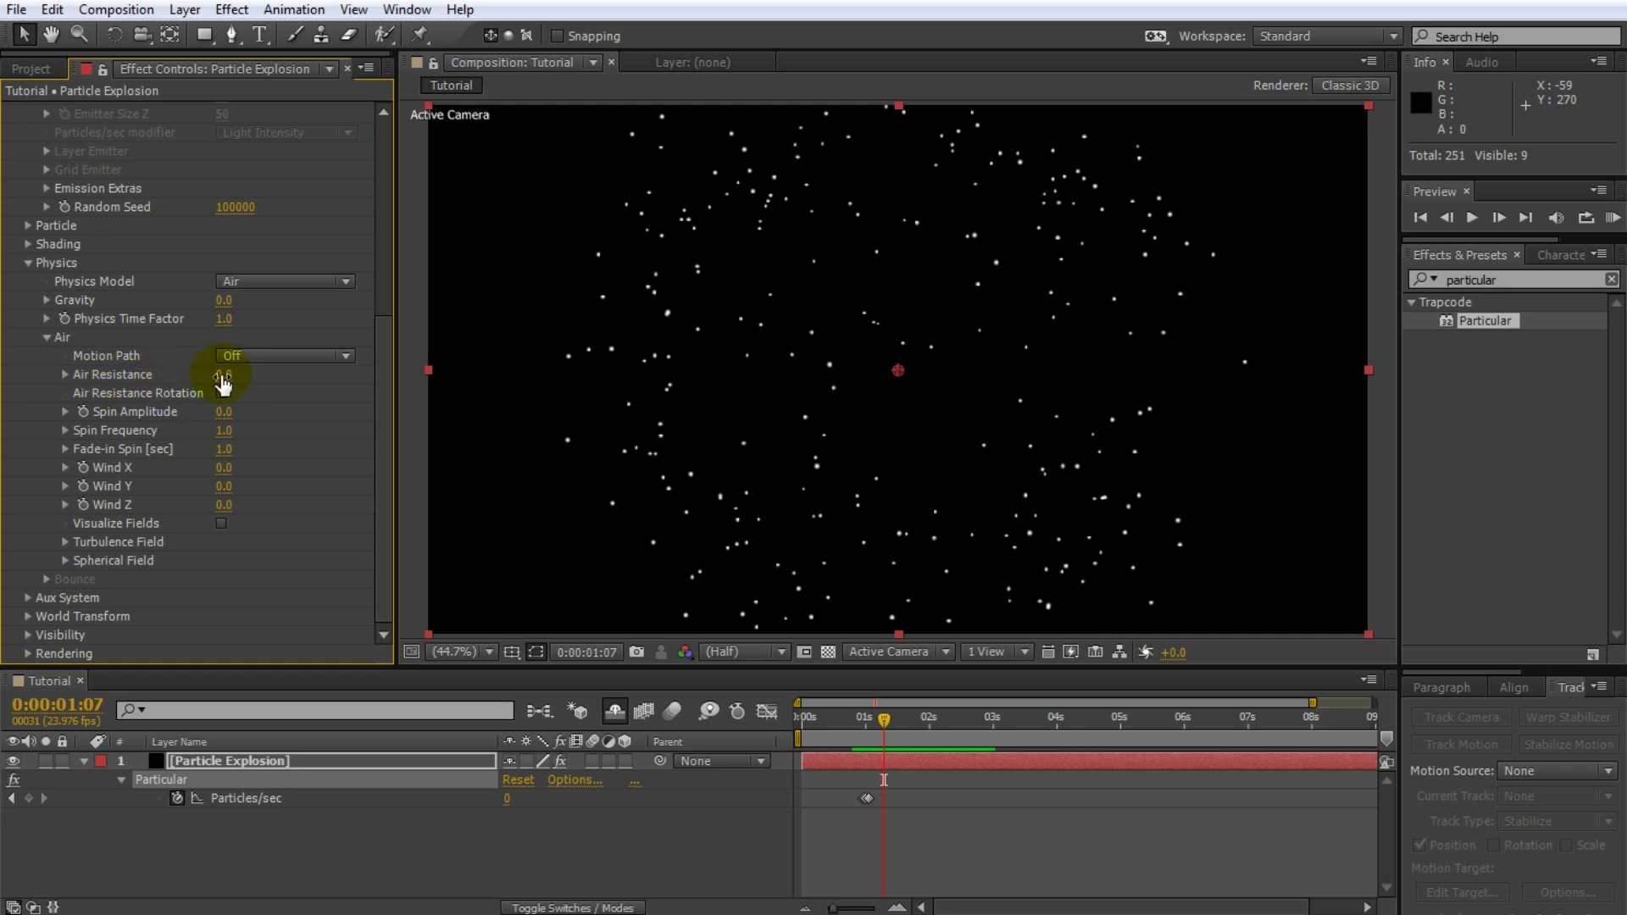
pyautogui.moveTo(222, 383); pyautogui.dragTo(288, 383)
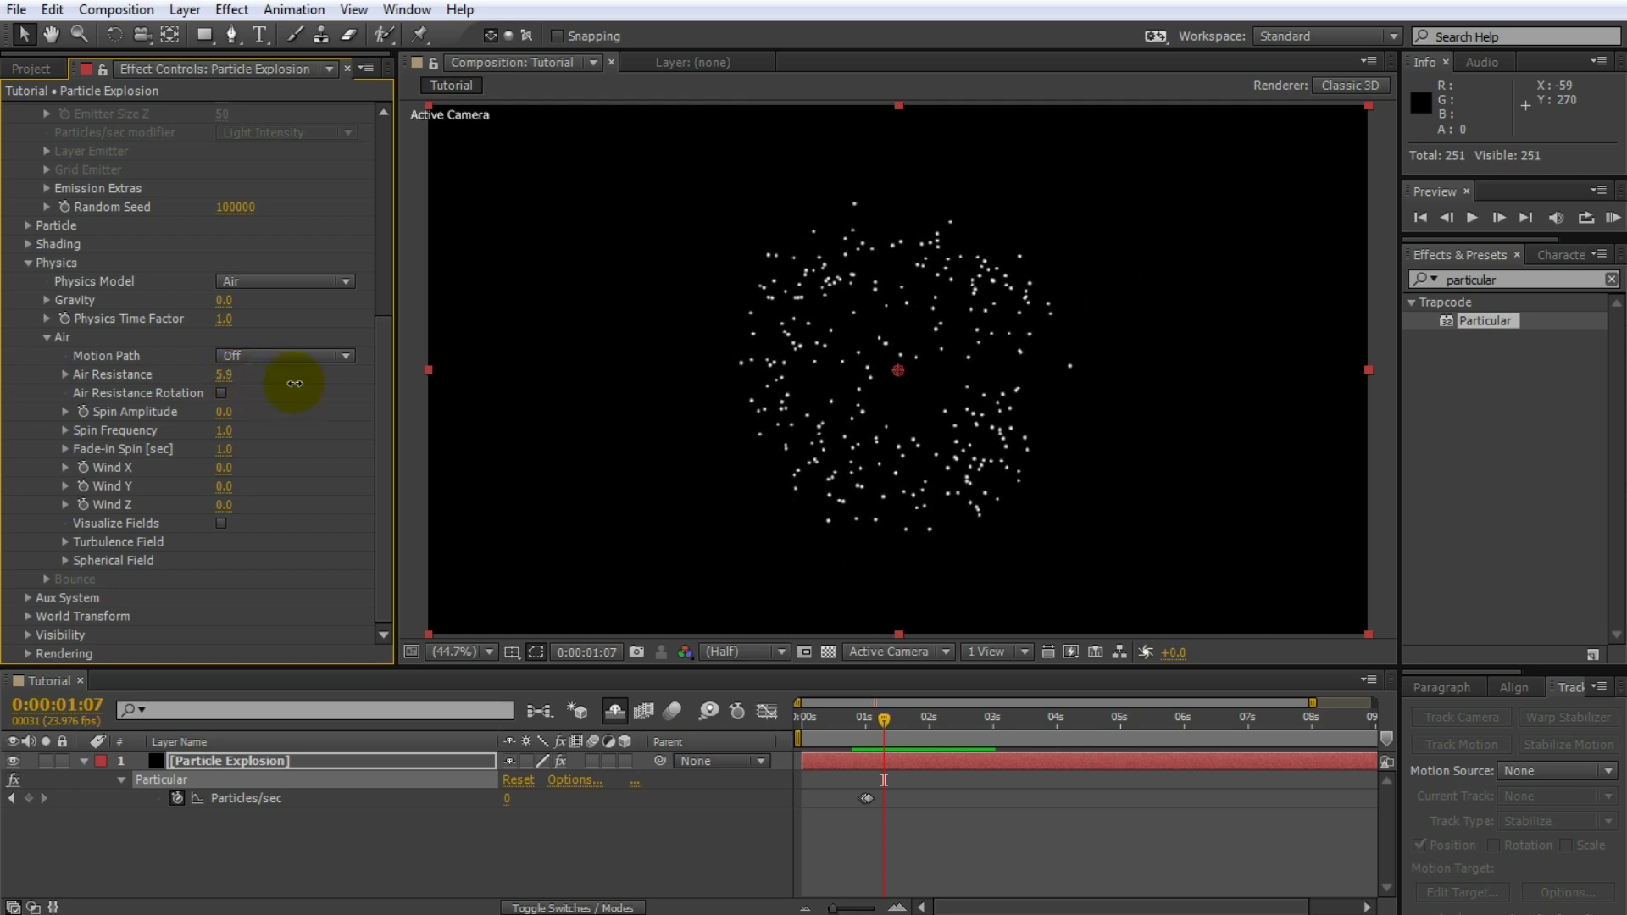
pyautogui.moveTo(294, 383); pyautogui.dragTo(293, 382)
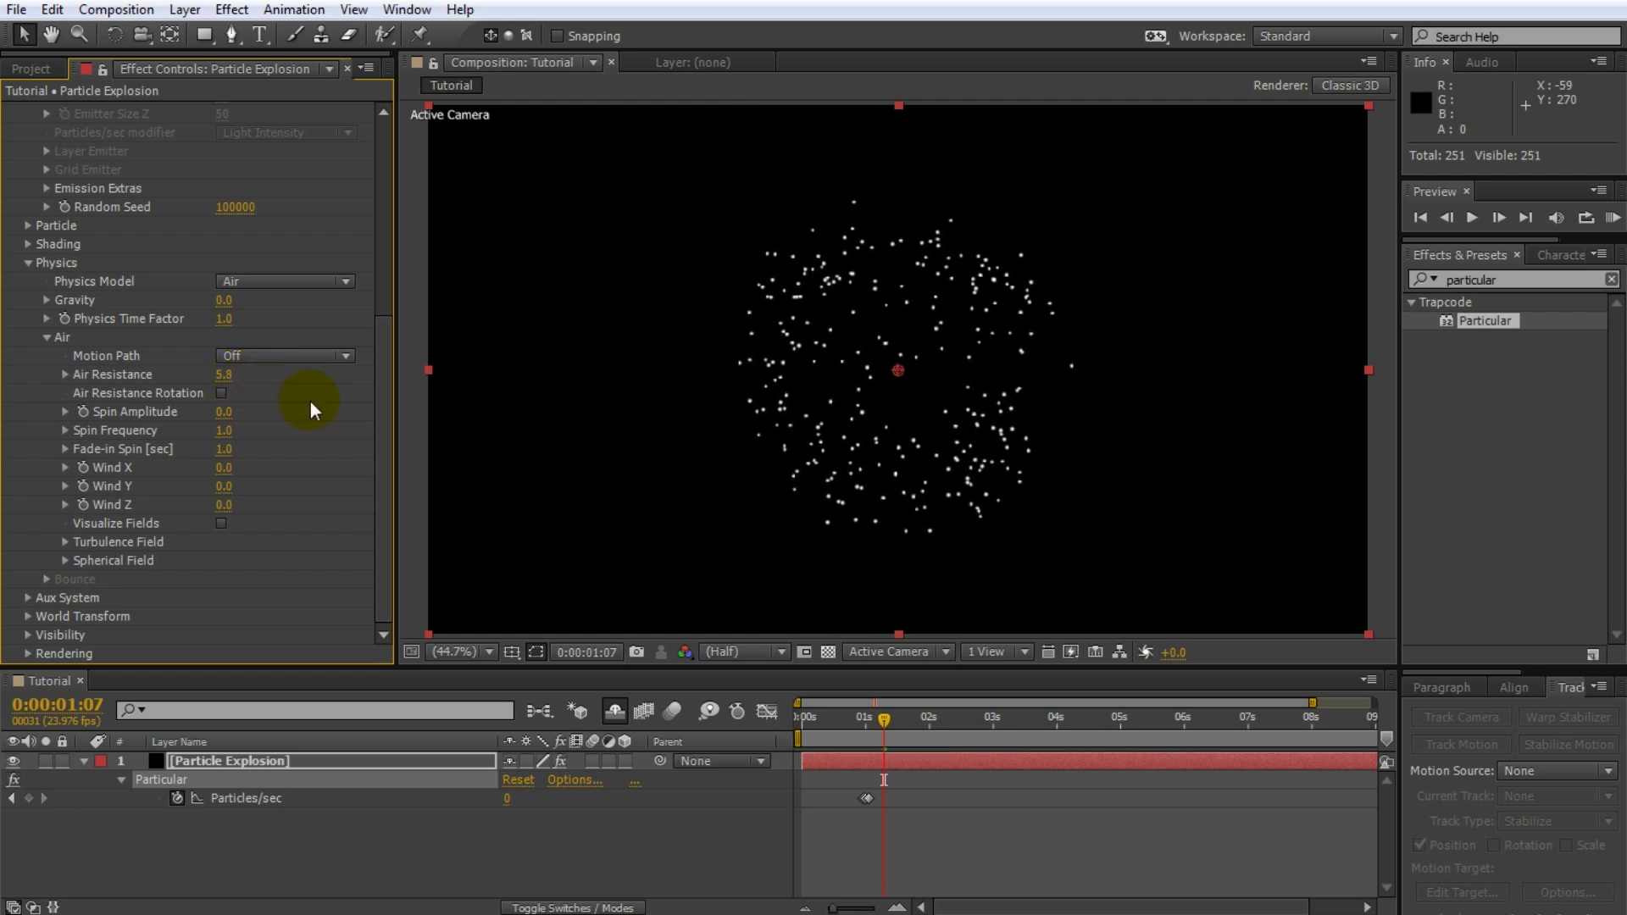
pyautogui.moveTo(882, 719); pyautogui.dragTo(864, 721)
pyautogui.click(901, 836)
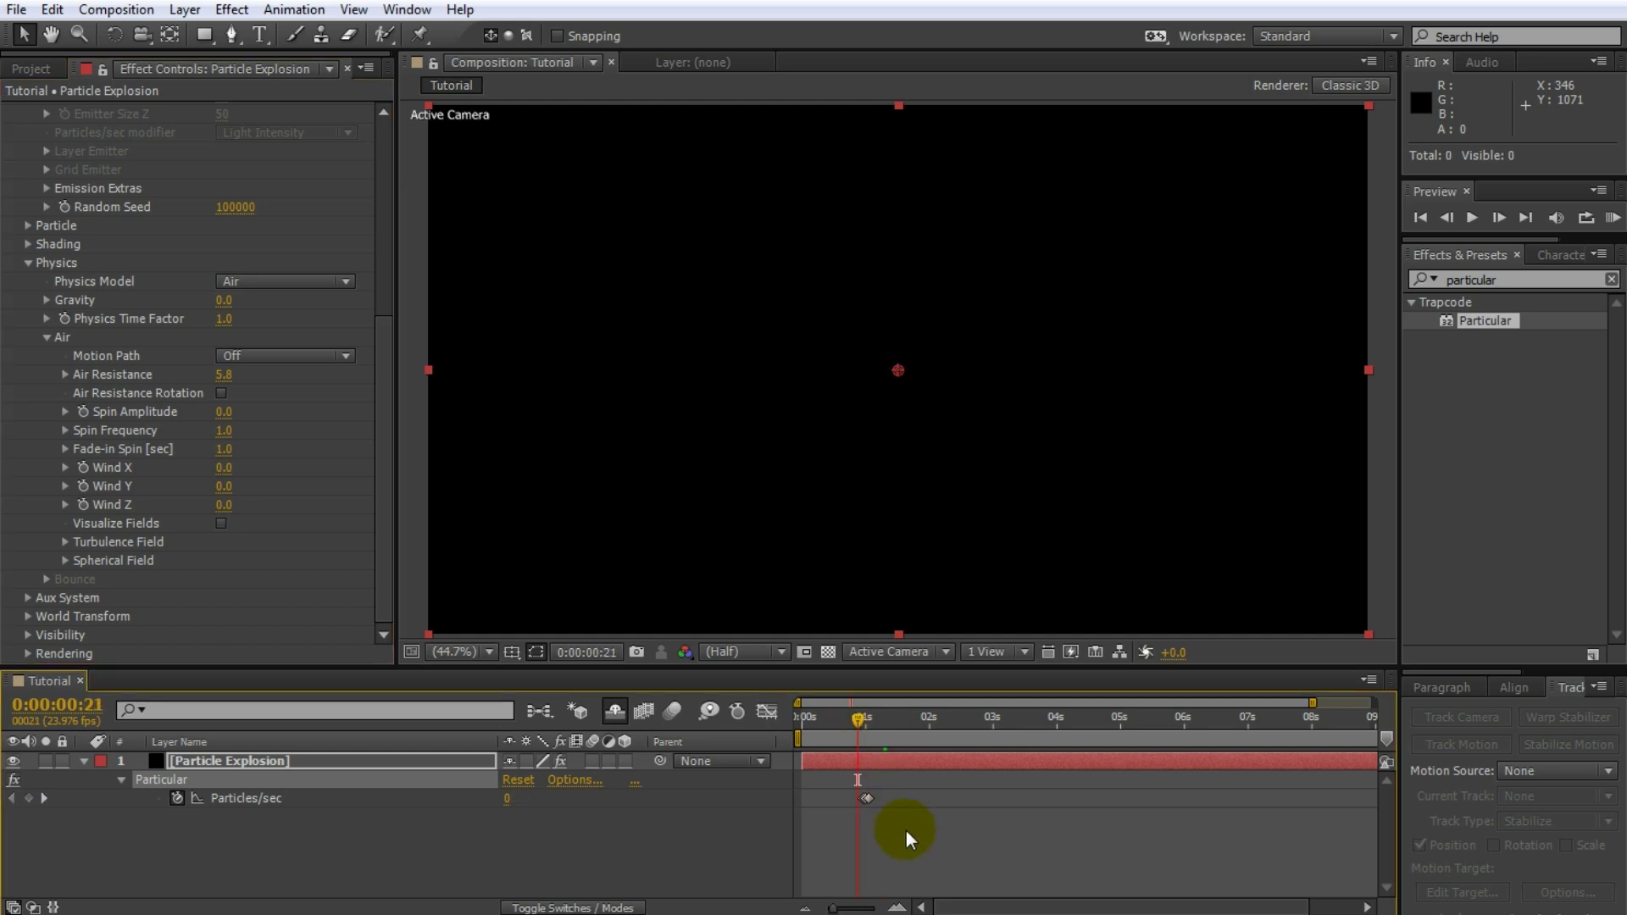
pyautogui.press('space')
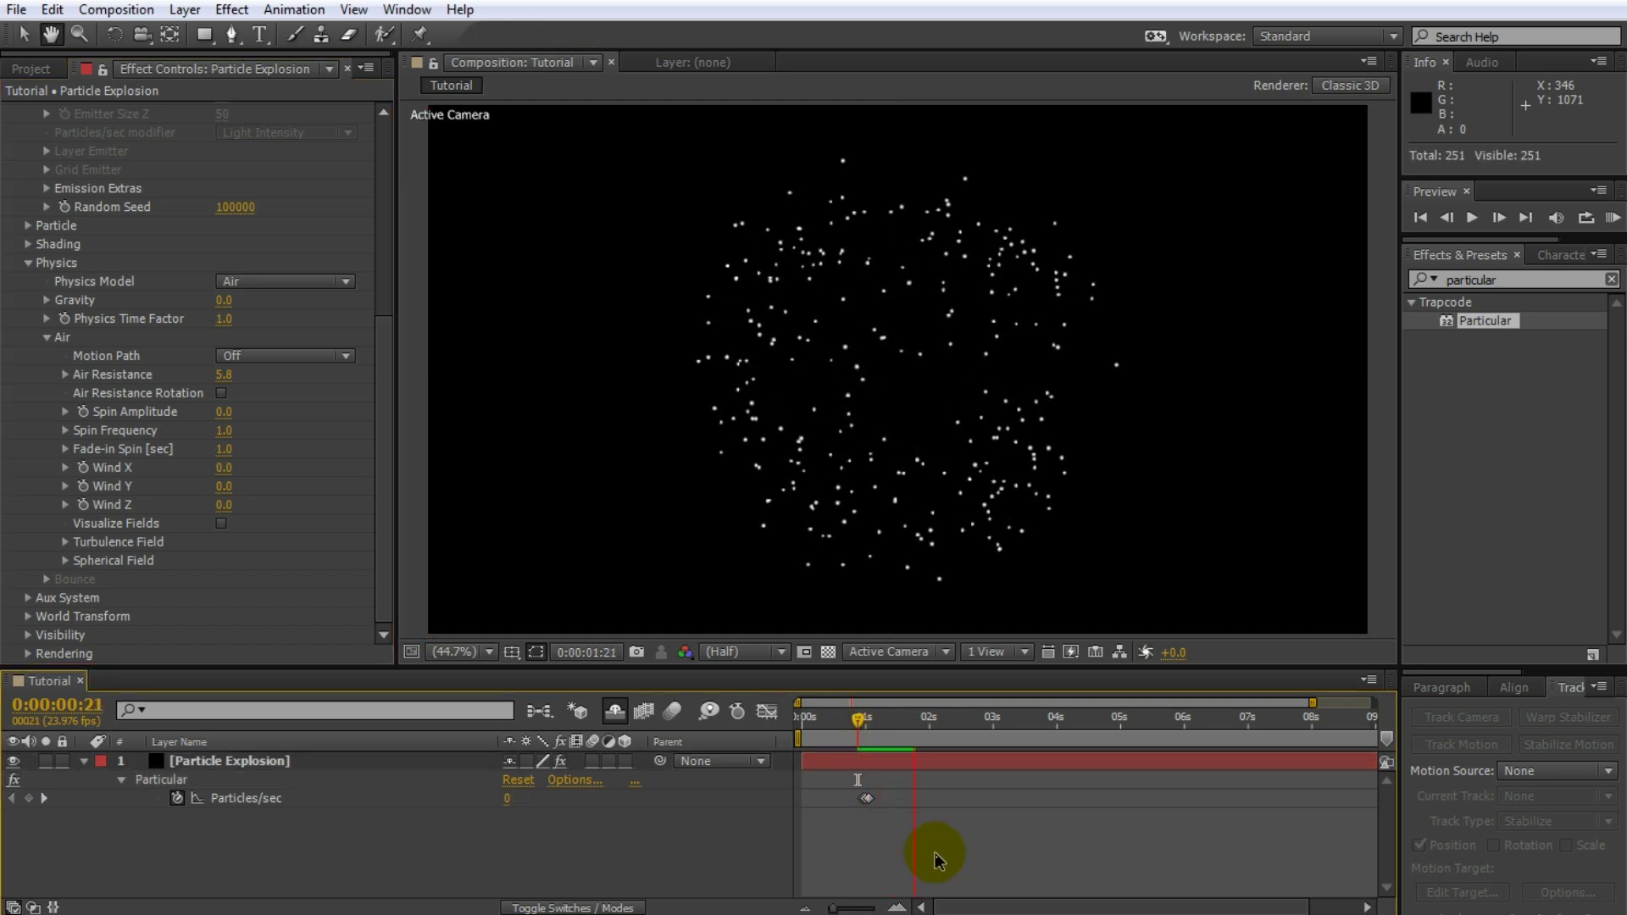
pyautogui.moveTo(873, 723); pyautogui.dragTo(900, 731)
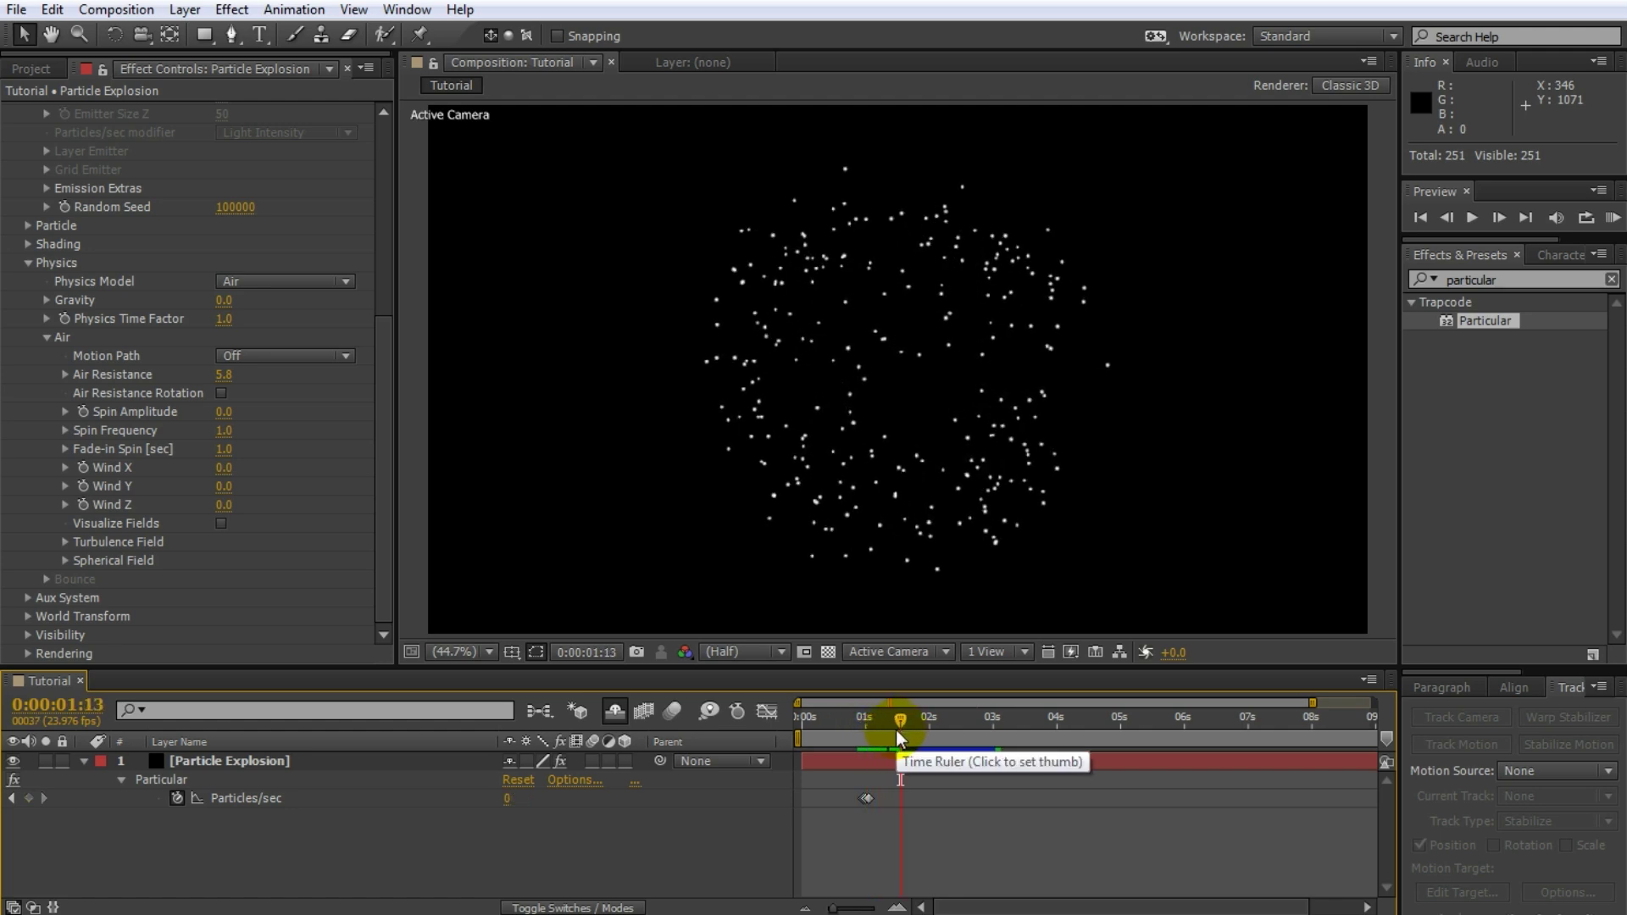
pyautogui.moveTo(390, 404); pyautogui.dragTo(383, 186)
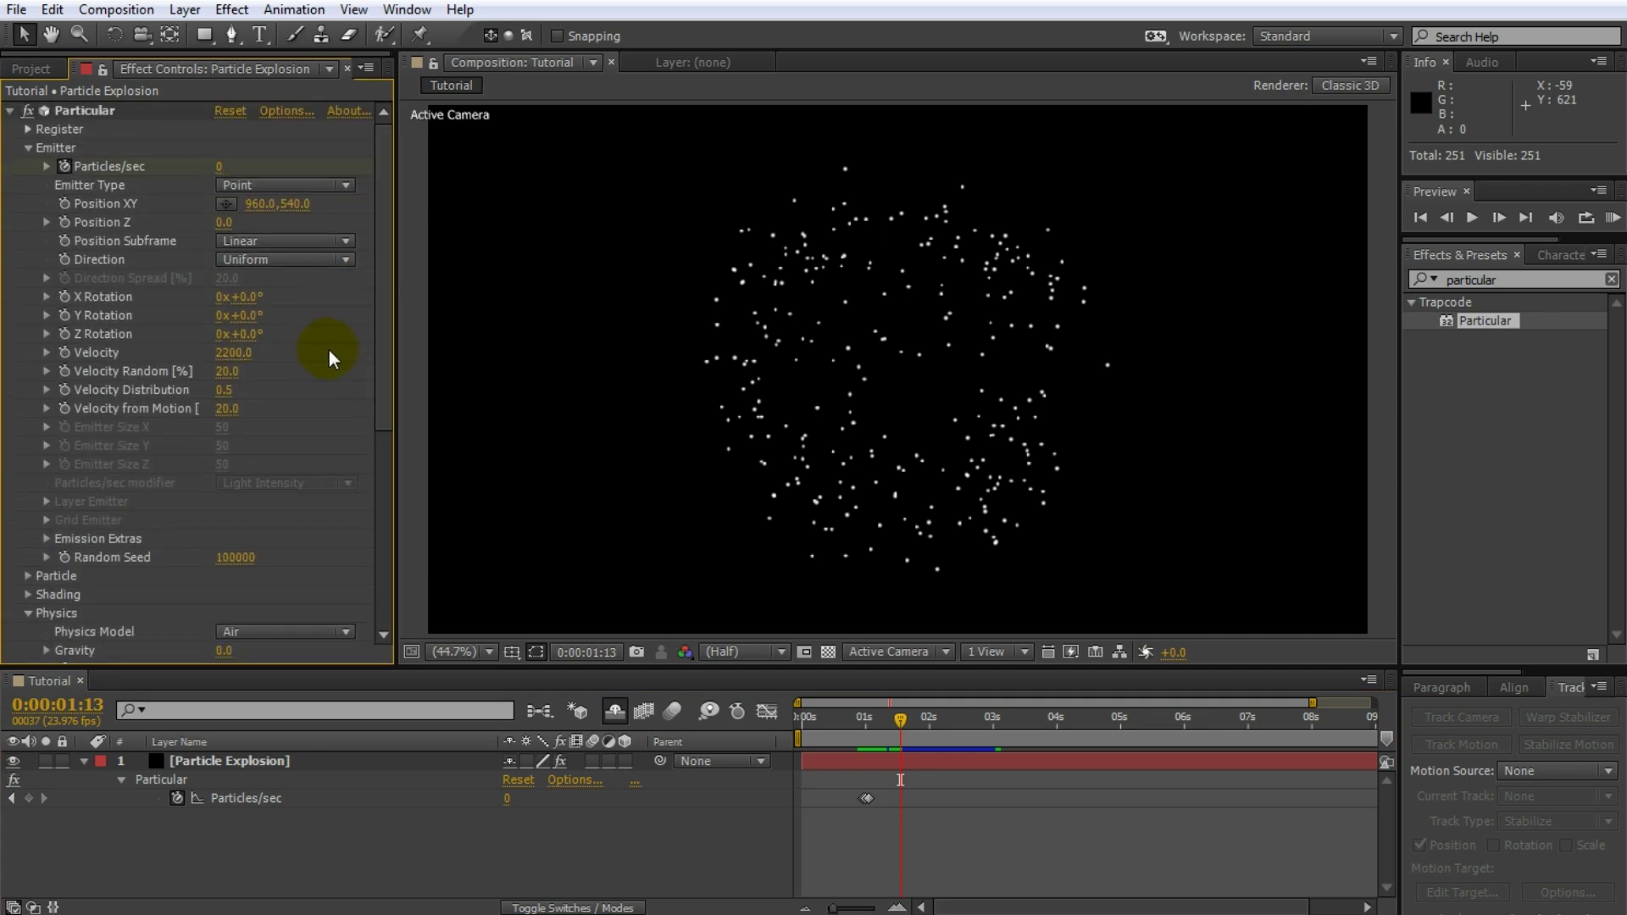
# Lower Velocity Random to 7.0 and set Velocity from Motion to 0.
pyautogui.moveTo(226, 371)
pyautogui.mouseDown()
pyautogui.moveTo(298, 381)
pyautogui.moveTo(220, 397)
pyautogui.mouseUp()
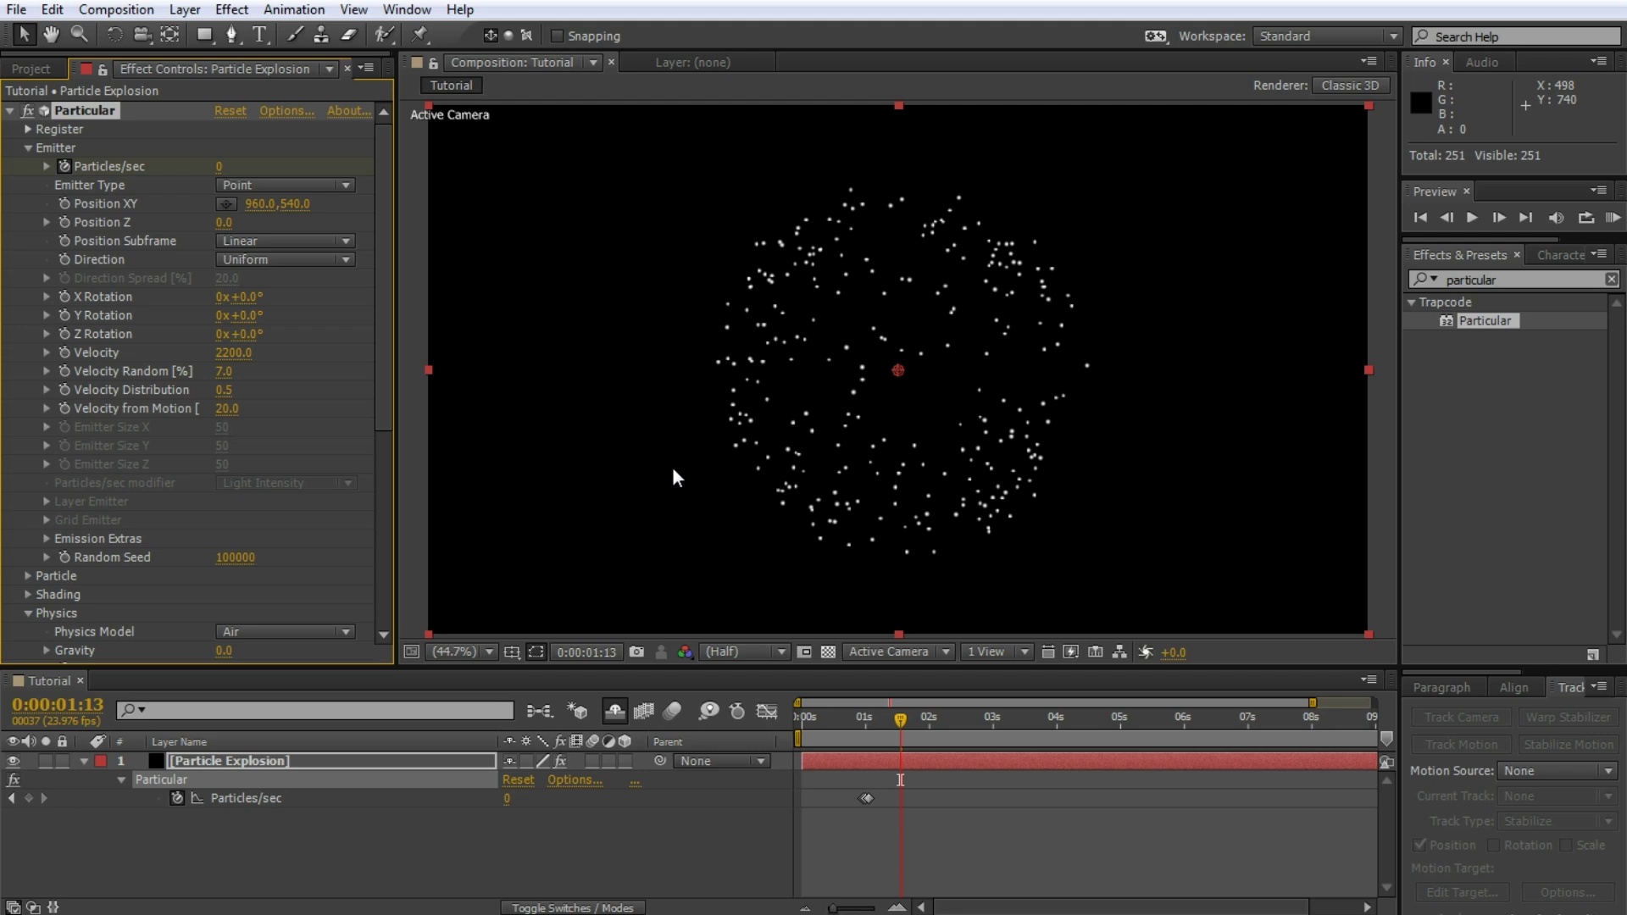
pyautogui.click(227, 408)
pyautogui.write('0')
pyautogui.click(254, 420)
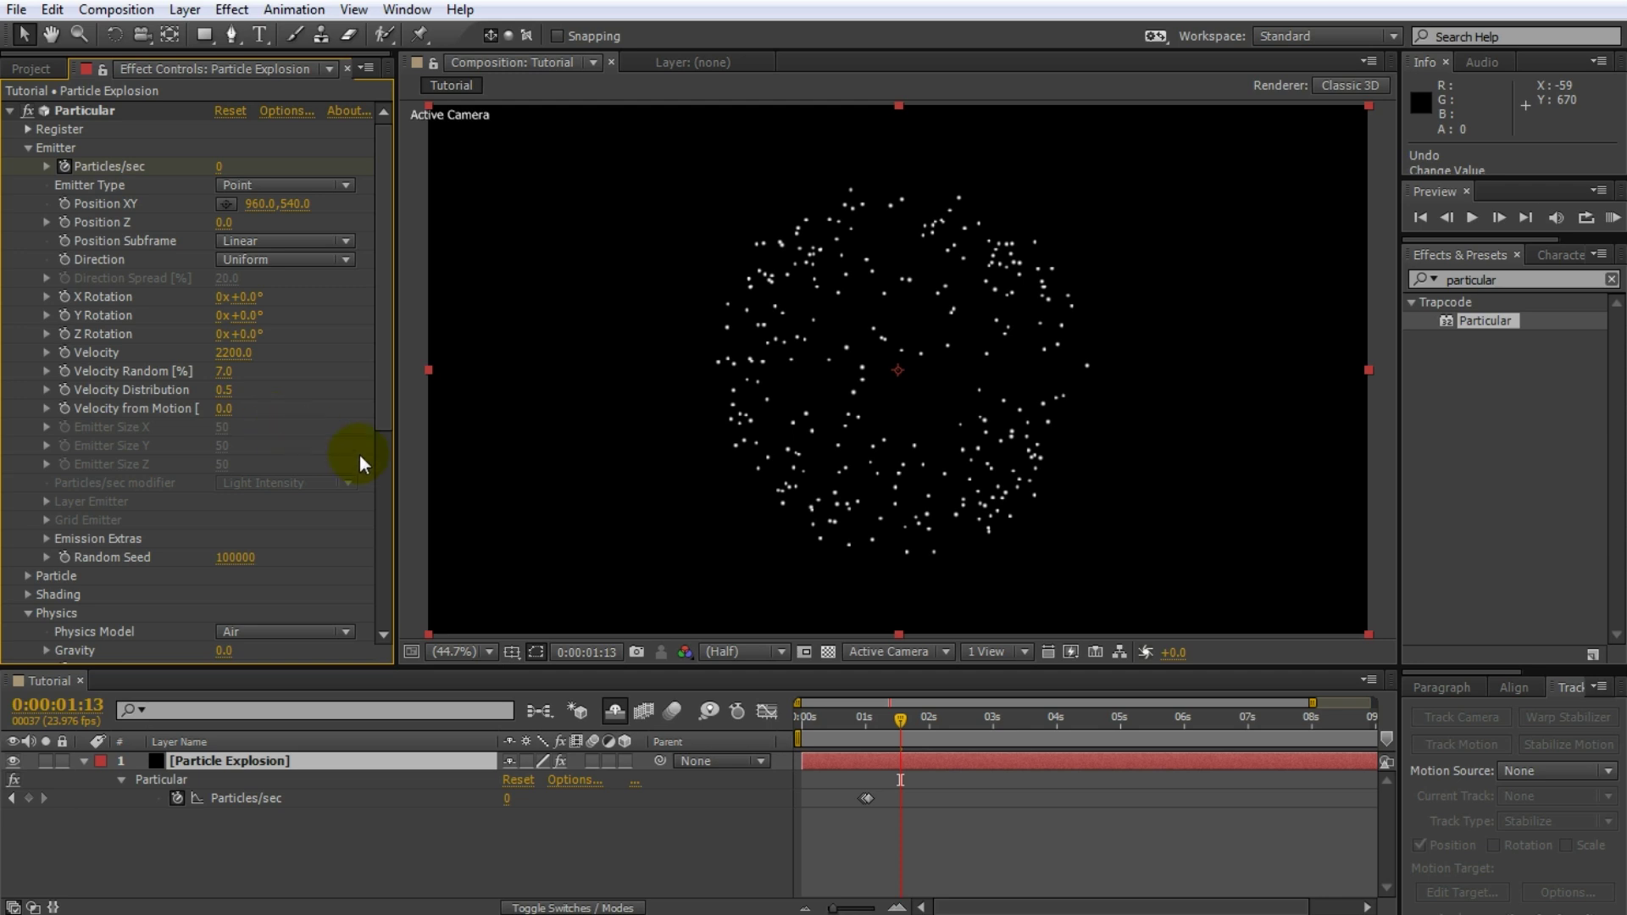
# Enable layer and composition motion blur, inspecting the early burst at 100% zoom.
pyautogui.moveTo(899, 715); pyautogui.dragTo(873, 725)
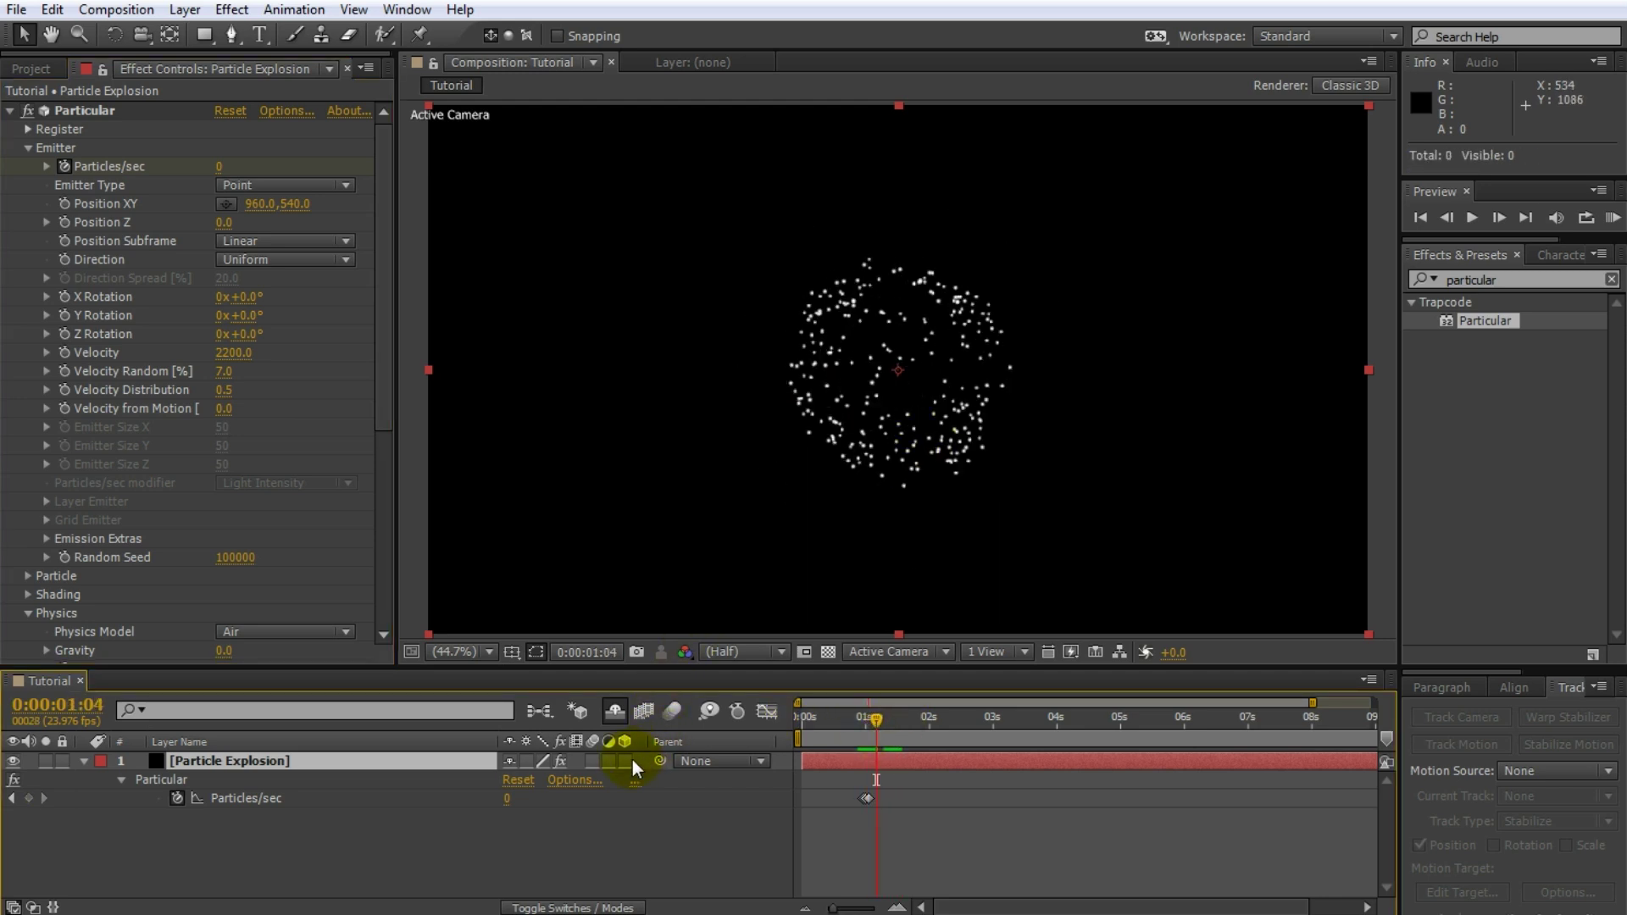
pyautogui.click(591, 761)
pyautogui.click(672, 710)
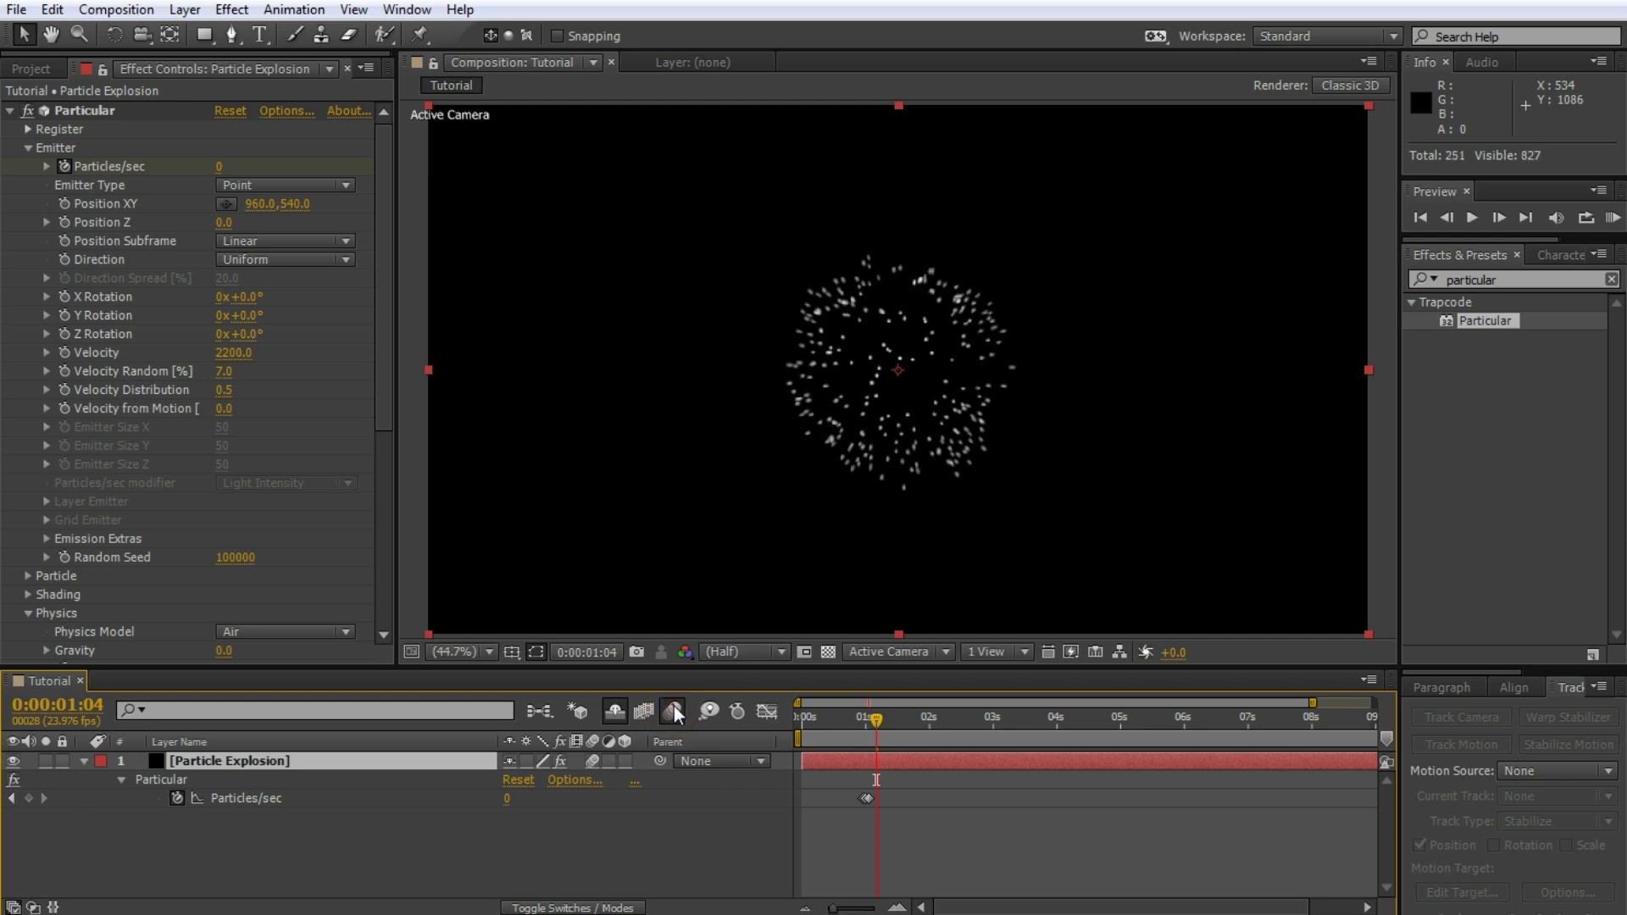
pyautogui.moveTo(876, 720); pyautogui.dragTo(871, 720)
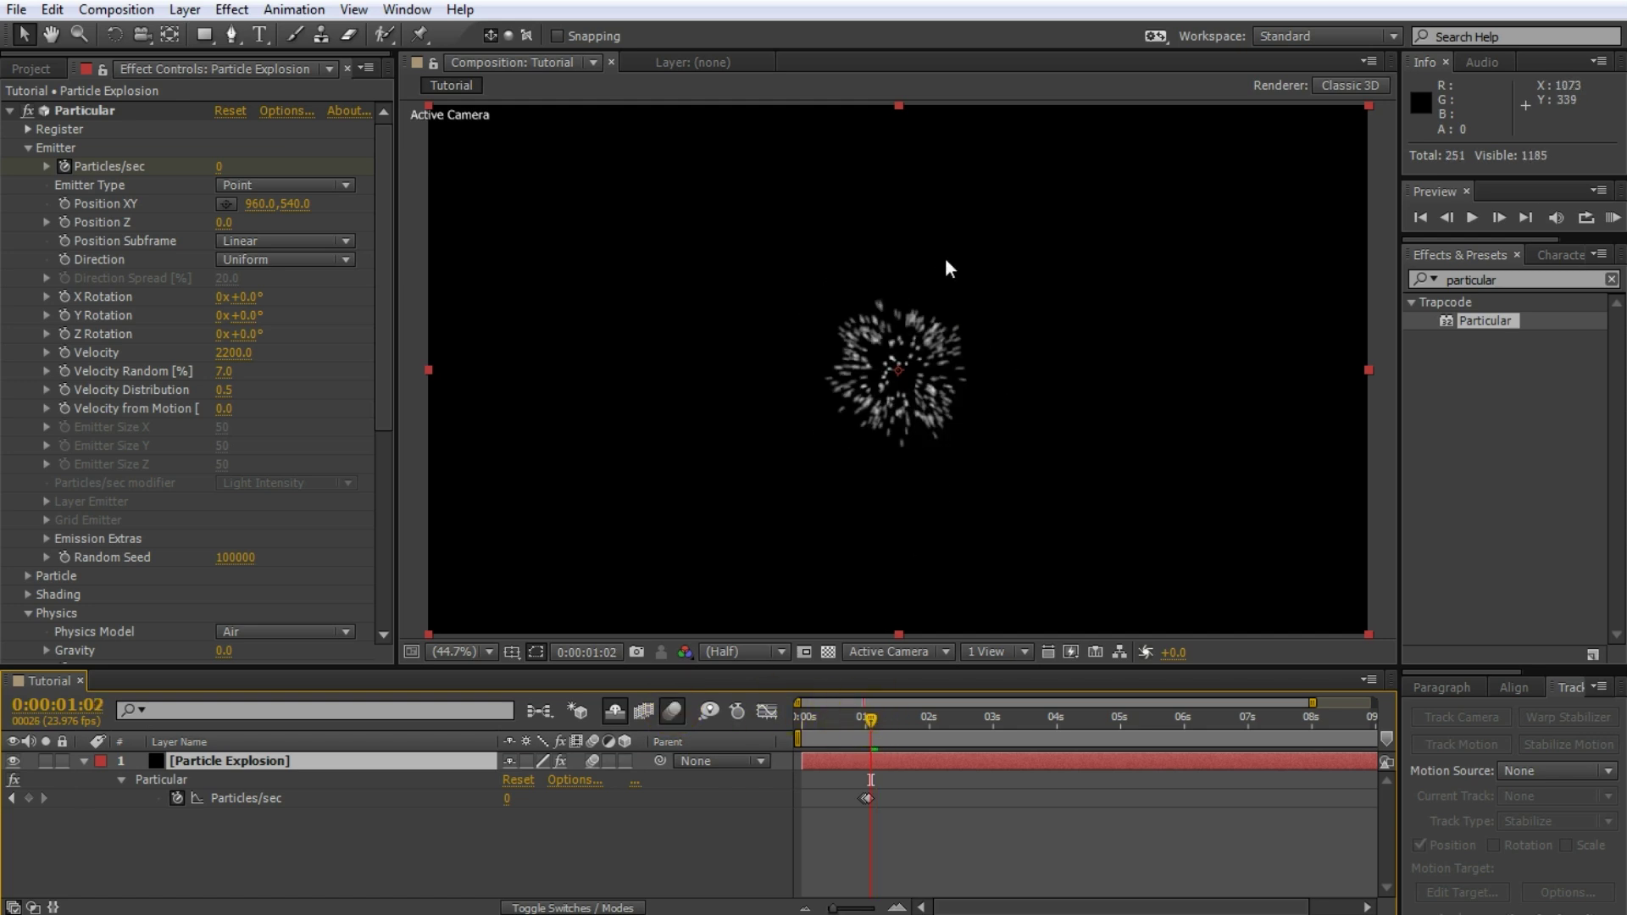
pyautogui.press('/')
pyautogui.click(914, 732)
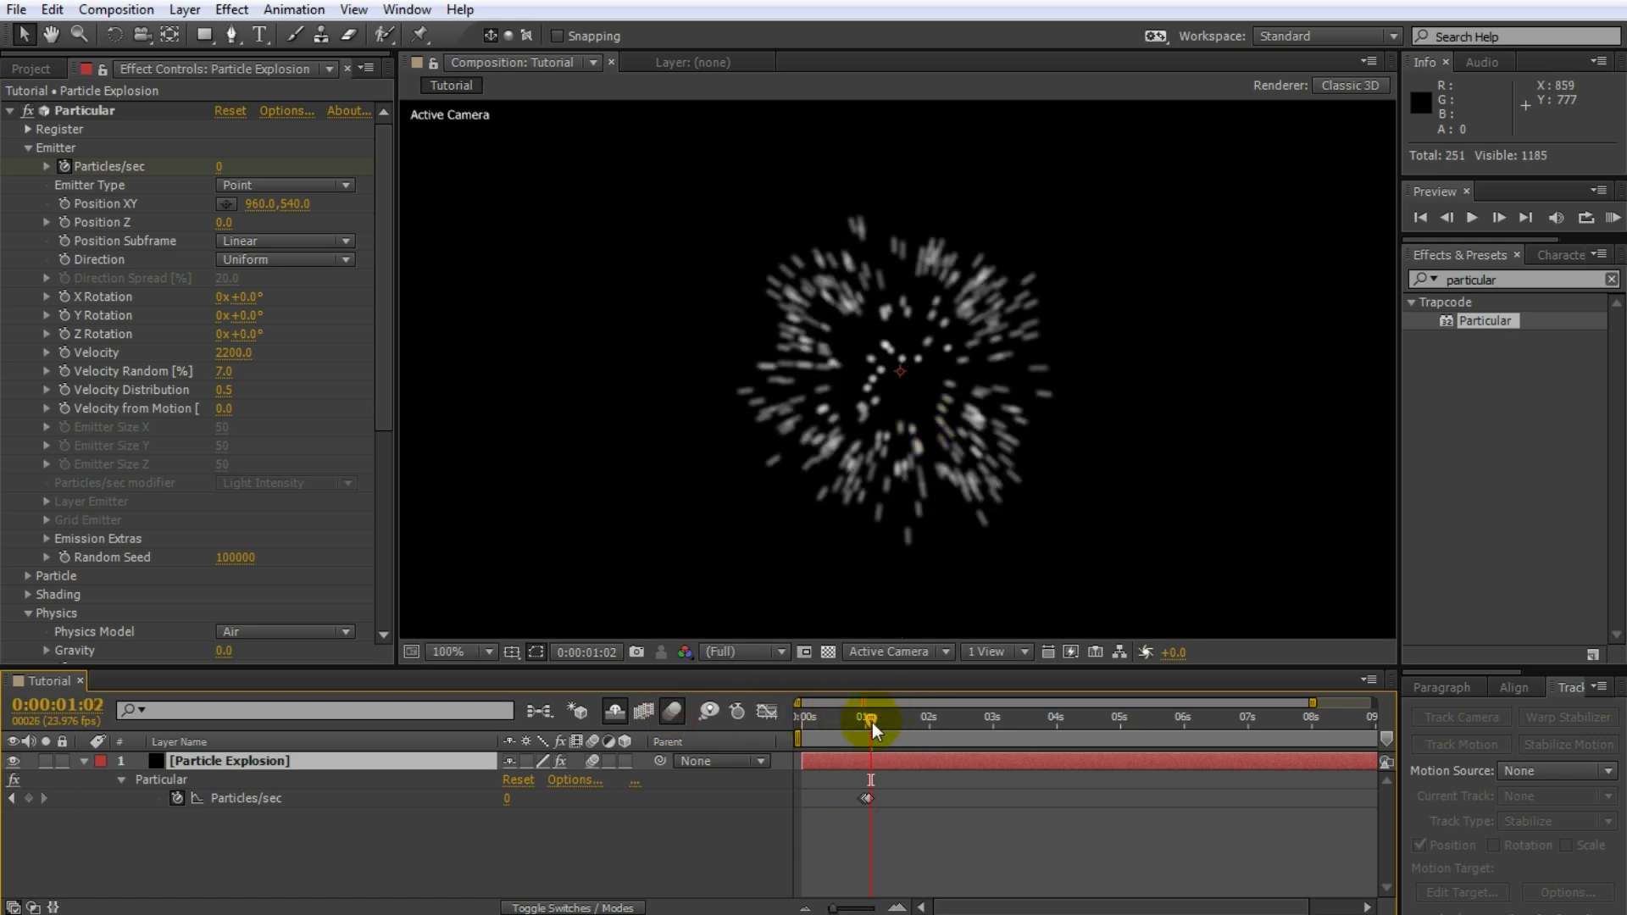
pyautogui.moveTo(873, 722)
pyautogui.mouseDown()
pyautogui.moveTo(929, 739)
pyautogui.moveTo(855, 723)
pyautogui.mouseUp()
pyautogui.hotkey('shift', '/')
# Play a preview of the motion-blurred burst.
pyautogui.click(939, 868)
pyautogui.press('space')
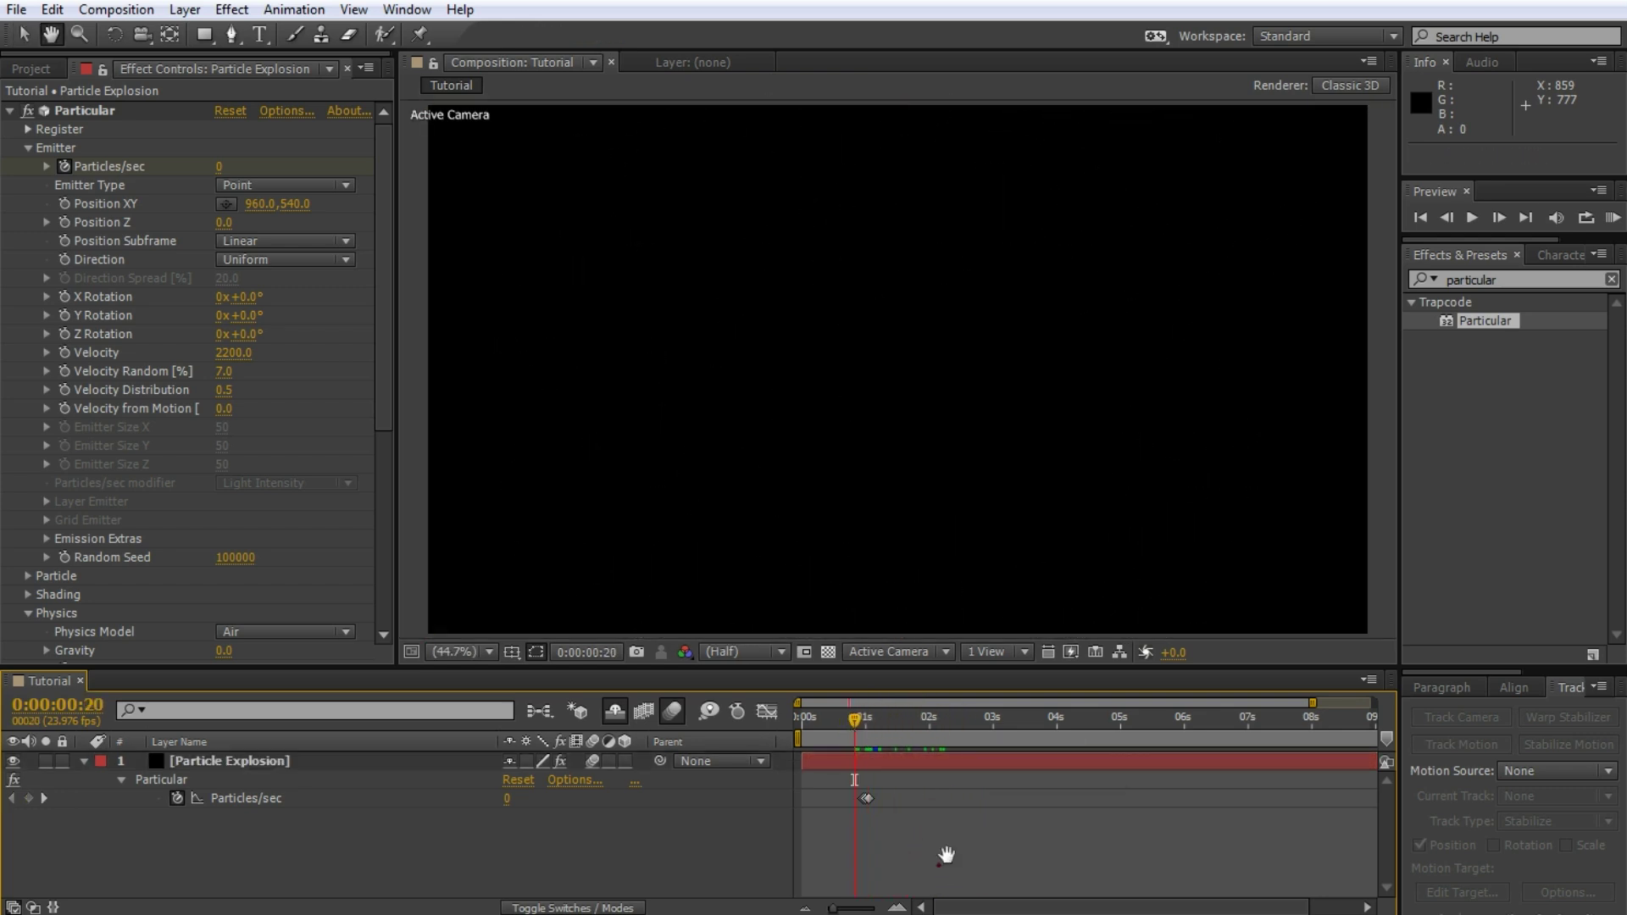
pyautogui.click(947, 854)
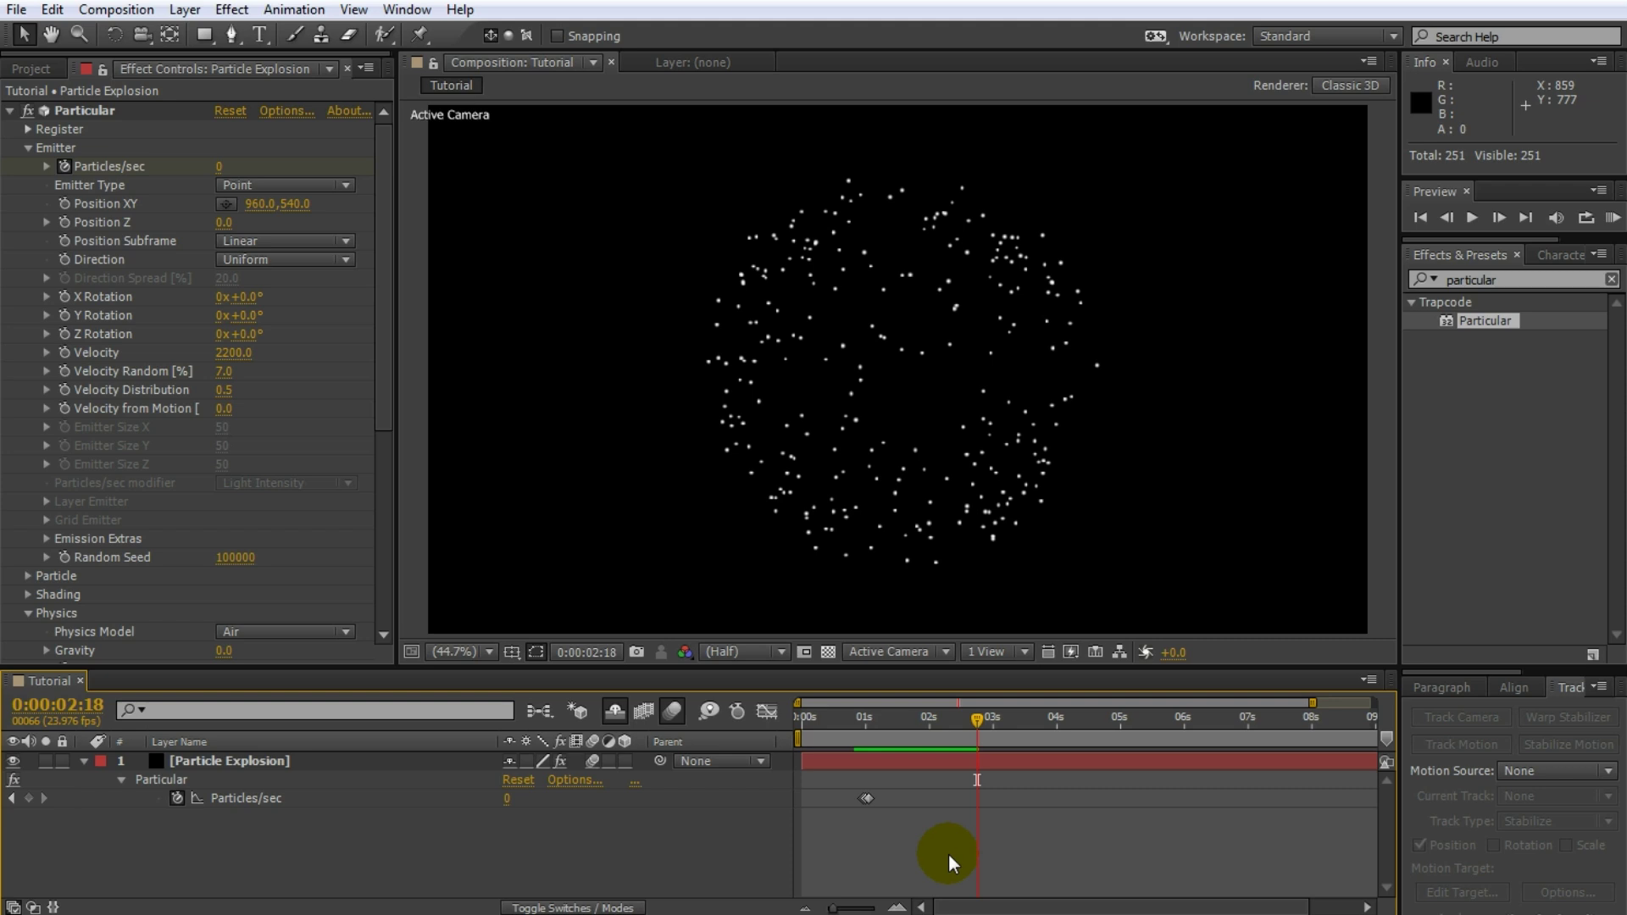
# Set Physics Gravity to 400 and preview the particles falling.
pyautogui.moveTo(380, 266); pyautogui.dragTo(379, 478)
pyautogui.click(225, 302)
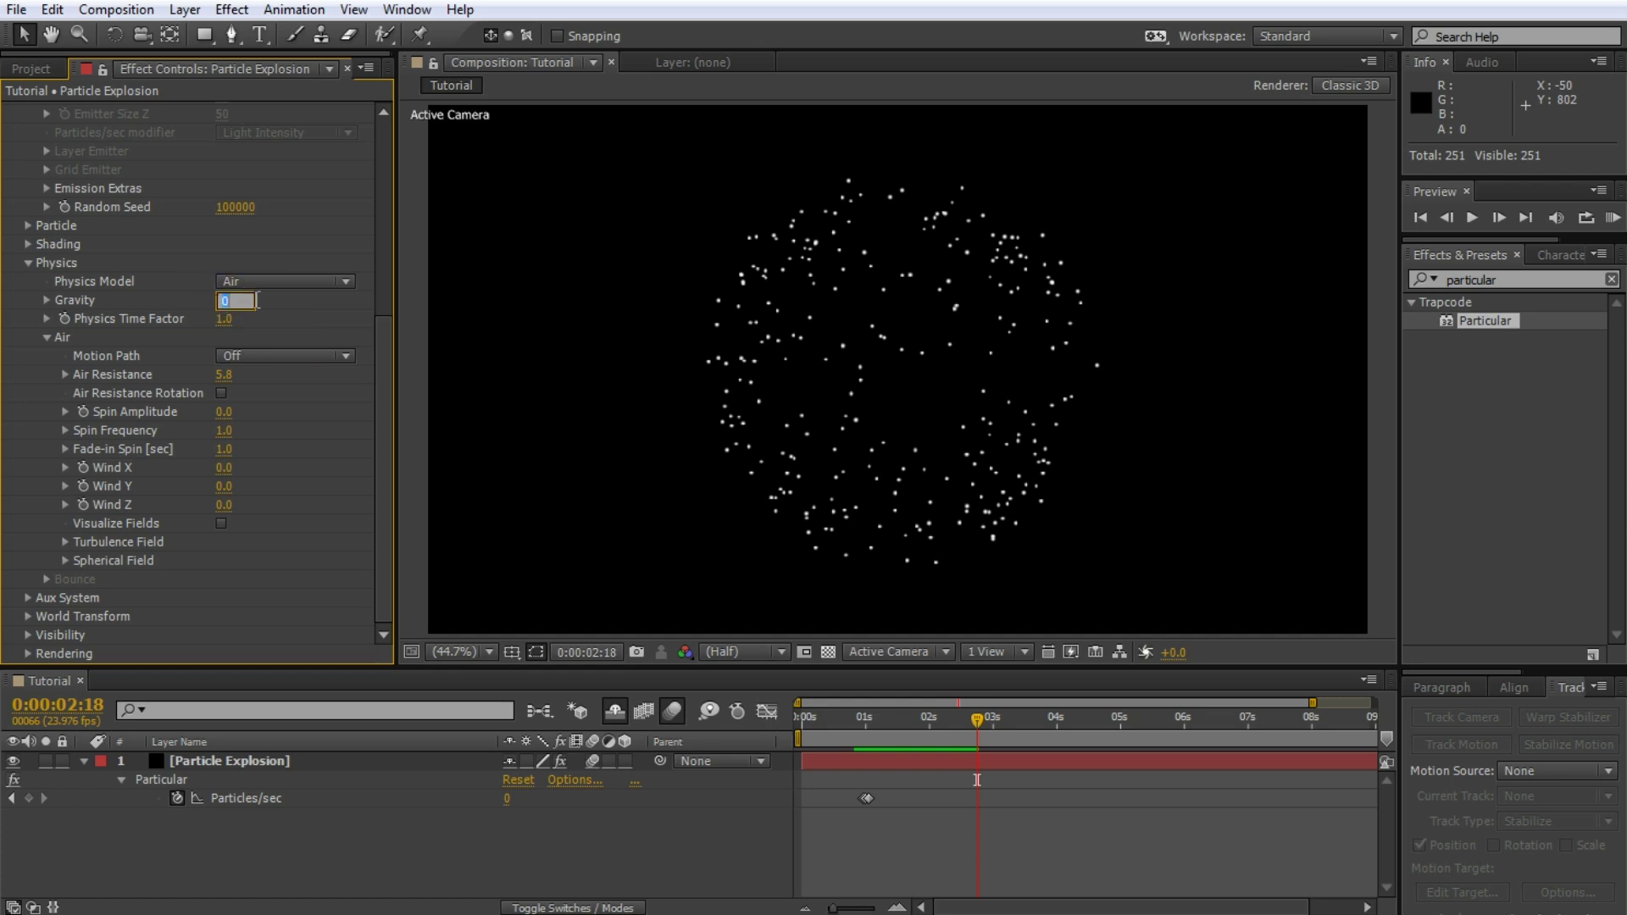
pyautogui.write('400')
pyautogui.press('Return')
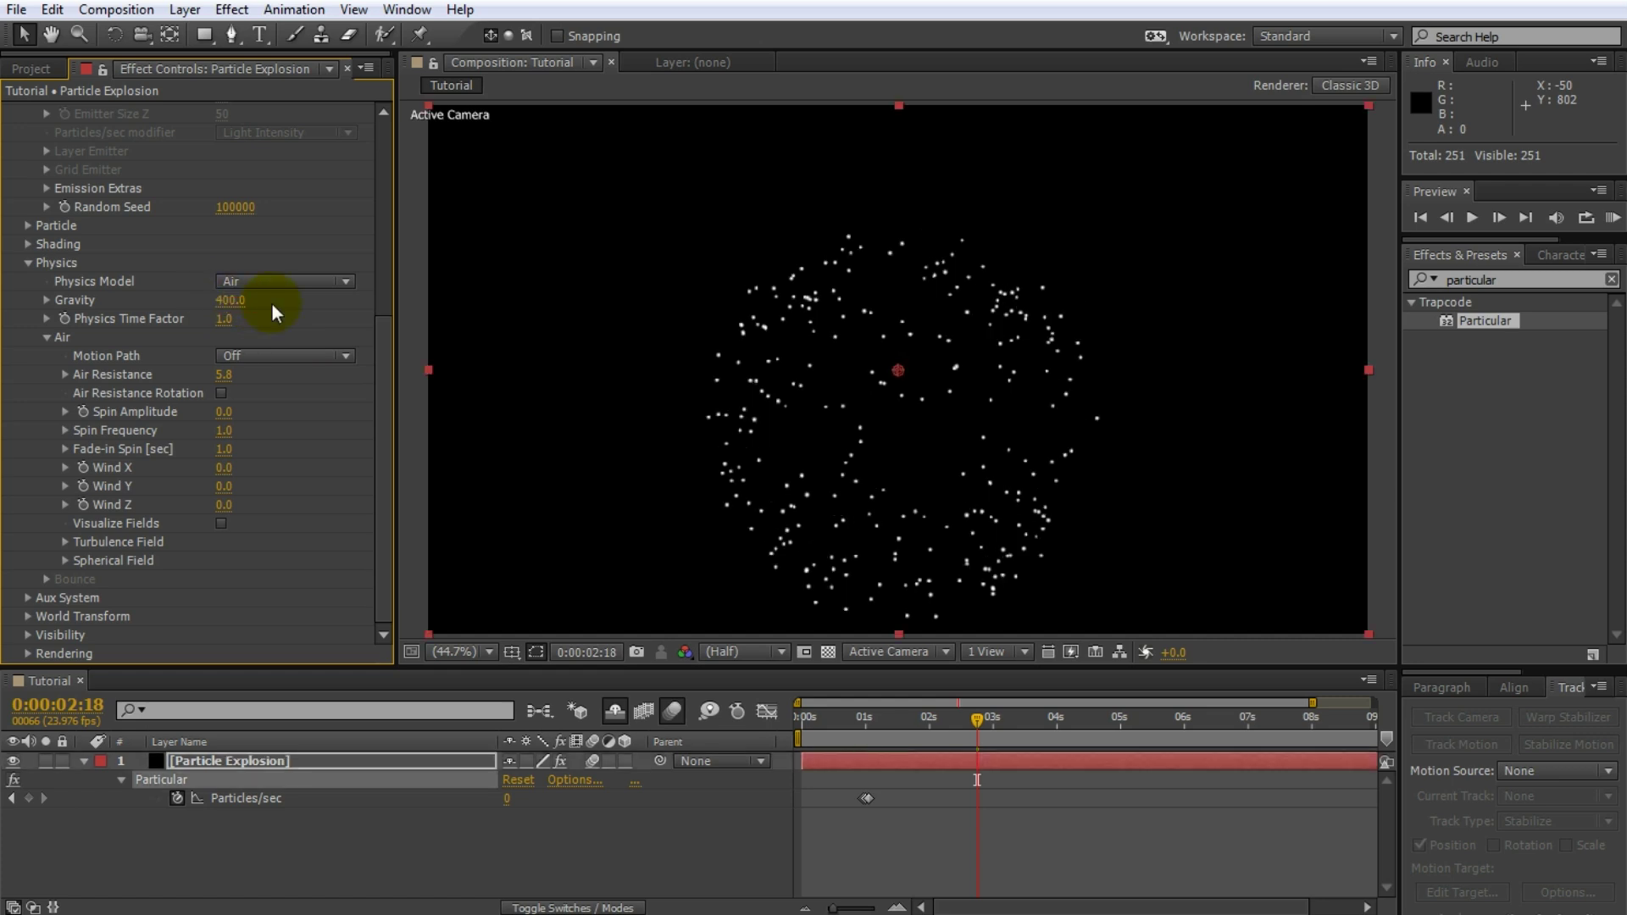
pyautogui.moveTo(979, 721); pyautogui.dragTo(884, 720)
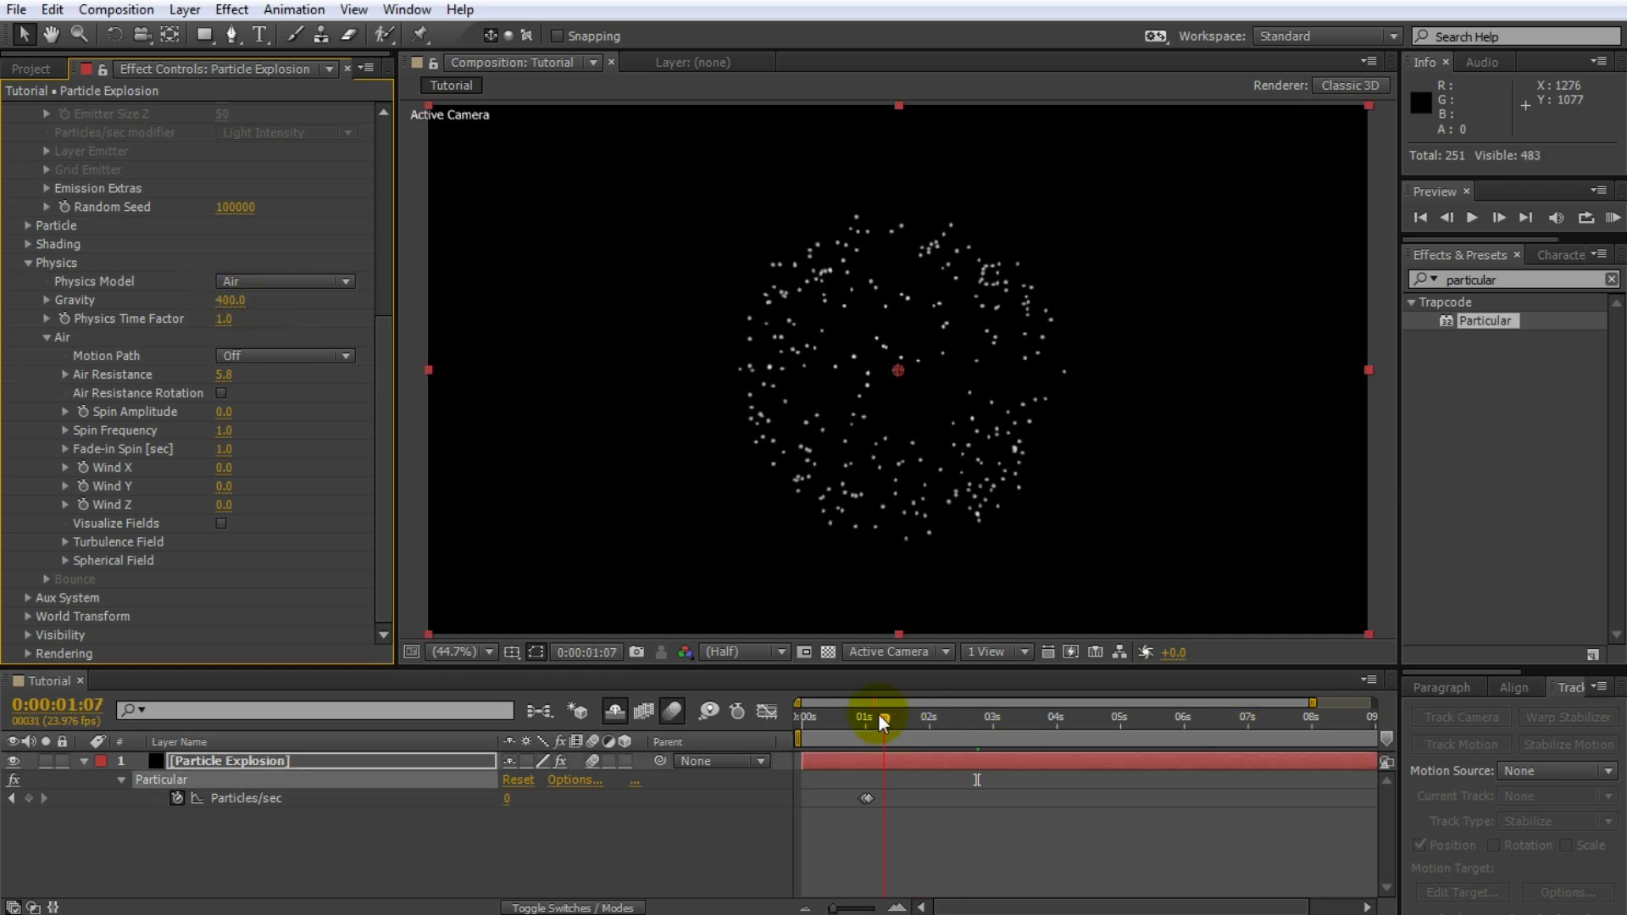
pyautogui.click(908, 850)
pyautogui.press('space')
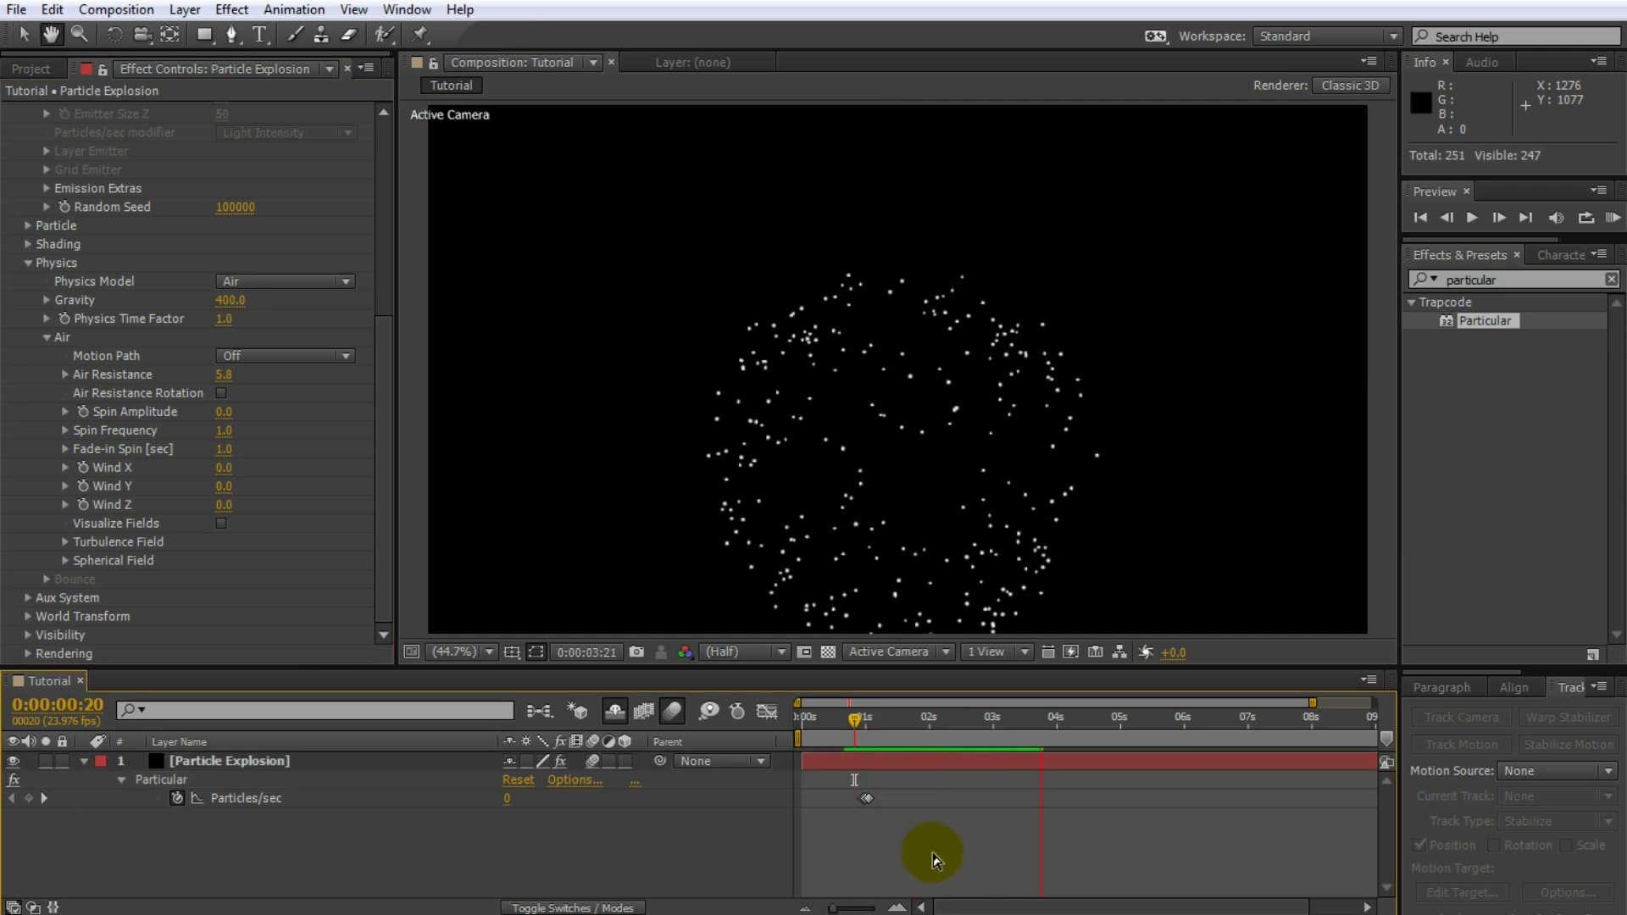
pyautogui.press('space')
# Reduce Gravity to 300 and preview the burst again.
pyautogui.moveTo(908, 722)
pyautogui.mouseDown()
pyautogui.moveTo(840, 722)
pyautogui.moveTo(913, 736)
pyautogui.mouseUp()
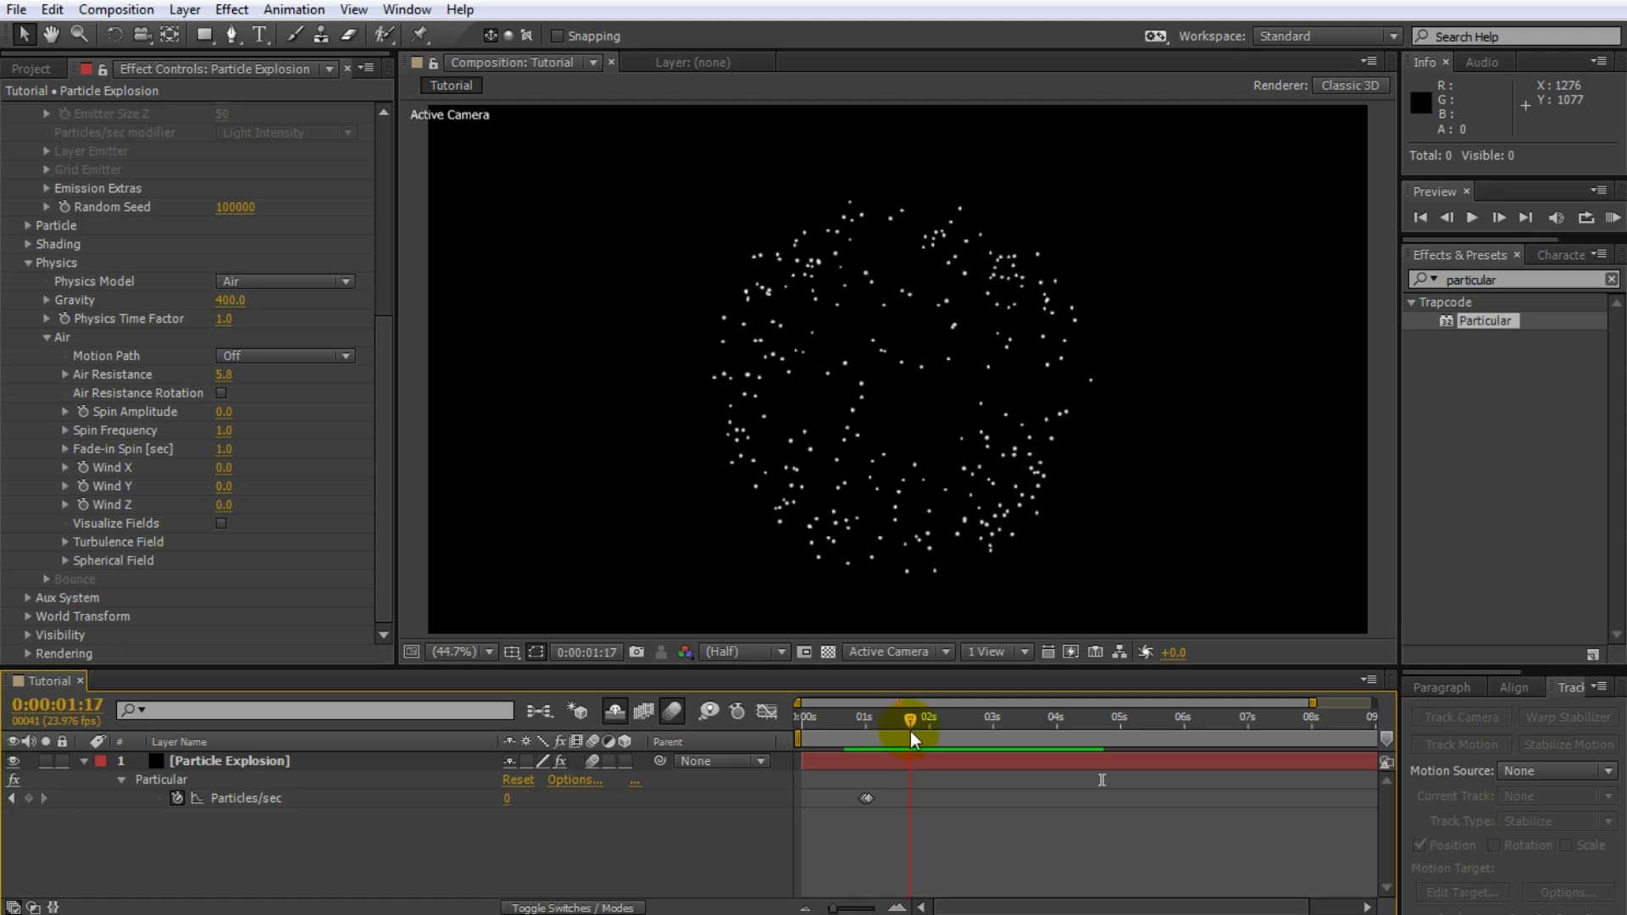
pyautogui.click(227, 300)
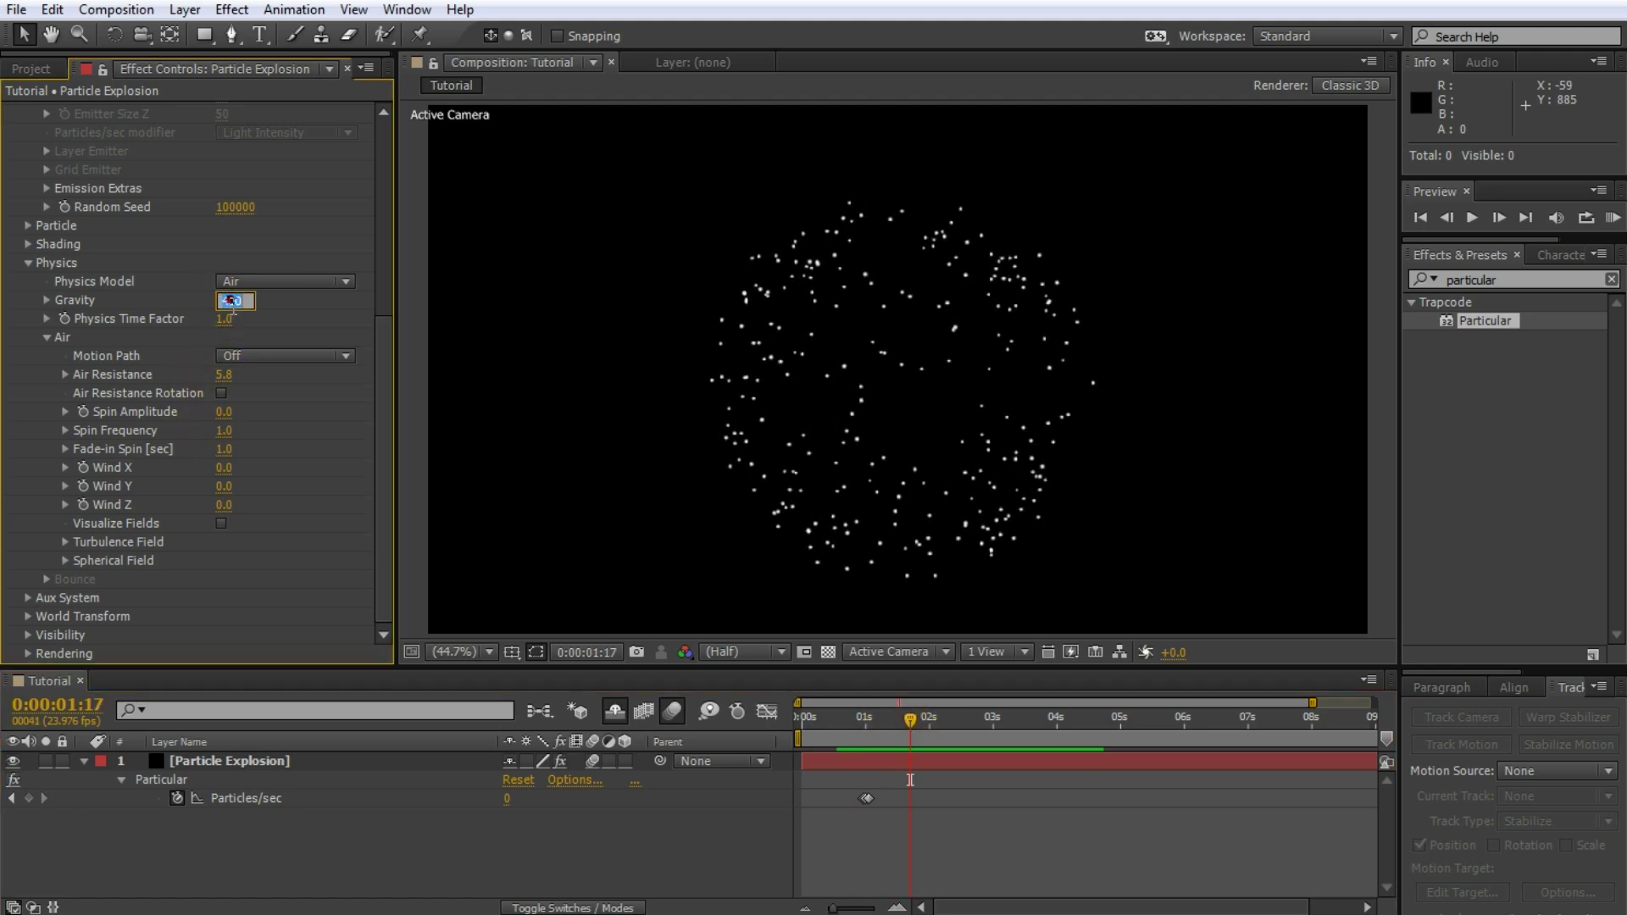
pyautogui.write('300')
pyautogui.press('Return')
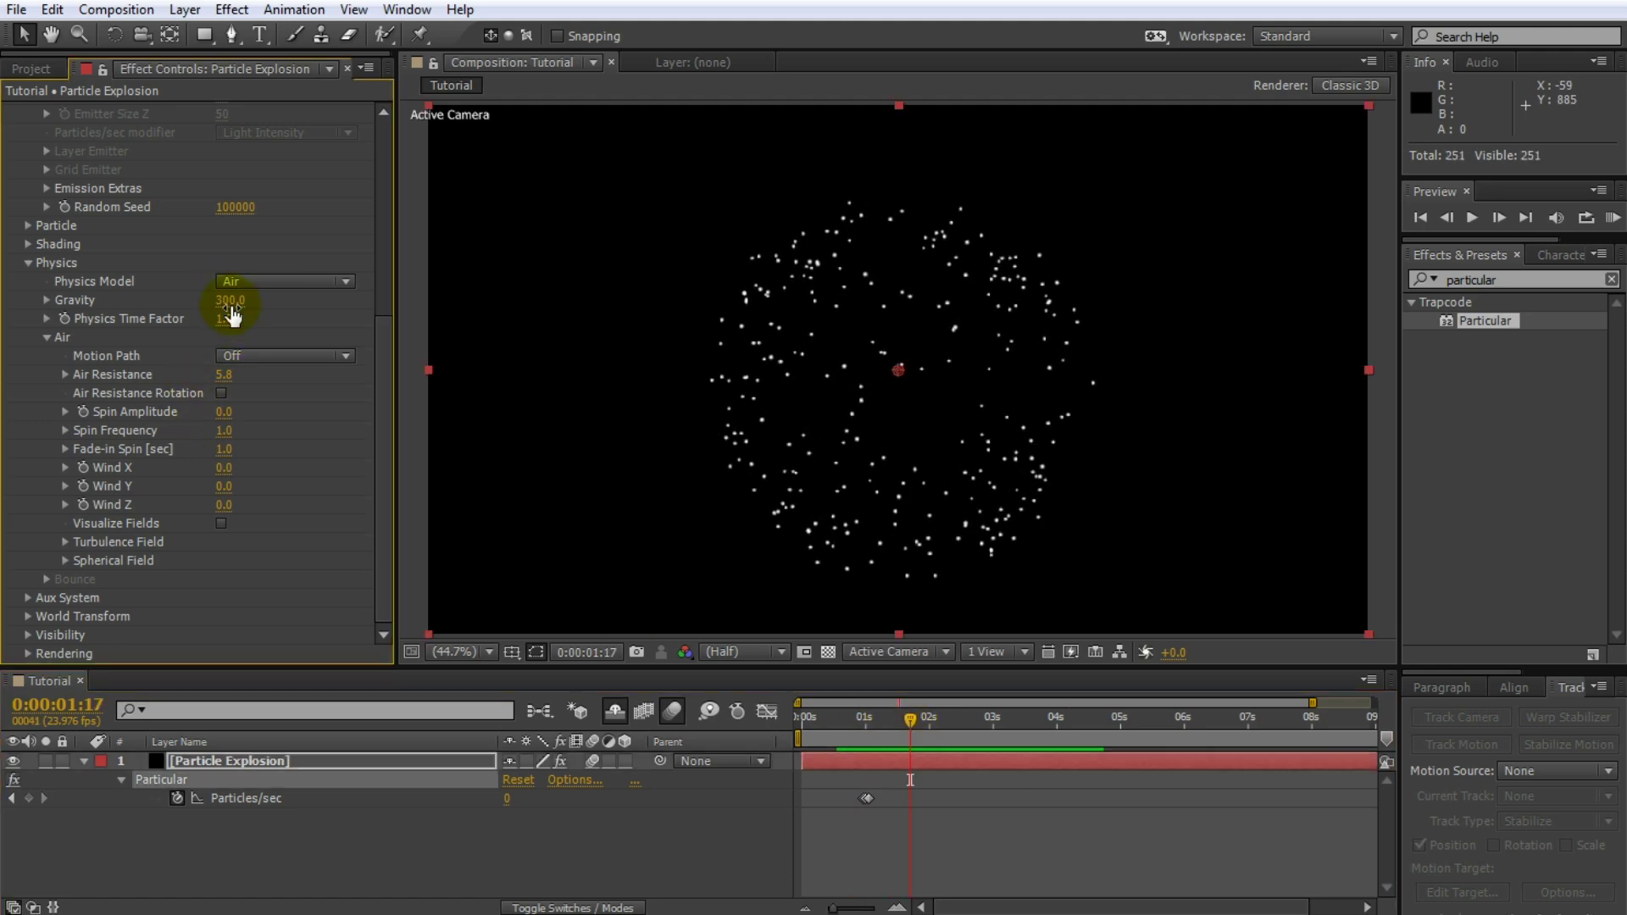
pyautogui.click(852, 709)
pyautogui.click(974, 869)
pyautogui.press('space')
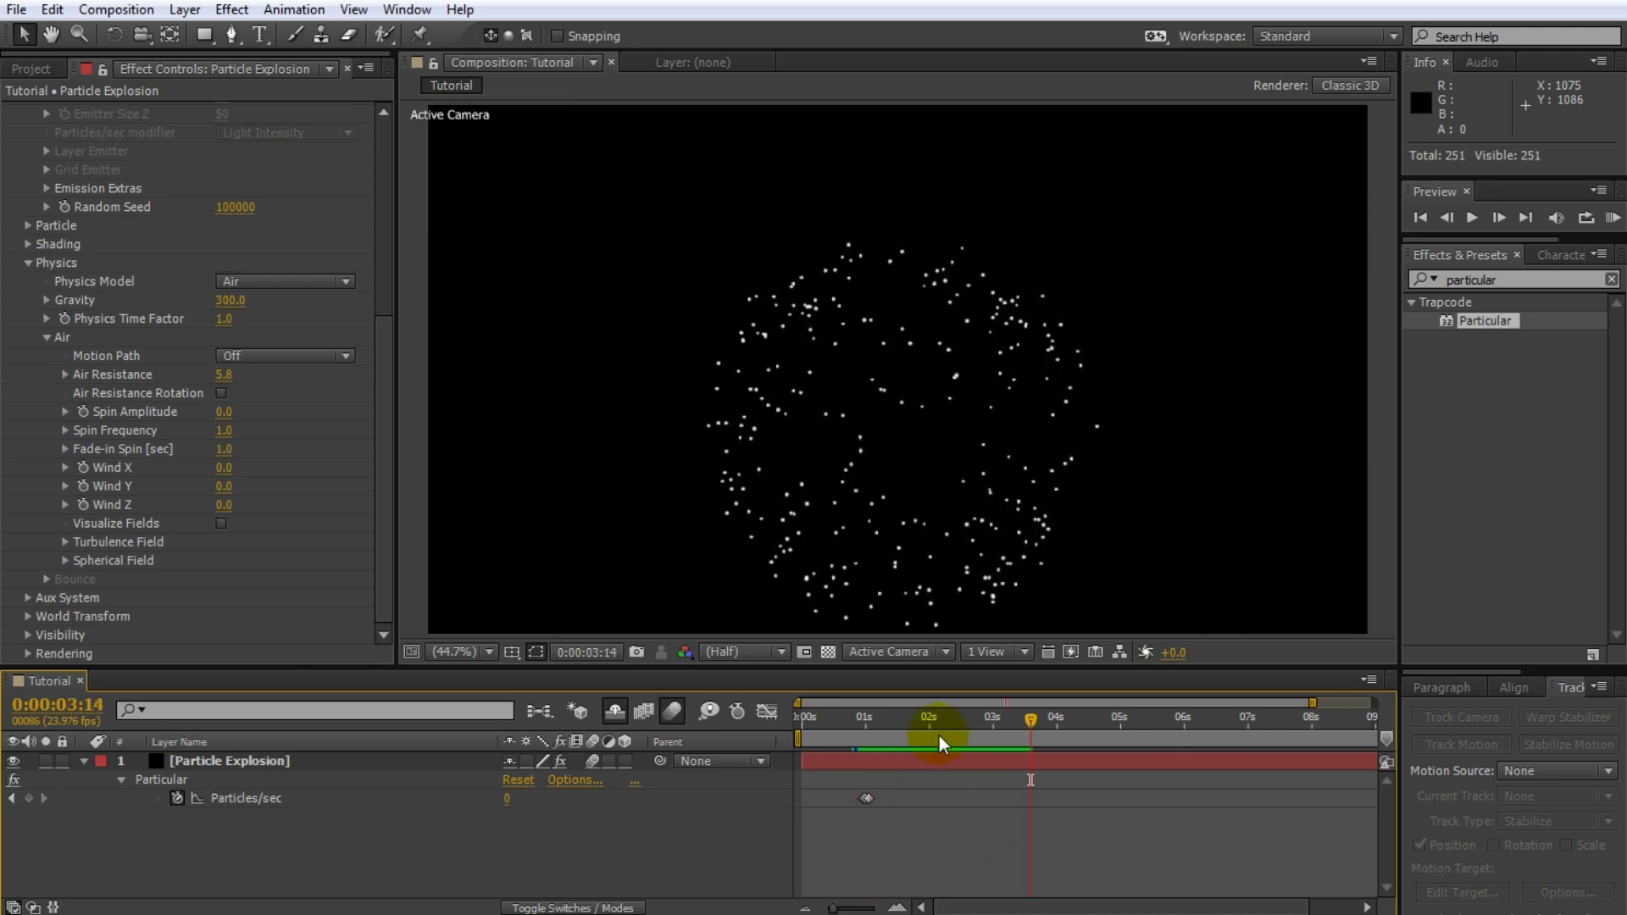
pyautogui.click(881, 728)
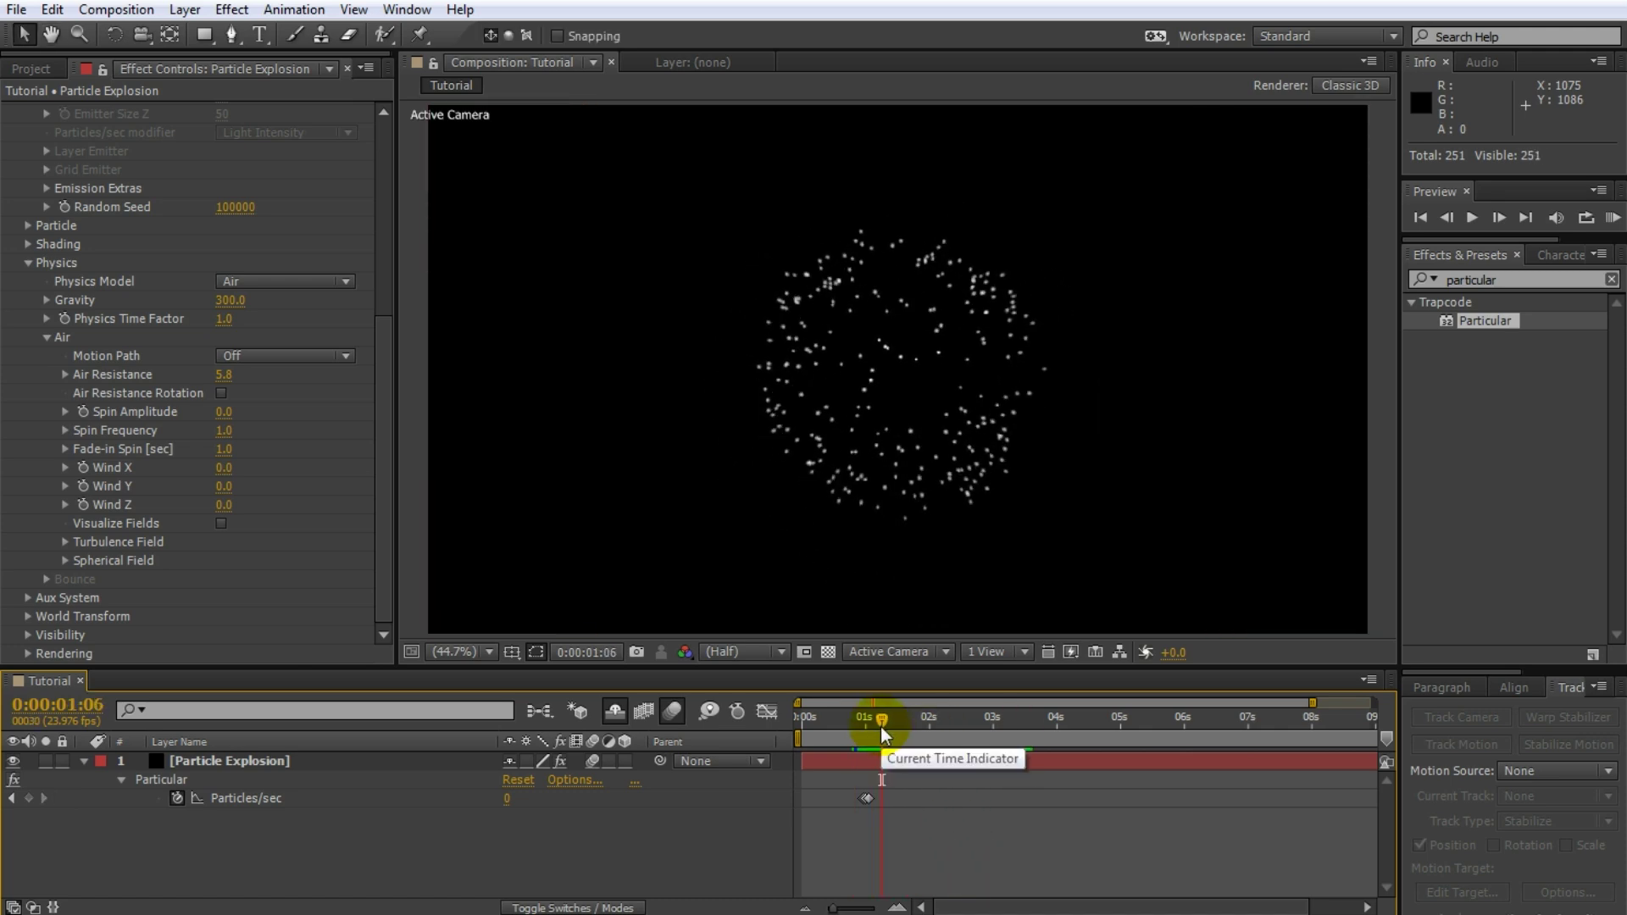
# Set Particle Type to Glow Sphere (No DOF).
pyautogui.moveTo(385, 419); pyautogui.dragTo(393, 339)
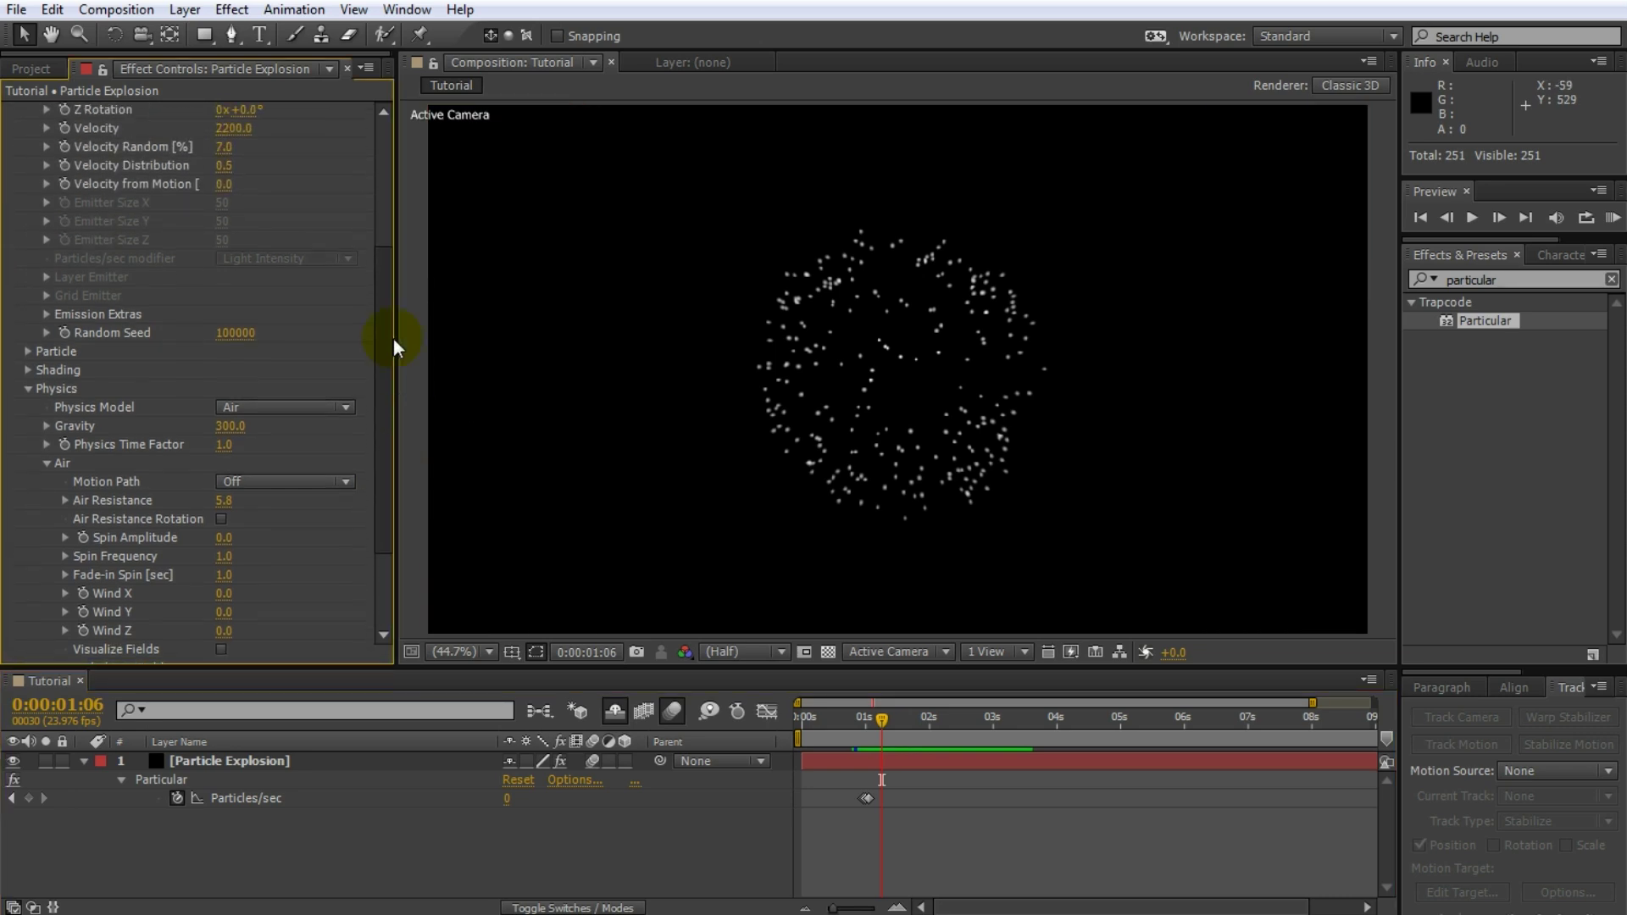
pyautogui.scroll(1, 13, 392)
pyautogui.click(27, 392)
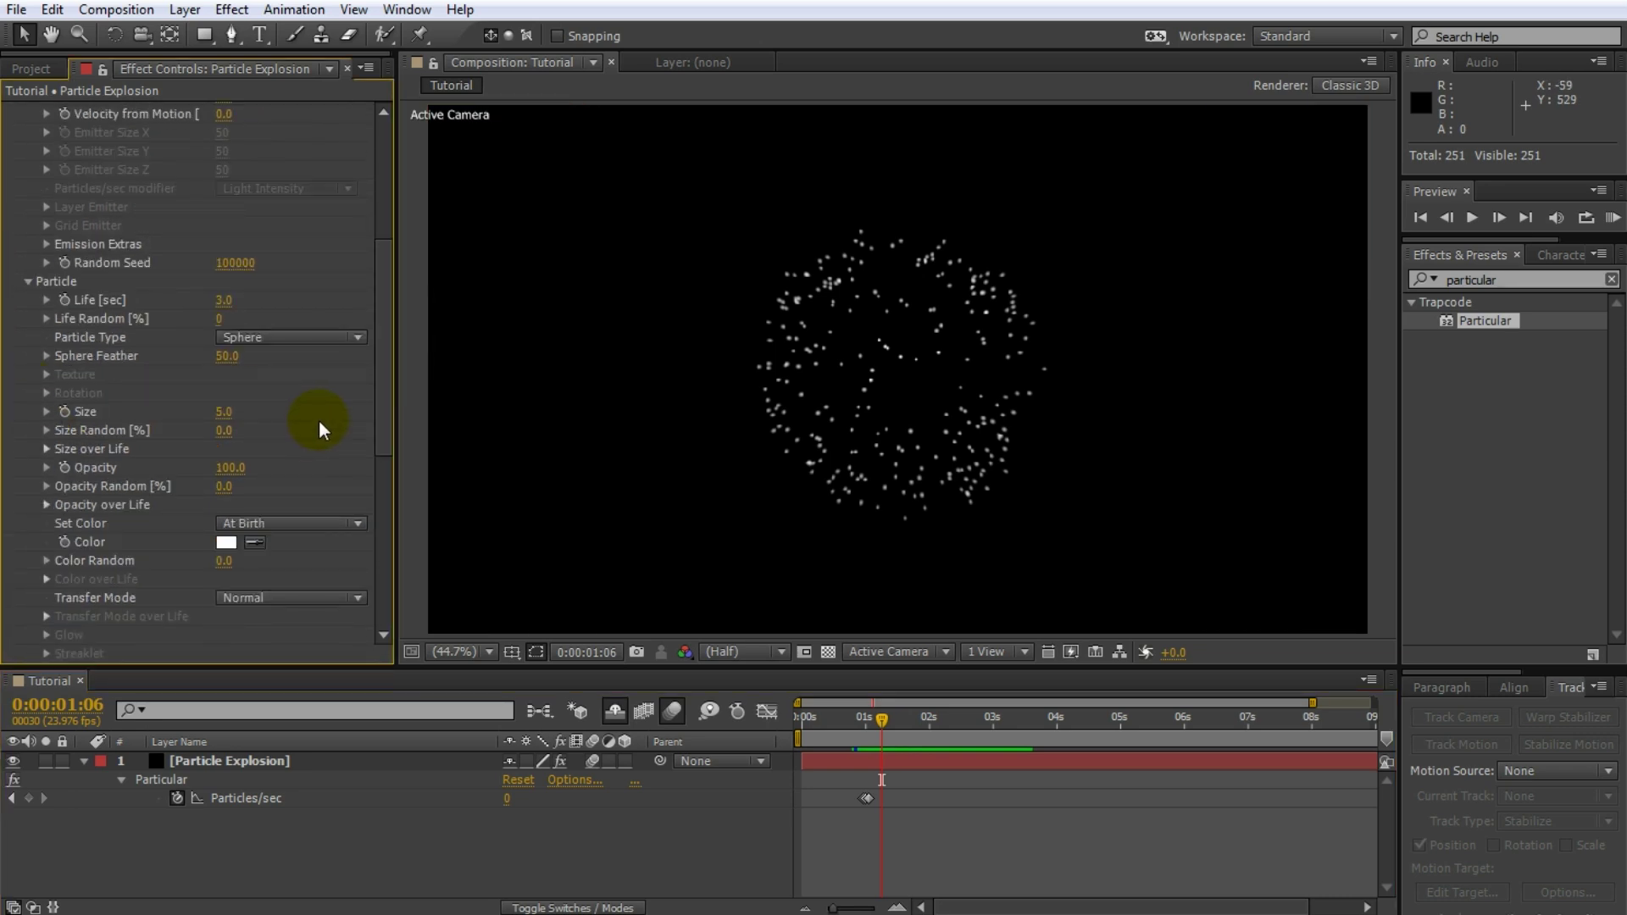
pyautogui.click(323, 339)
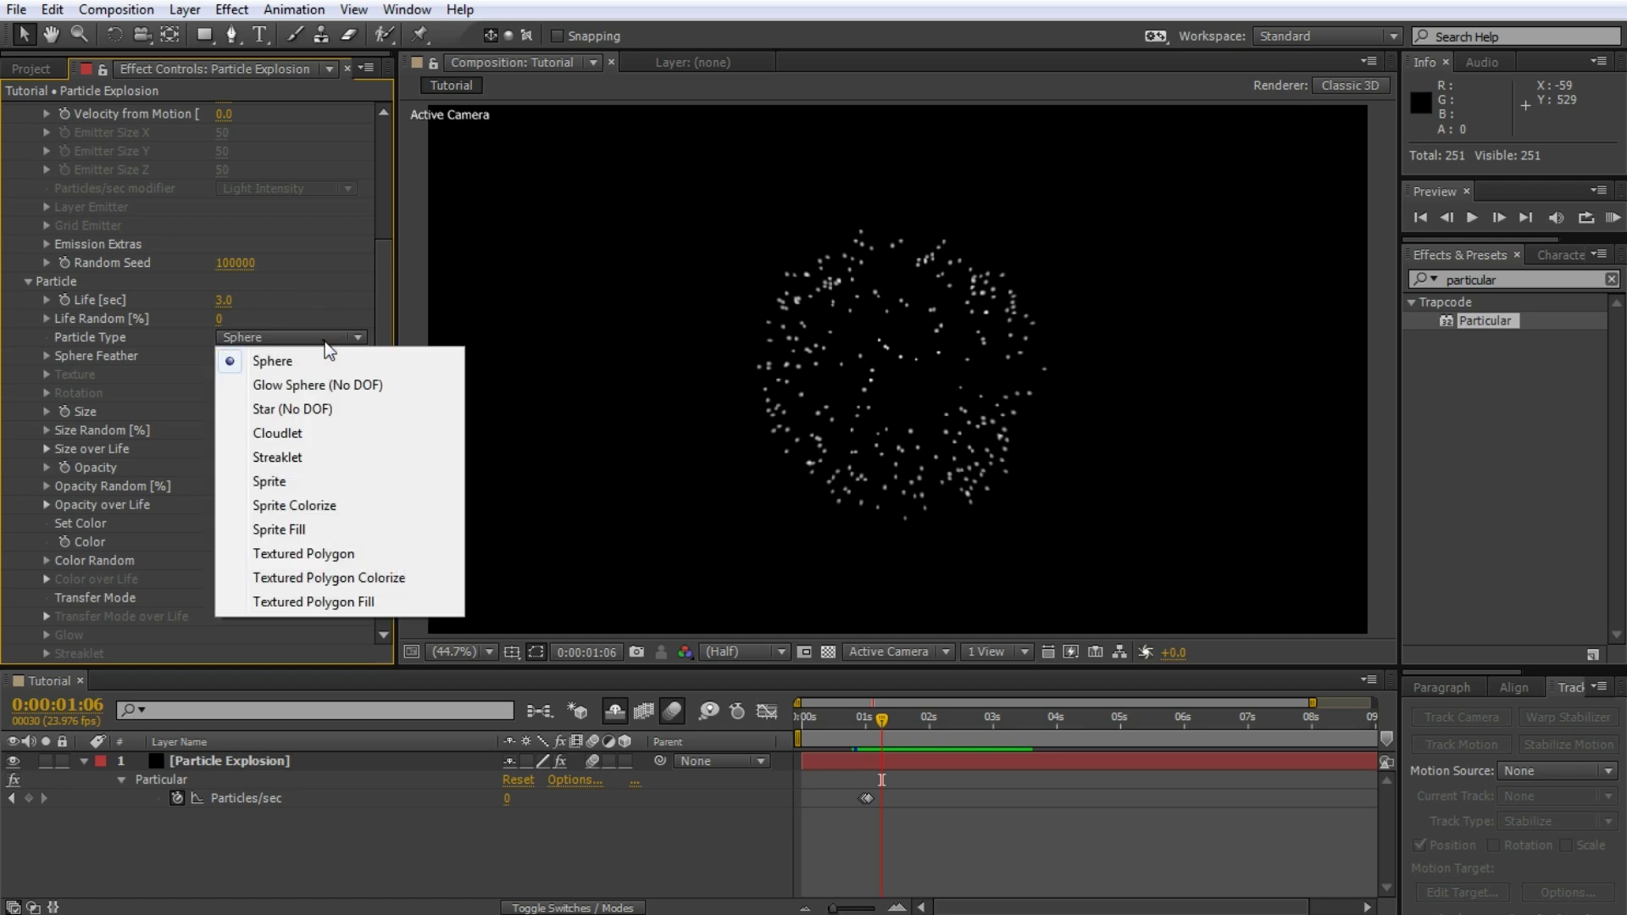
pyautogui.click(307, 382)
pyautogui.moveTo(884, 719)
pyautogui.mouseDown()
pyautogui.moveTo(929, 723)
pyautogui.moveTo(864, 725)
pyautogui.moveTo(888, 730)
pyautogui.mouseUp()
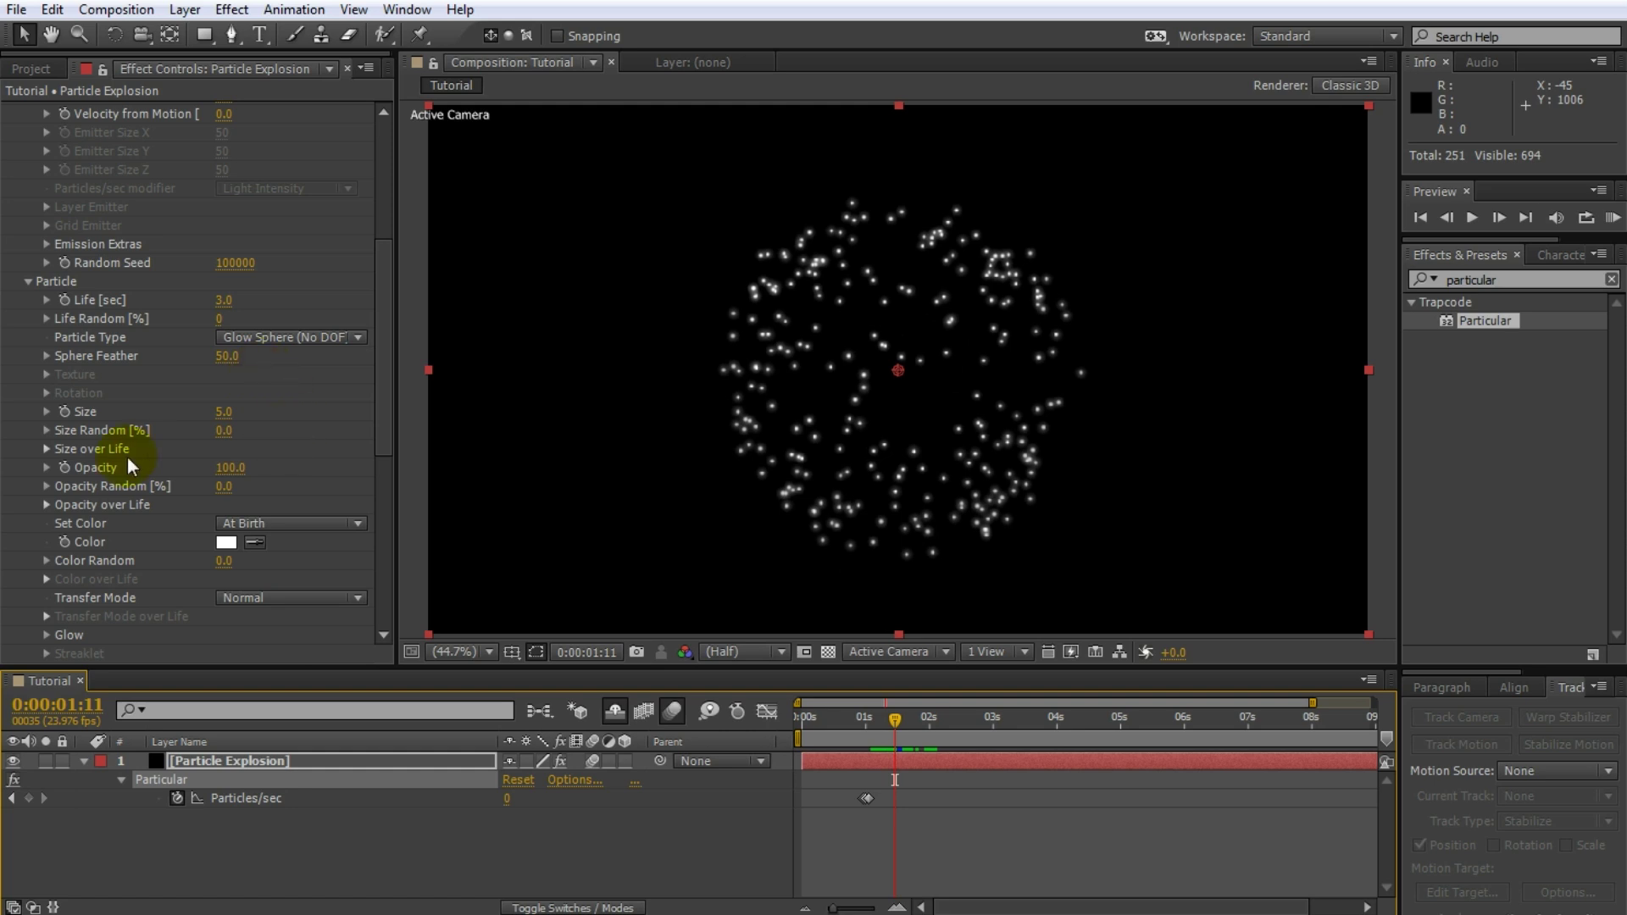
# Apply falling-ramp presets to Size over Life and Opacity over Life.
pyautogui.click(48, 449)
pyautogui.scroll(-3, 252, 400)
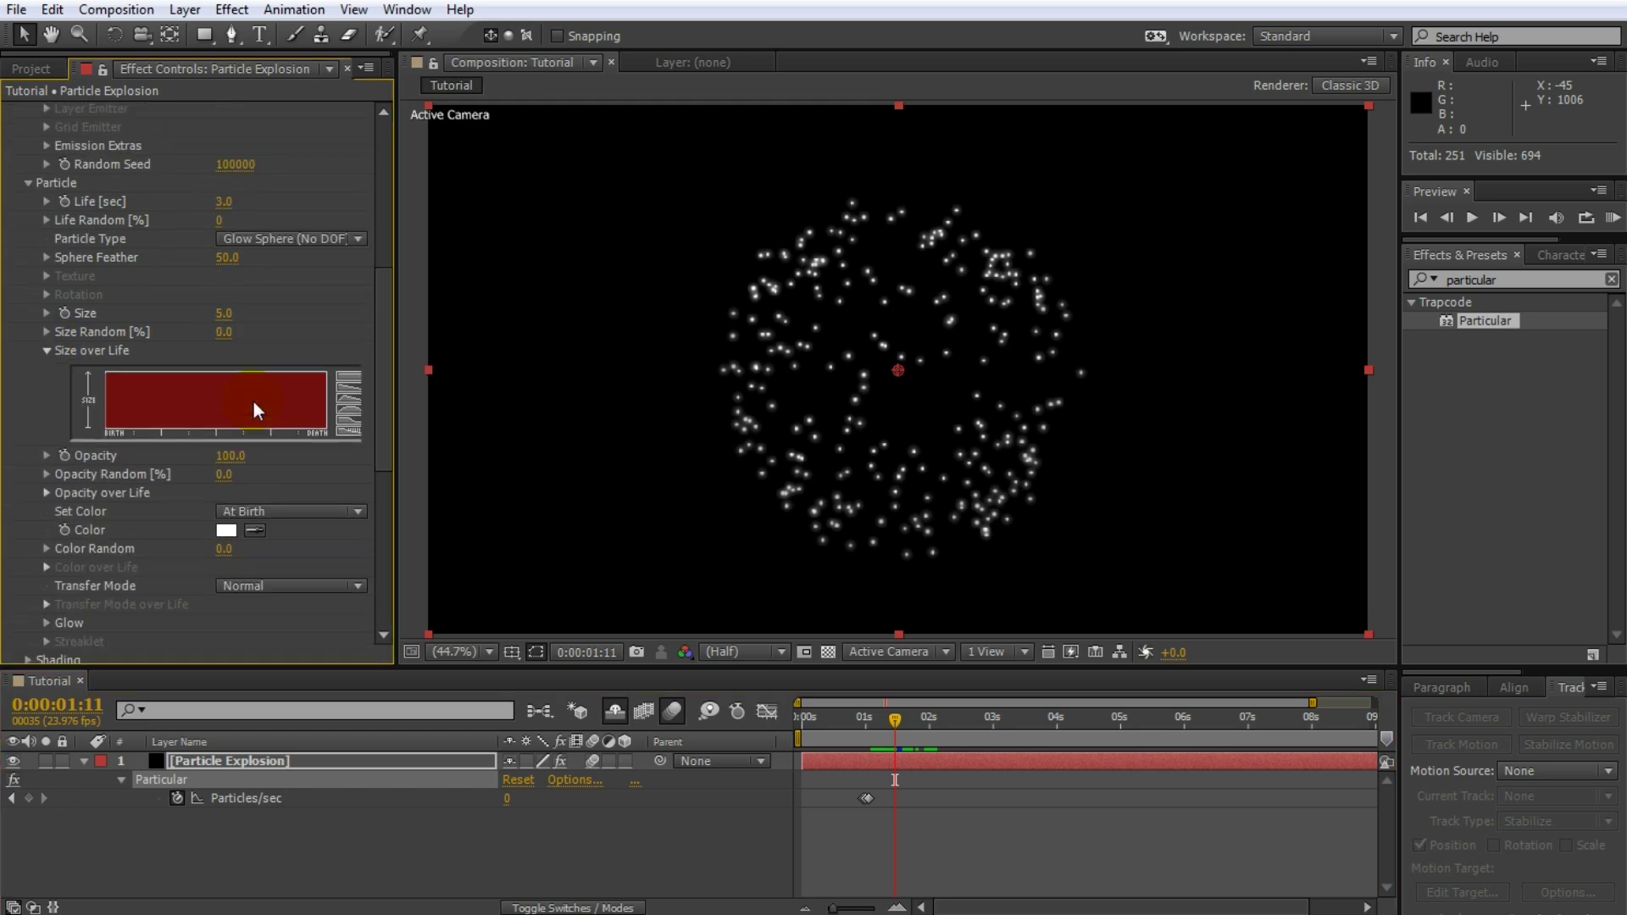
pyautogui.click(347, 398)
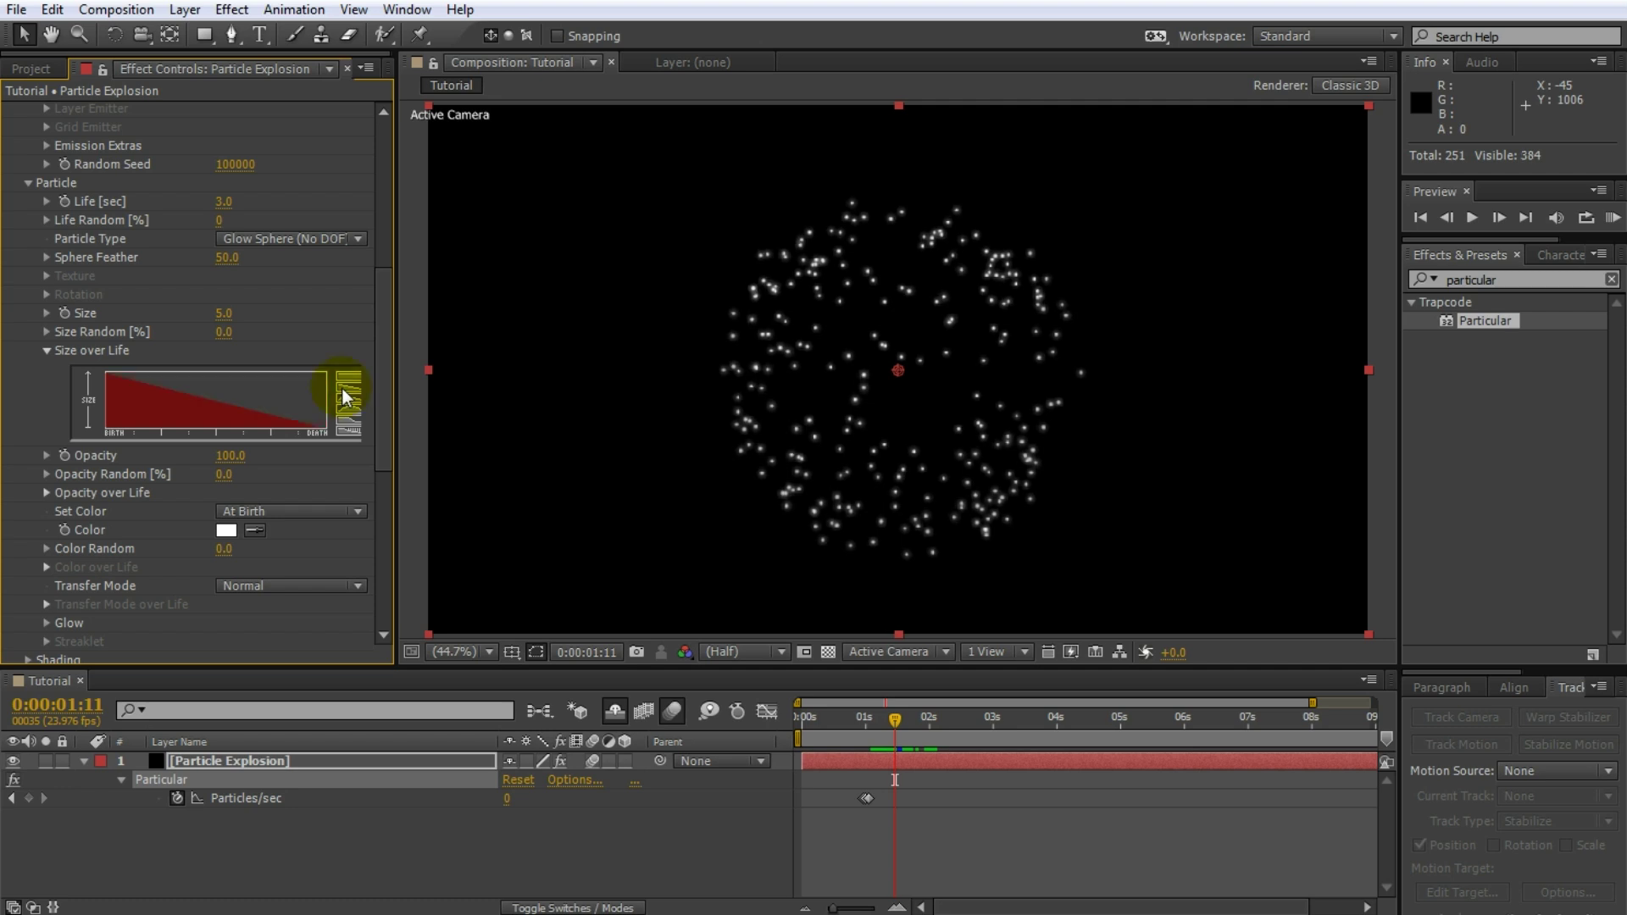
pyautogui.click(46, 492)
pyautogui.scroll(-2, 280, 466)
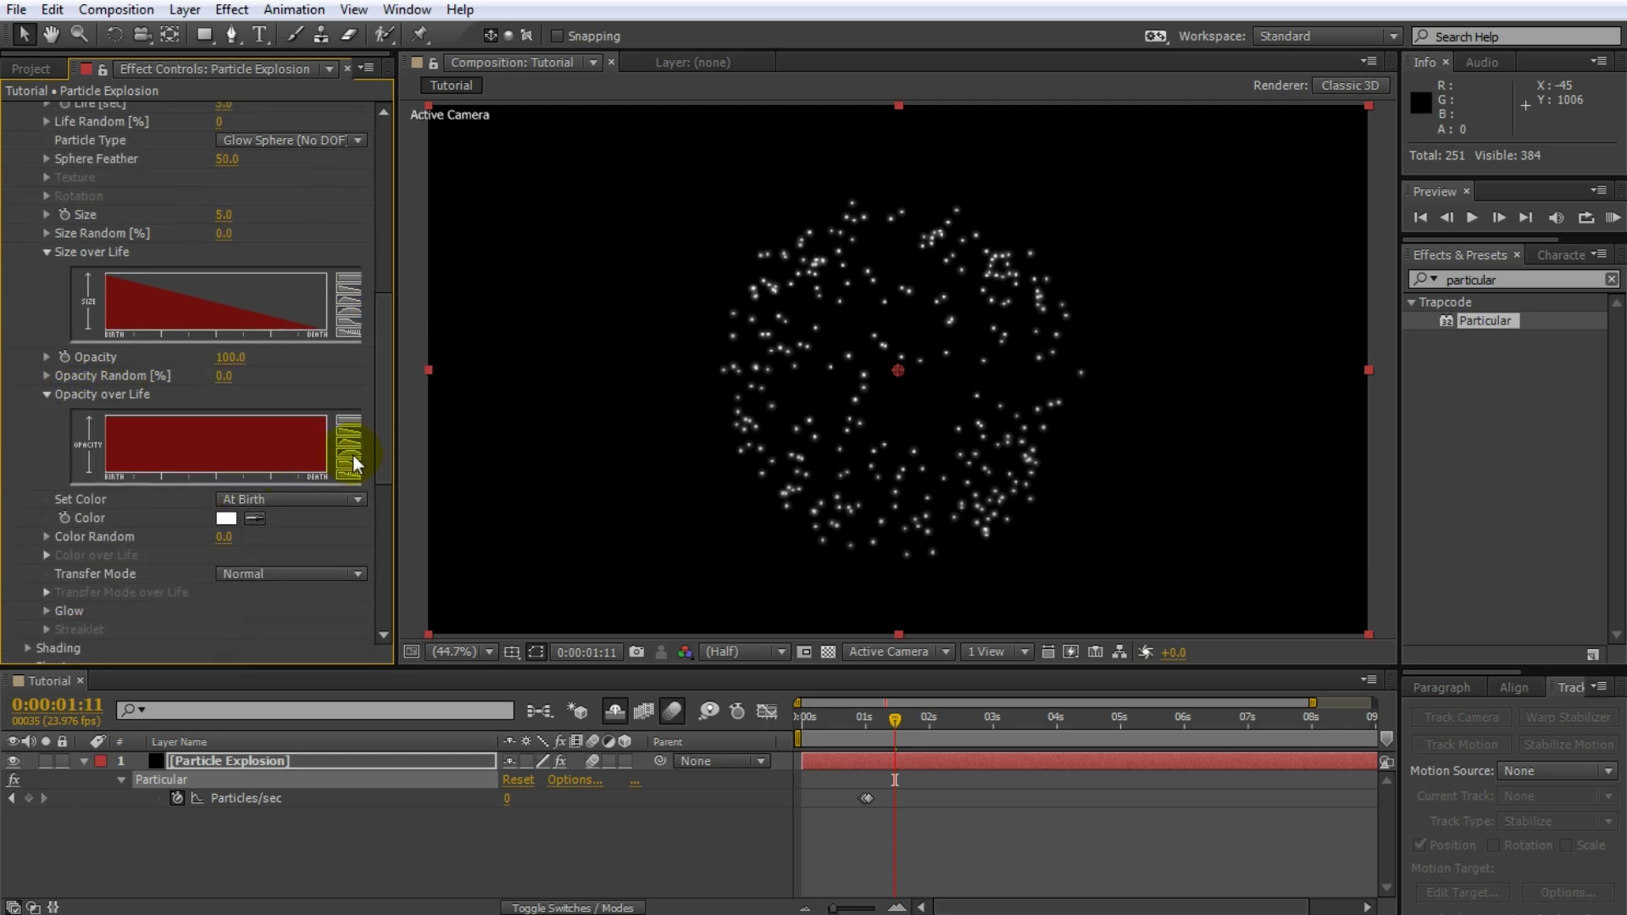
pyautogui.click(353, 439)
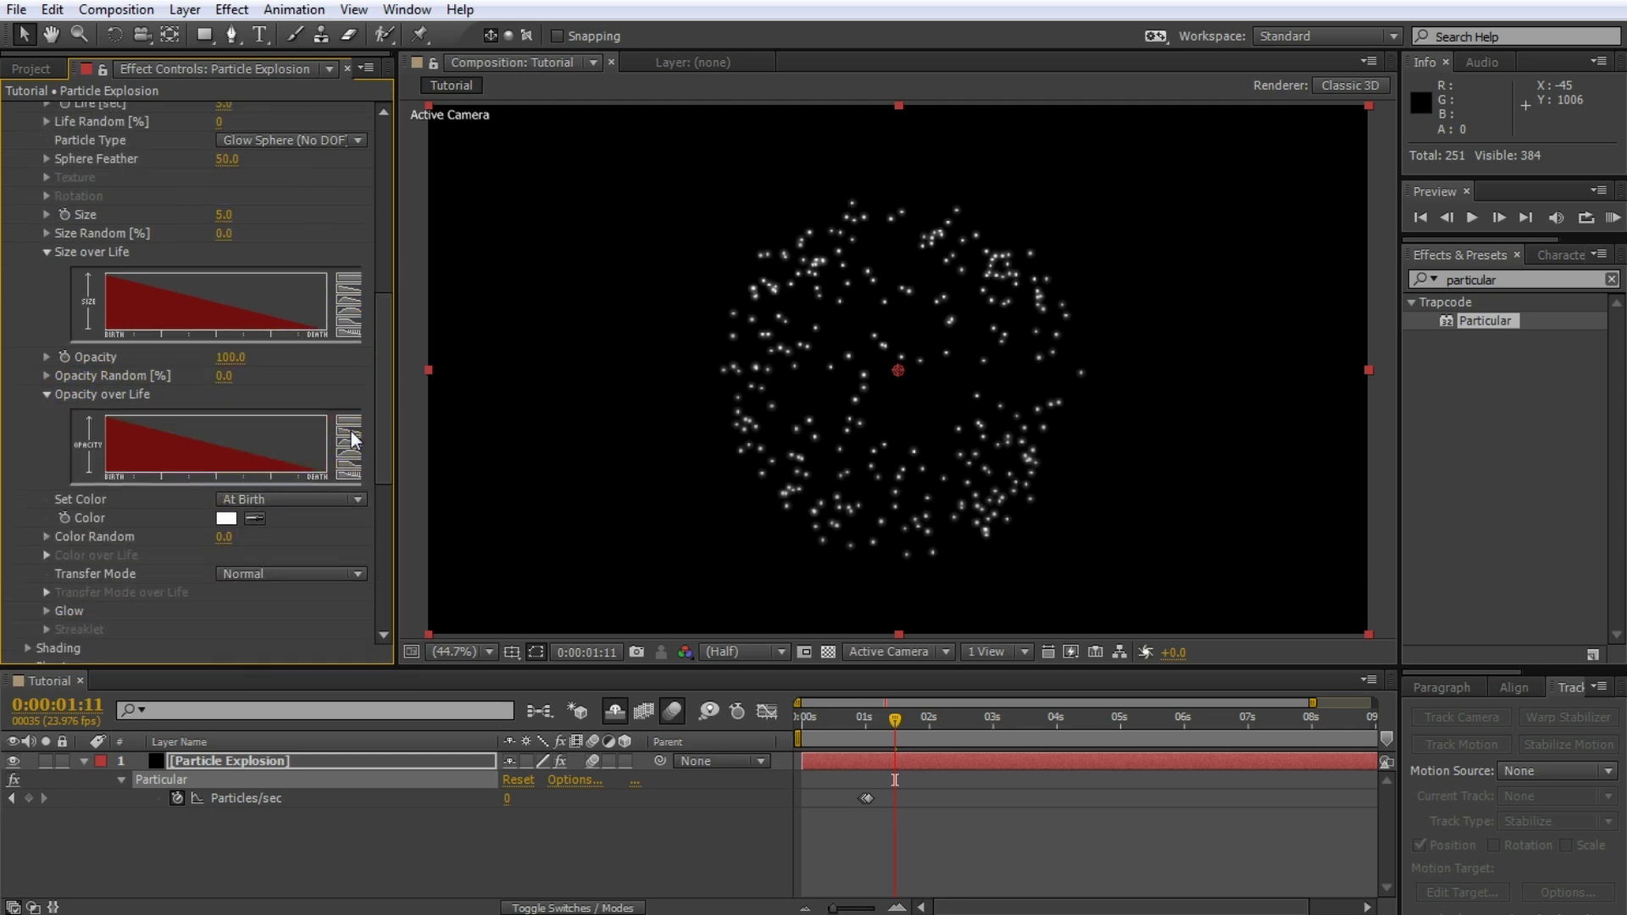
# Raise Life Random to 35% and scrub through the burst to check staggered lifespans.
pyautogui.moveTo(894, 719); pyautogui.dragTo(980, 807)
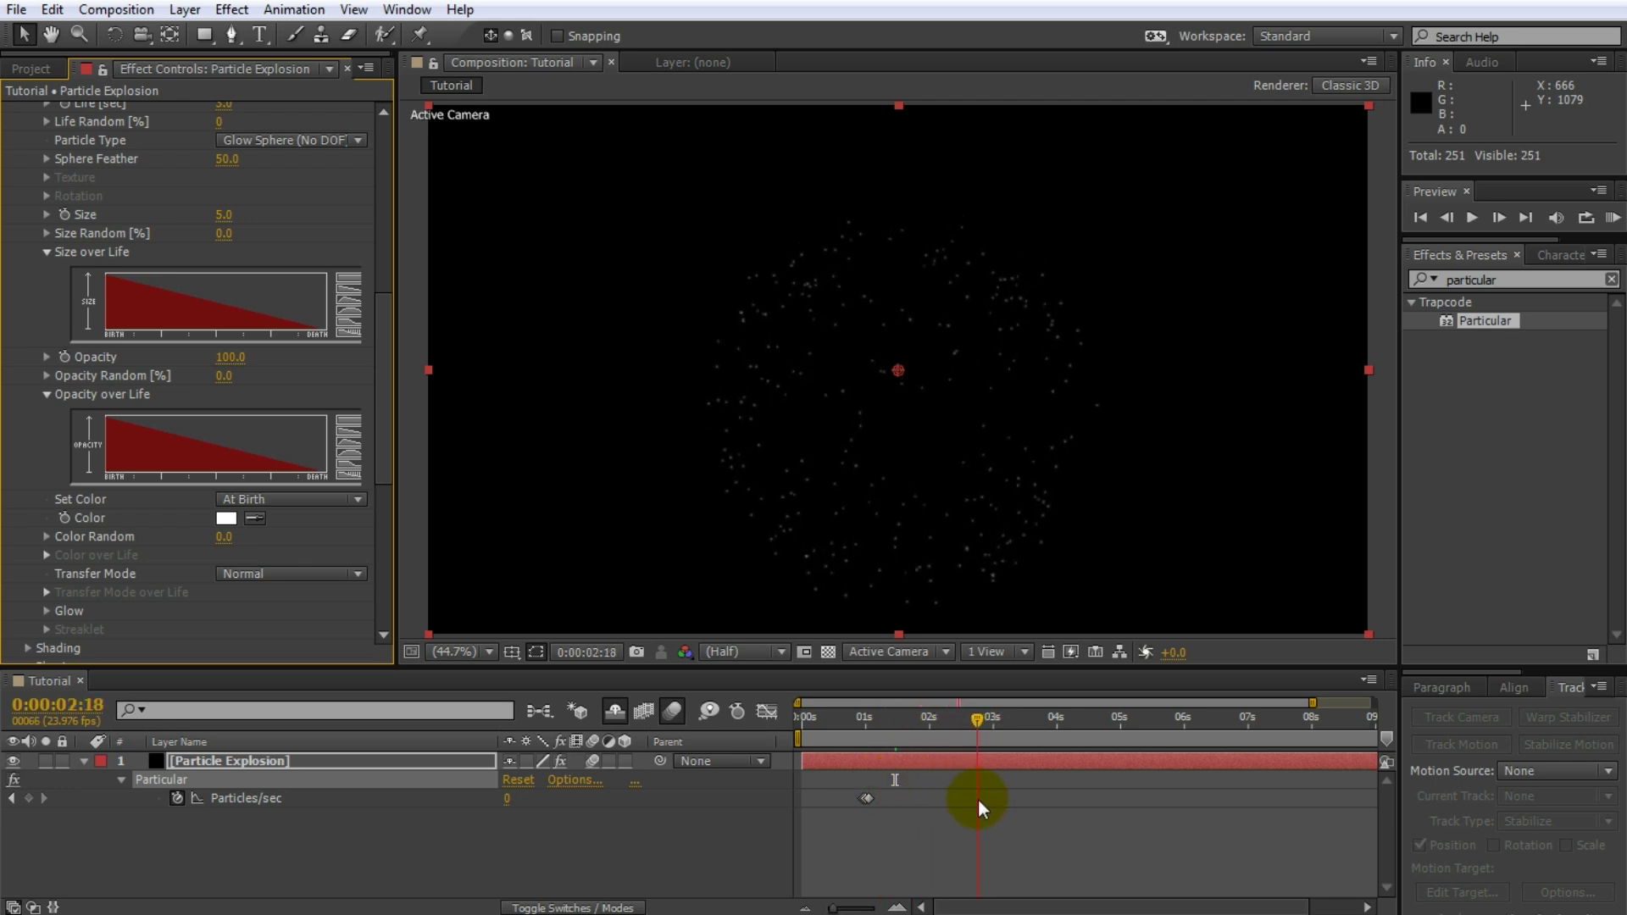
pyautogui.moveTo(385, 442); pyautogui.dragTo(379, 371)
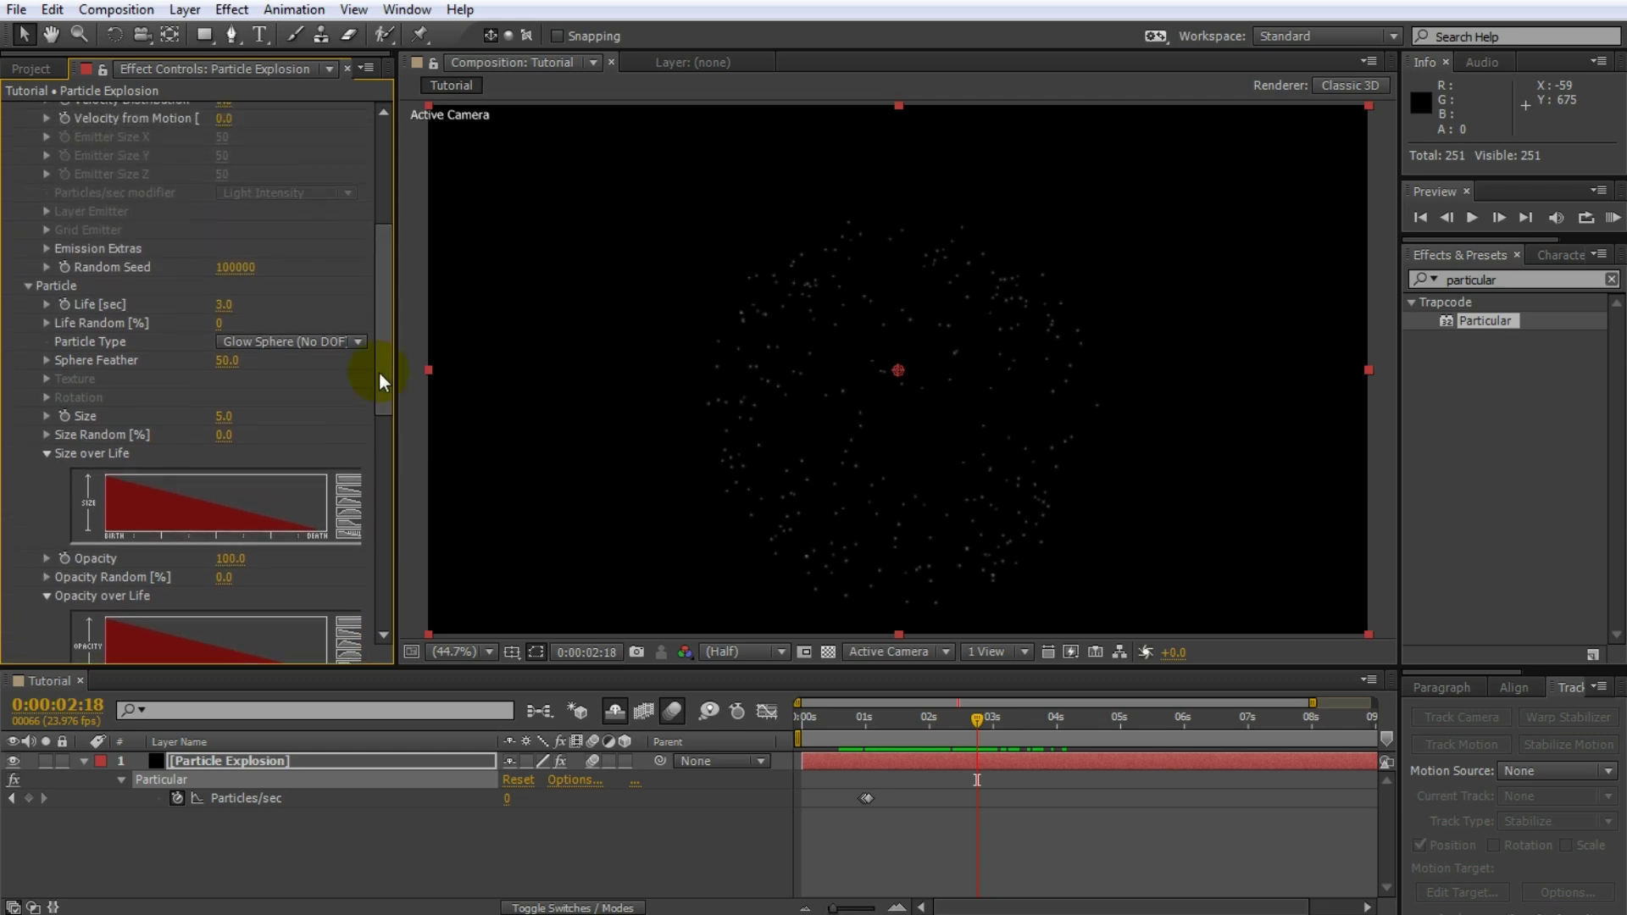
pyautogui.moveTo(227, 327); pyautogui.dragTo(267, 332)
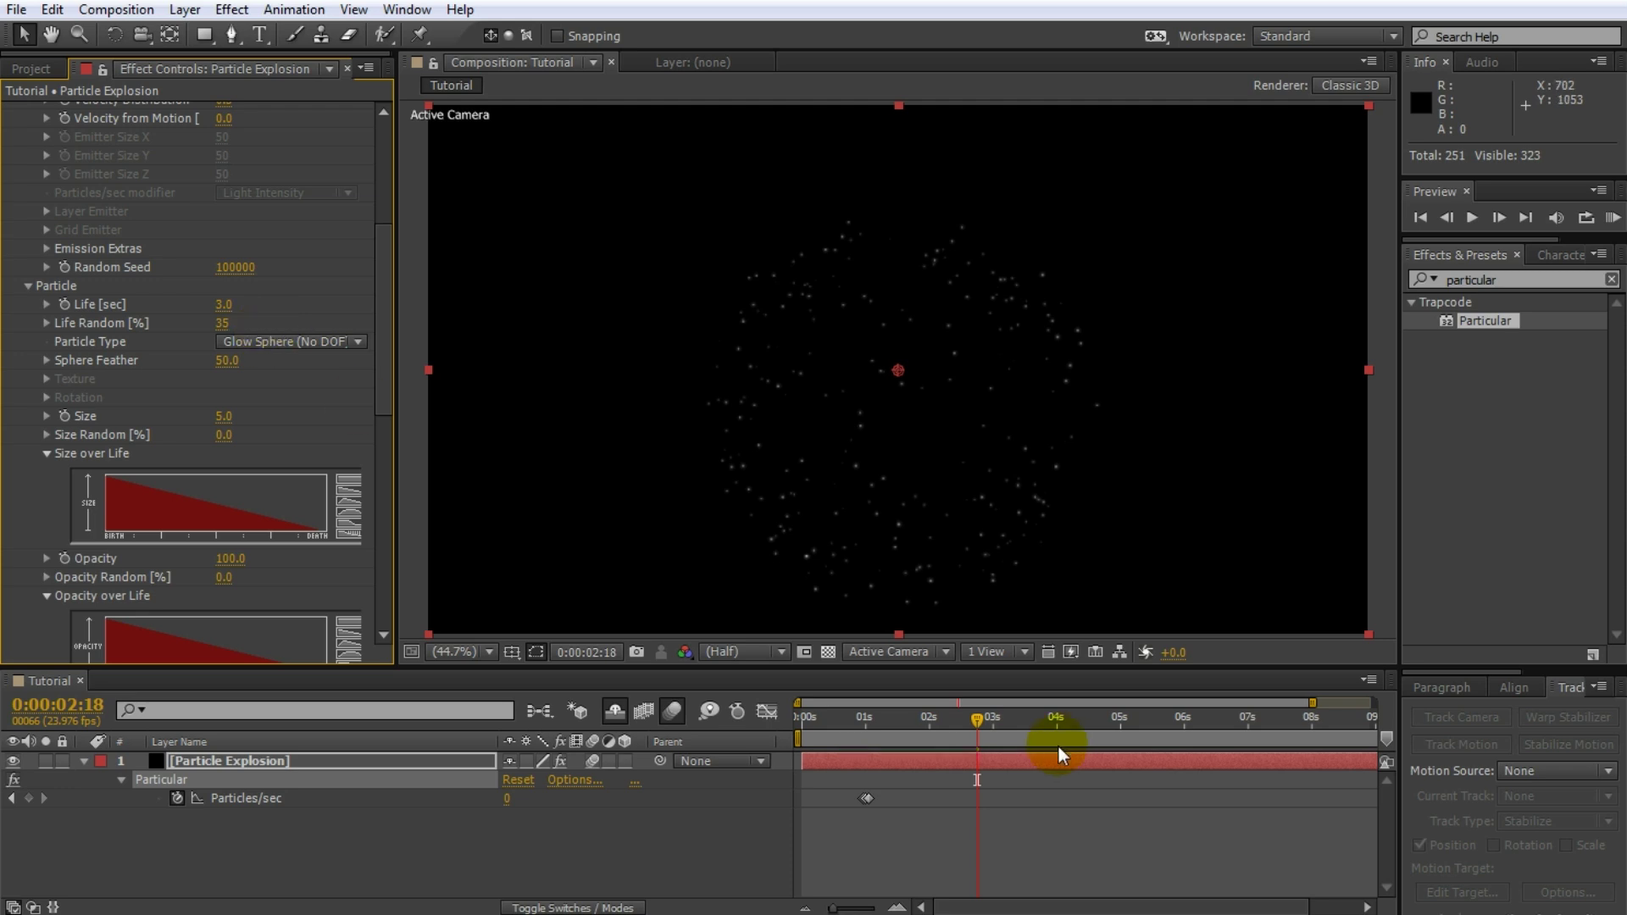
pyautogui.moveTo(959, 720); pyautogui.dragTo(846, 761)
# Preview the finished burst and return to 0:00:01:08.
pyautogui.press('space')
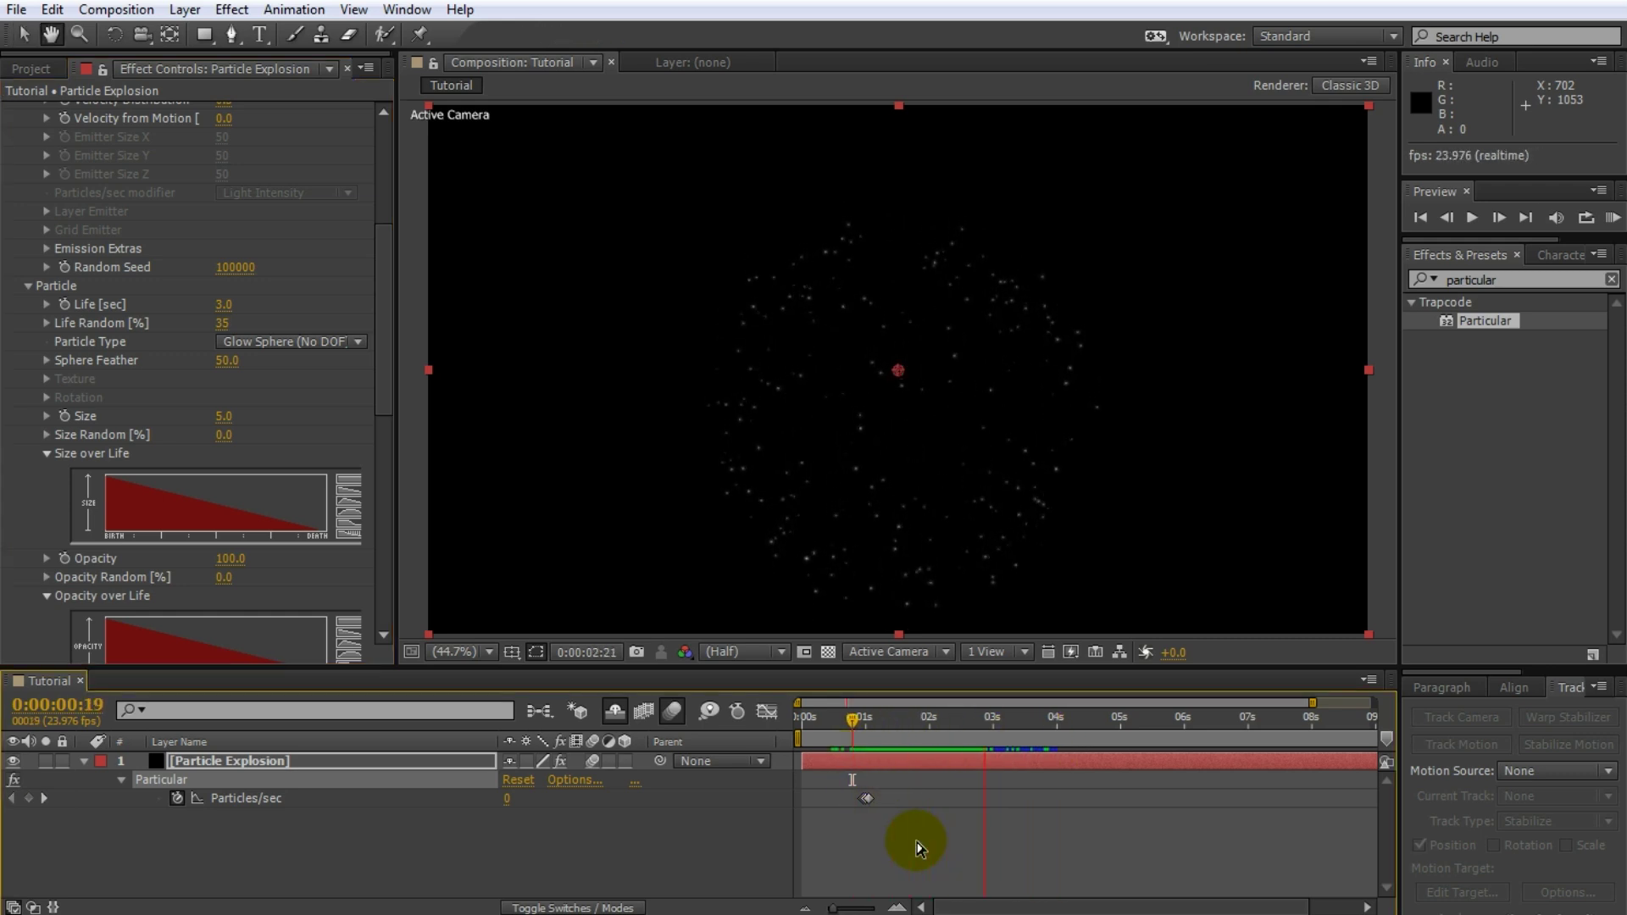
pyautogui.moveTo(952, 745); pyautogui.dragTo(888, 736)
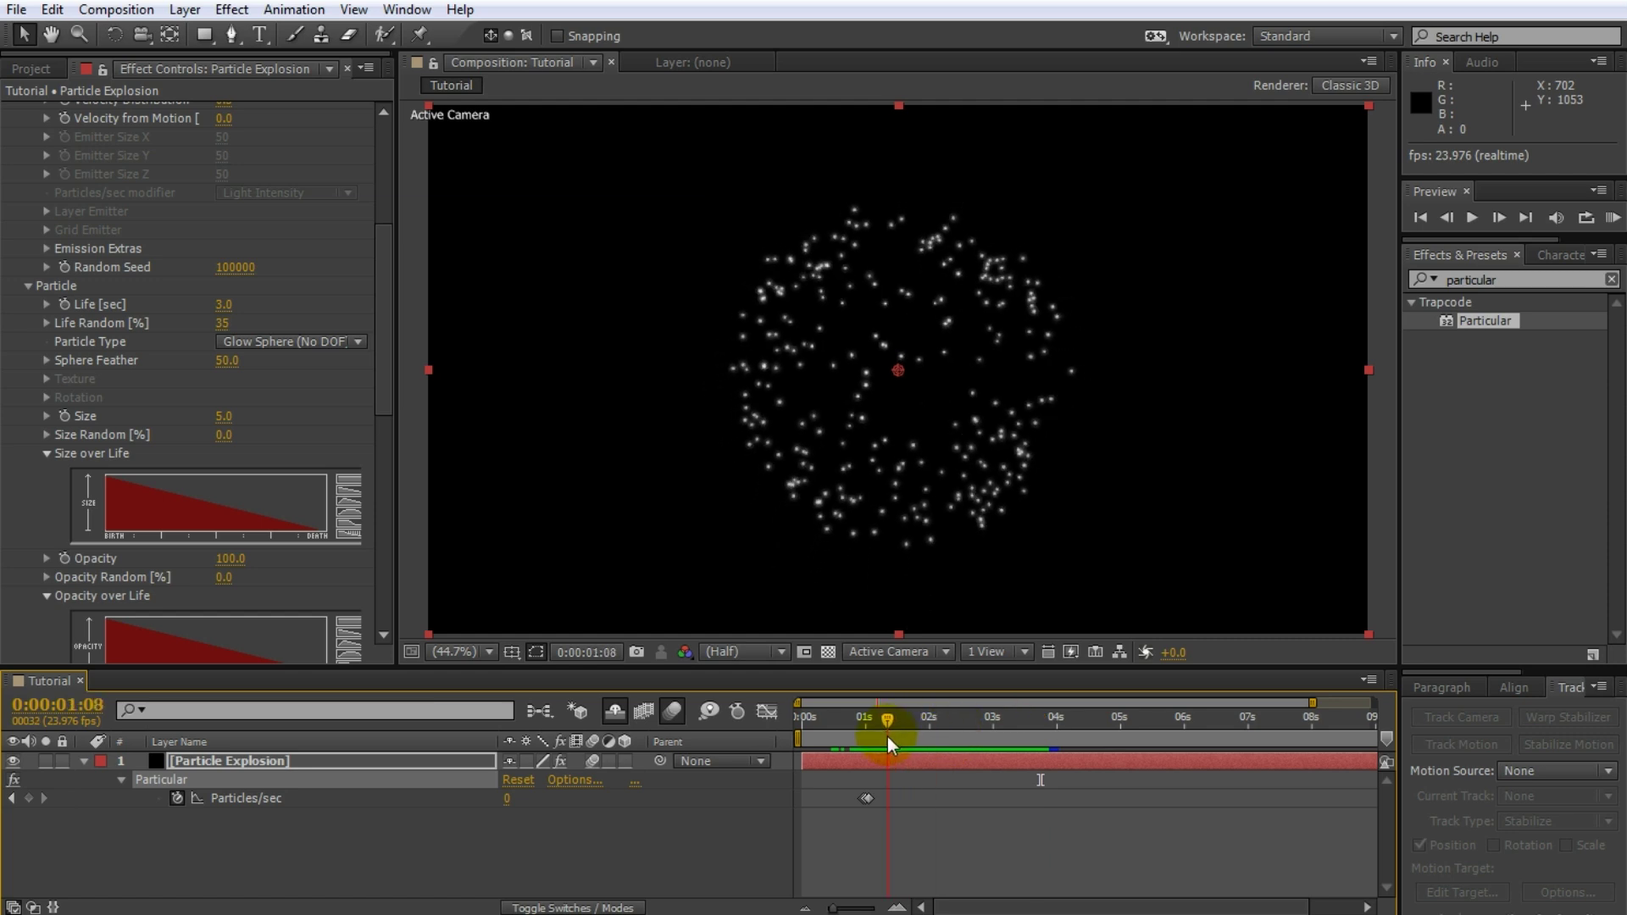
pyautogui.moveTo(379, 390); pyautogui.dragTo(390, 485)
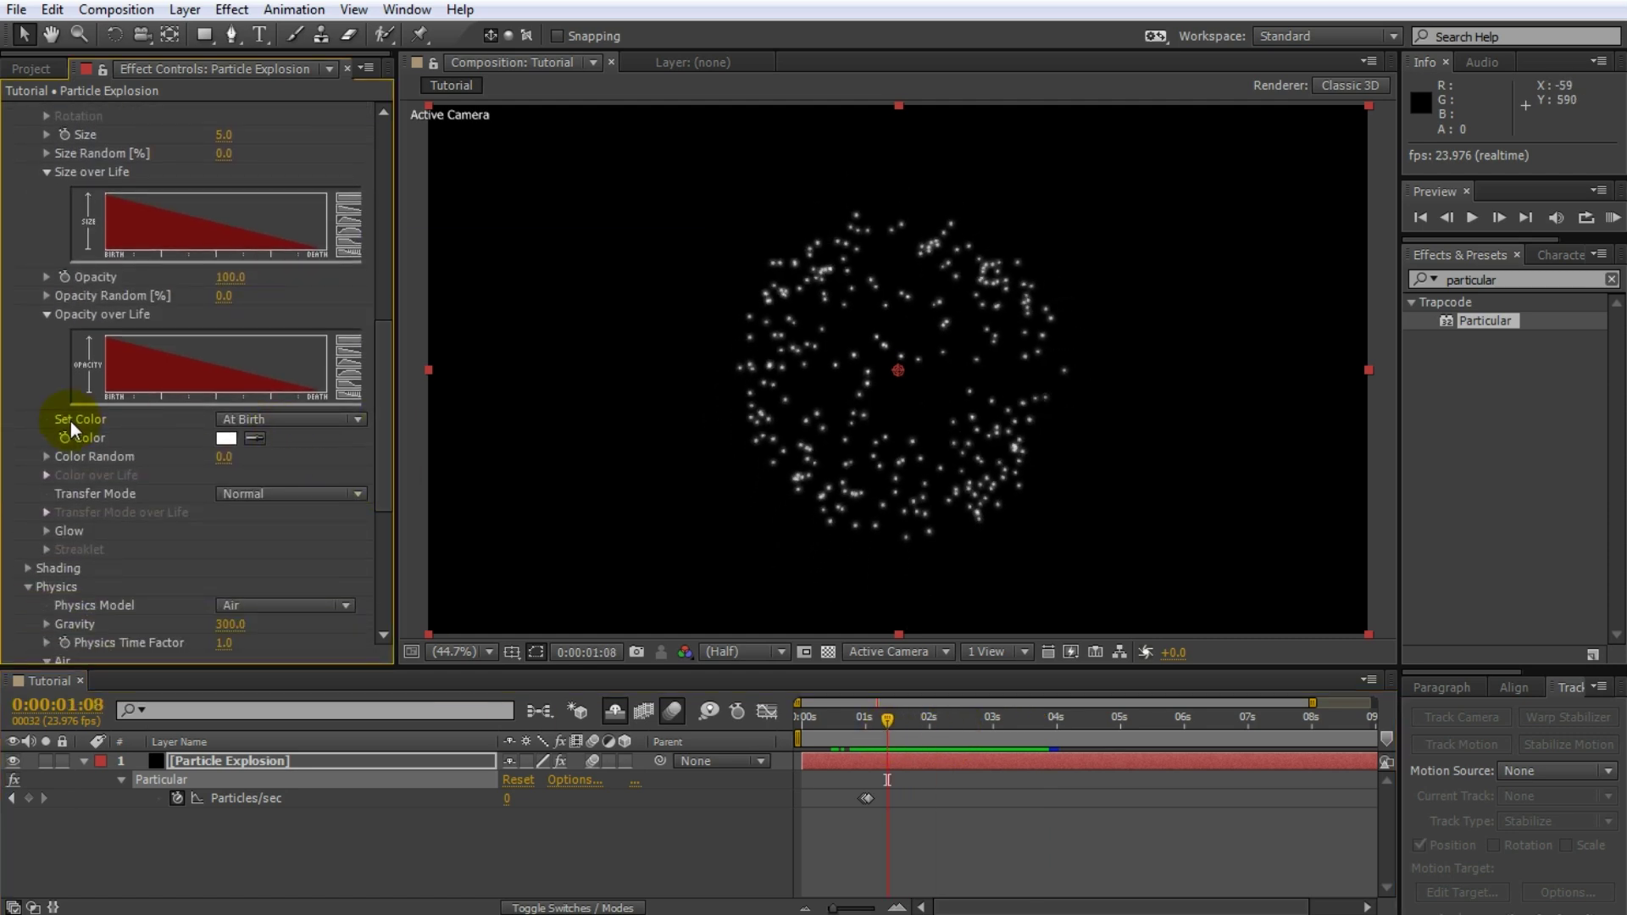
# Set Particle's Set Color to Over Life and reveal the rainbow Color over Life gradient.
pyautogui.click(270, 420)
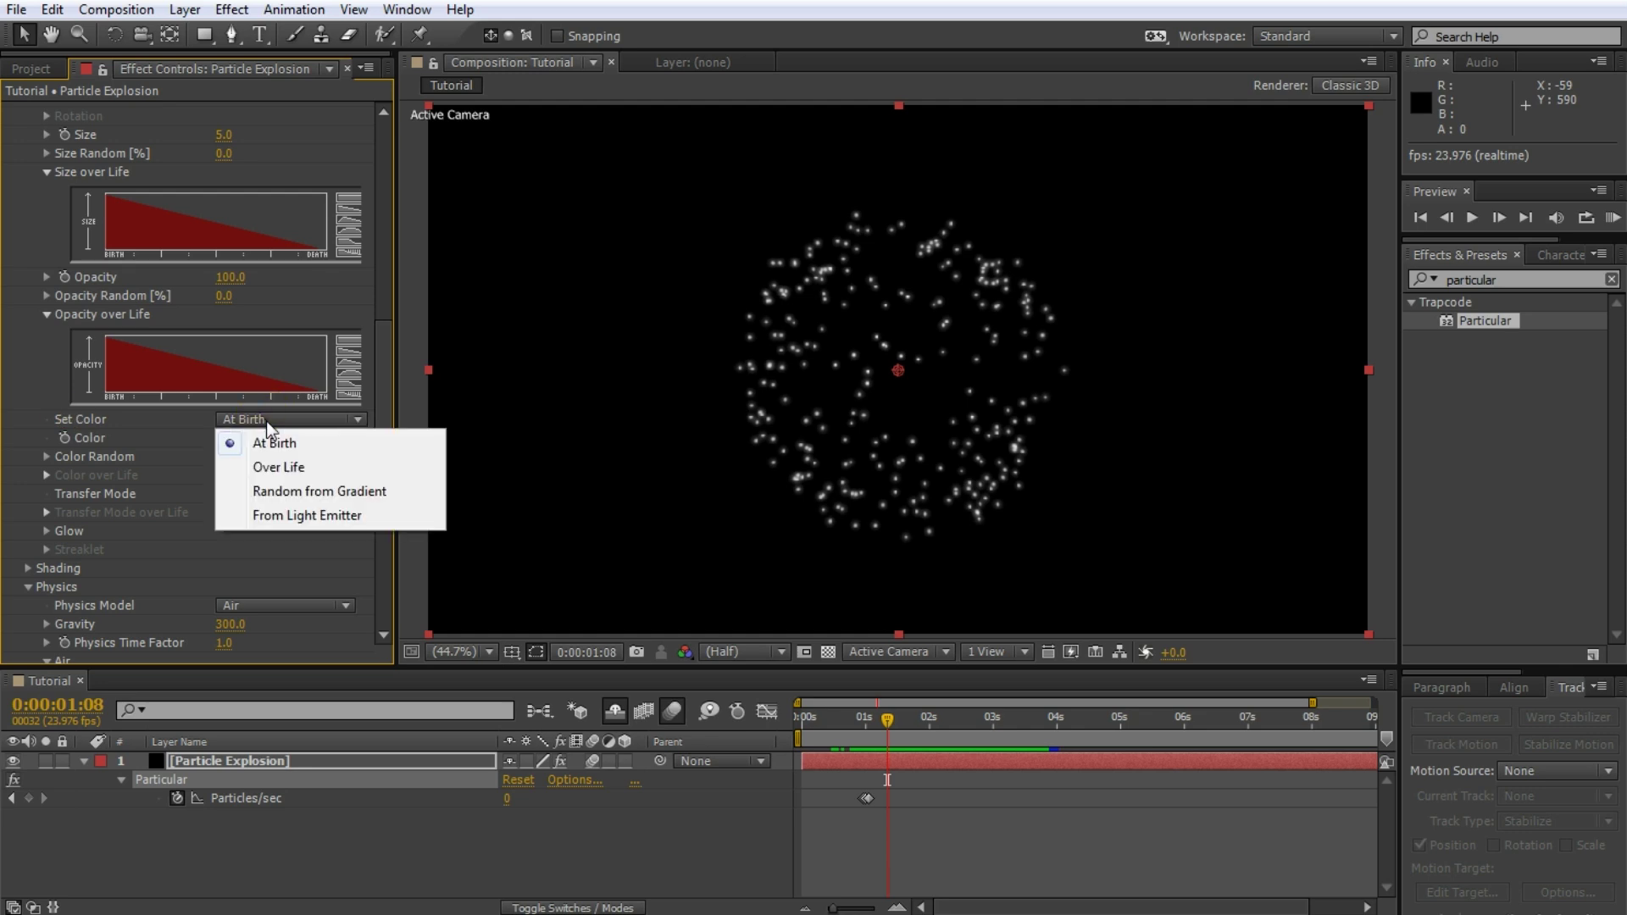
pyautogui.click(291, 474)
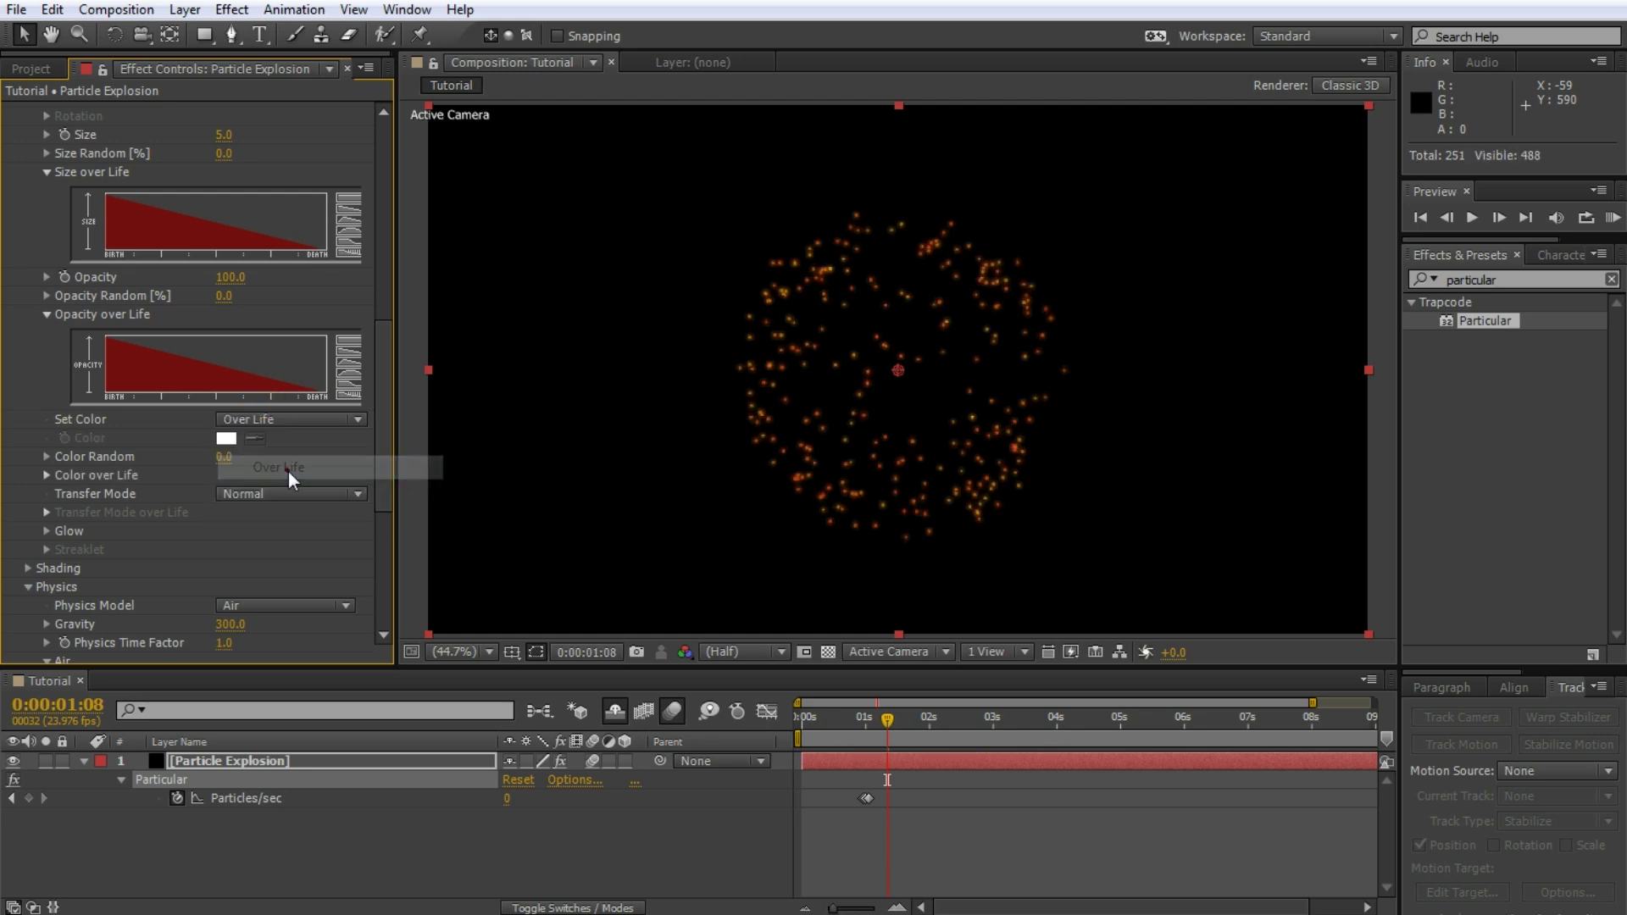
pyautogui.click(49, 474)
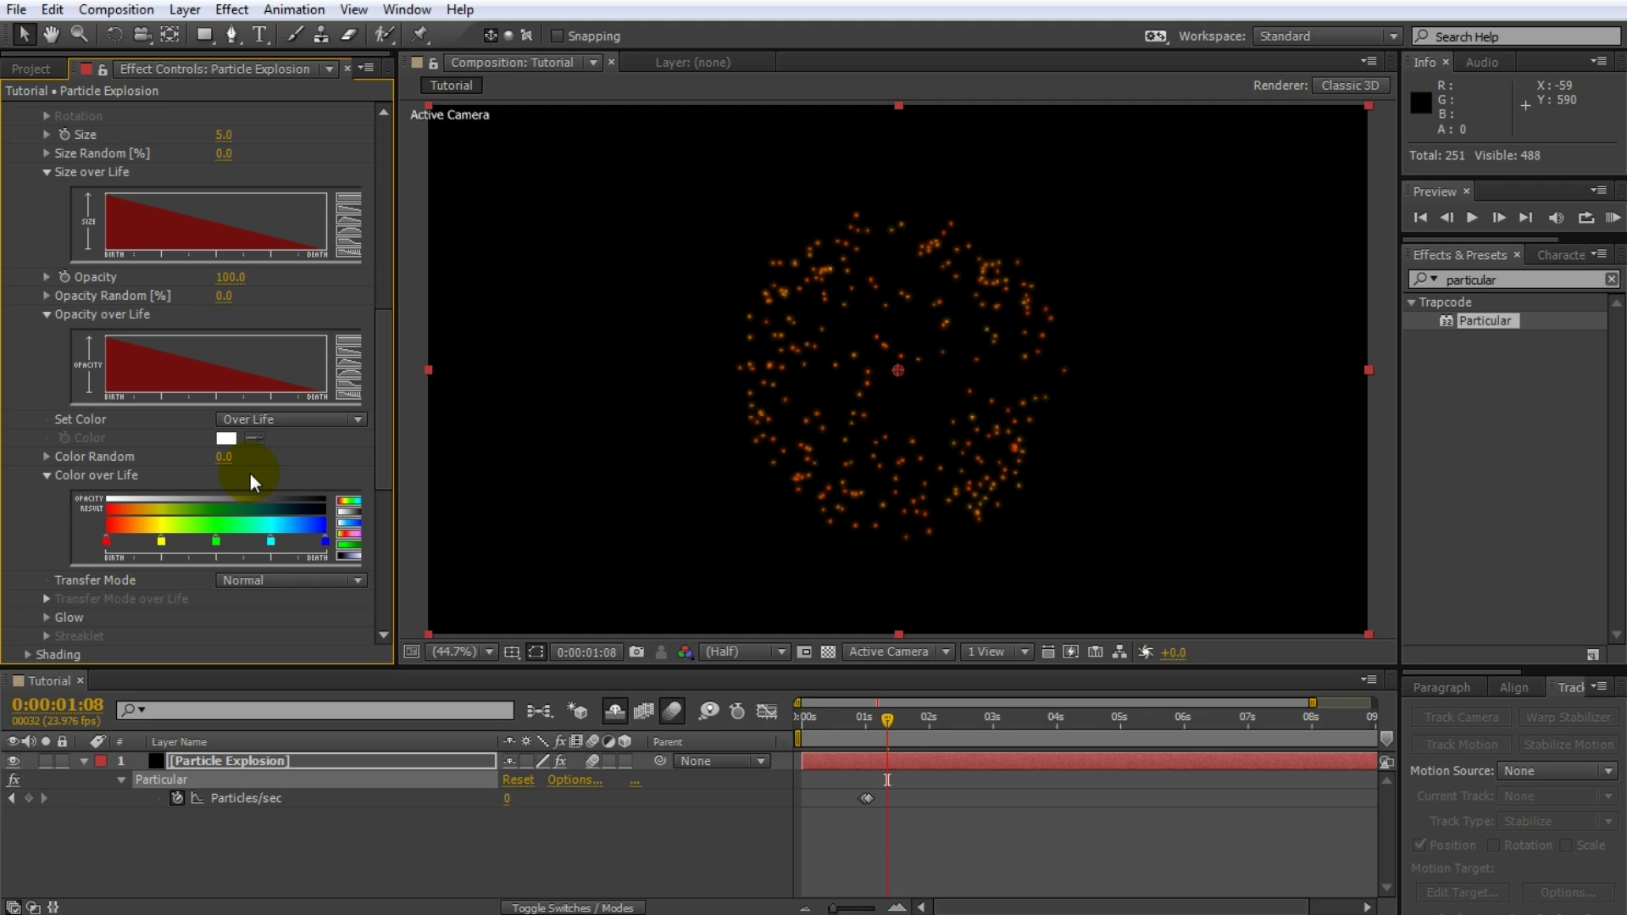
pyautogui.scroll(-1, 251, 475)
pyautogui.click(874, 720)
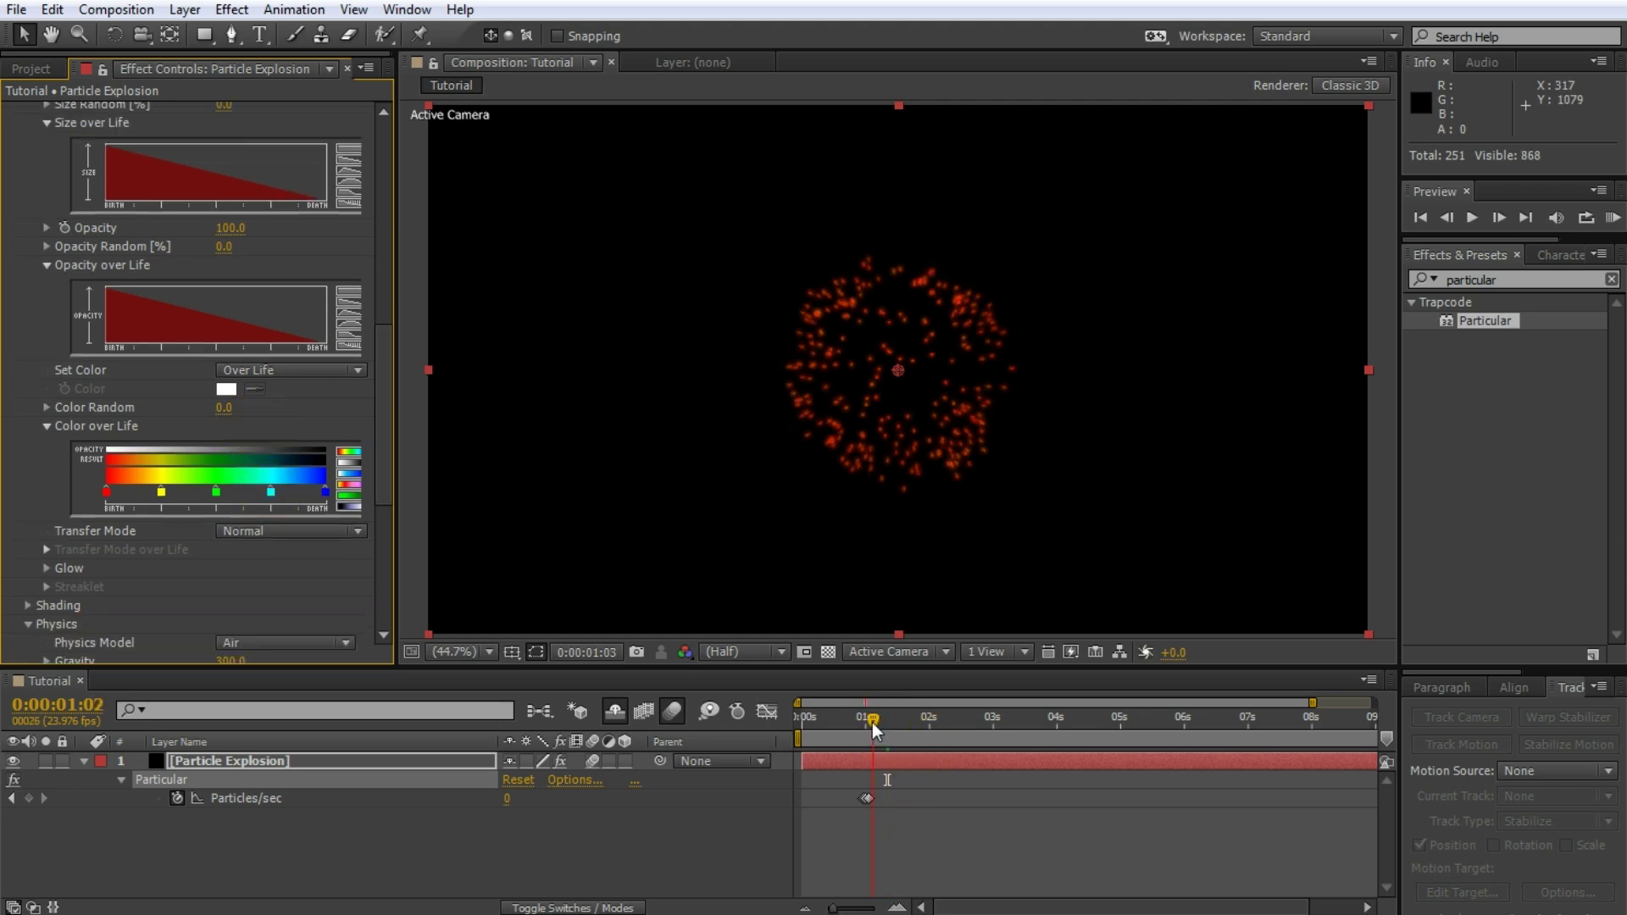
pyautogui.moveTo(874, 722); pyautogui.dragTo(864, 722)
pyautogui.click(930, 843)
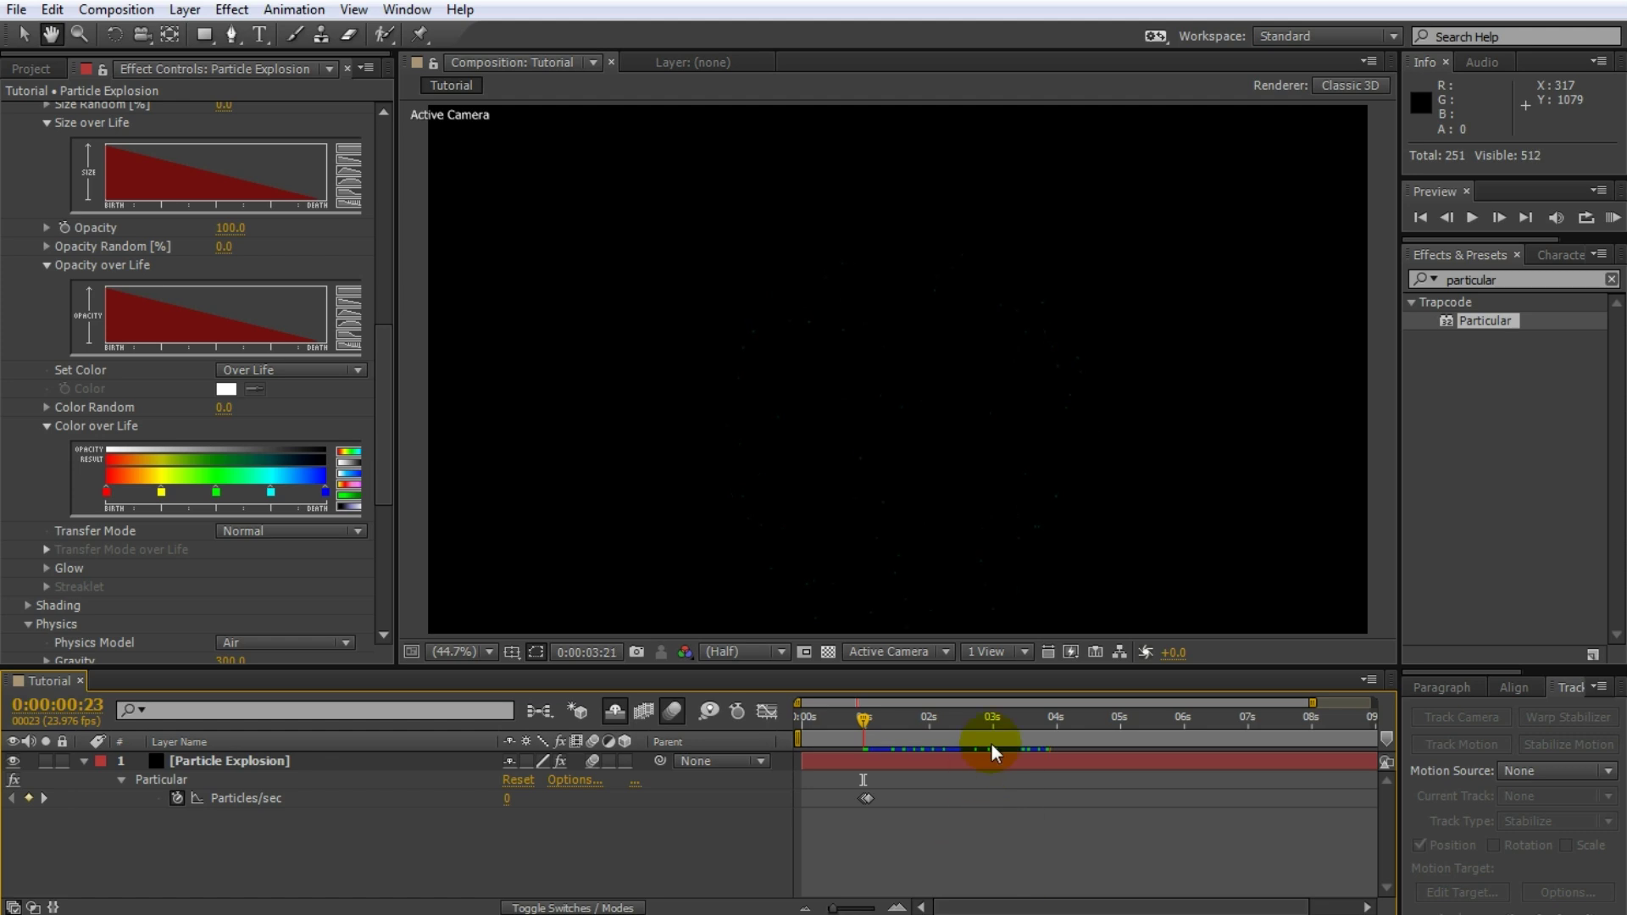
pyautogui.moveTo(996, 753); pyautogui.dragTo(882, 751)
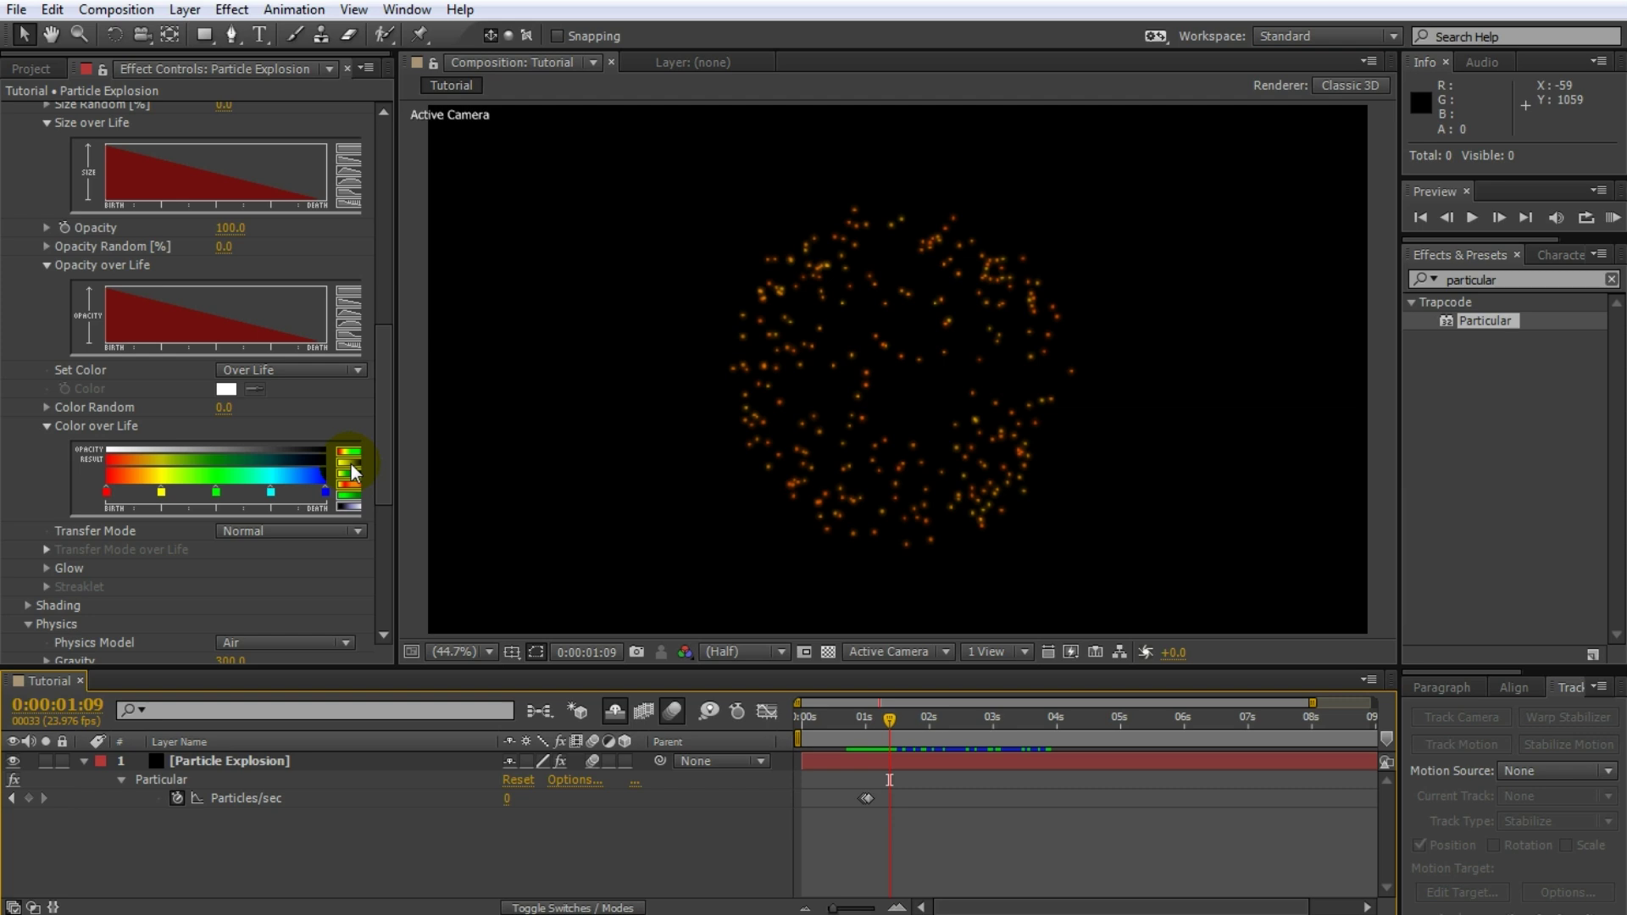
# Switch Color over Life to the white-to-black preset and add a blue #0089FE stop.
pyautogui.click(352, 466)
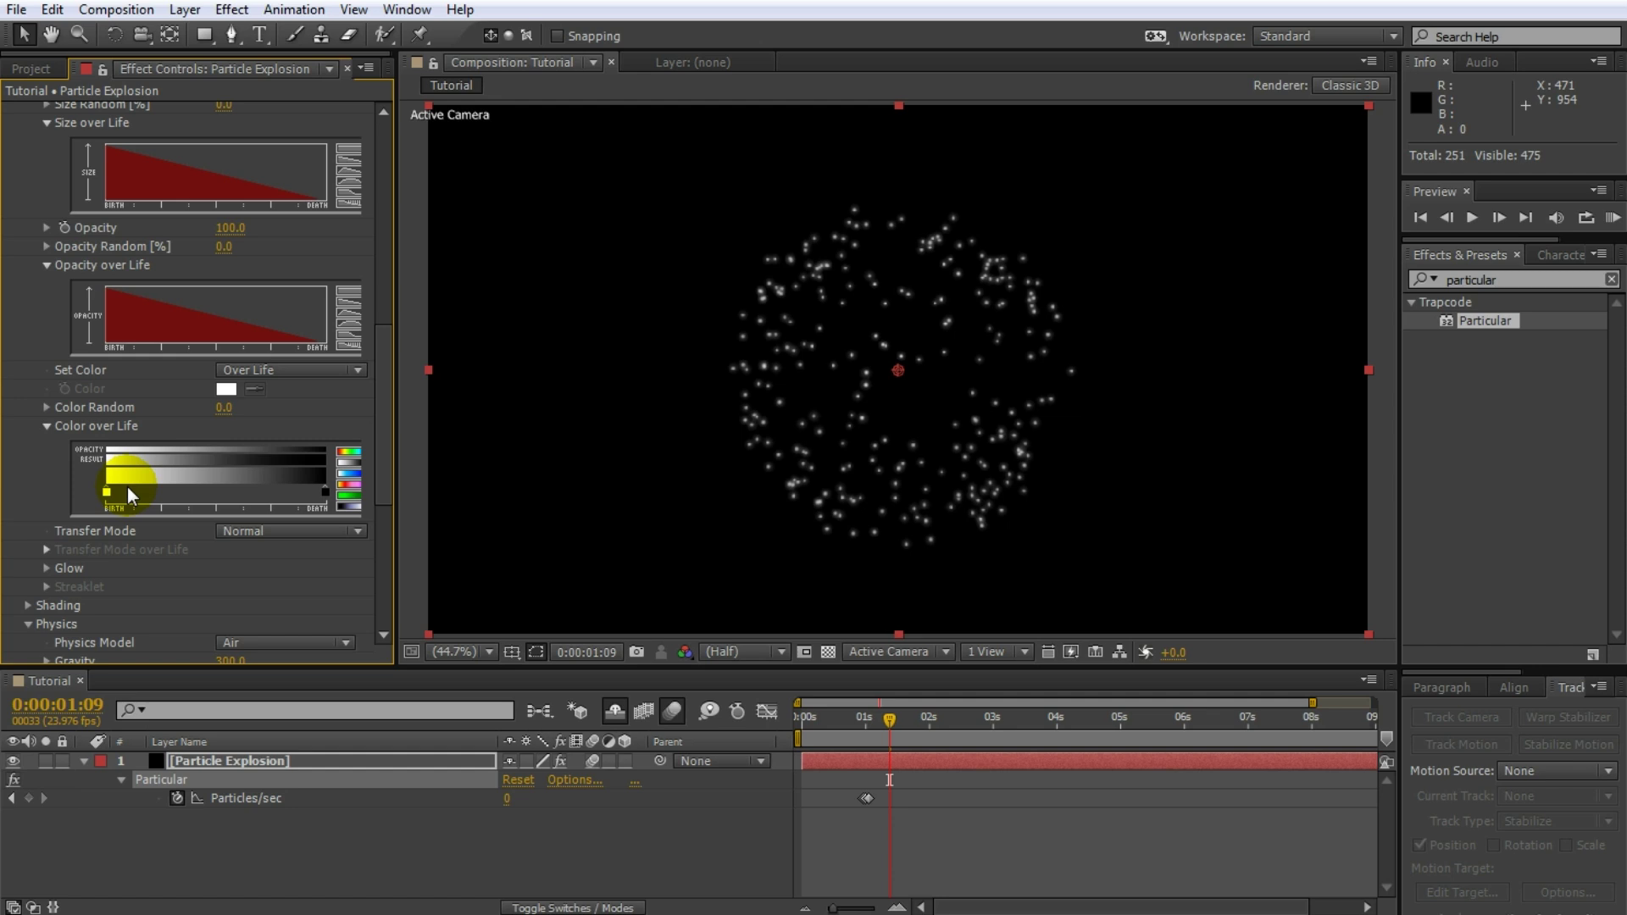
pyautogui.click(126, 489)
pyautogui.doubleClick(127, 493)
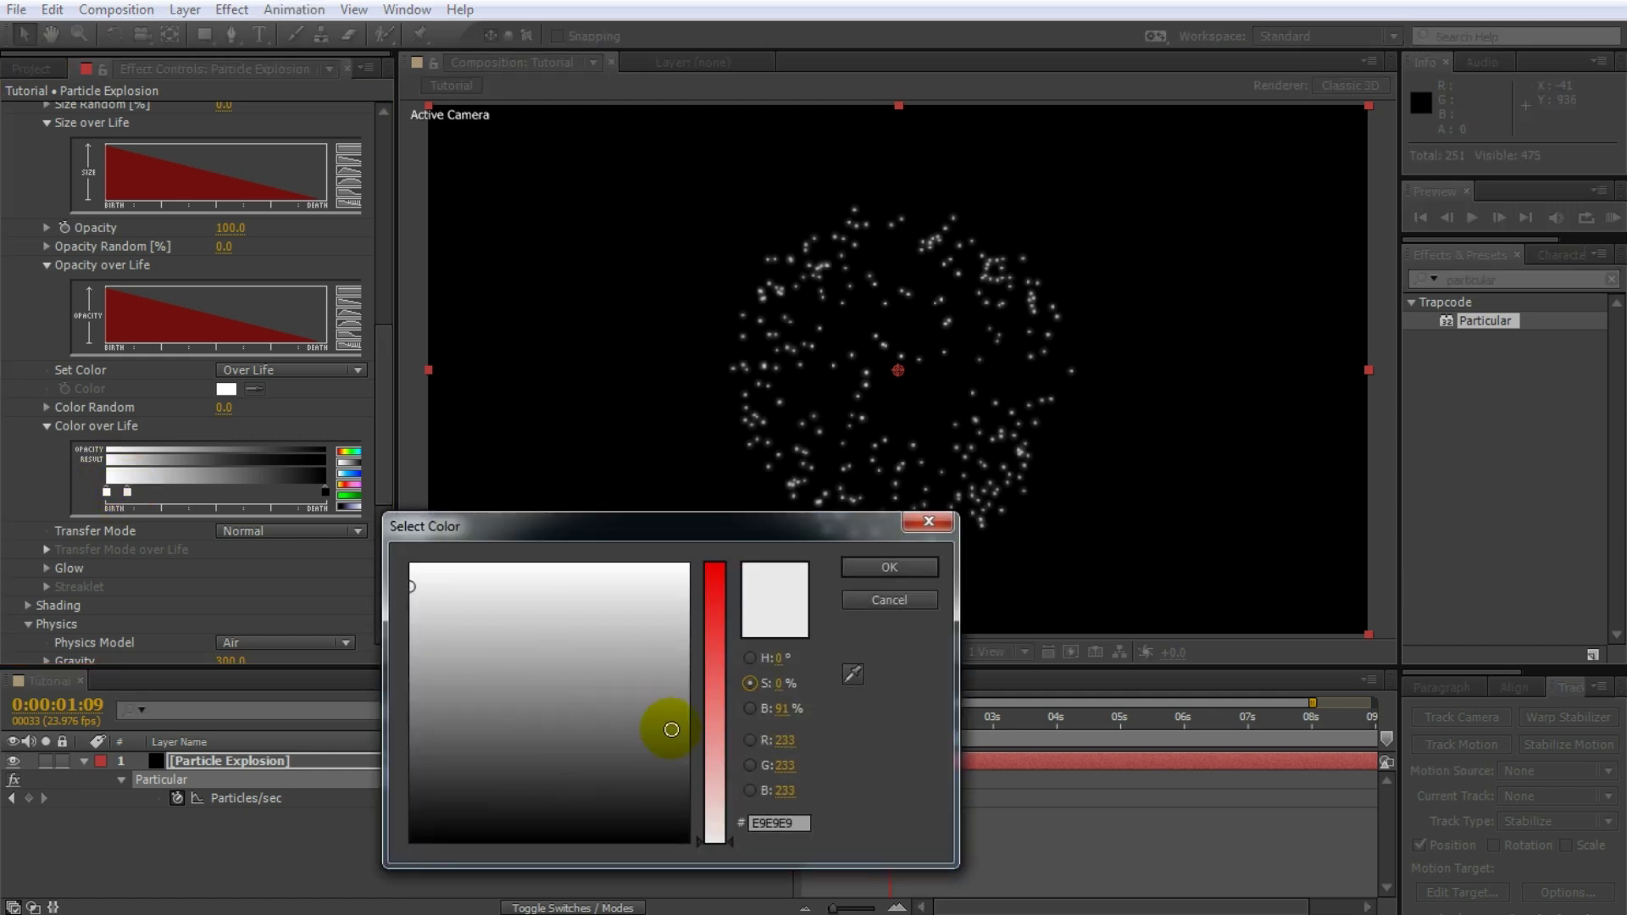
pyautogui.moveTo(676, 755)
pyautogui.mouseDown()
pyautogui.moveTo(714, 755)
pyautogui.moveTo(714, 564)
pyautogui.mouseUp()
pyautogui.click(545, 575)
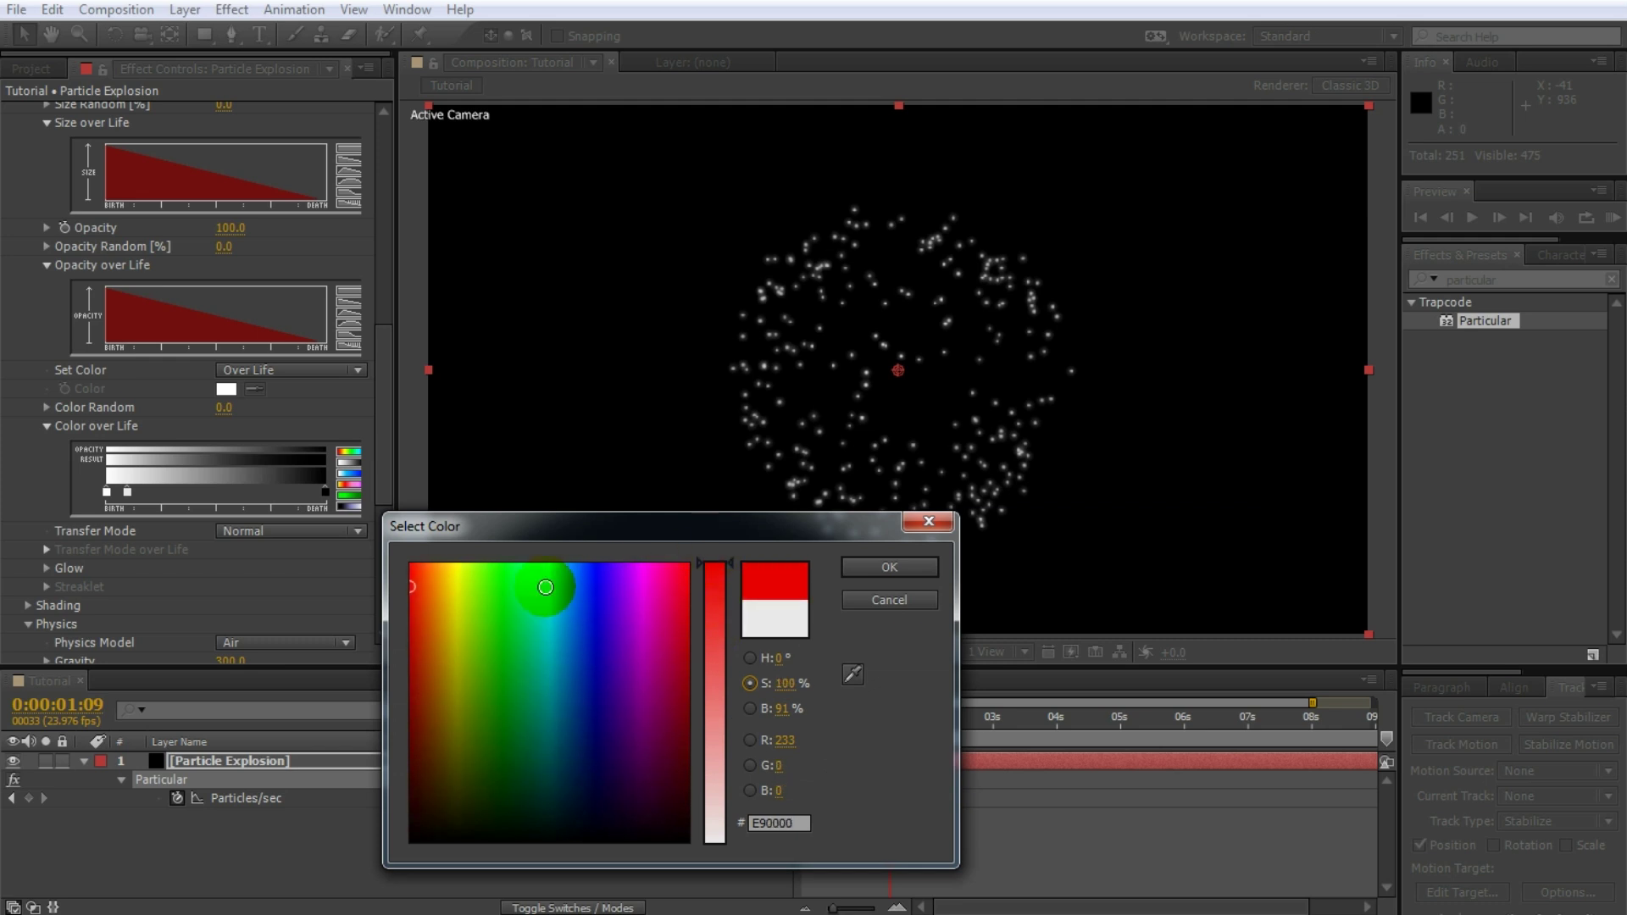
pyautogui.moveTo(545, 575); pyautogui.dragTo(570, 564)
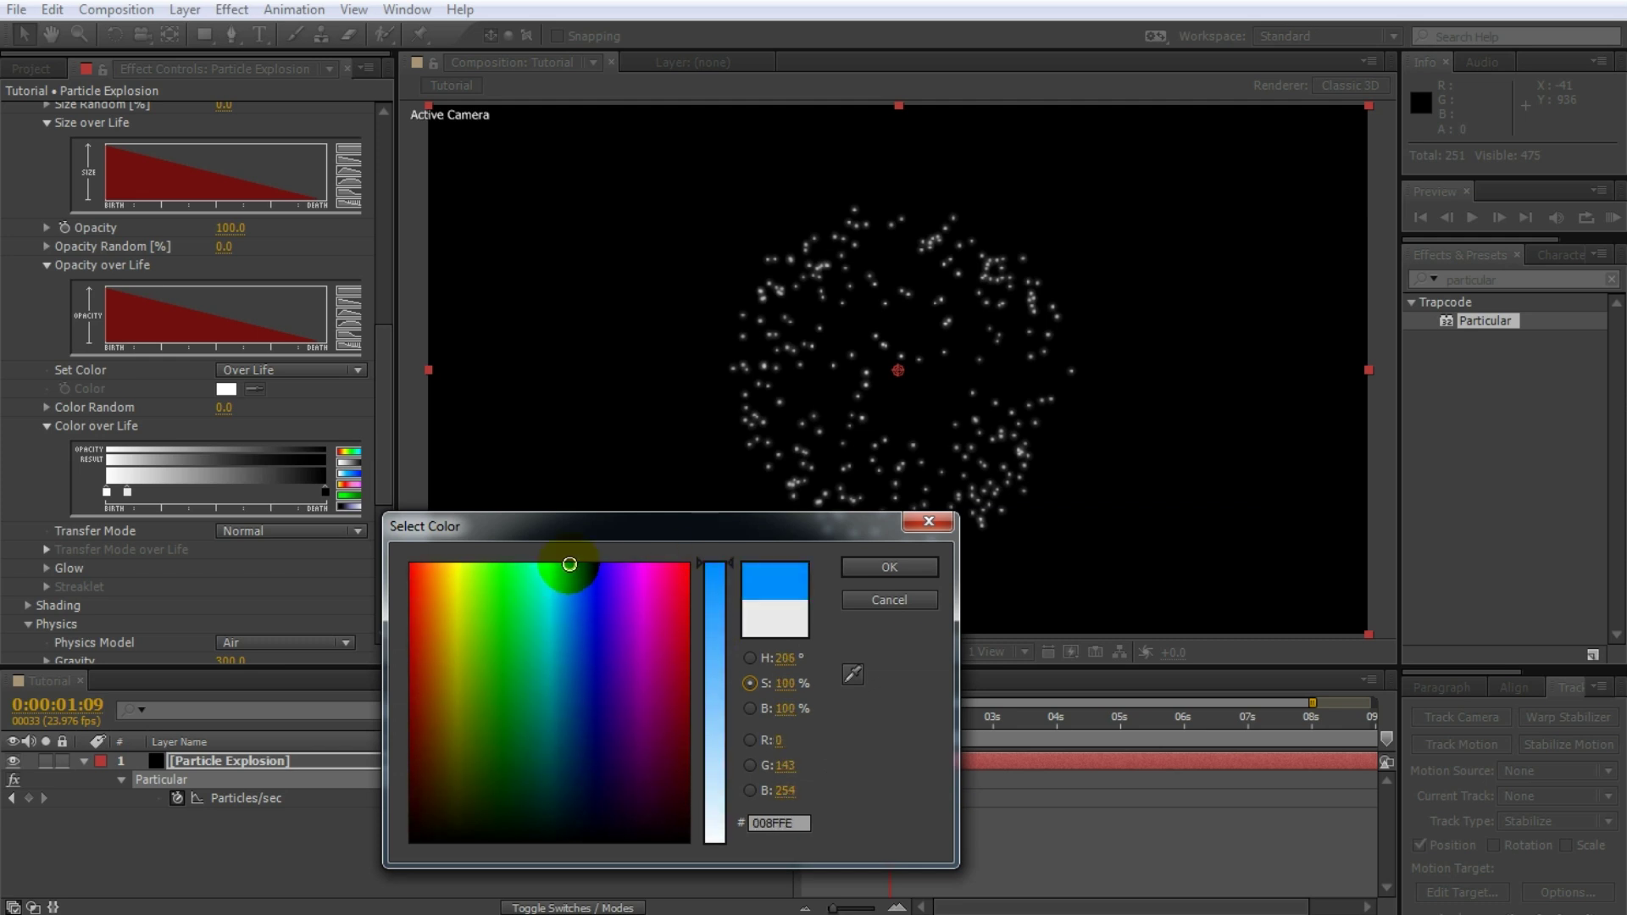
pyautogui.click(889, 567)
pyautogui.click(897, 735)
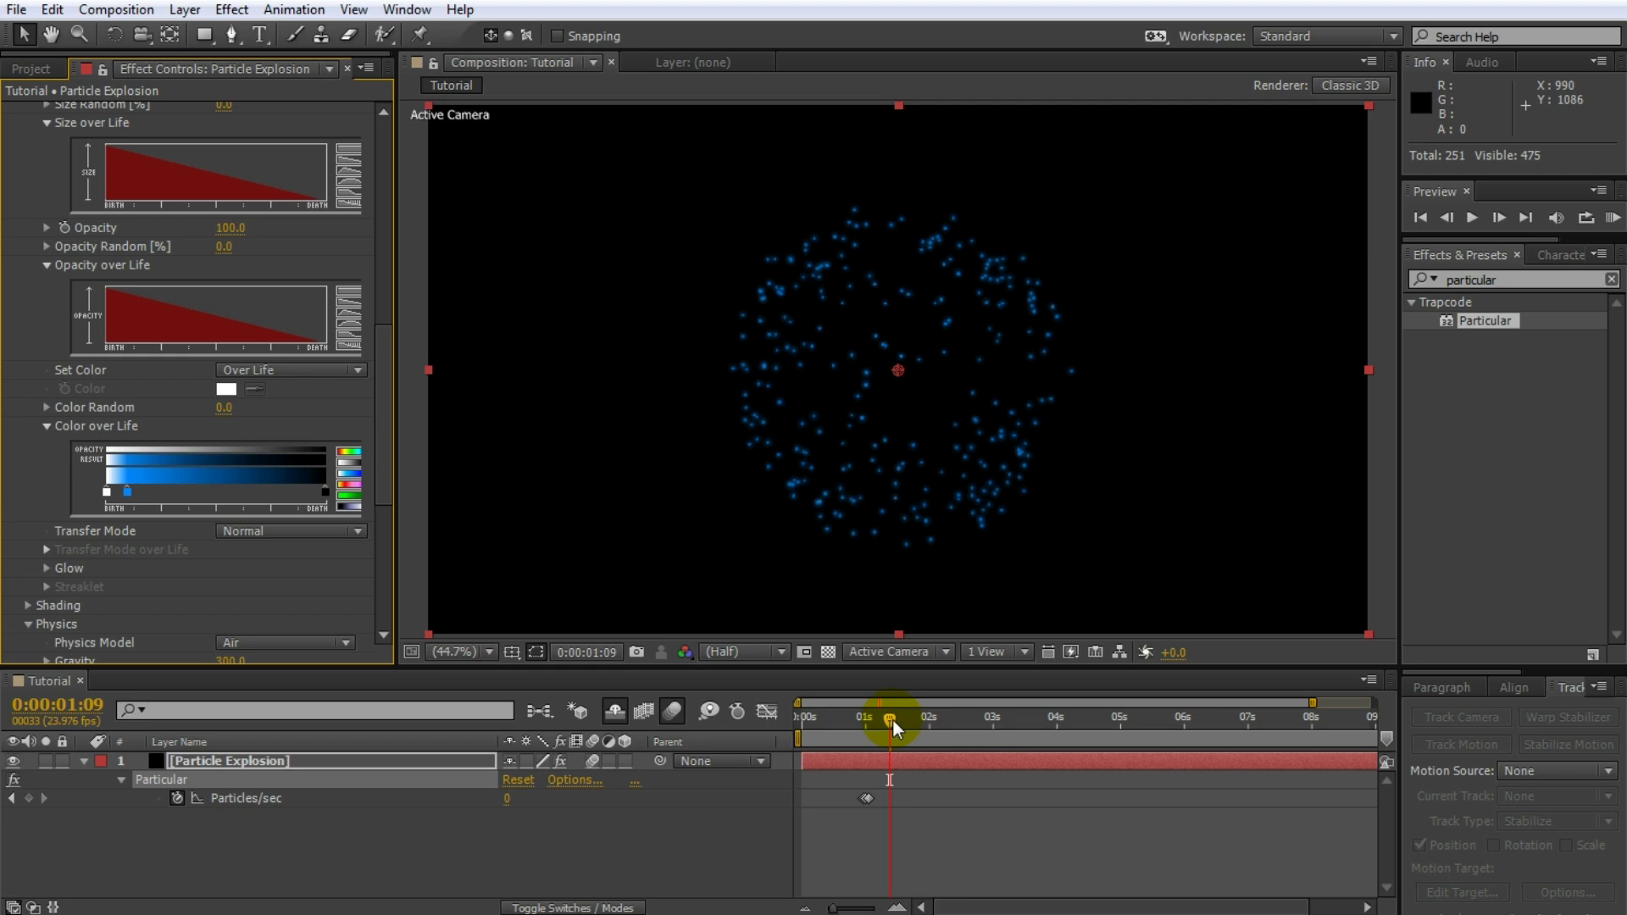
# Add later Color over Life stops, sampling deeper blue and dark colours with the eyedropper.
pyautogui.moveTo(892, 719)
pyautogui.mouseDown()
pyautogui.moveTo(872, 720)
pyautogui.moveTo(907, 726)
pyautogui.mouseUp()
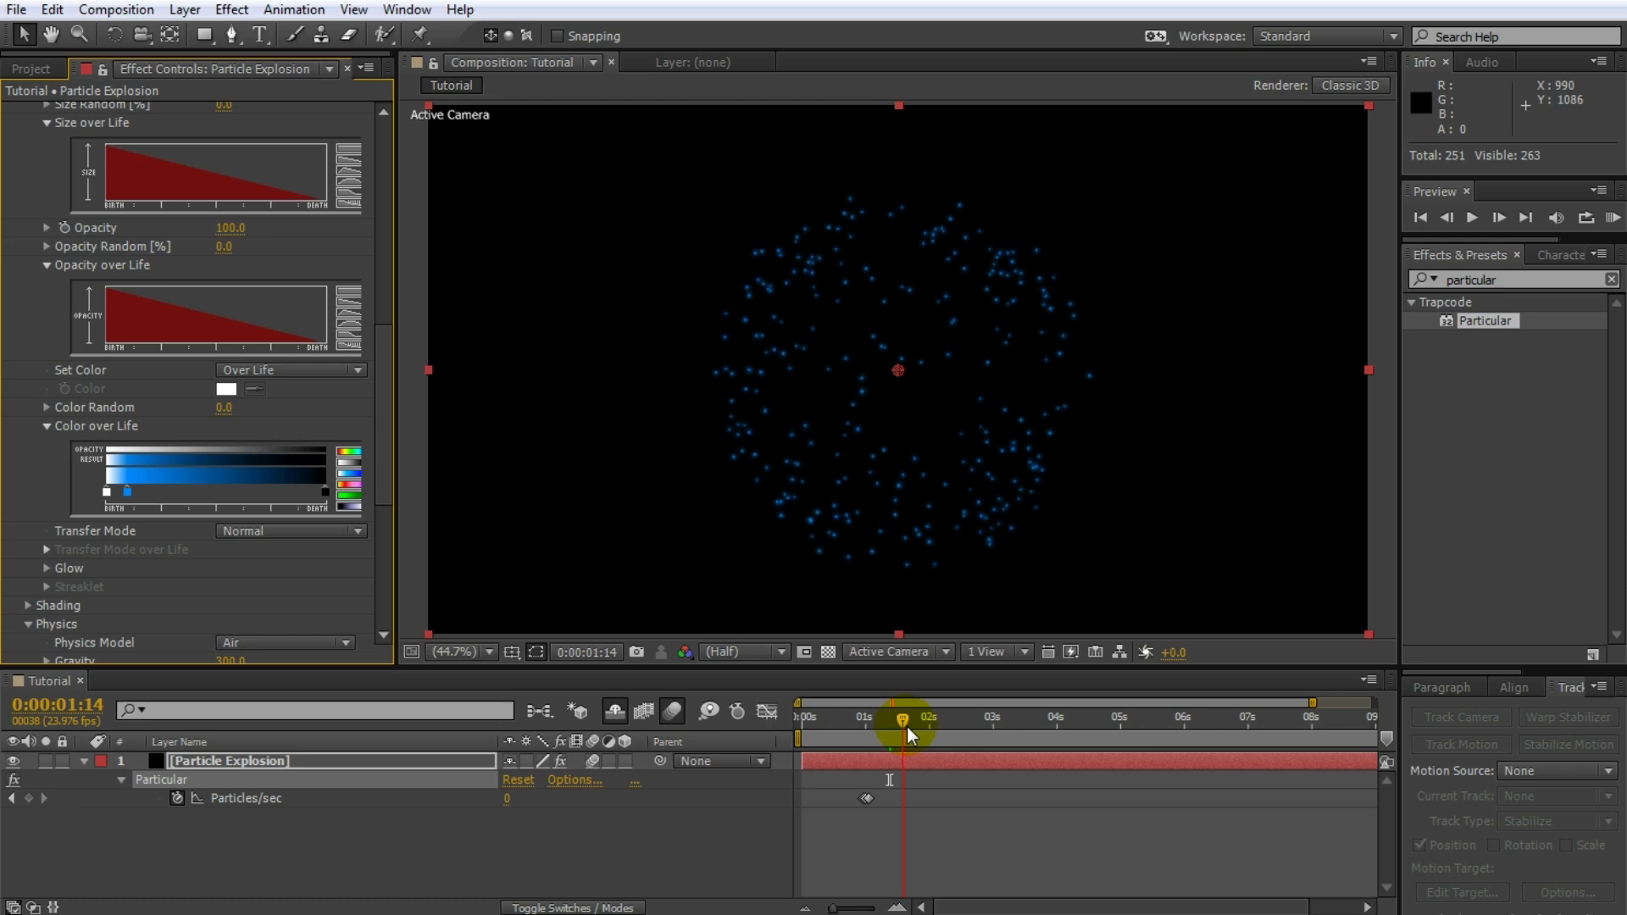
pyautogui.click(262, 488)
pyautogui.doubleClick(267, 488)
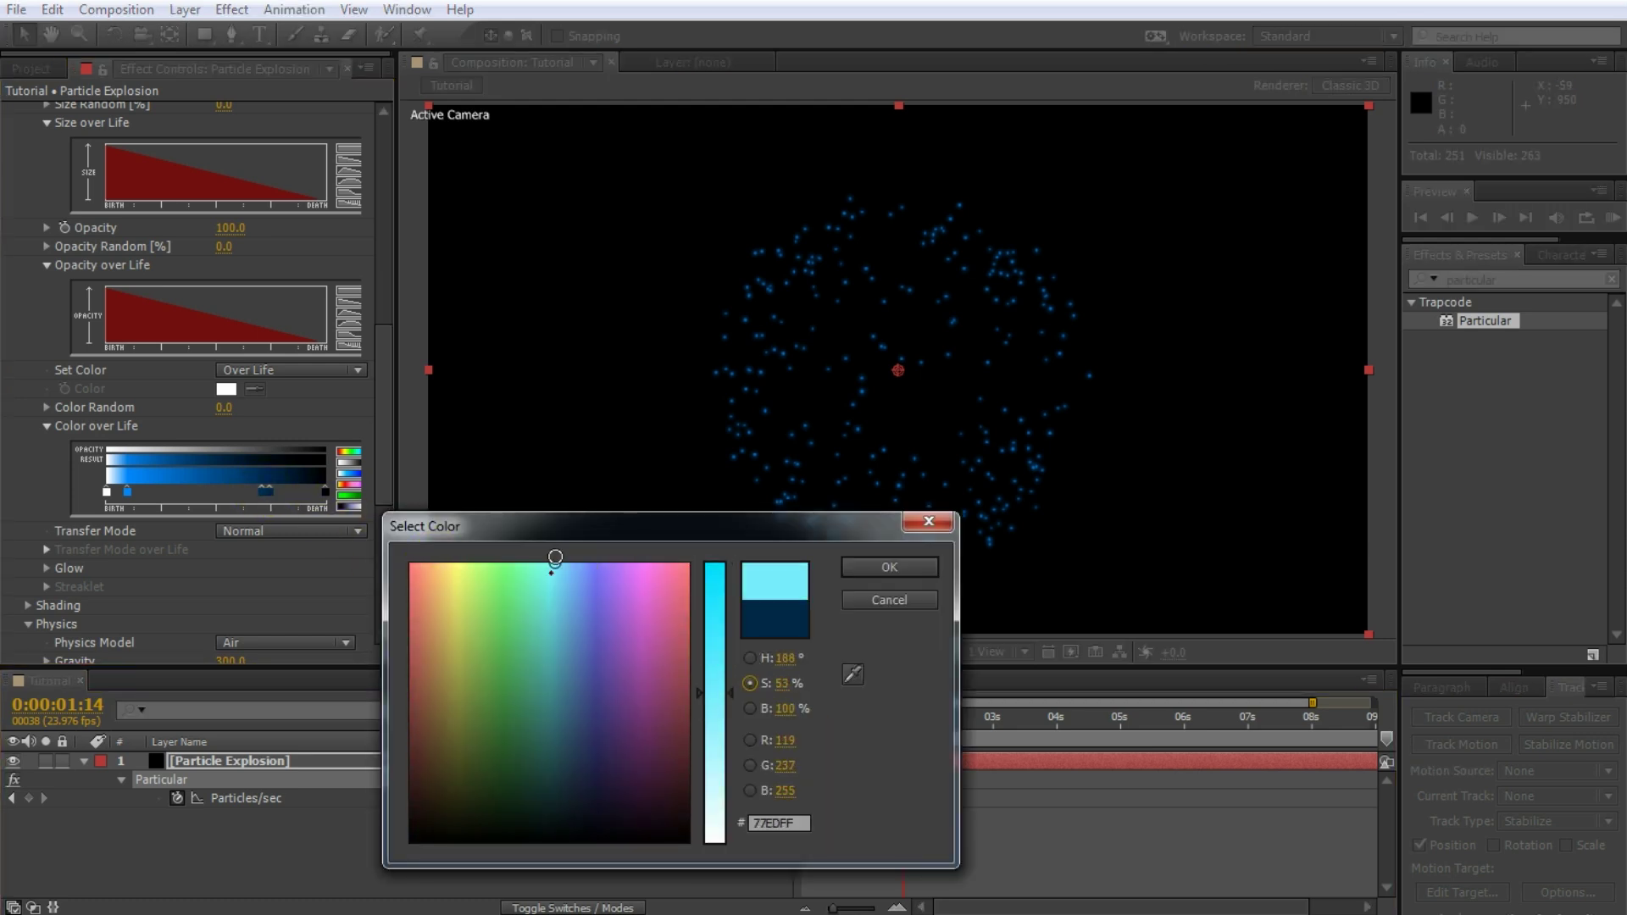
pyautogui.click(852, 674)
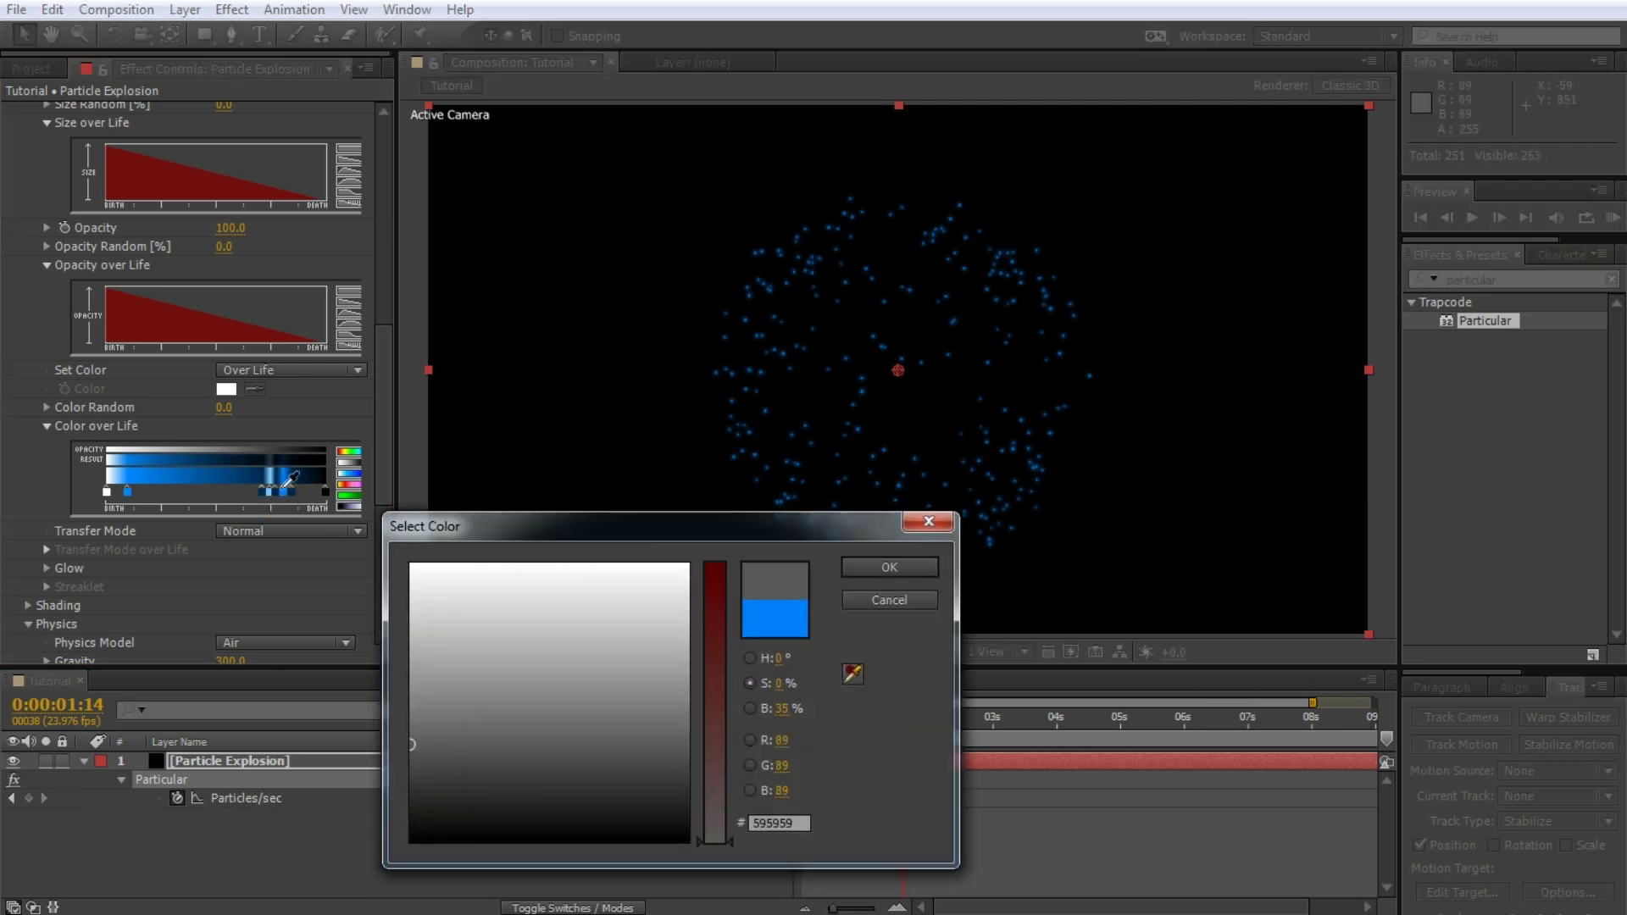
pyautogui.click(329, 490)
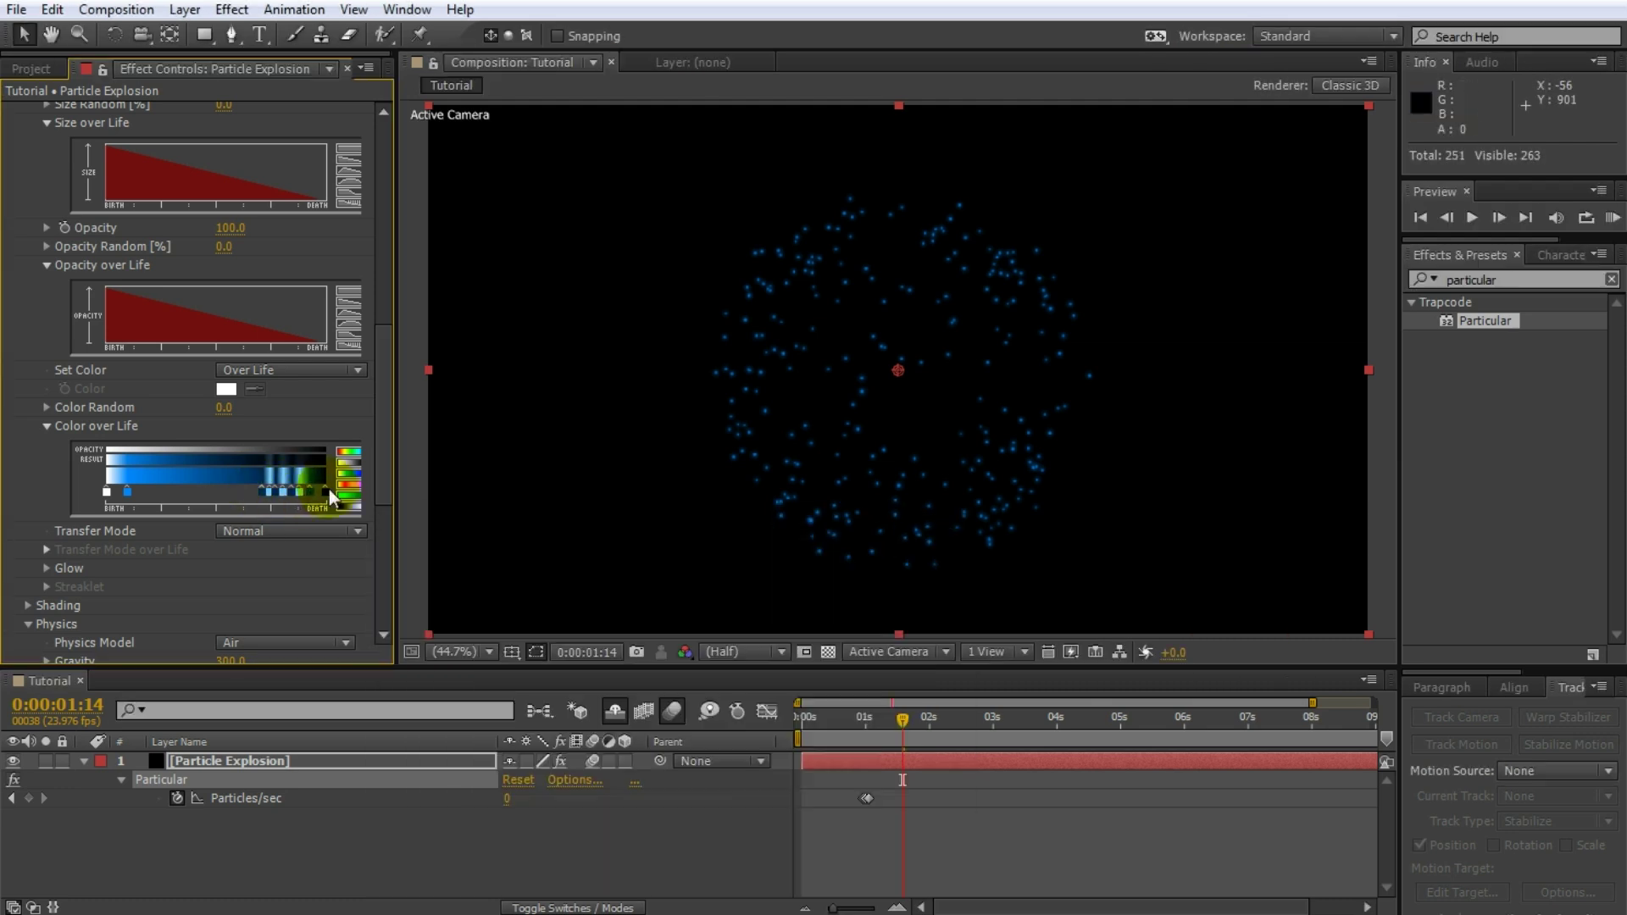
pyautogui.moveTo(393, 515); pyautogui.dragTo(448, 517)
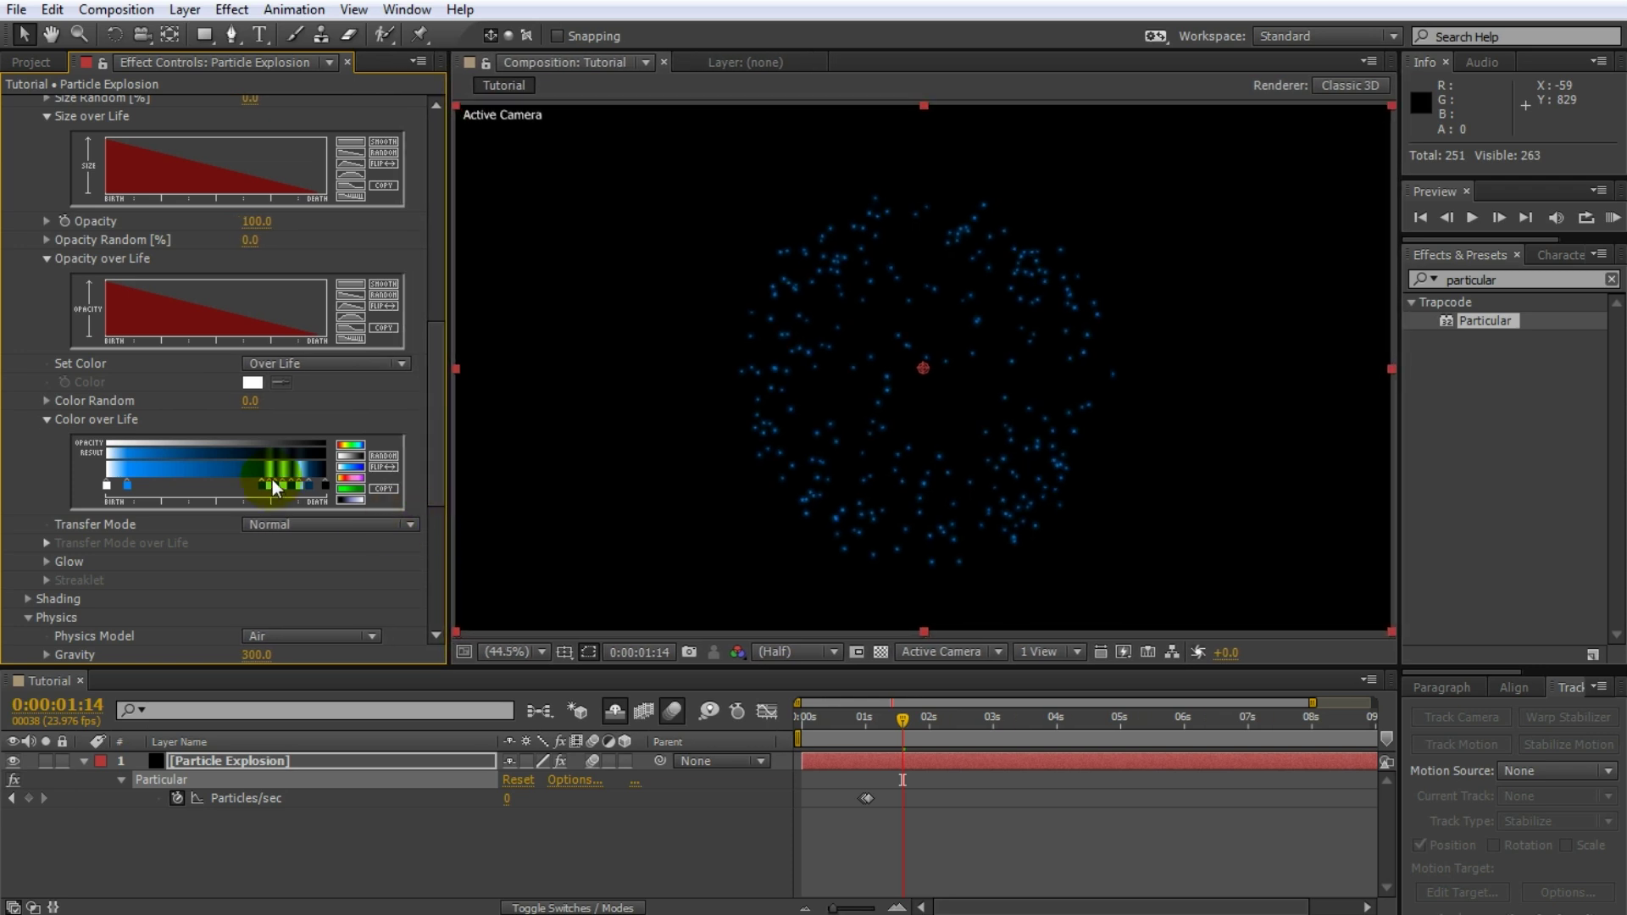
pyautogui.moveTo(907, 715); pyautogui.dragTo(923, 751)
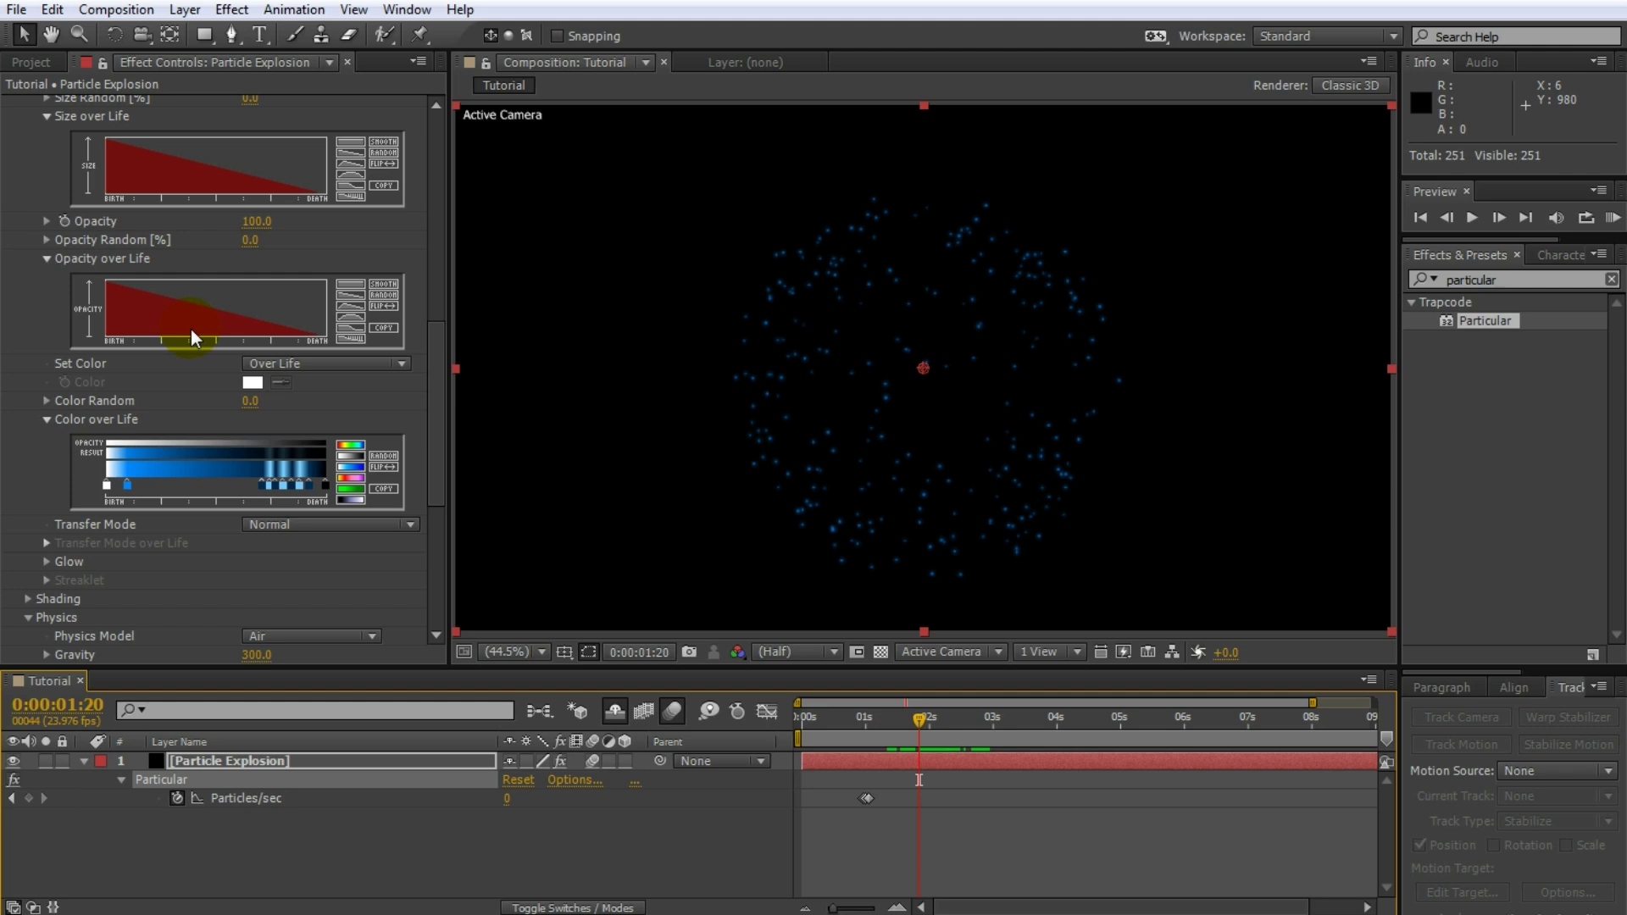
# Apply the flat Opacity over Life preset for full opacity, then preview around one second.
pyautogui.click(355, 288)
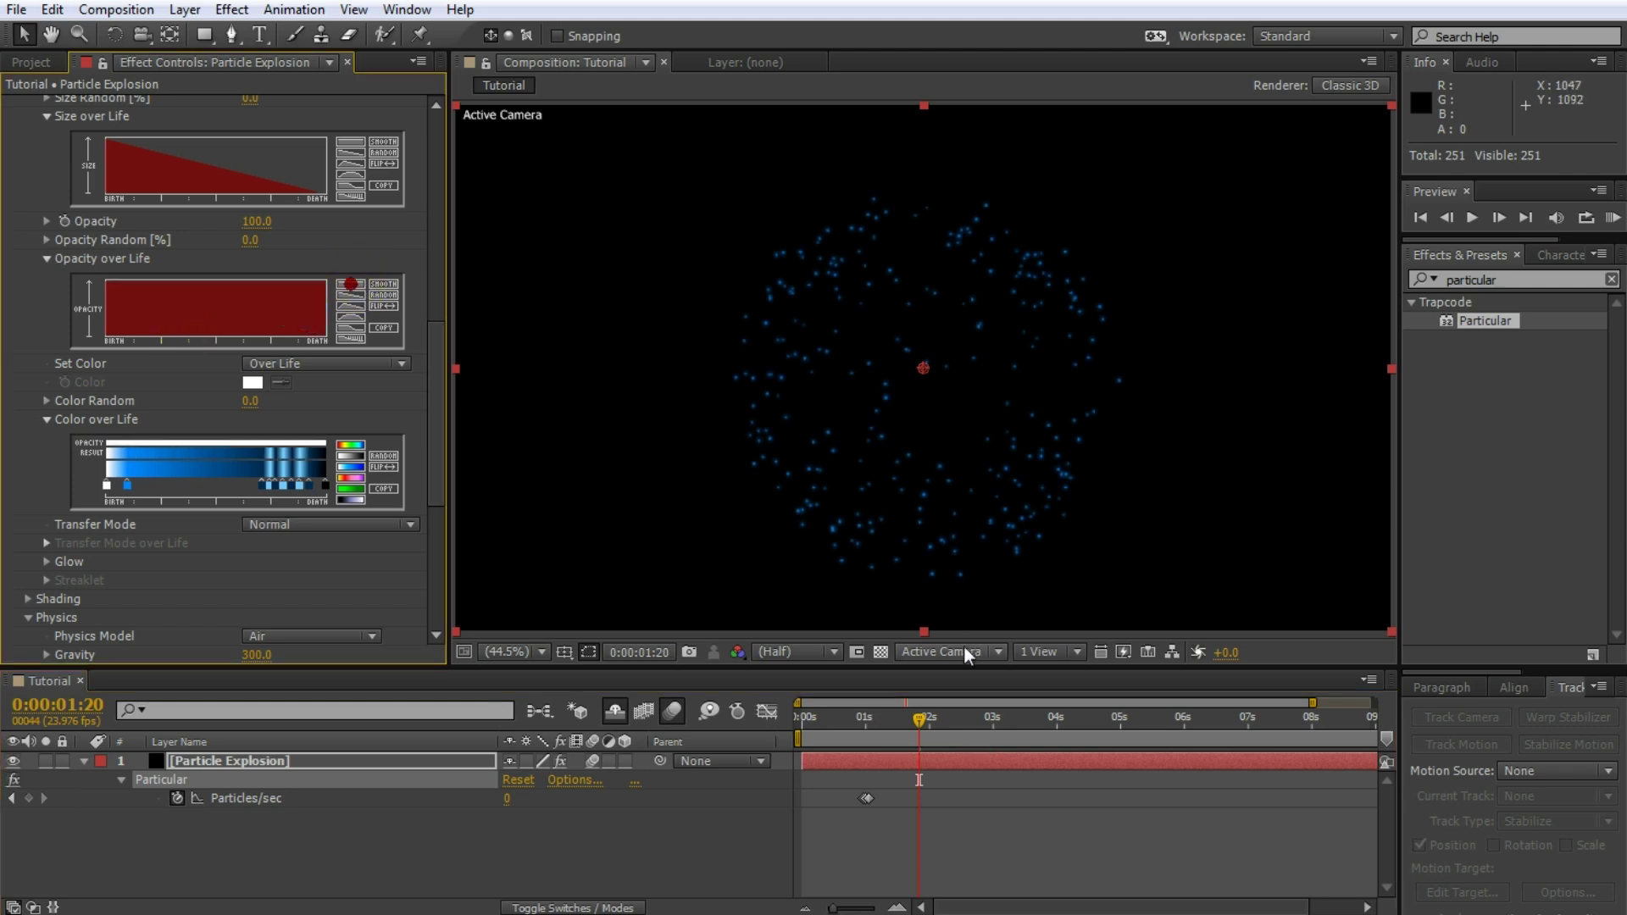
pyautogui.moveTo(919, 721)
pyautogui.mouseDown()
pyautogui.moveTo(912, 739)
pyautogui.moveTo(933, 743)
pyautogui.mouseUp()
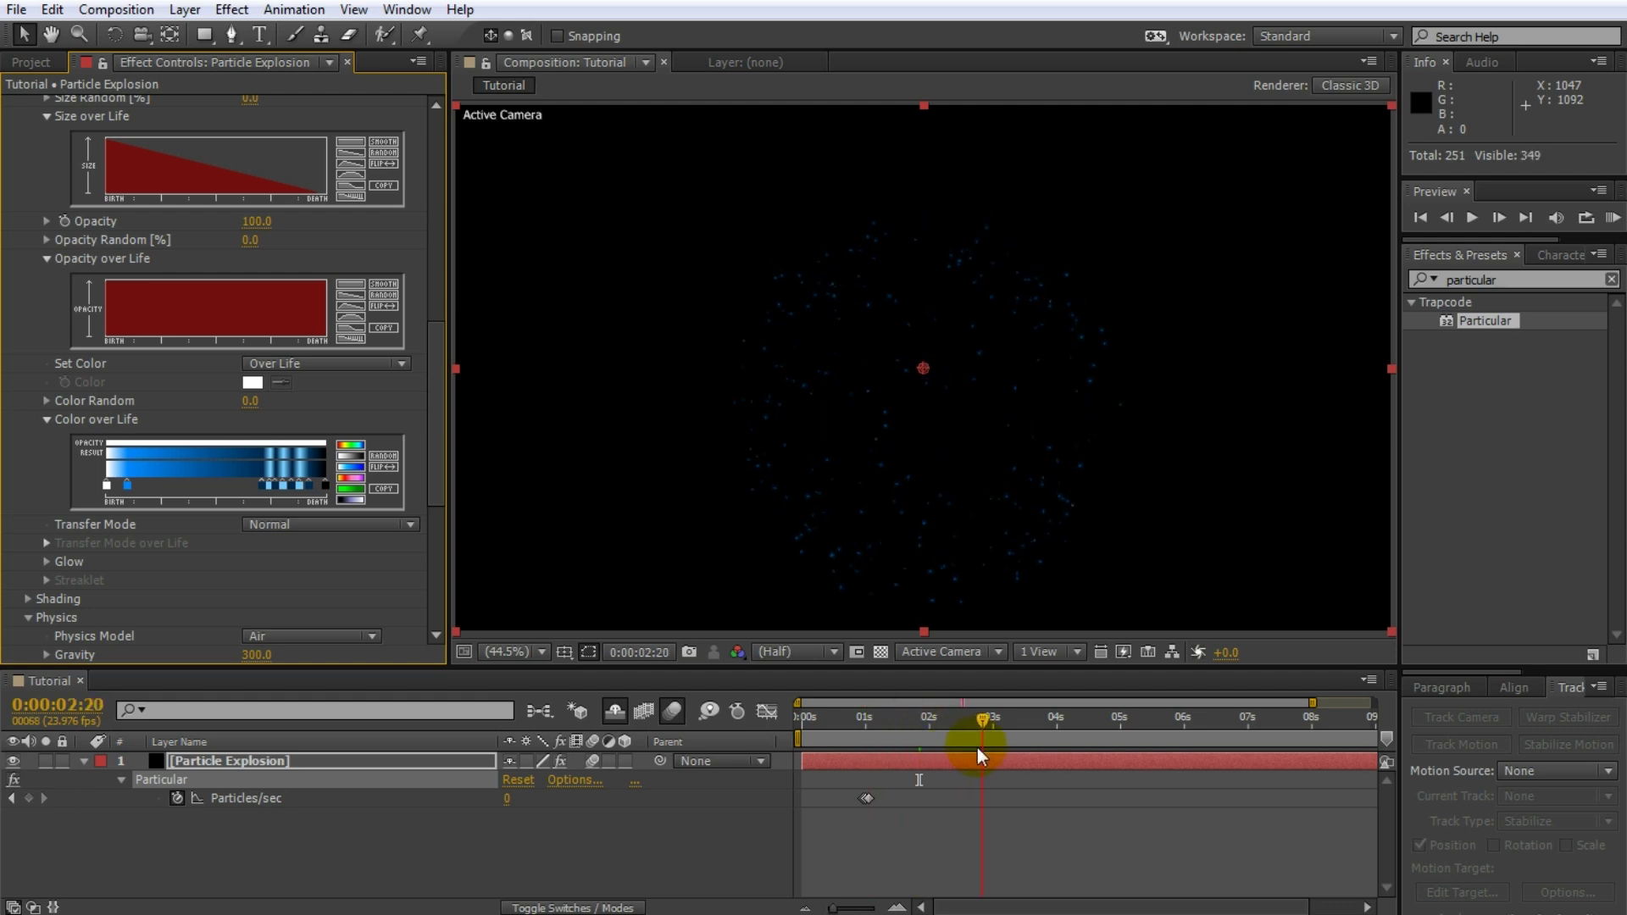
pyautogui.press('space')
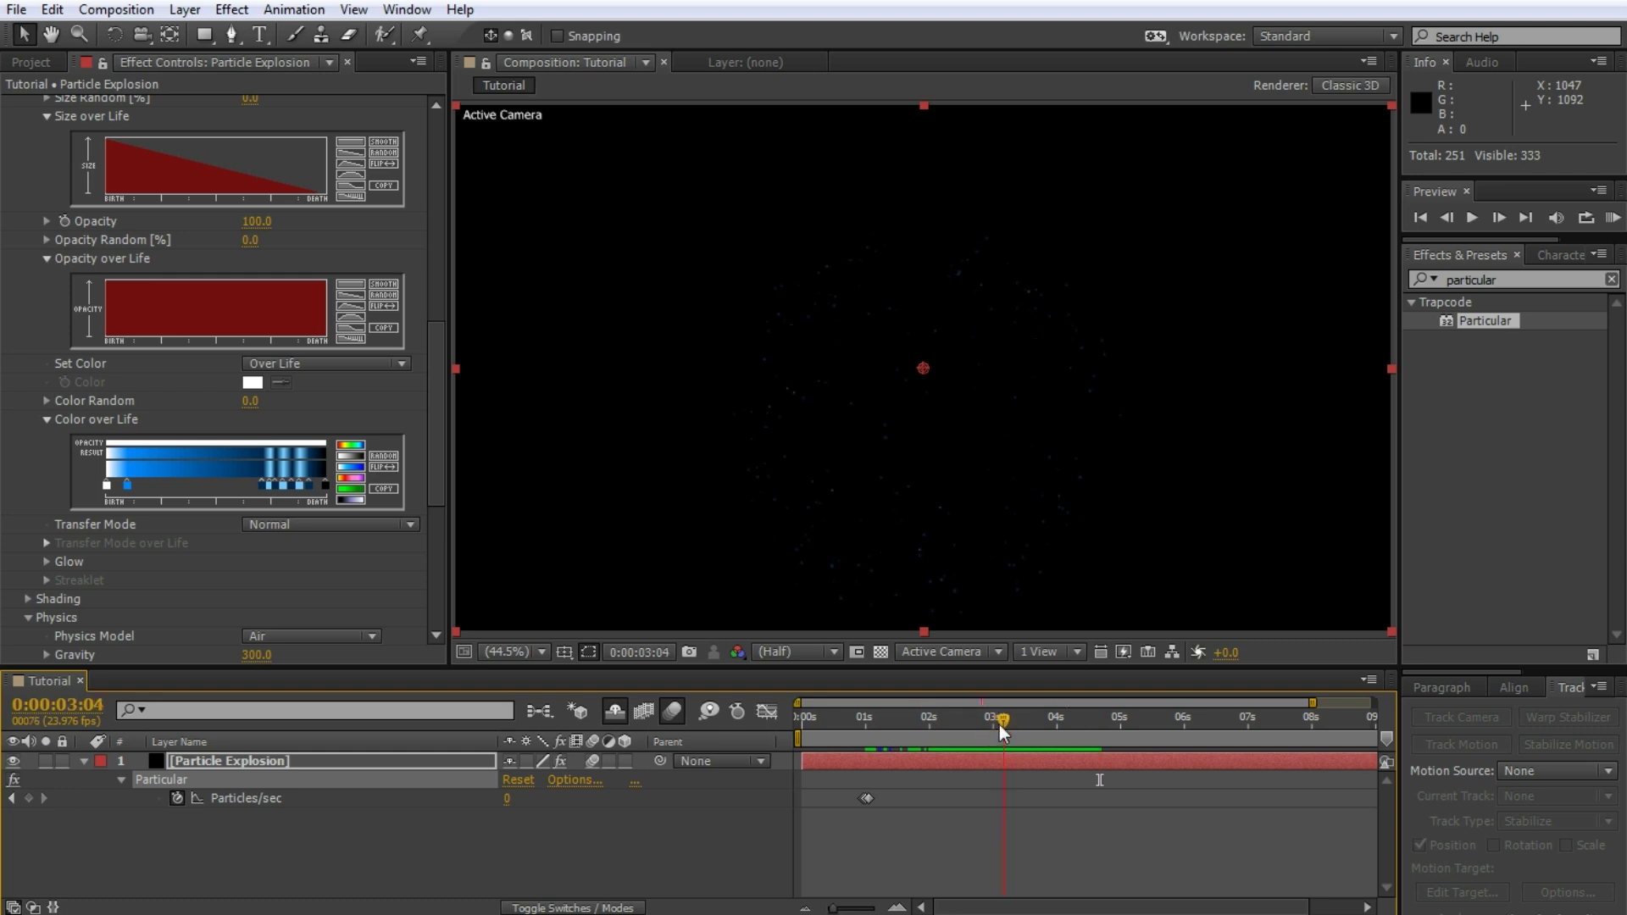
pyautogui.moveTo(999, 724); pyautogui.dragTo(881, 729)
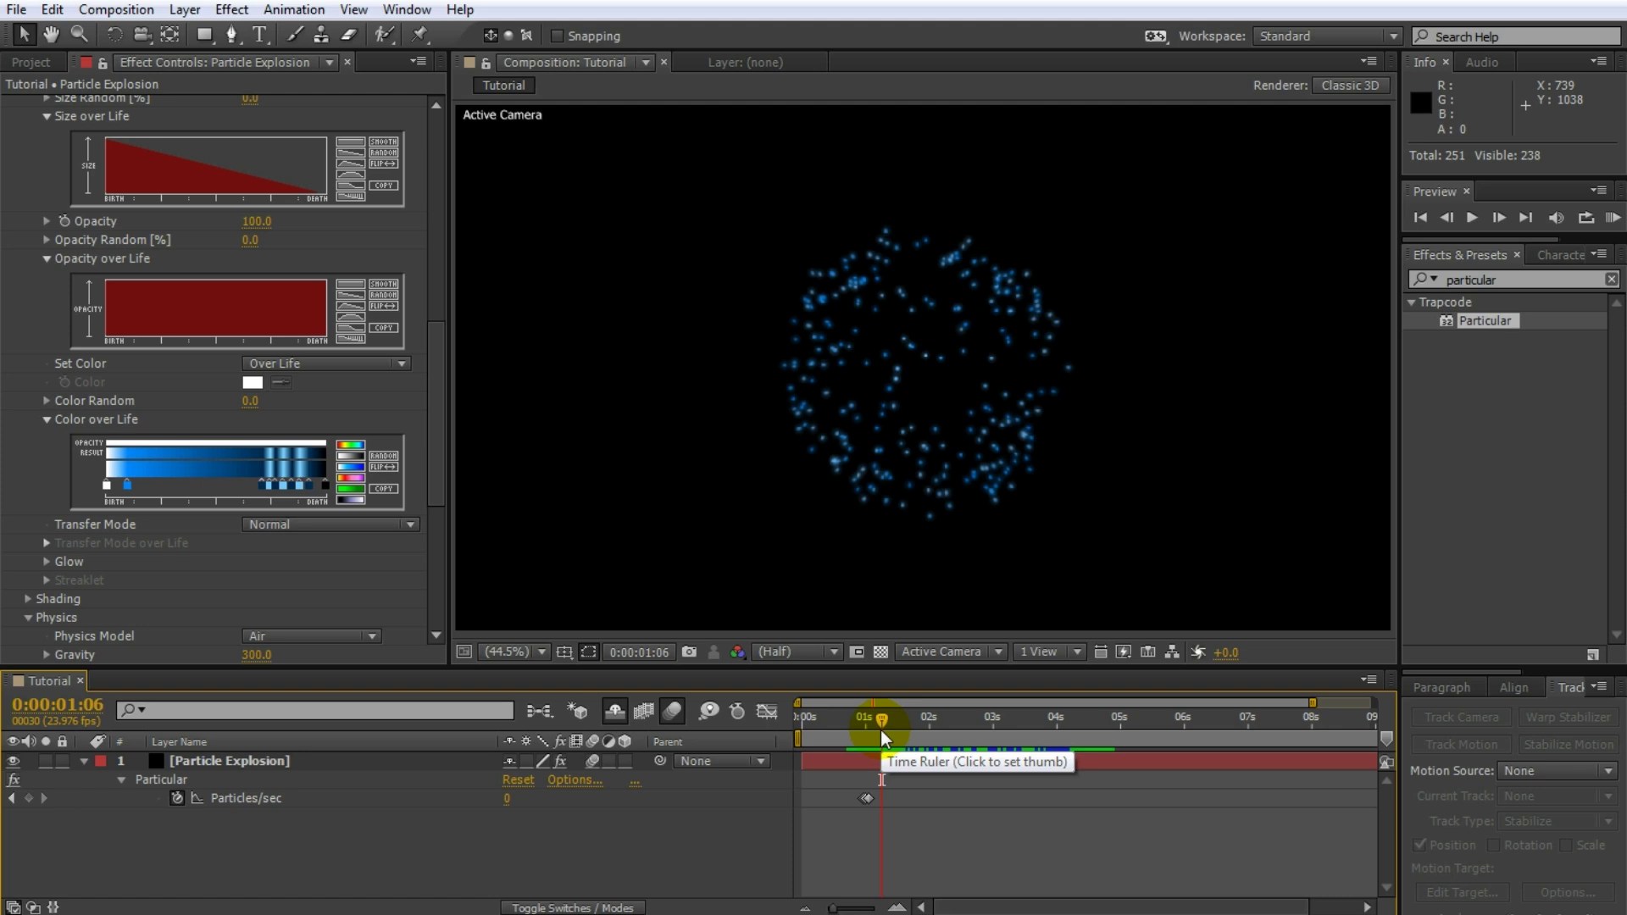
pyautogui.moveTo(430, 396); pyautogui.dragTo(430, 566)
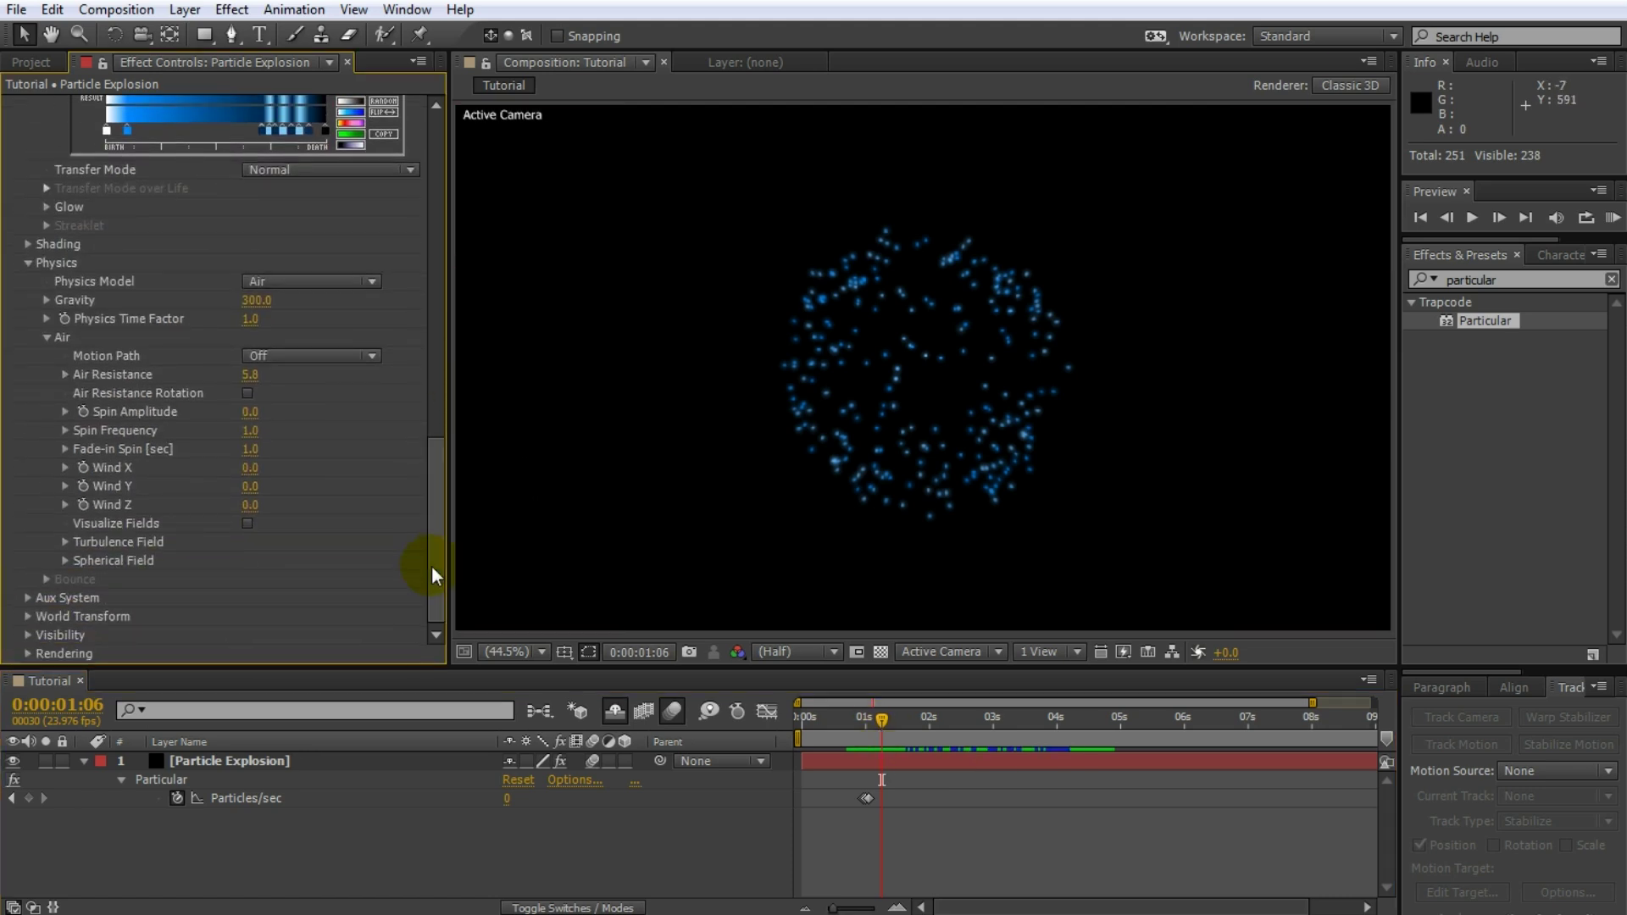
# Expand Aux System and set its Emit mode to Continuously.
pyautogui.click(28, 600)
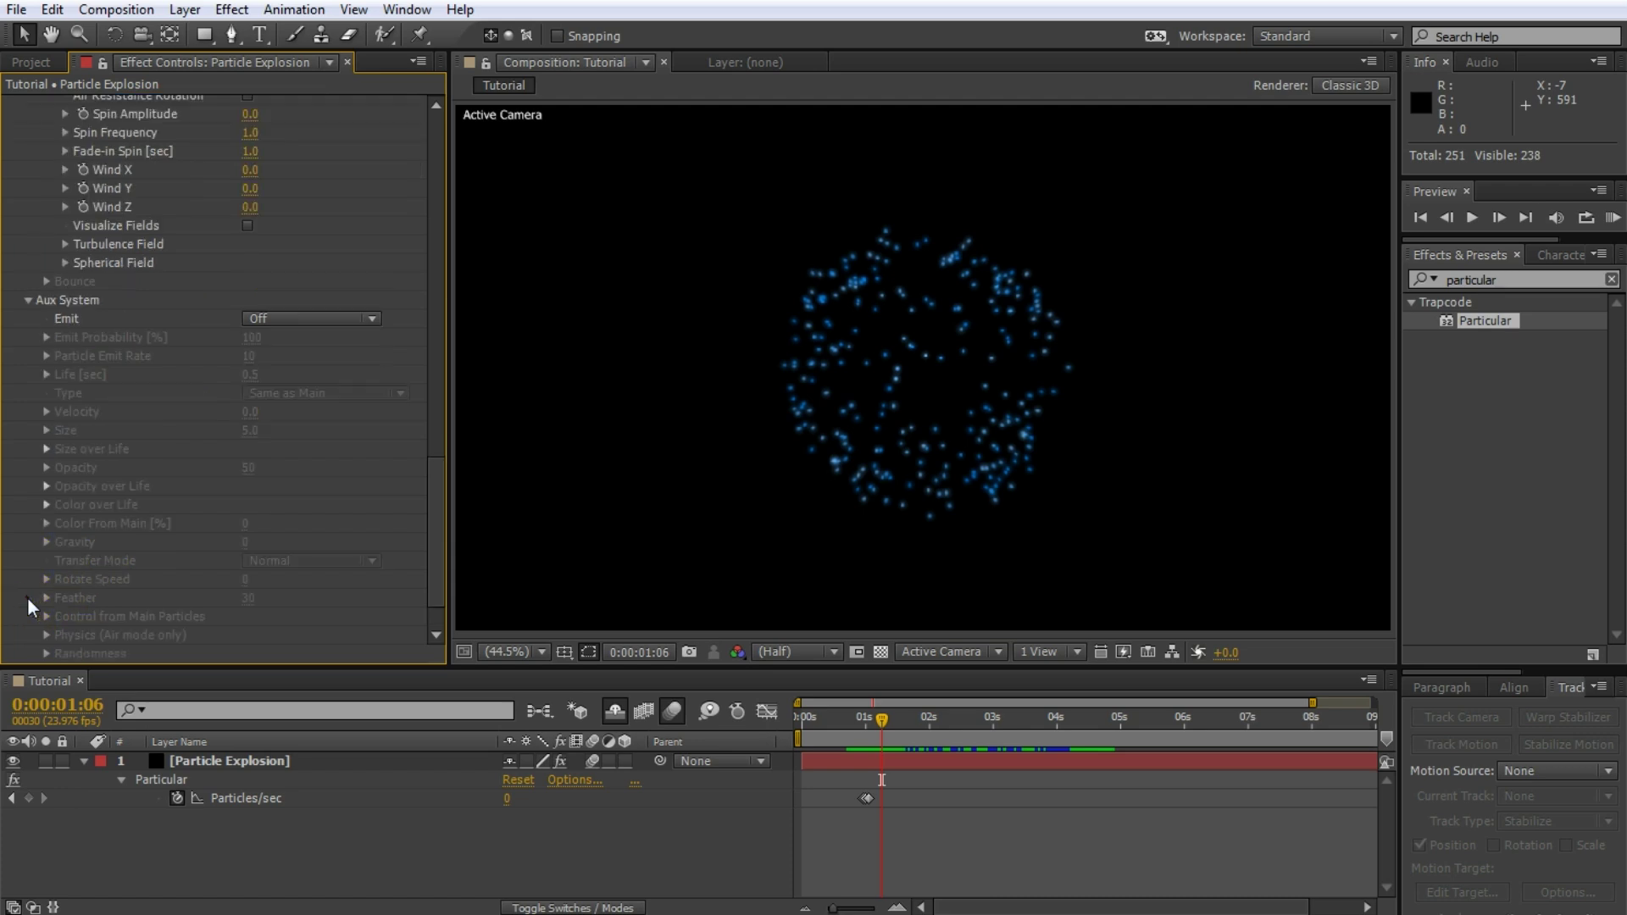
pyautogui.click(262, 319)
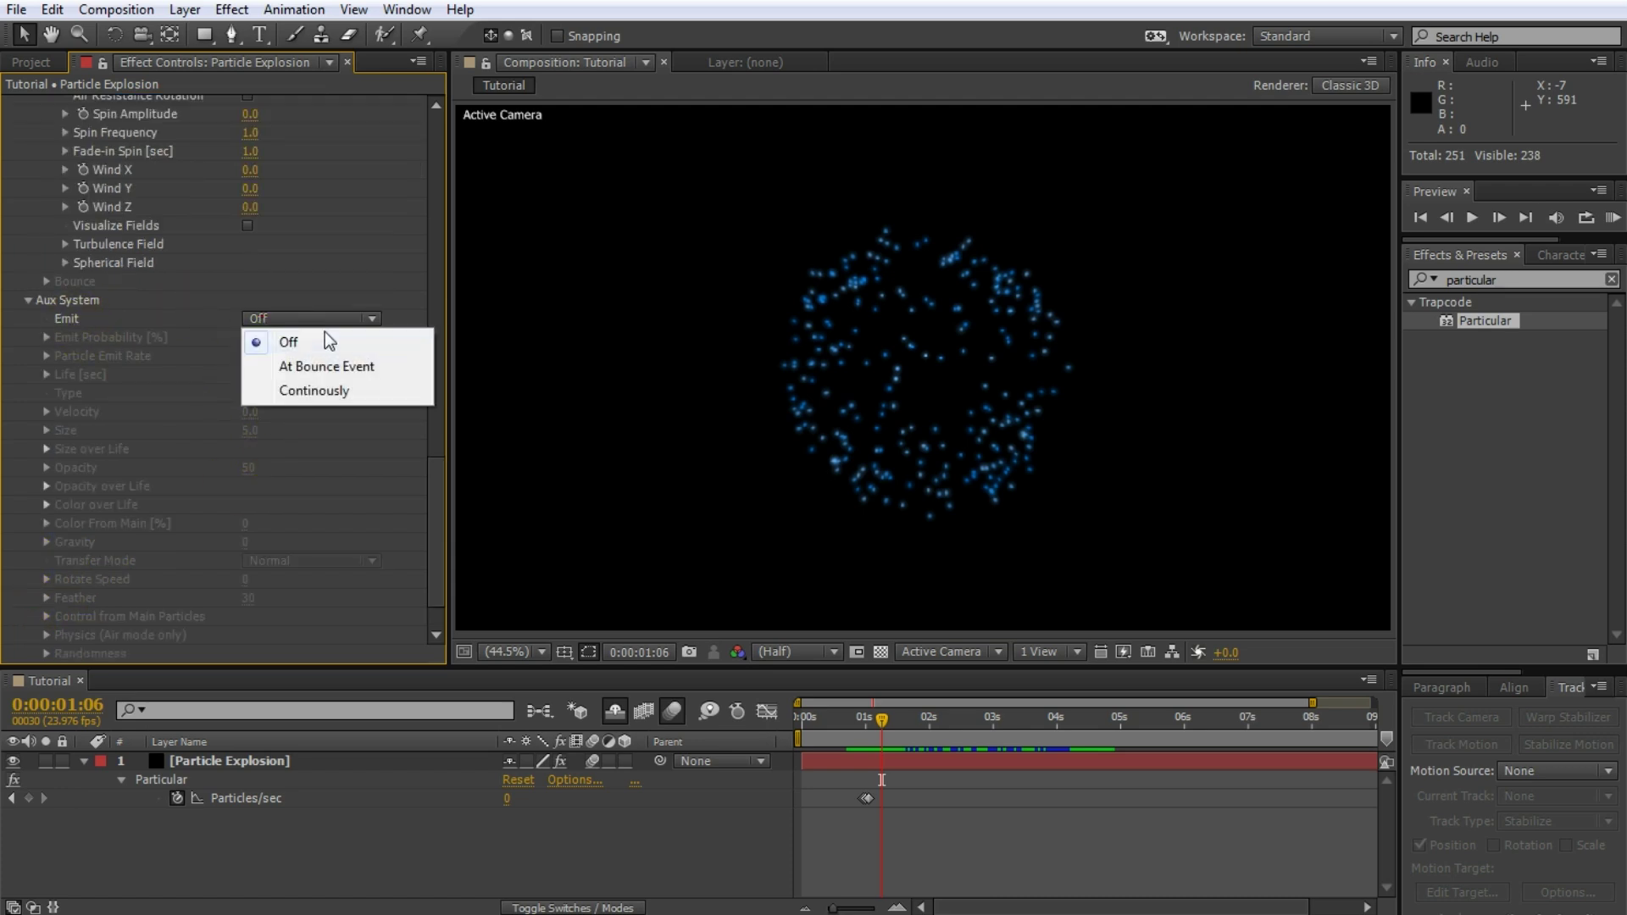
pyautogui.click(293, 392)
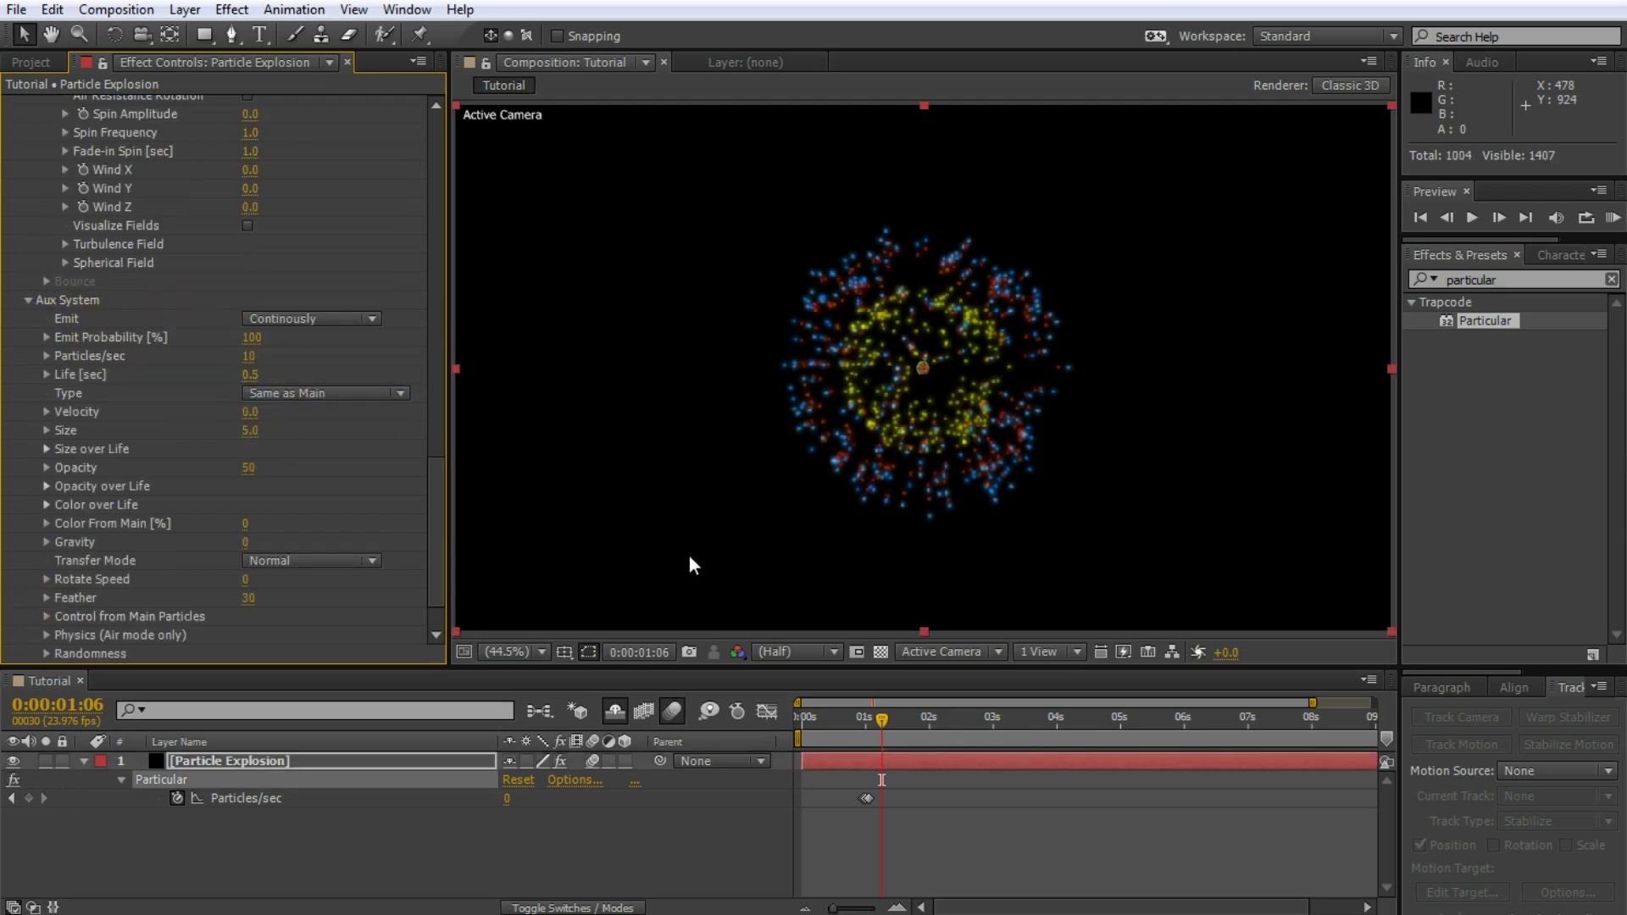
pyautogui.moveTo(927, 720); pyautogui.dragTo(897, 768)
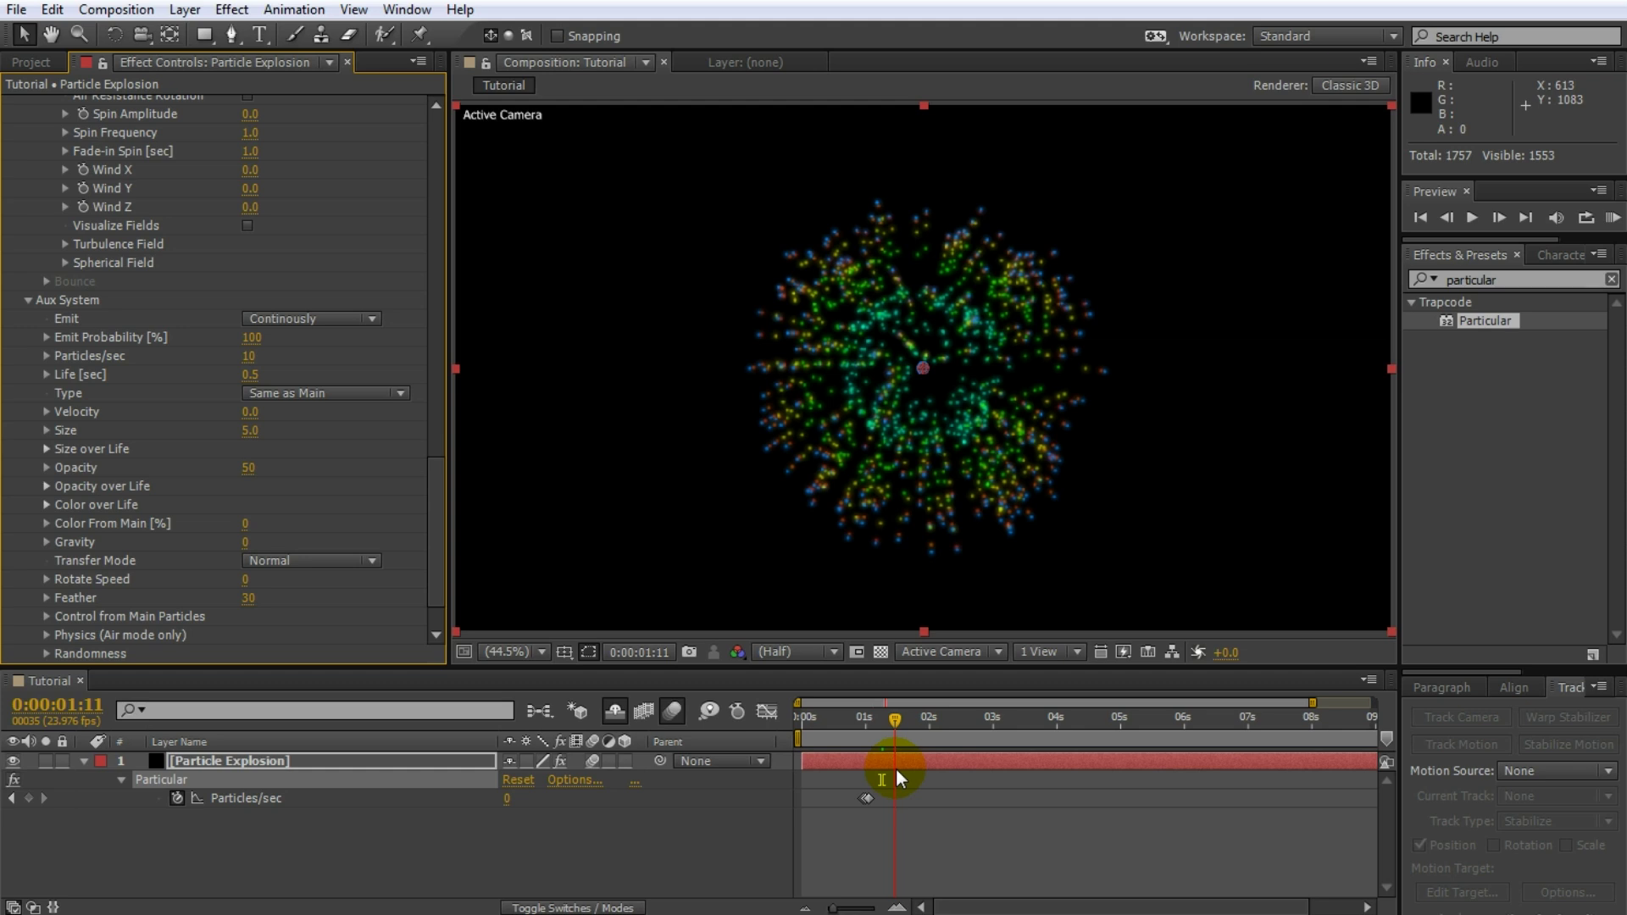
# Set the aux Start Emit to 65% and Stop Emit to 70% of the main particles' life.
pyautogui.scroll(-1, 434, 490)
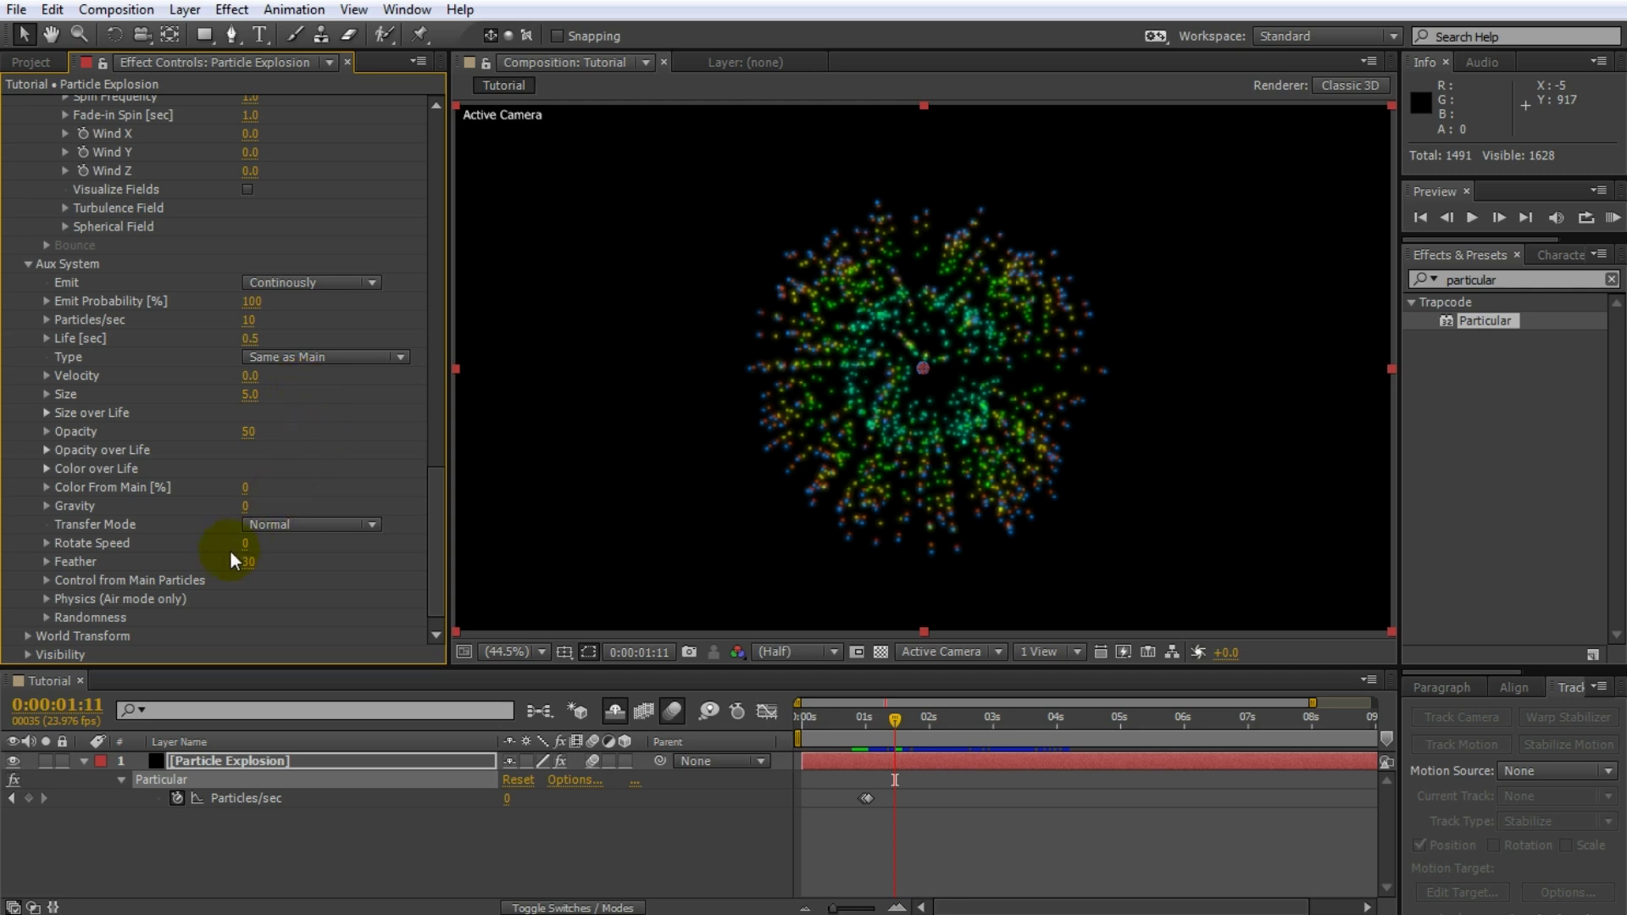
pyautogui.click(47, 580)
pyautogui.scroll(-2, 160, 573)
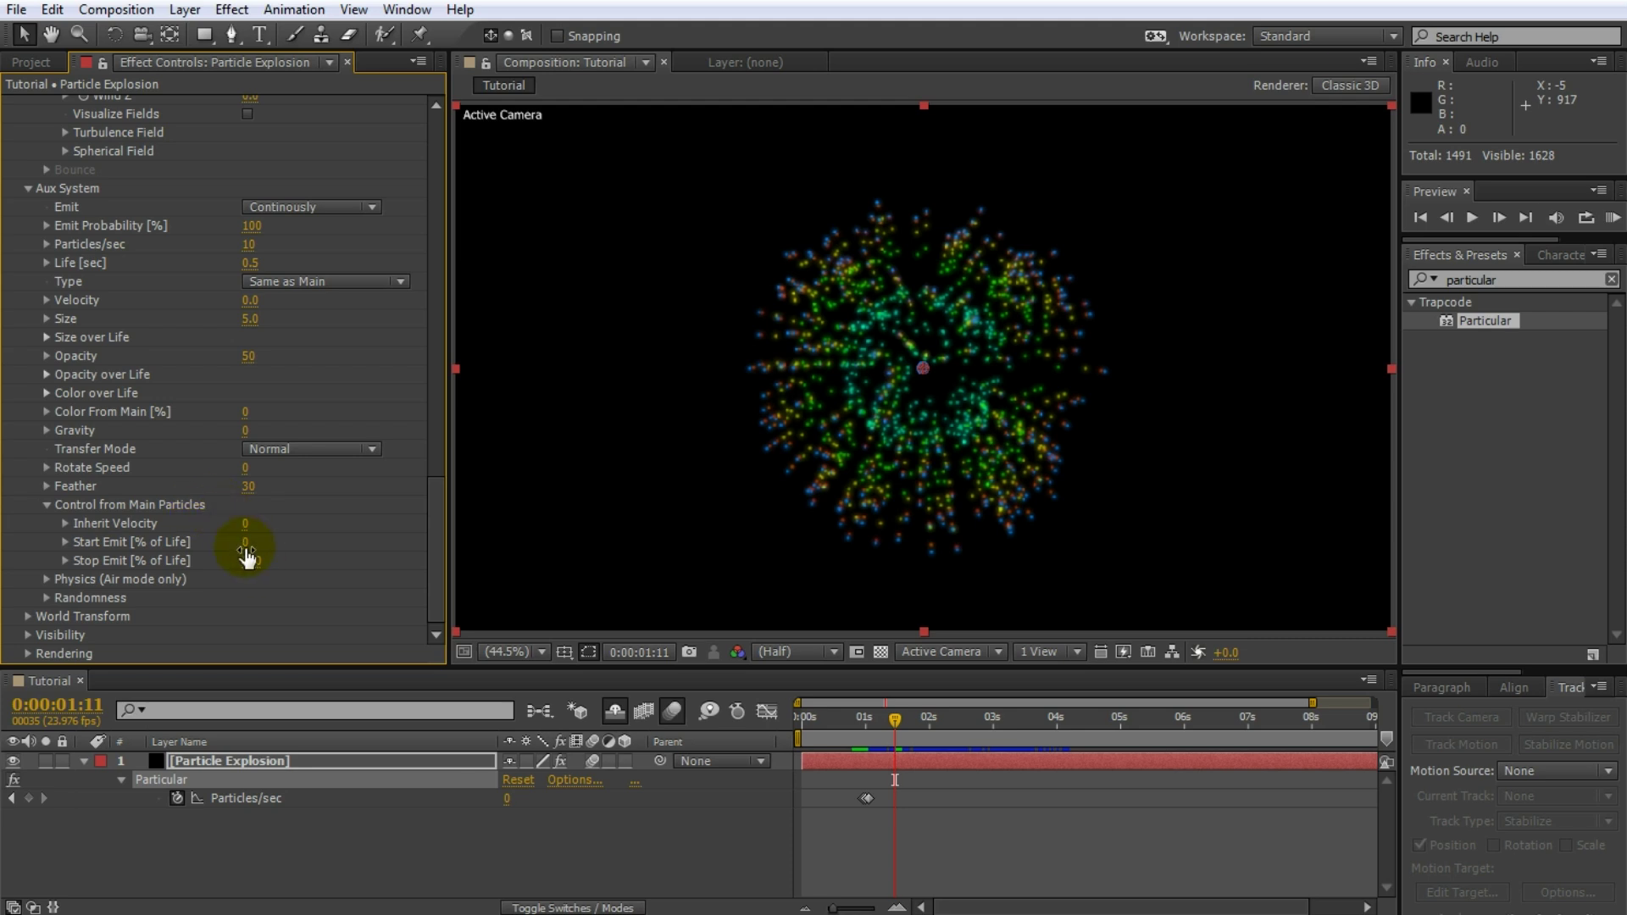
pyautogui.moveTo(245, 542)
pyautogui.mouseDown()
pyautogui.moveTo(272, 545)
pyautogui.moveTo(261, 563)
pyautogui.moveTo(219, 563)
pyautogui.mouseUp()
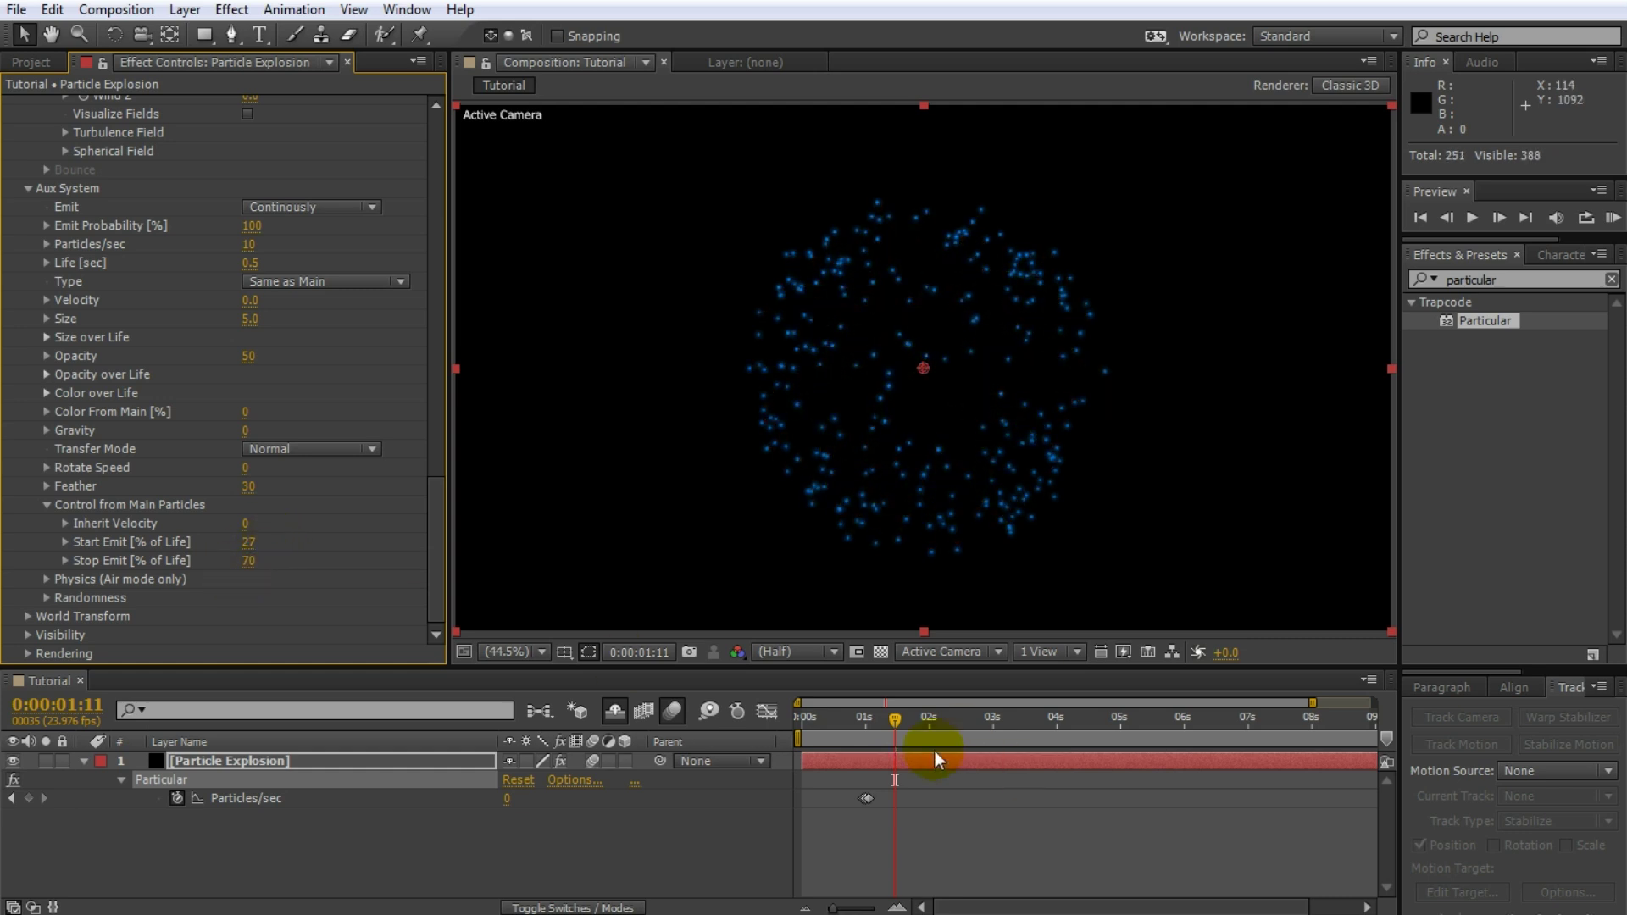
pyautogui.moveTo(895, 722); pyautogui.dragTo(982, 720)
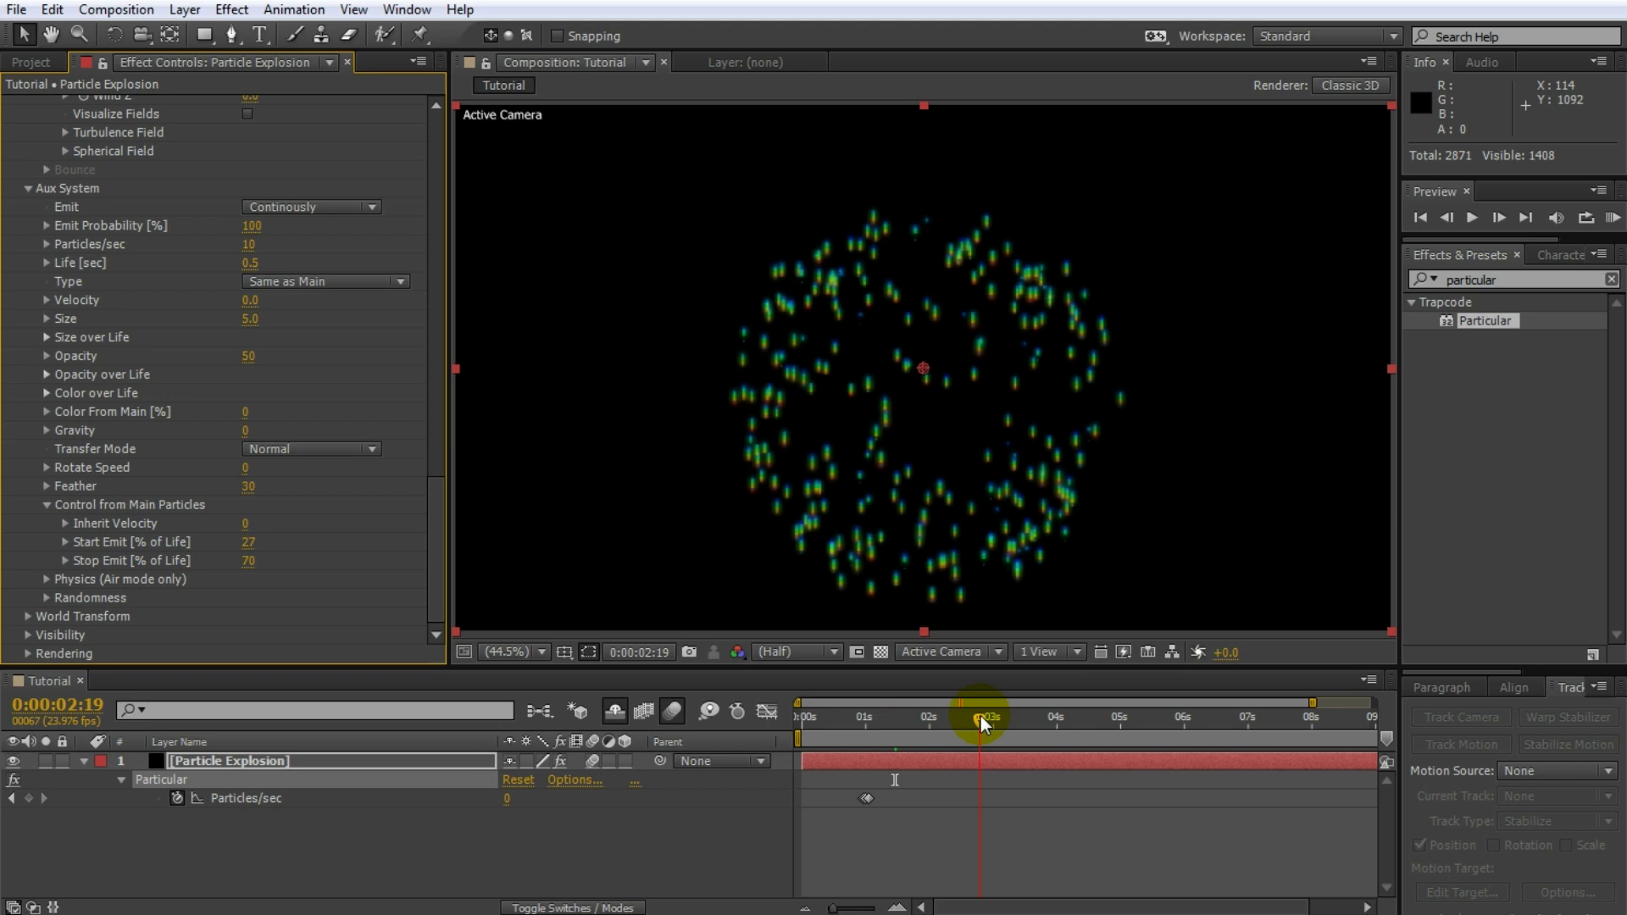
pyautogui.moveTo(248, 542); pyautogui.dragTo(291, 541)
pyautogui.moveTo(982, 726); pyautogui.dragTo(958, 761)
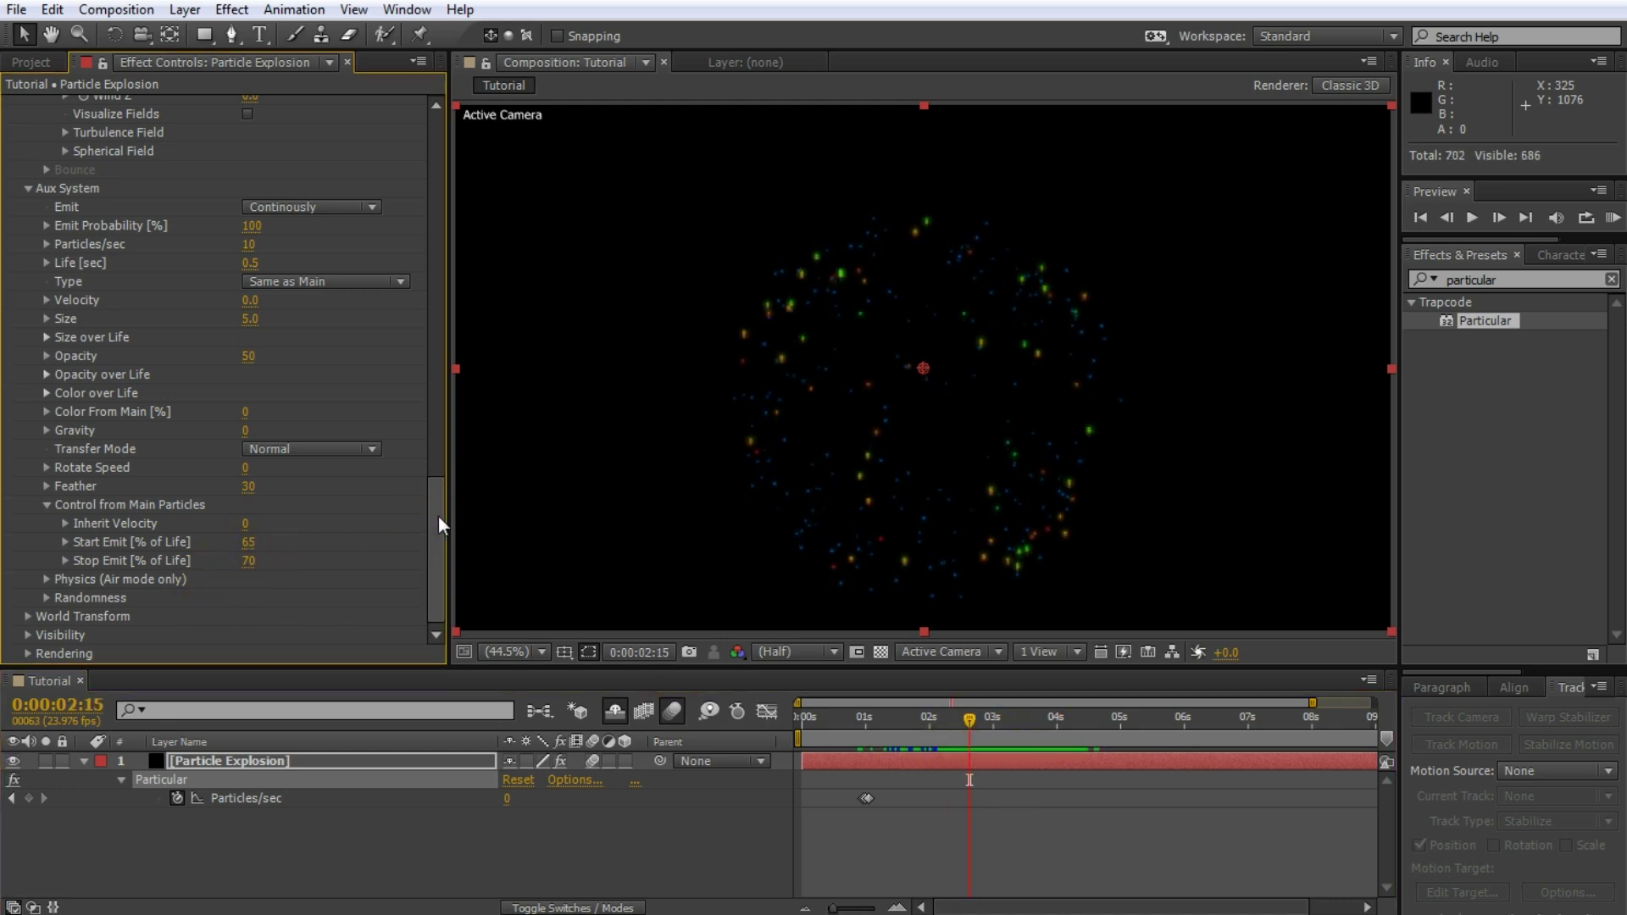
pyautogui.moveTo(439, 517); pyautogui.dragTo(439, 512)
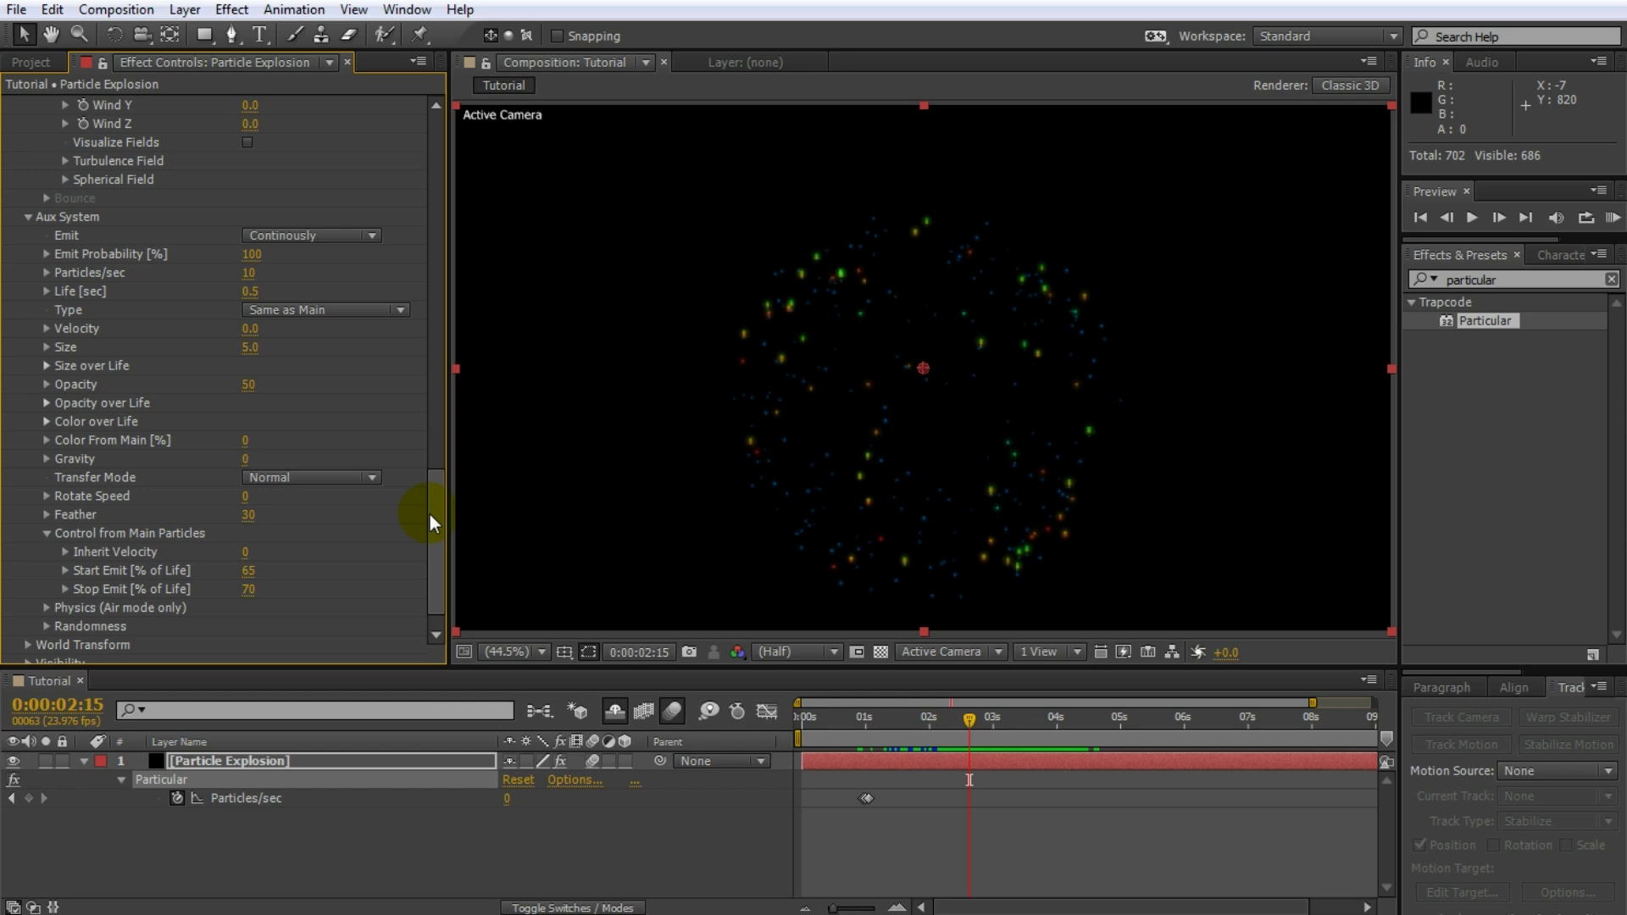
# Set the aux particle Velocity to 1000.
pyautogui.click(250, 328)
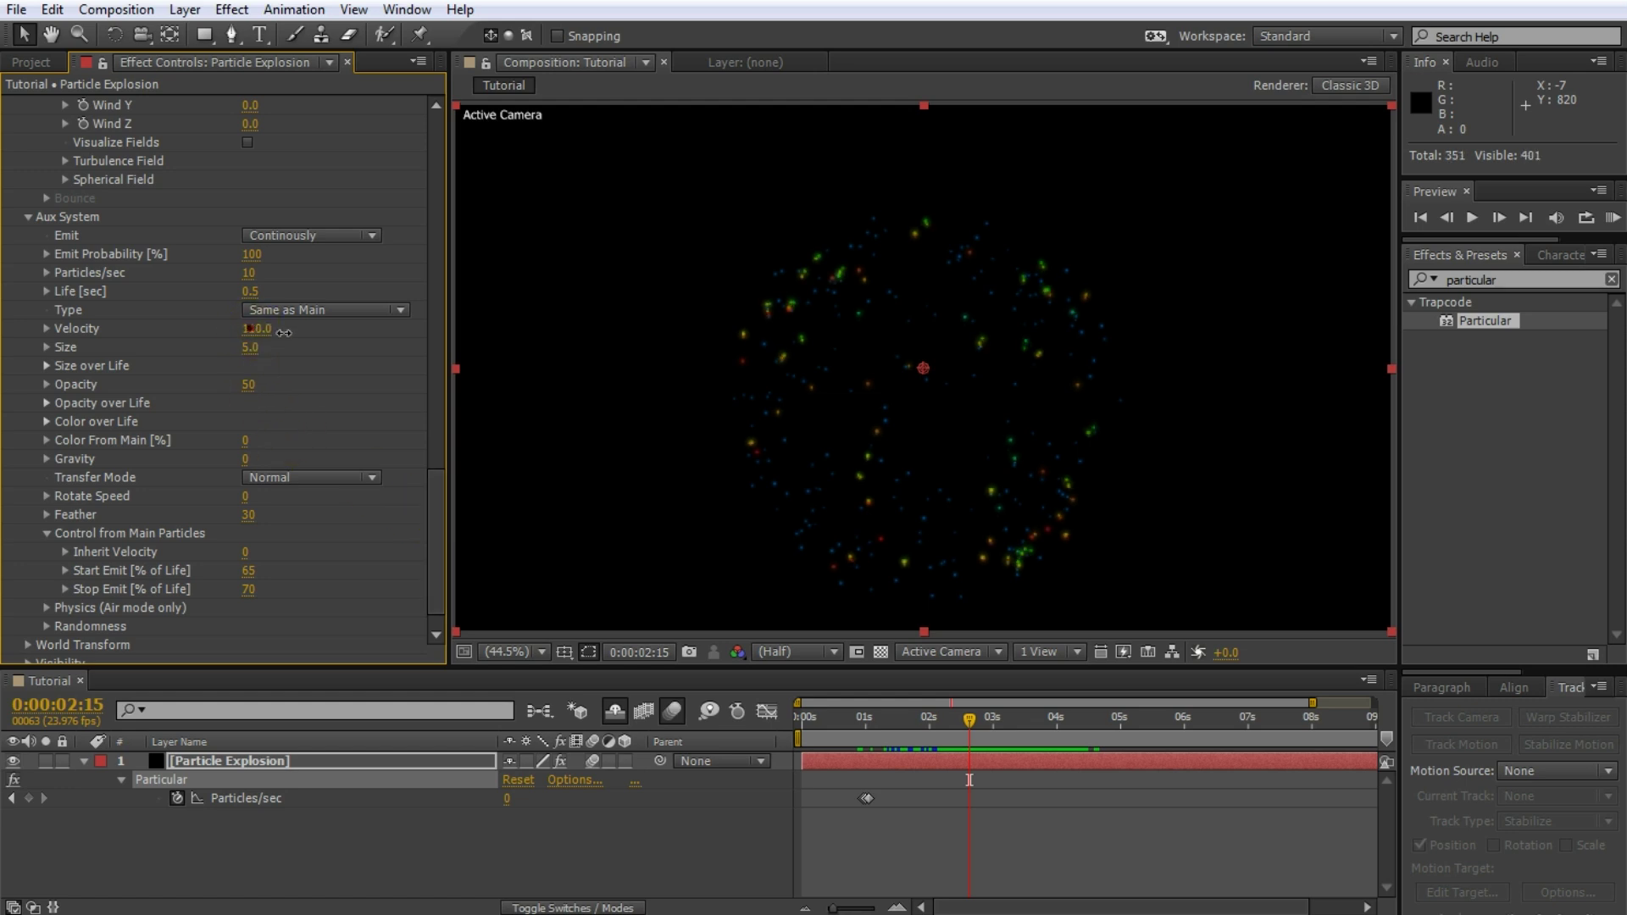
pyautogui.write('1000')
pyautogui.press('Return')
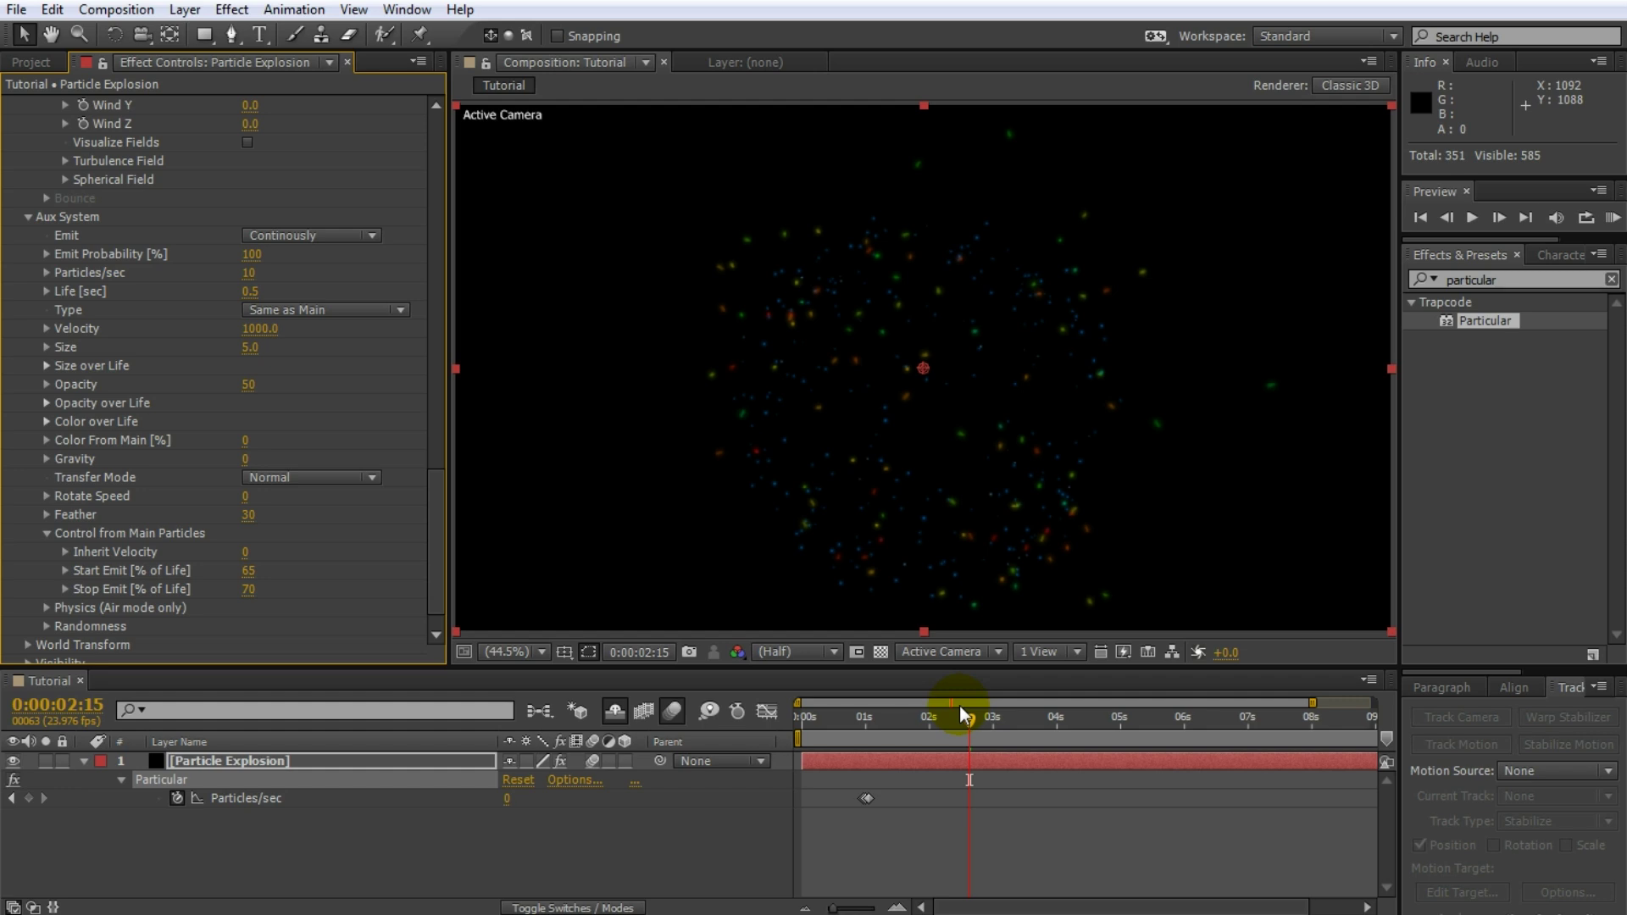
pyautogui.moveTo(959, 706); pyautogui.dragTo(977, 733)
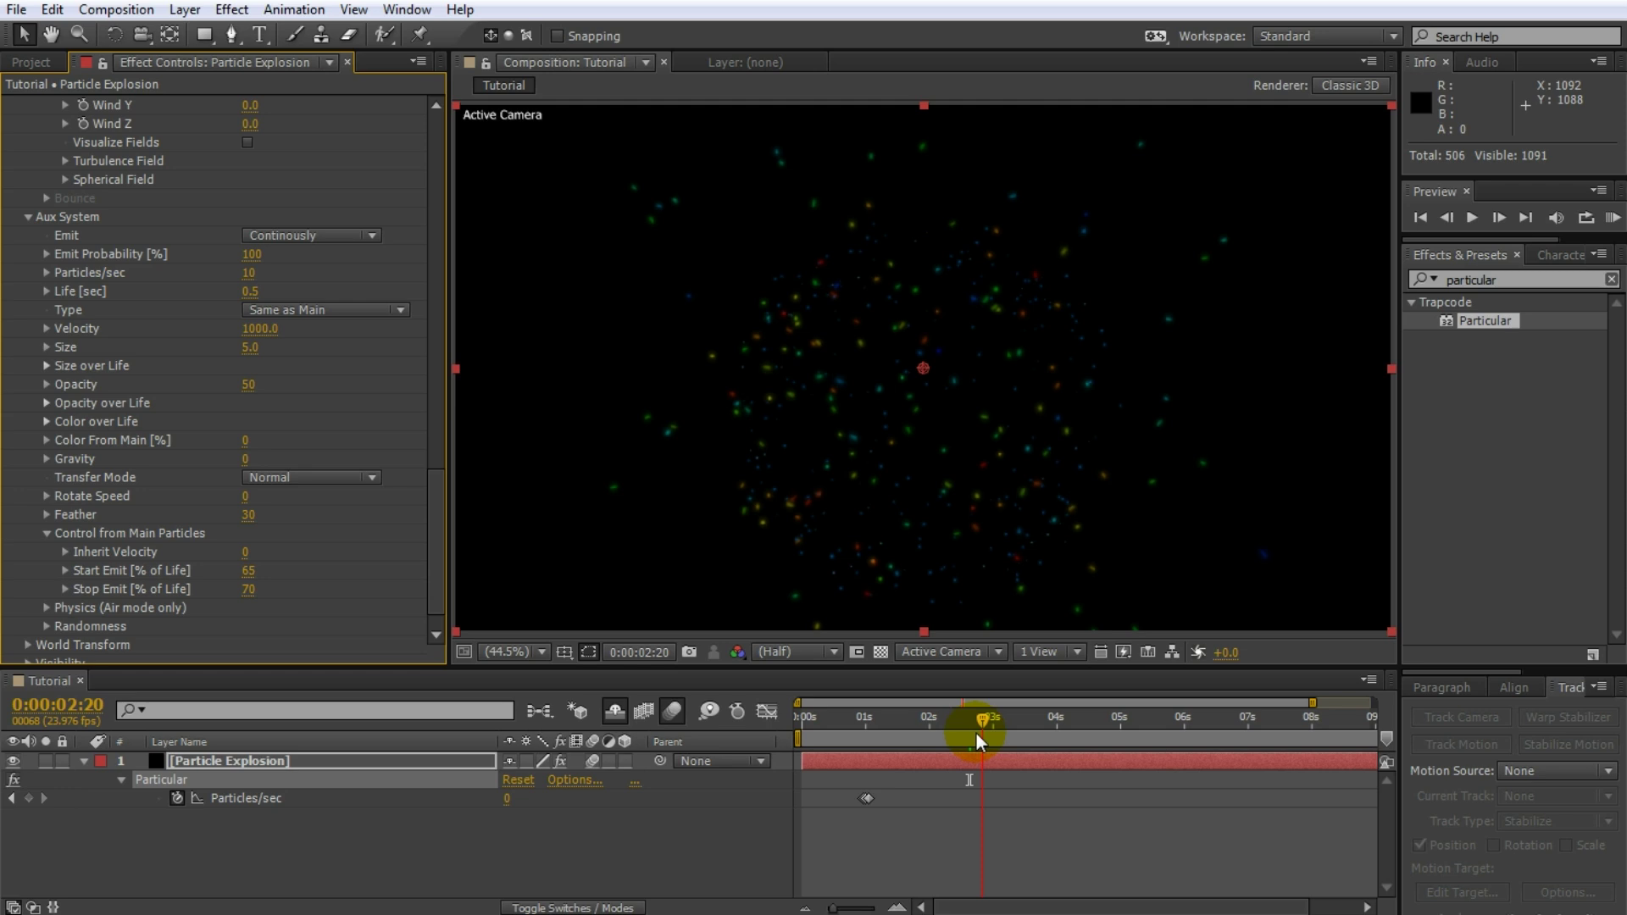
# Raise the aux Air Resistance to 39 and reduce aux Size to 2.0.
pyautogui.click(47, 607)
pyautogui.scroll(-2, 245, 588)
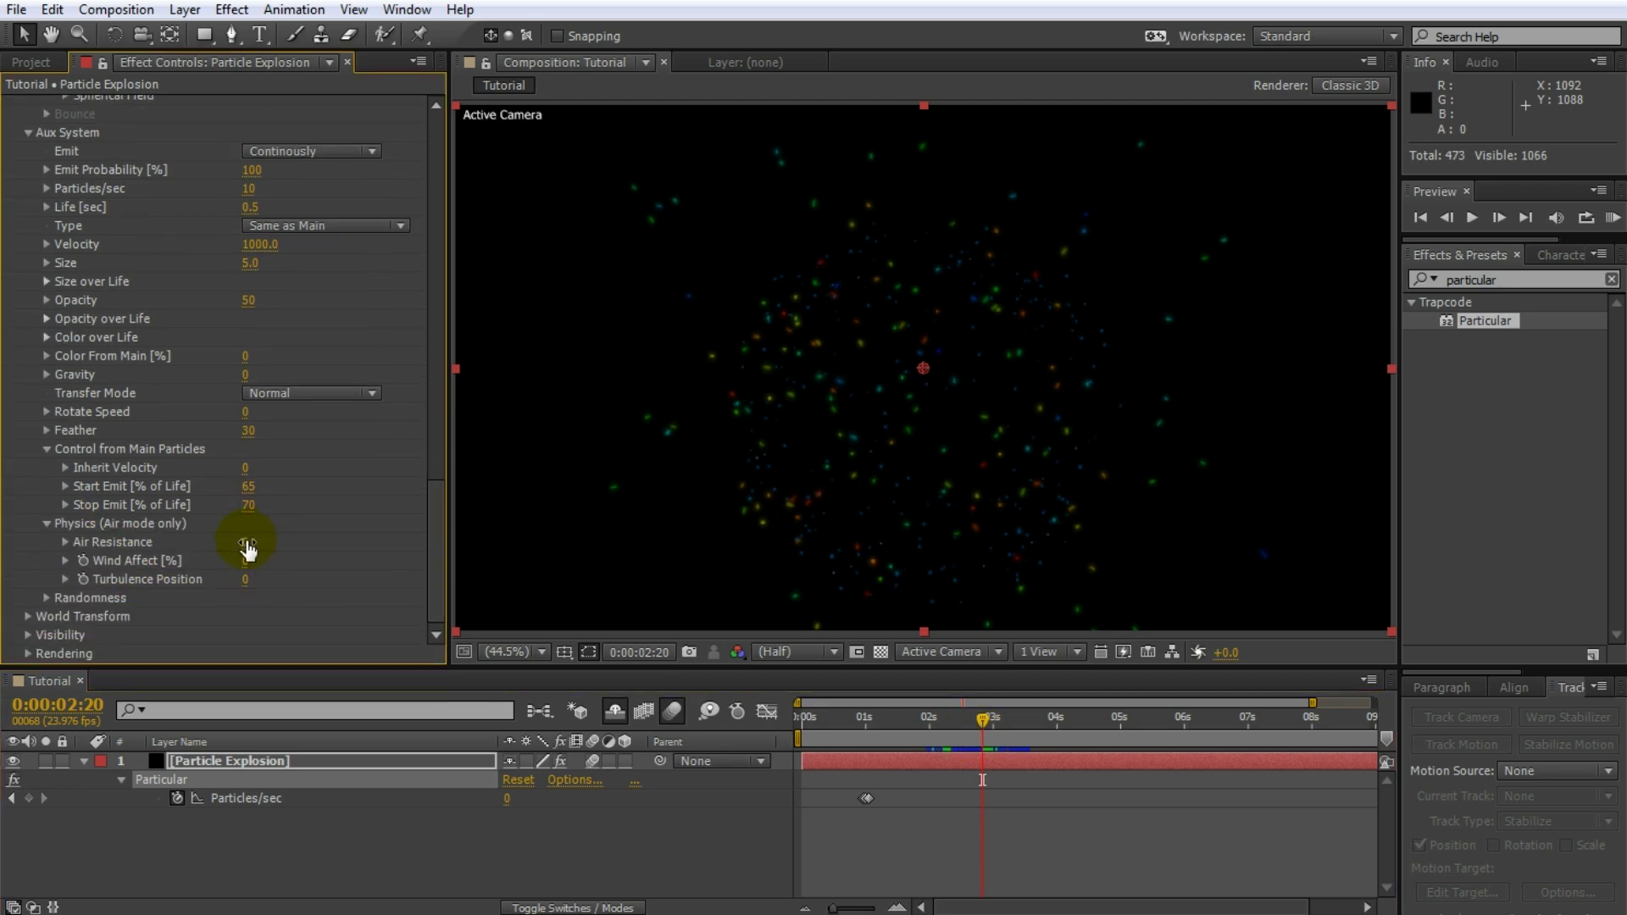
pyautogui.moveTo(246, 543); pyautogui.dragTo(300, 551)
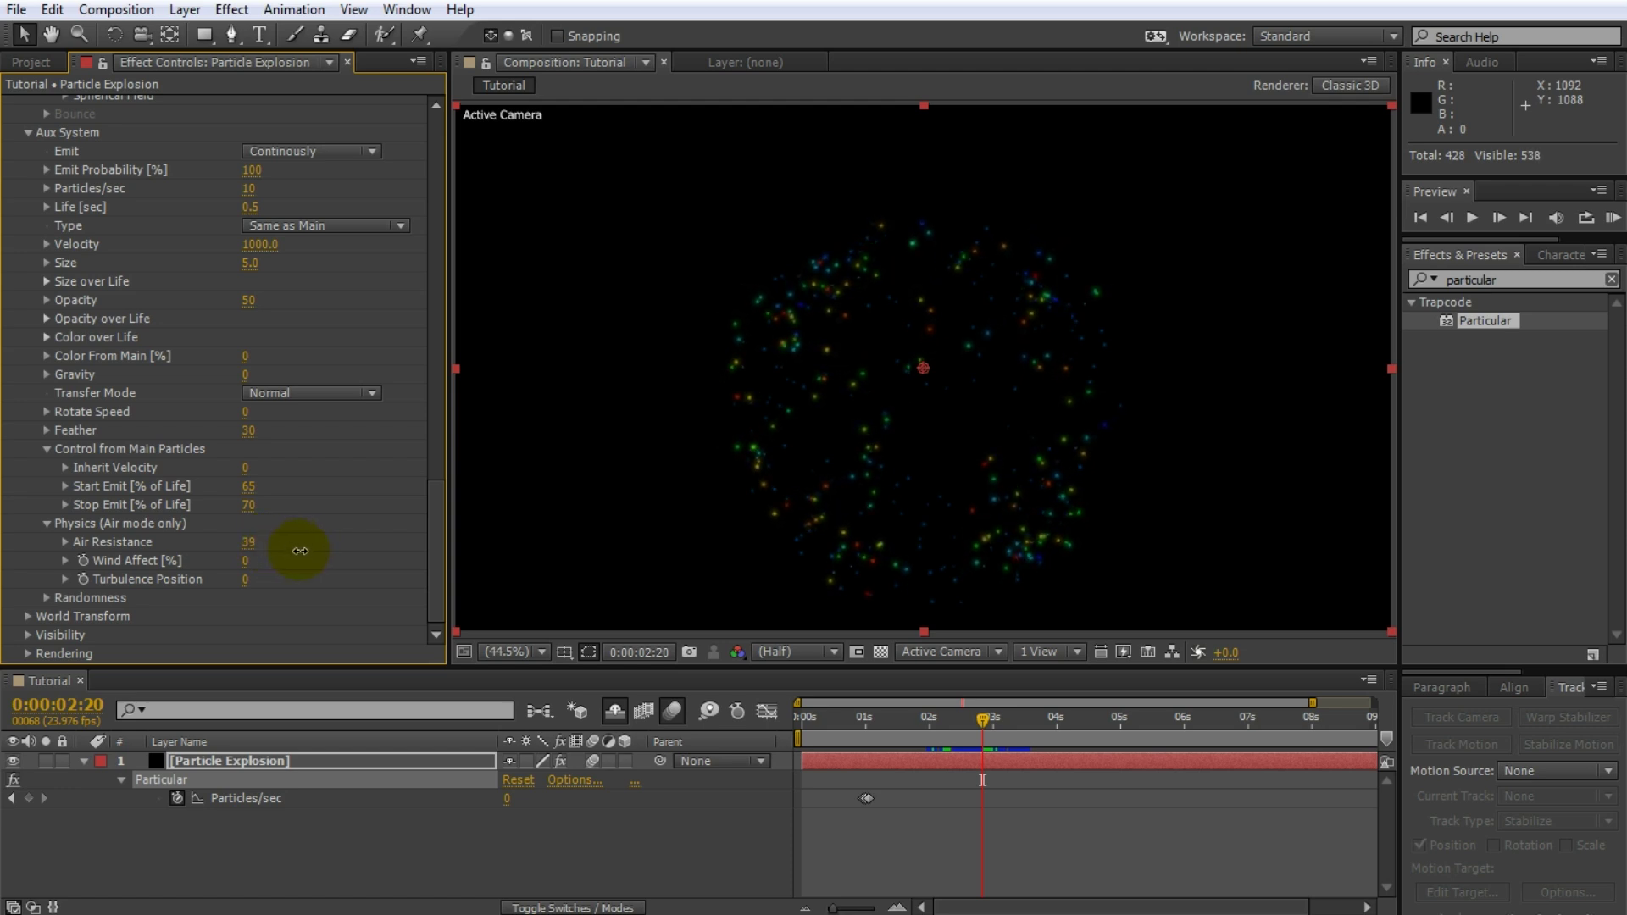
pyautogui.moveTo(979, 719)
pyautogui.mouseDown()
pyautogui.moveTo(939, 717)
pyautogui.moveTo(1060, 725)
pyautogui.moveTo(1001, 724)
pyautogui.mouseUp()
pyautogui.moveTo(261, 262); pyautogui.dragTo(292, 261)
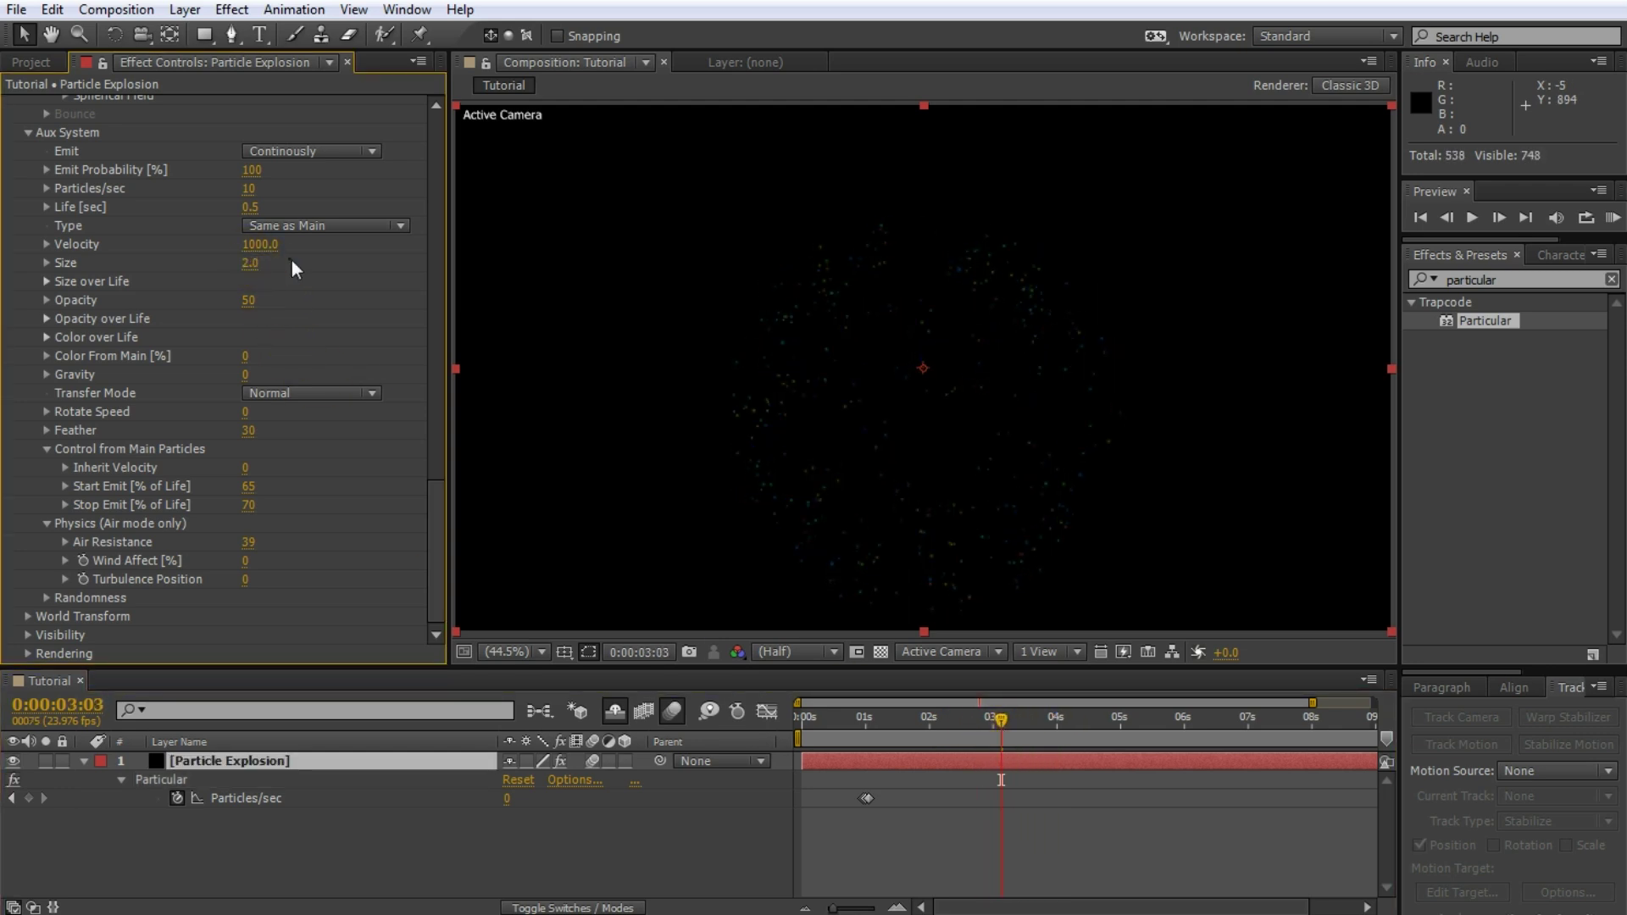
pyautogui.moveTo(947, 720); pyautogui.dragTo(984, 735)
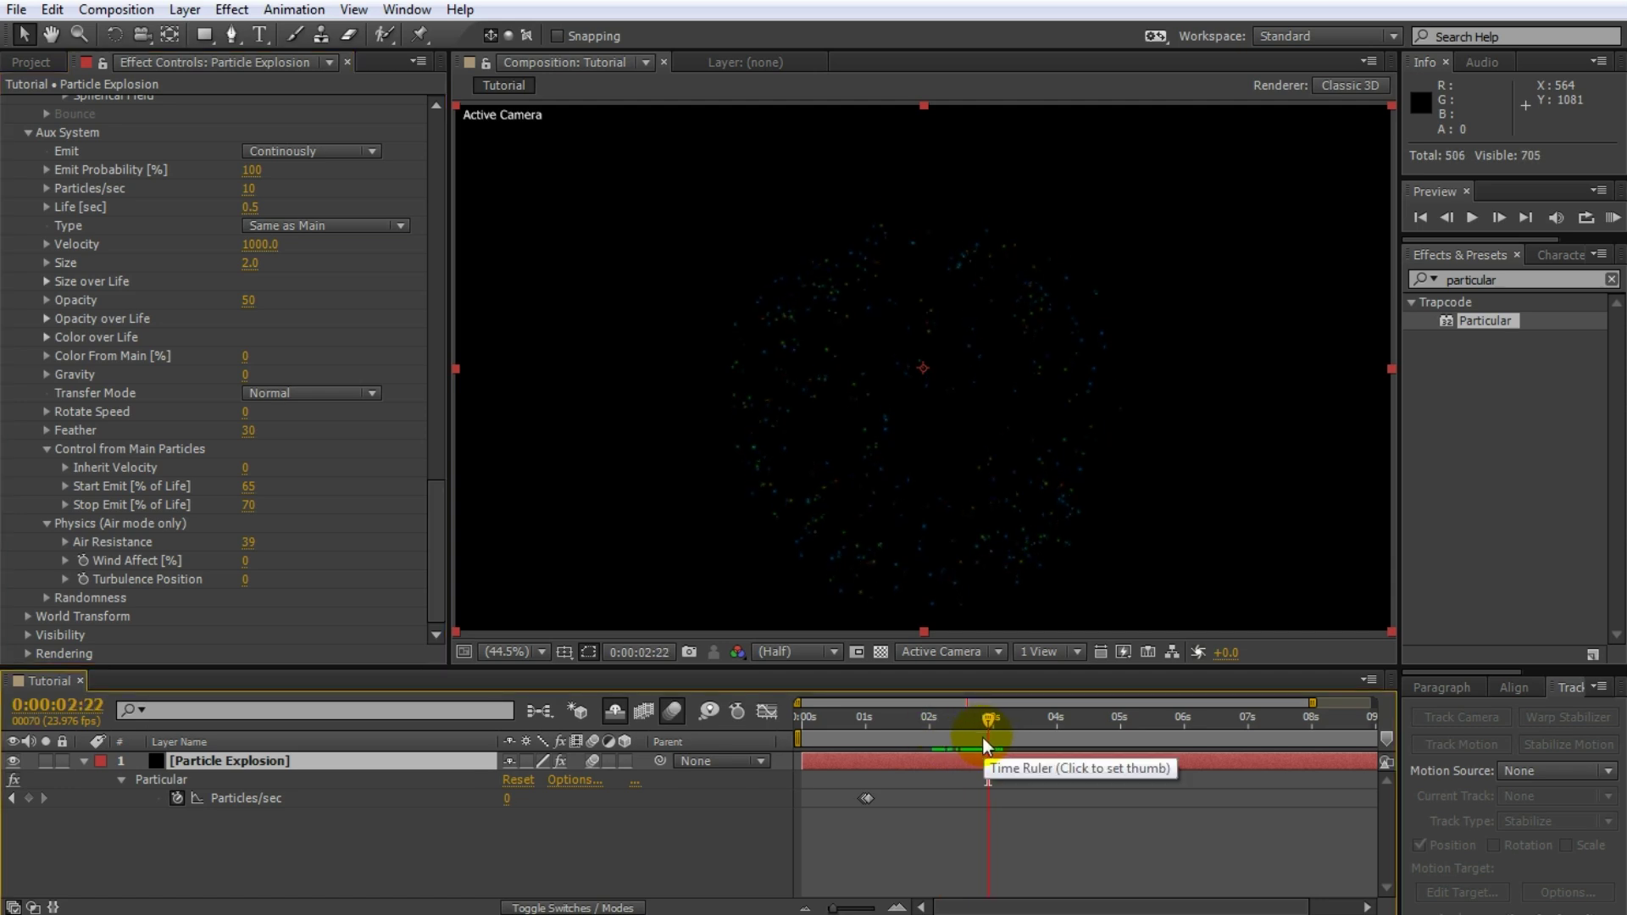
# Make aux particles shrink over life and reset aux Color over Life to white-to-black.
pyautogui.click(45, 283)
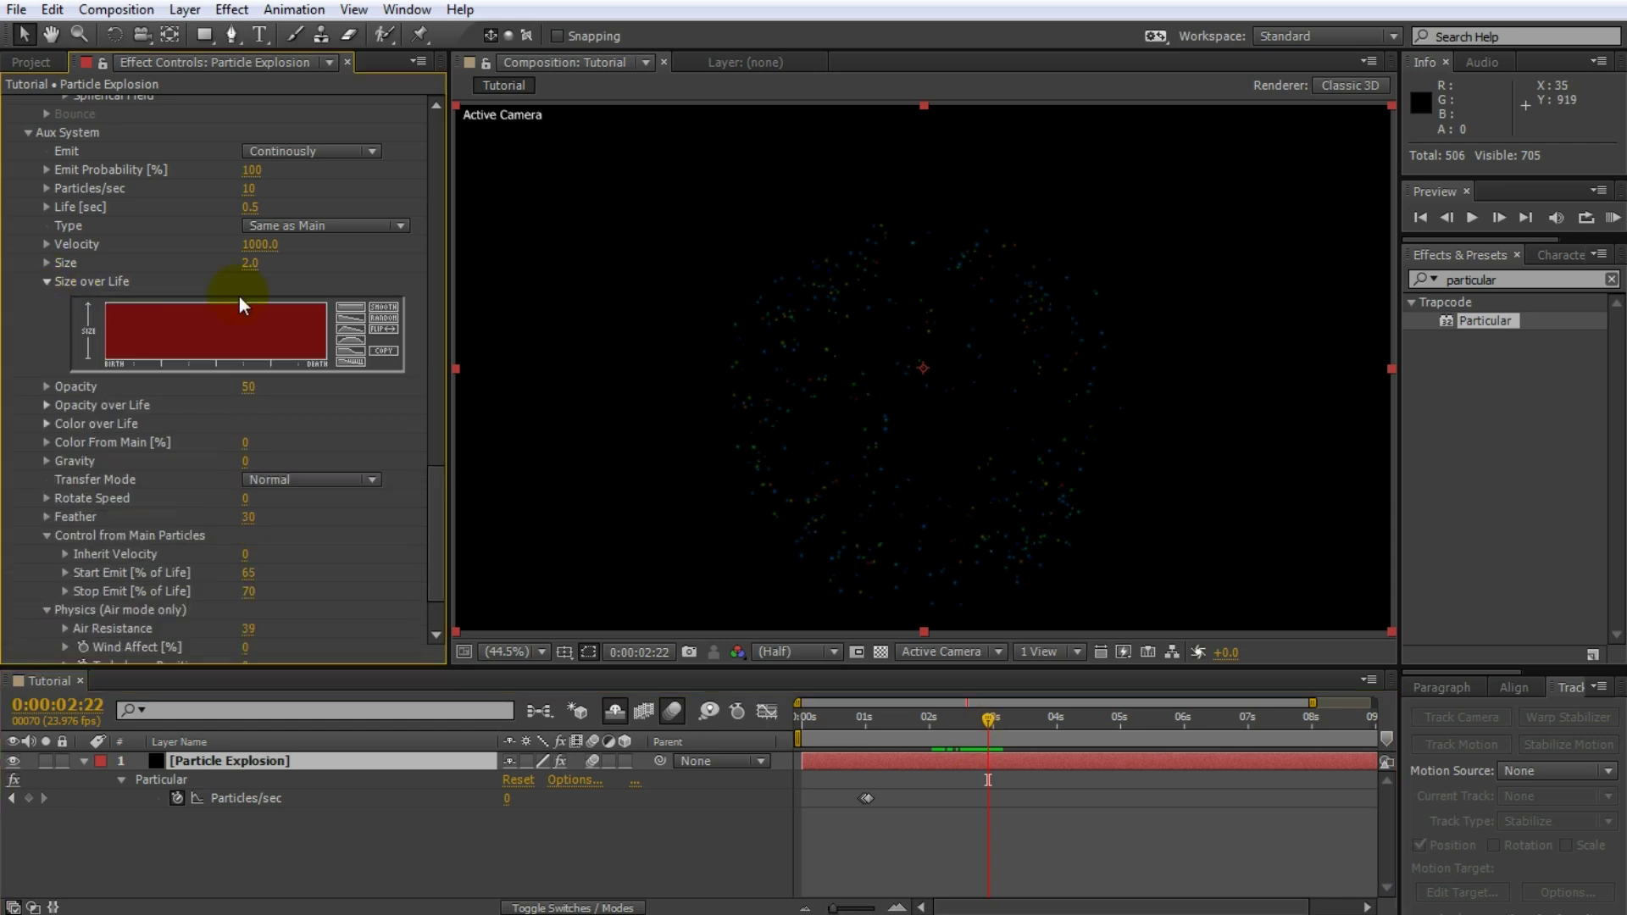
pyautogui.click(359, 318)
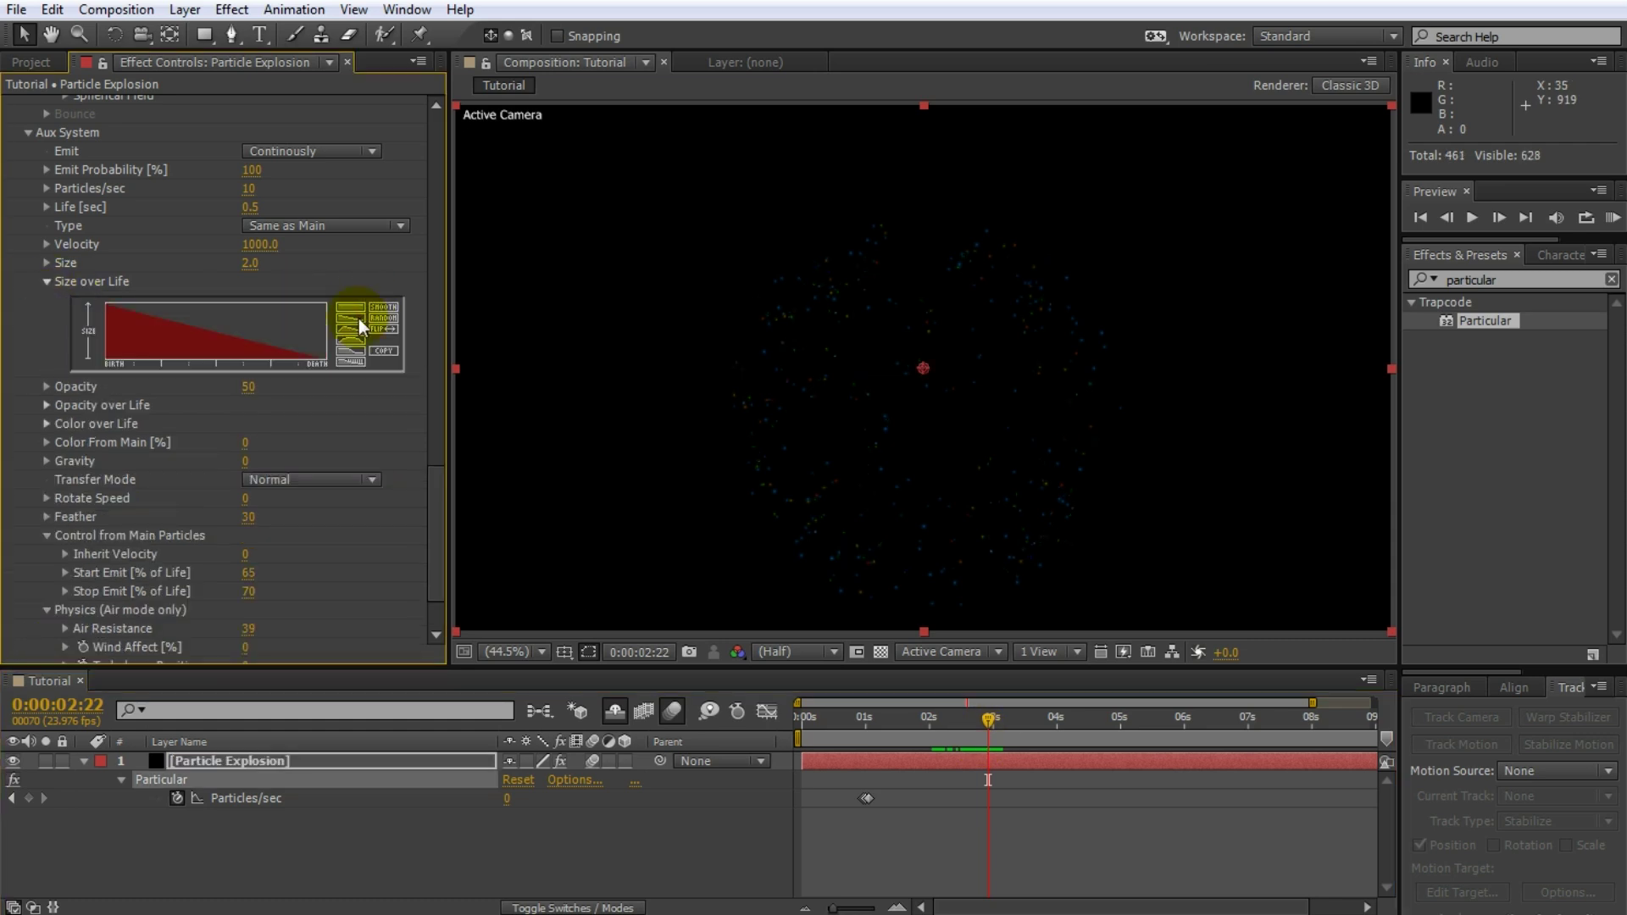
pyautogui.click(45, 424)
pyautogui.click(361, 491)
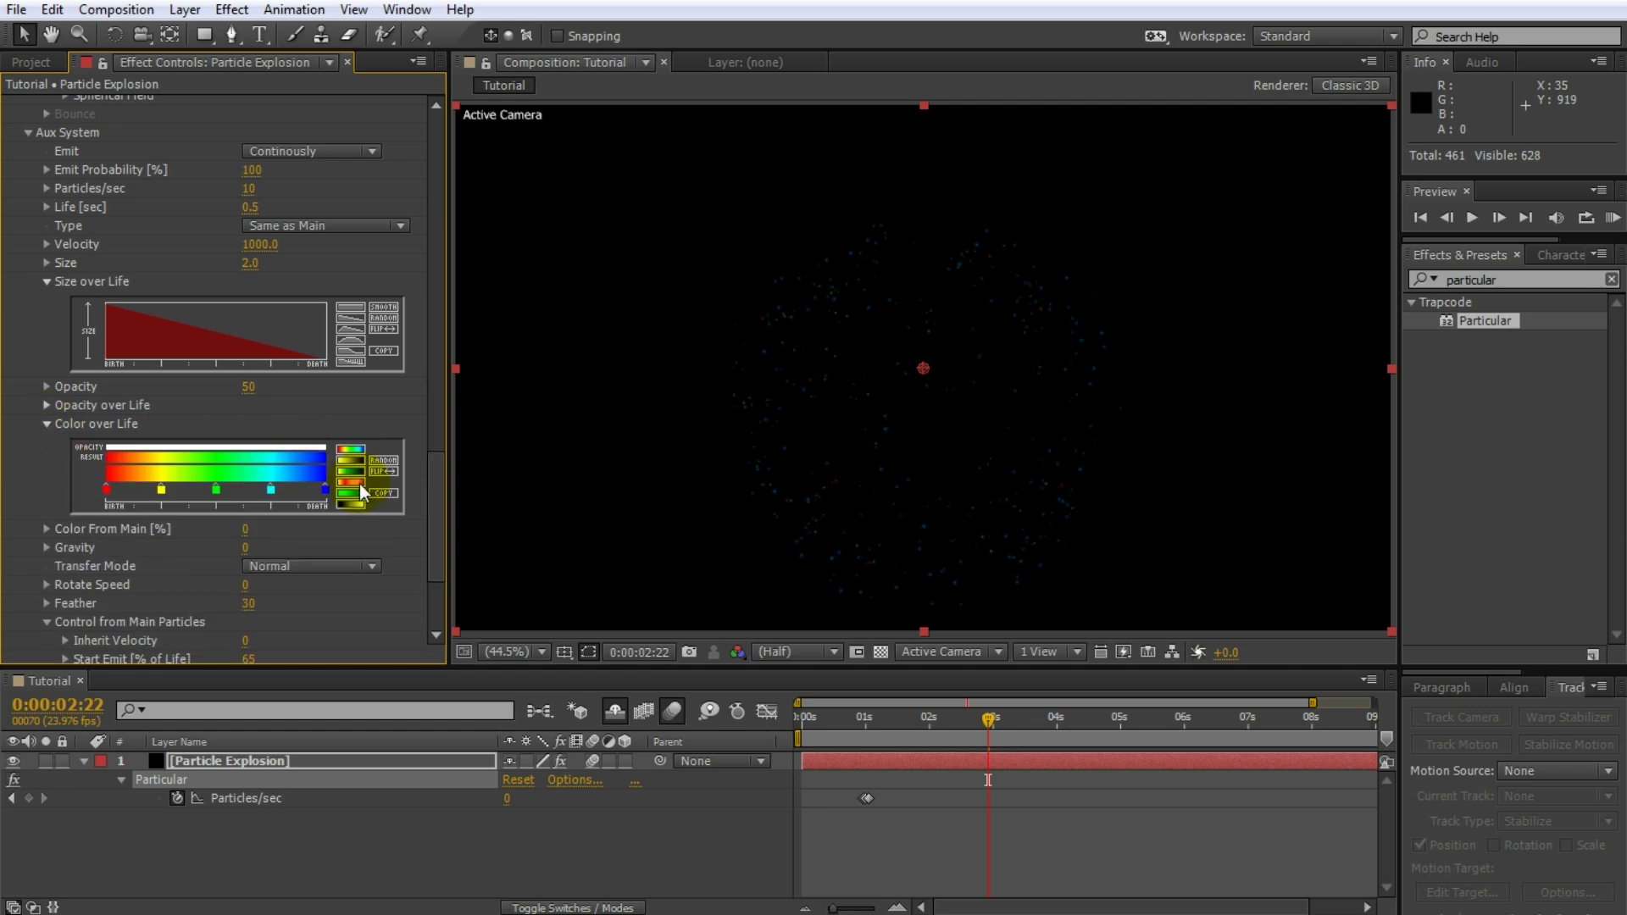
pyautogui.click(351, 460)
# Colour the aux birth stop yellow and delete the death stop for solid yellow.
pyautogui.click(108, 491)
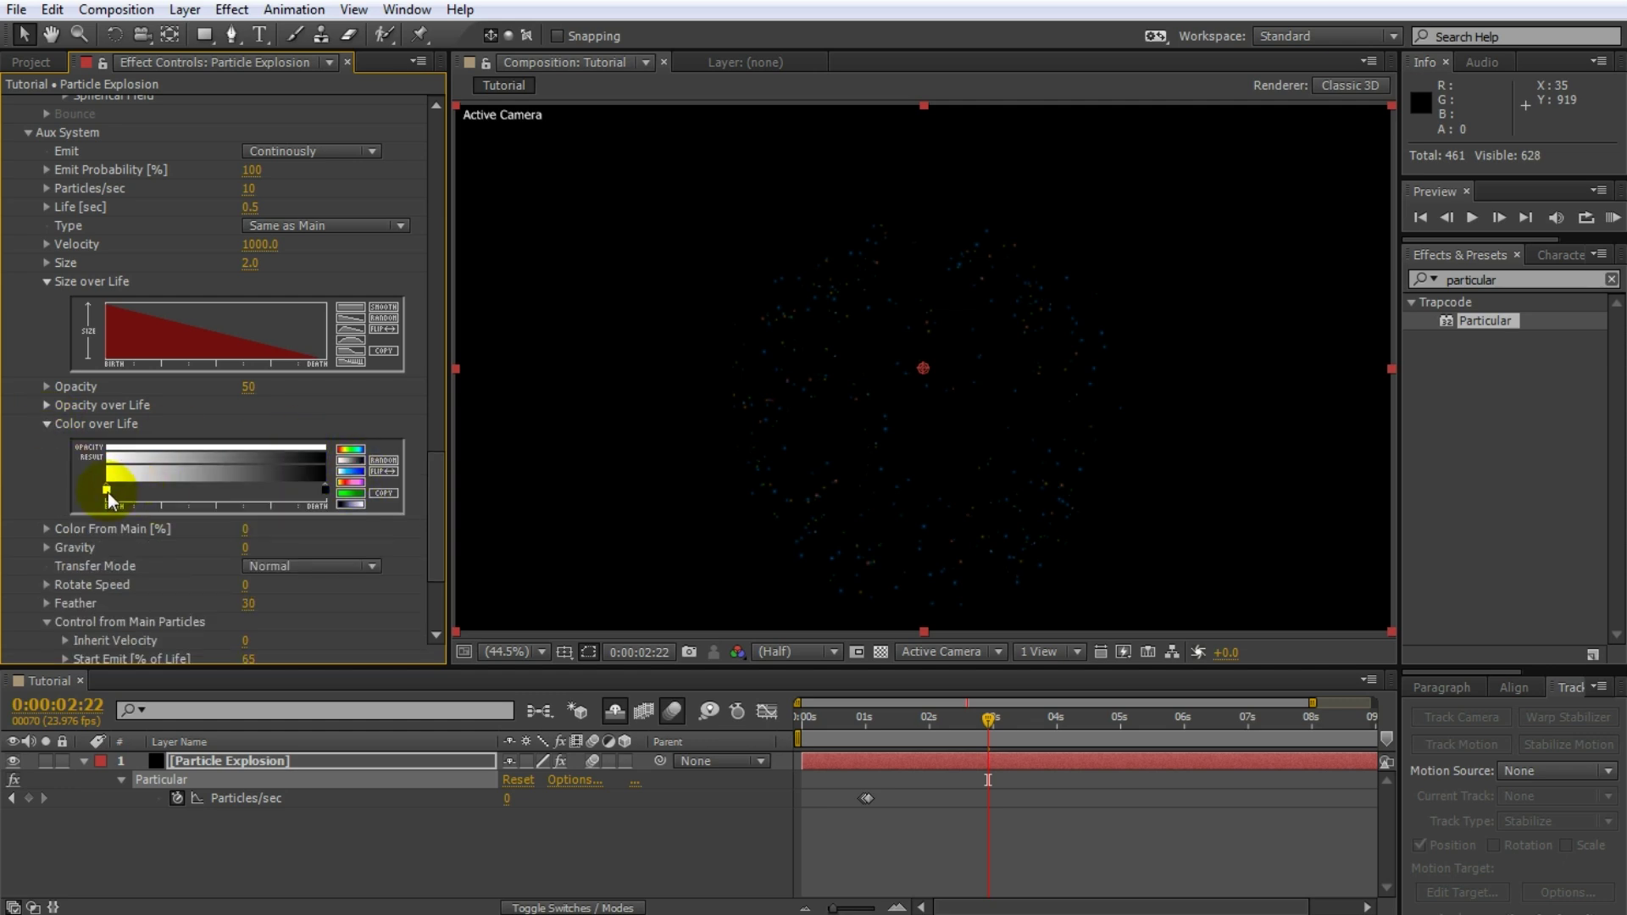
pyautogui.click(624, 624)
pyautogui.click(750, 683)
pyautogui.click(452, 574)
pyautogui.click(715, 710)
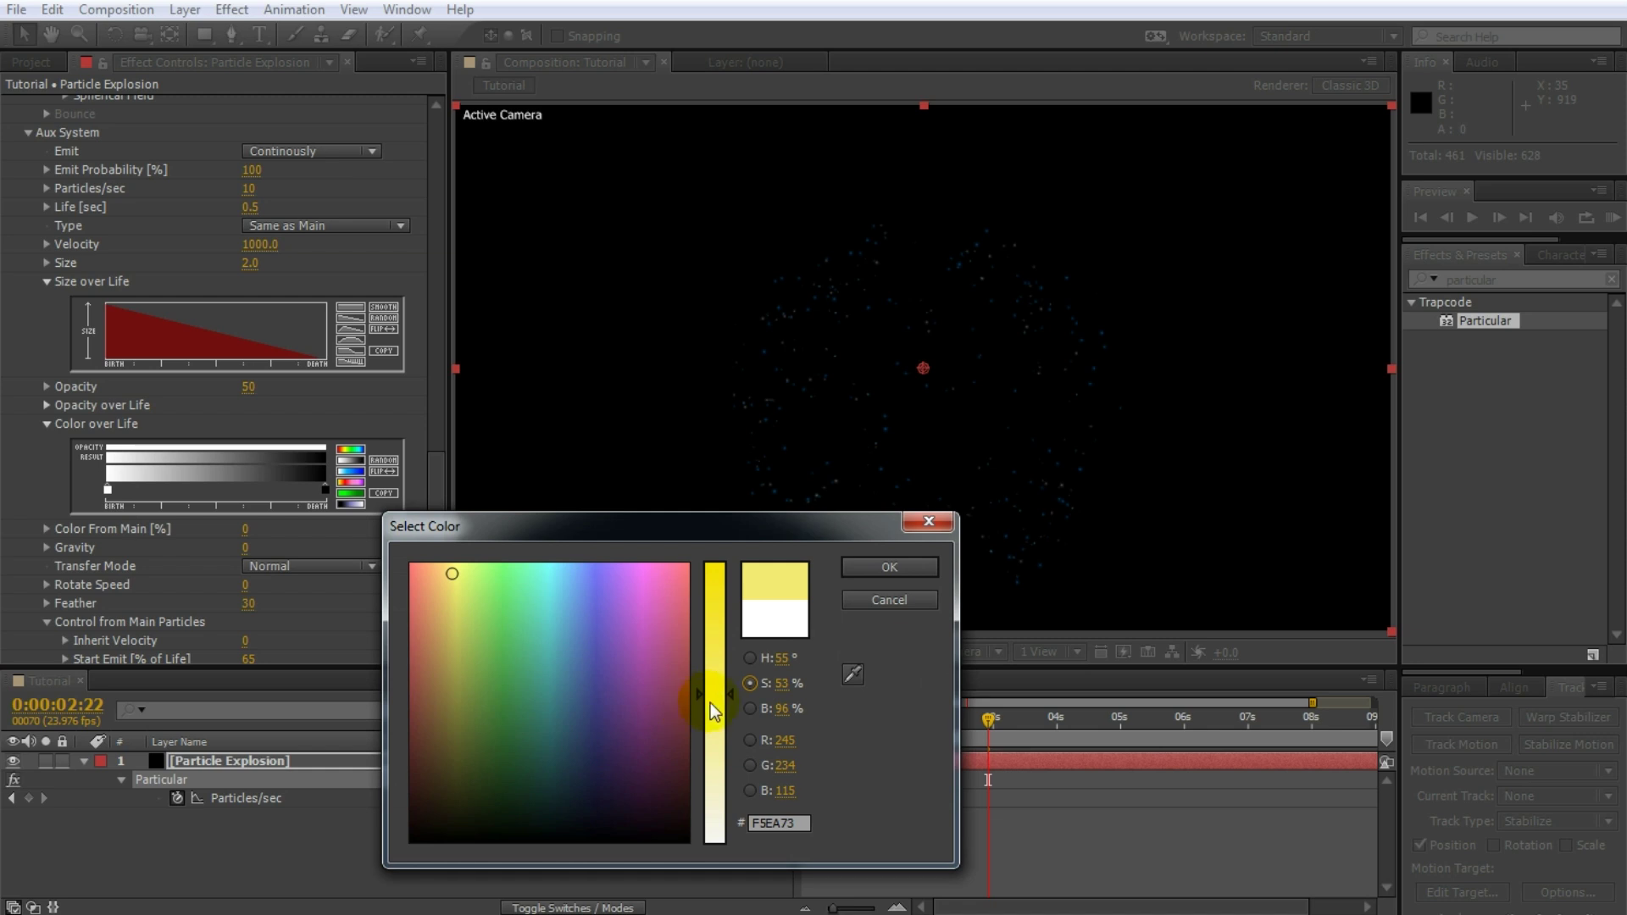
pyautogui.moveTo(714, 710); pyautogui.dragTo(708, 668)
pyautogui.click(892, 567)
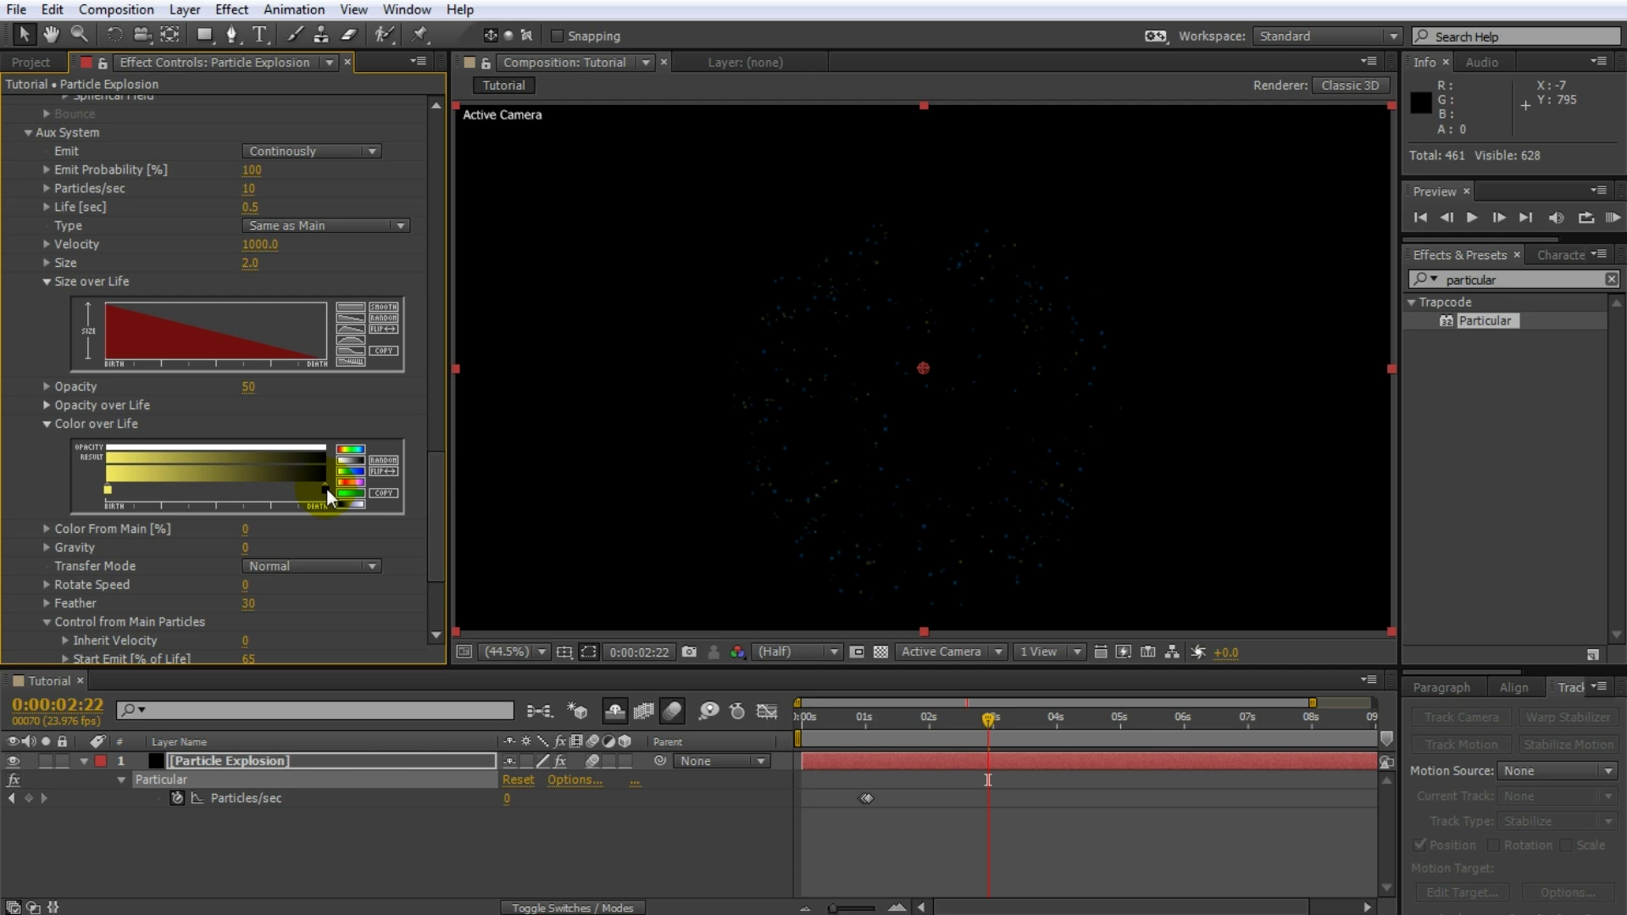
pyautogui.moveTo(327, 486); pyautogui.dragTo(329, 534)
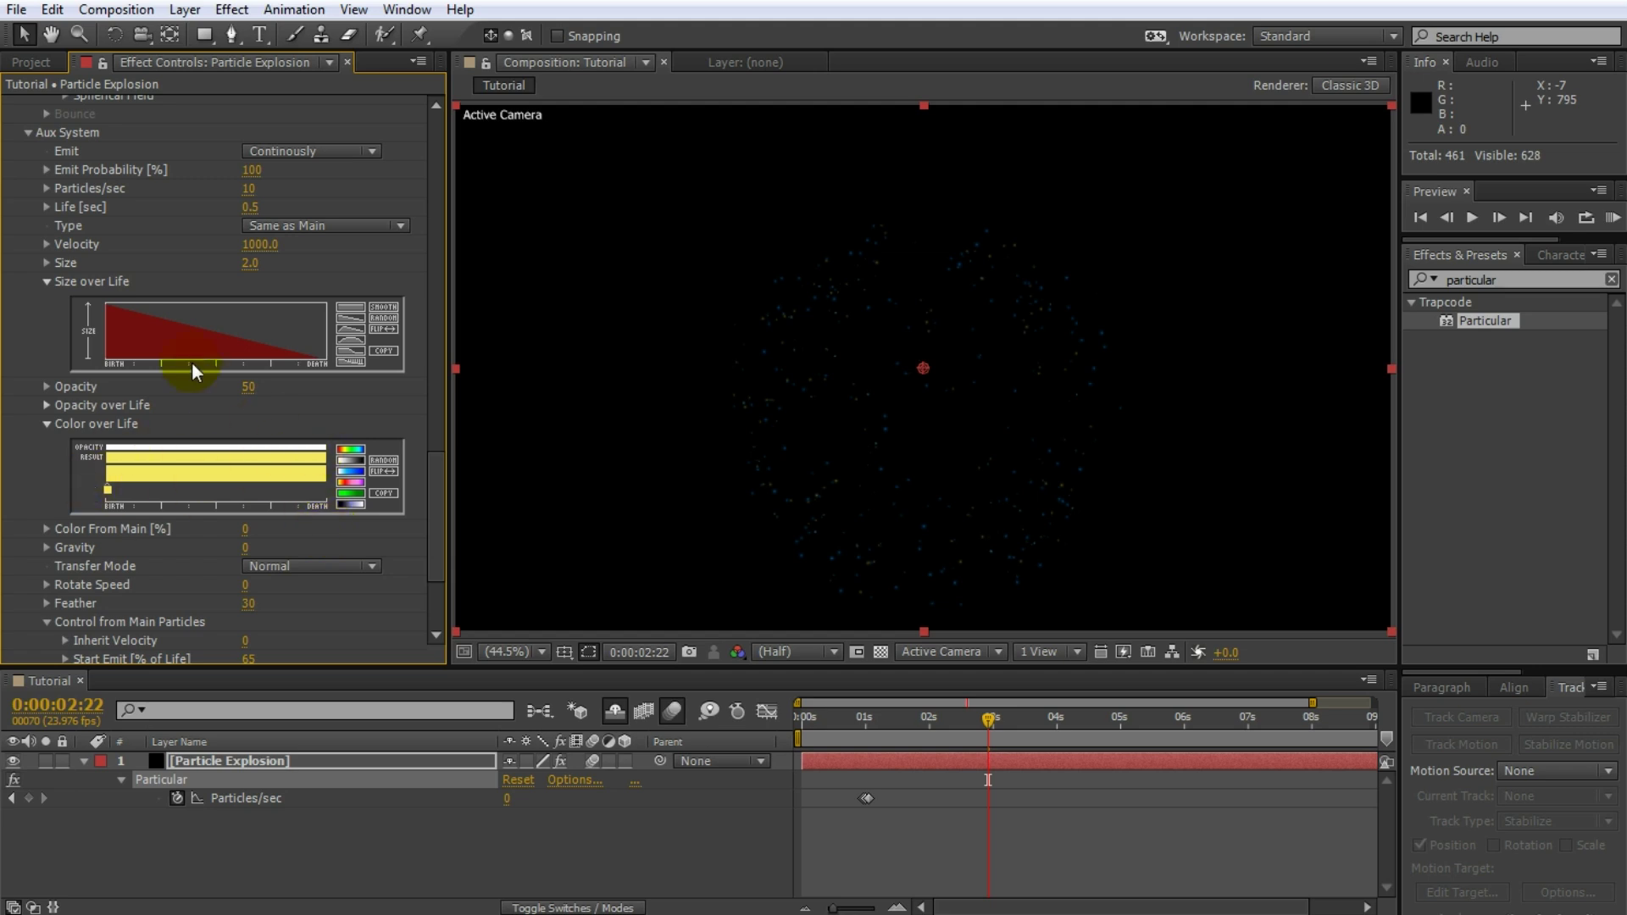
pyautogui.moveTo(995, 724); pyautogui.dragTo(948, 729)
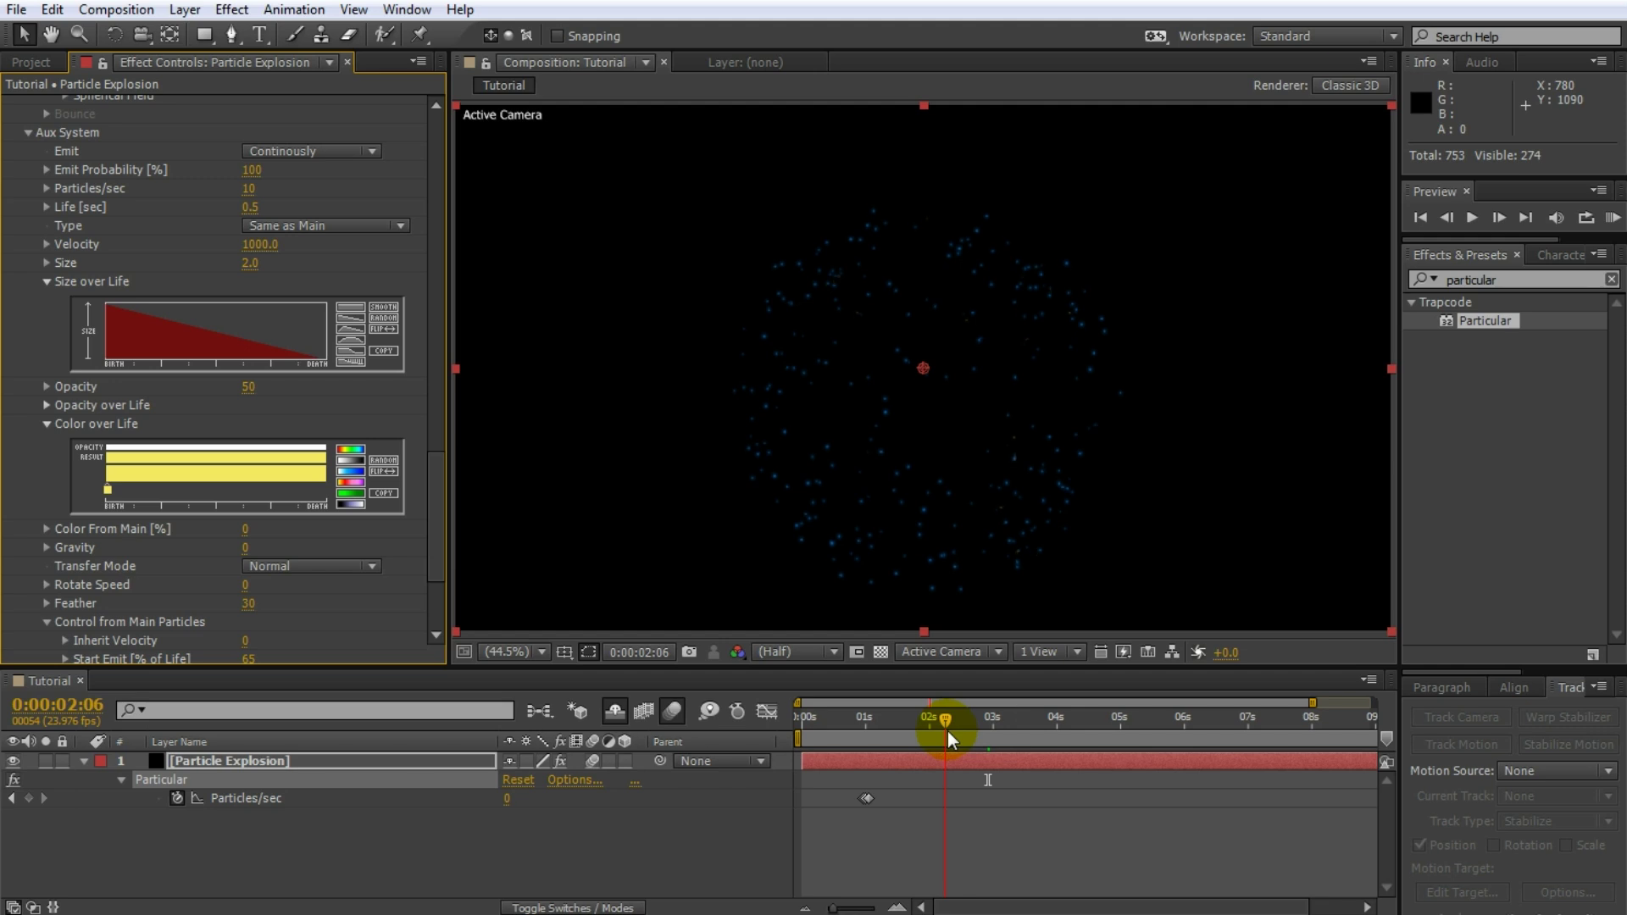
# Lower the yellow stop's saturation to a pale cream.
pyautogui.moveTo(947, 730); pyautogui.dragTo(1009, 730)
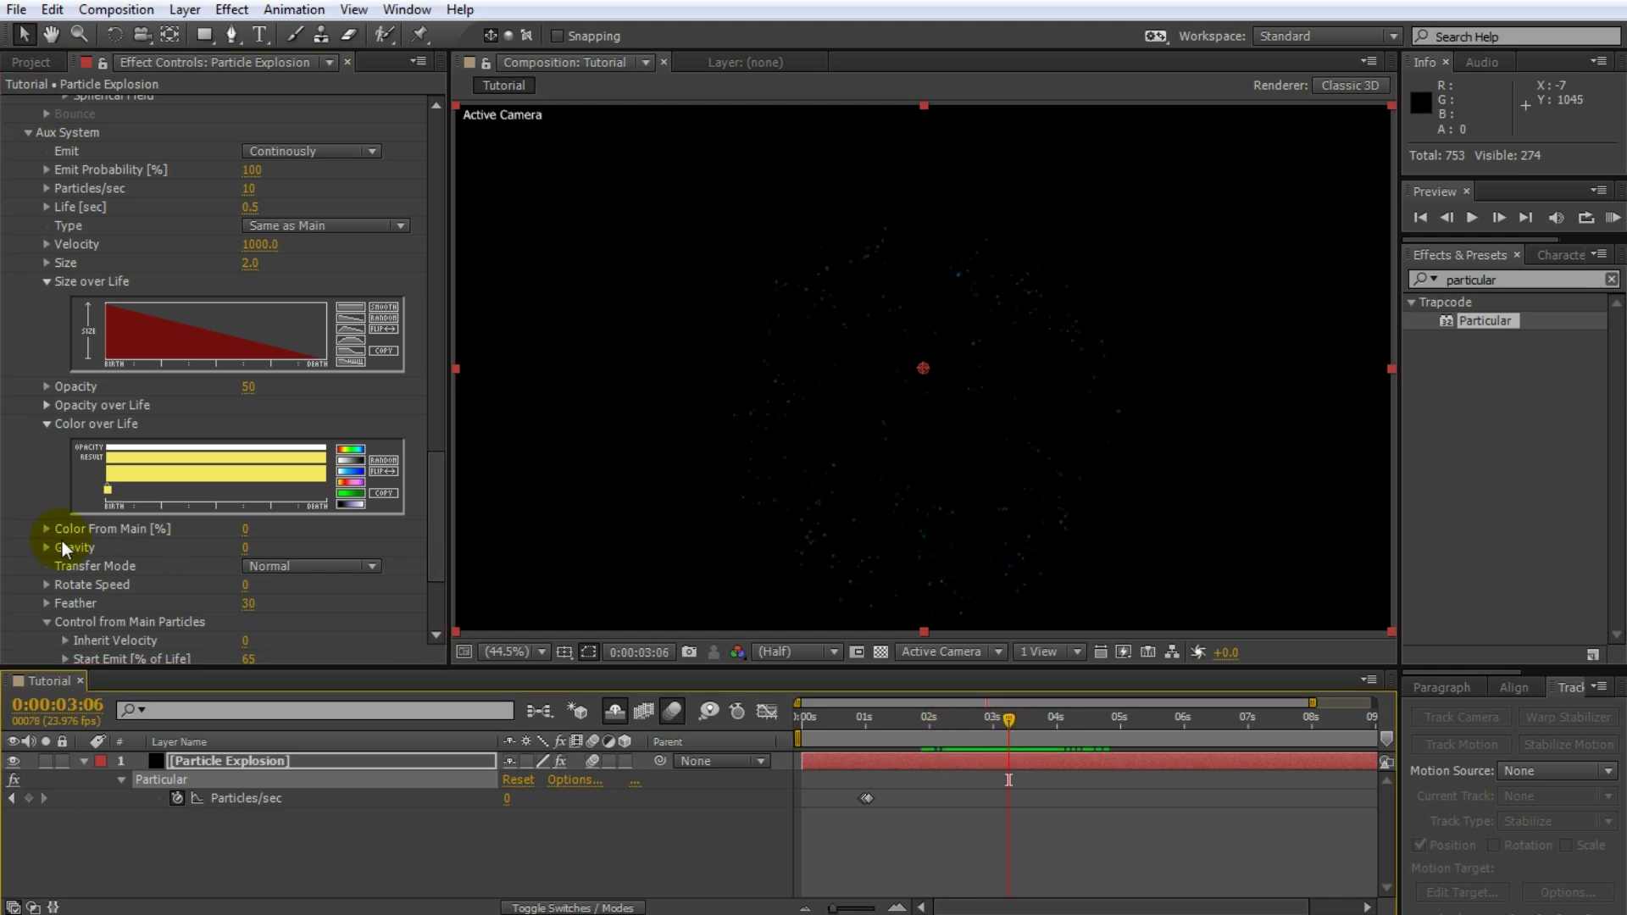
pyautogui.doubleClick(108, 489)
pyautogui.moveTo(710, 719); pyautogui.dragTo(734, 795)
pyautogui.press('Return')
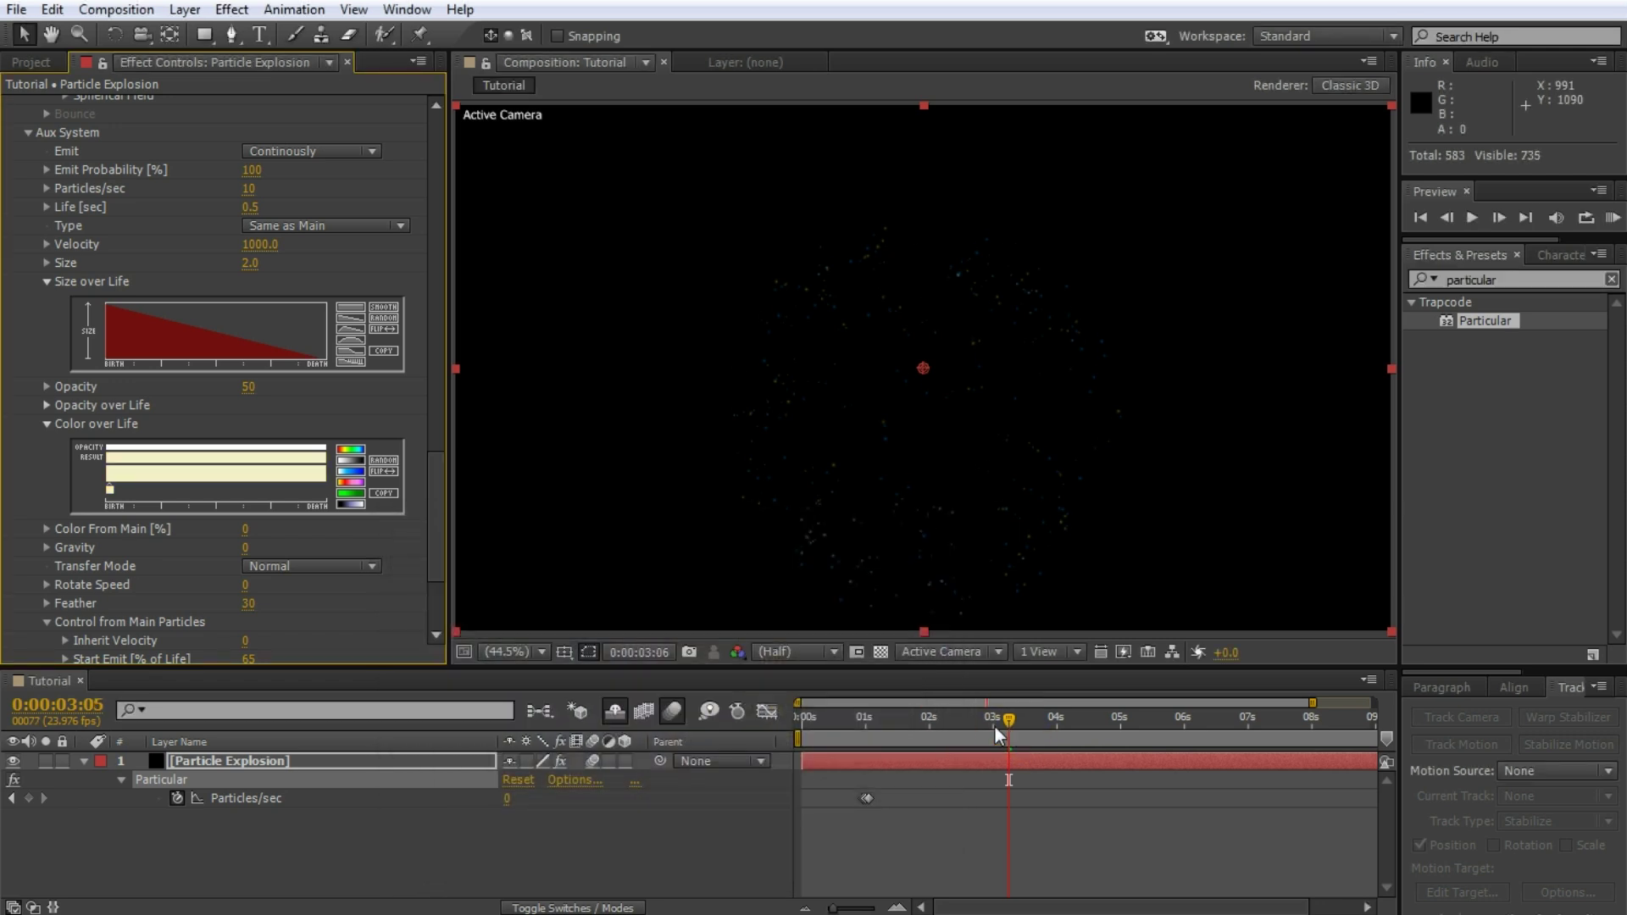
pyautogui.moveTo(1009, 719); pyautogui.dragTo(851, 712)
# Preview the burst animation with the layer deselected.
pyautogui.click(943, 840)
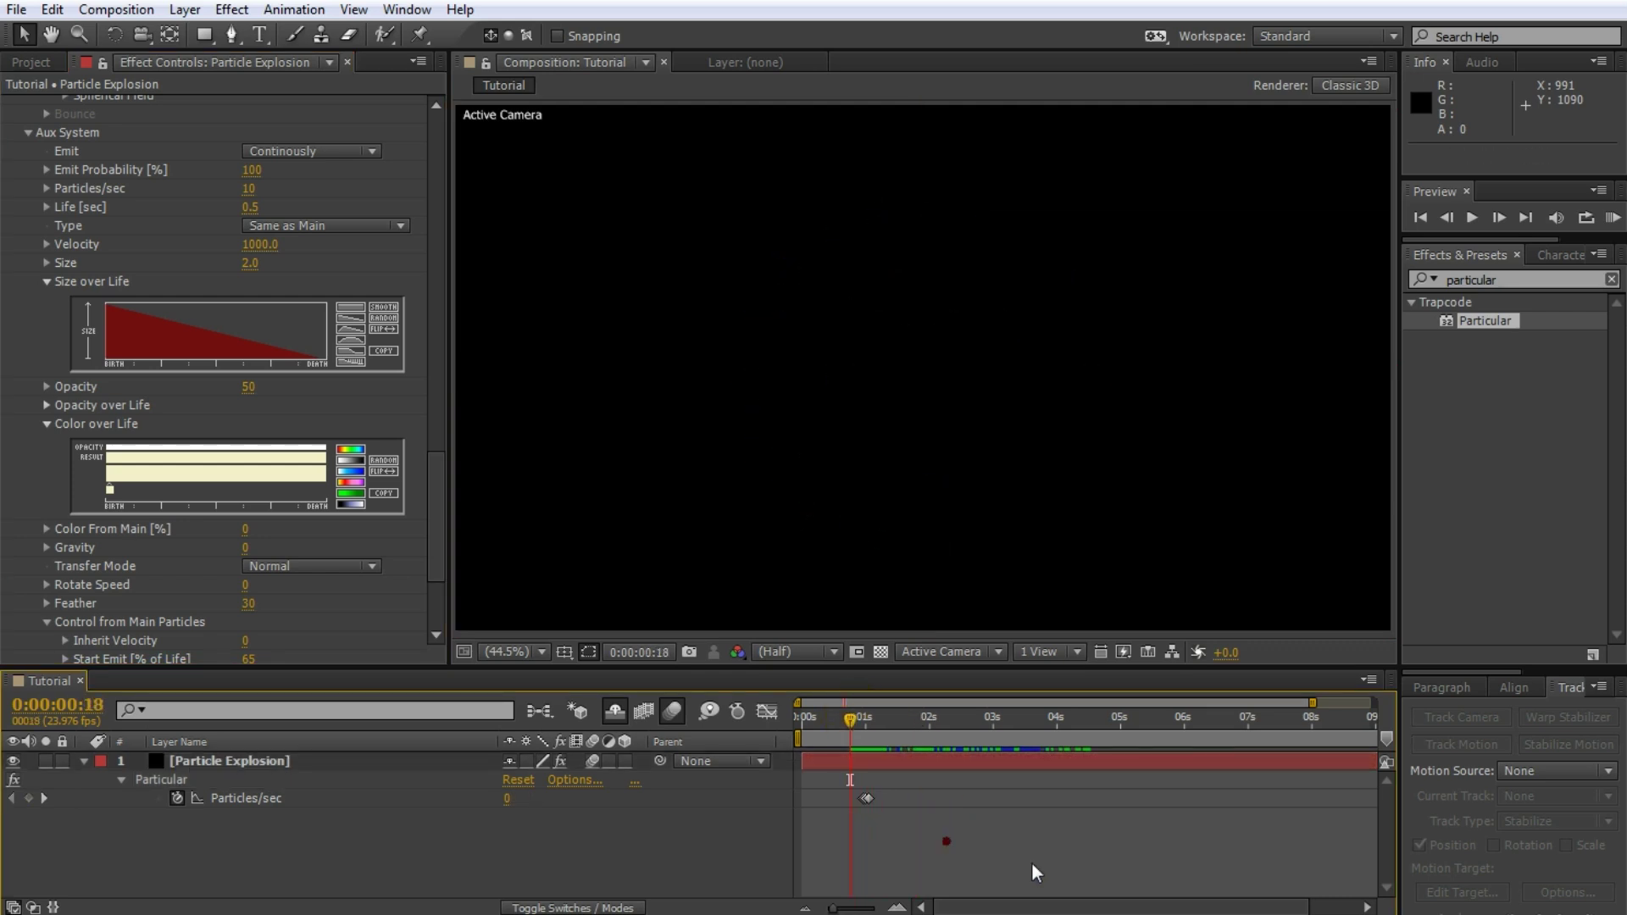
pyautogui.press('space')
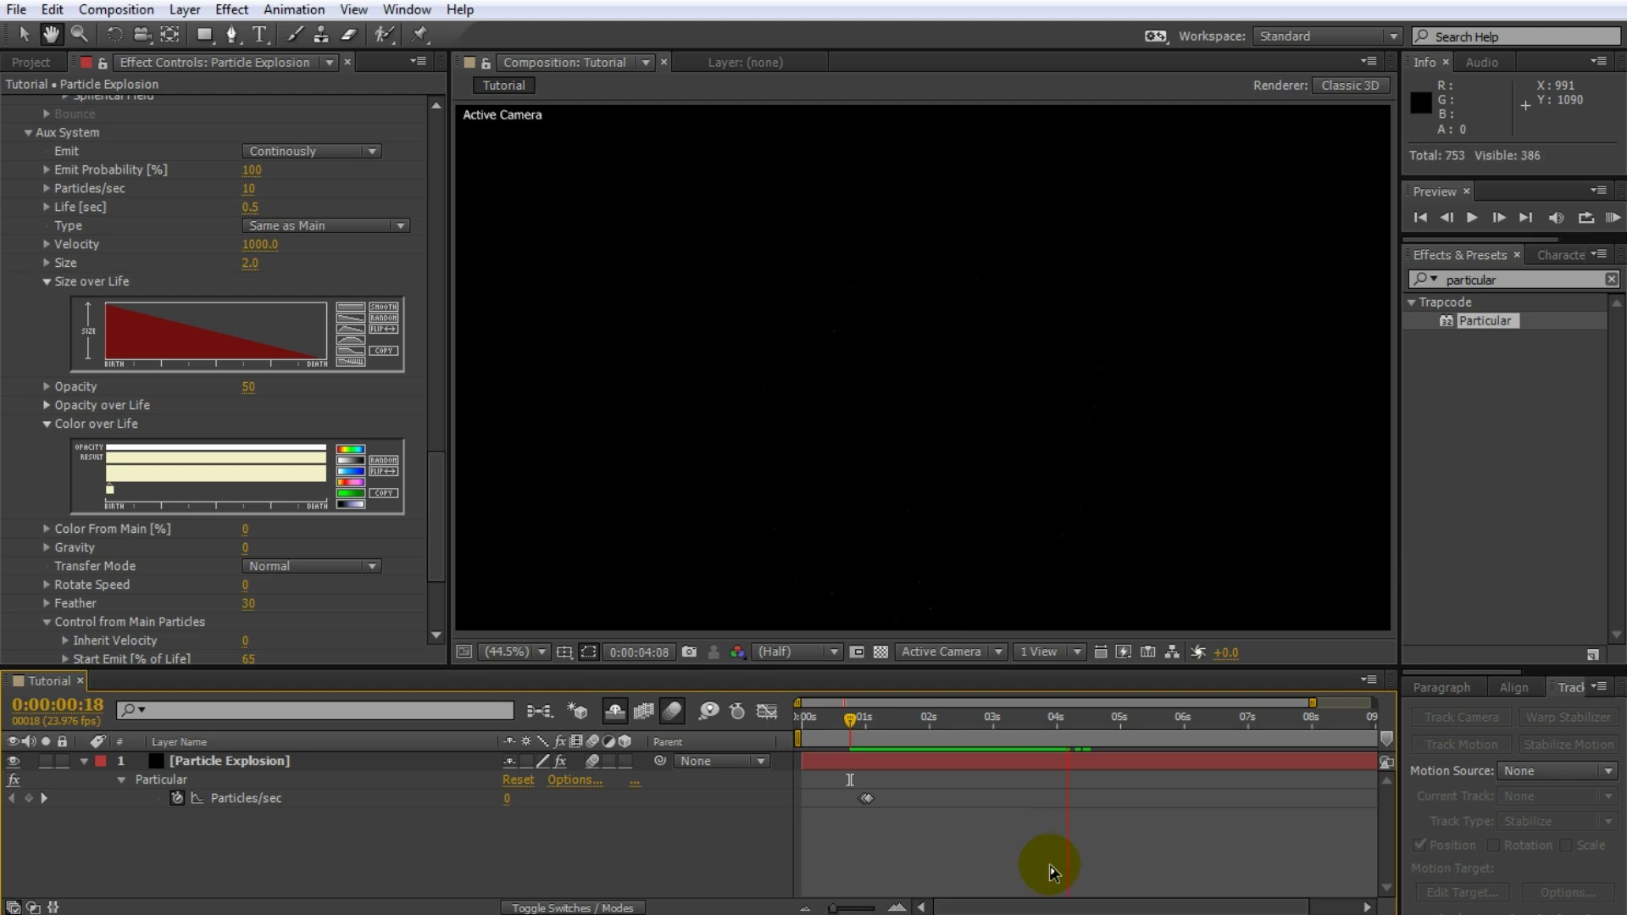
pyautogui.click(1064, 731)
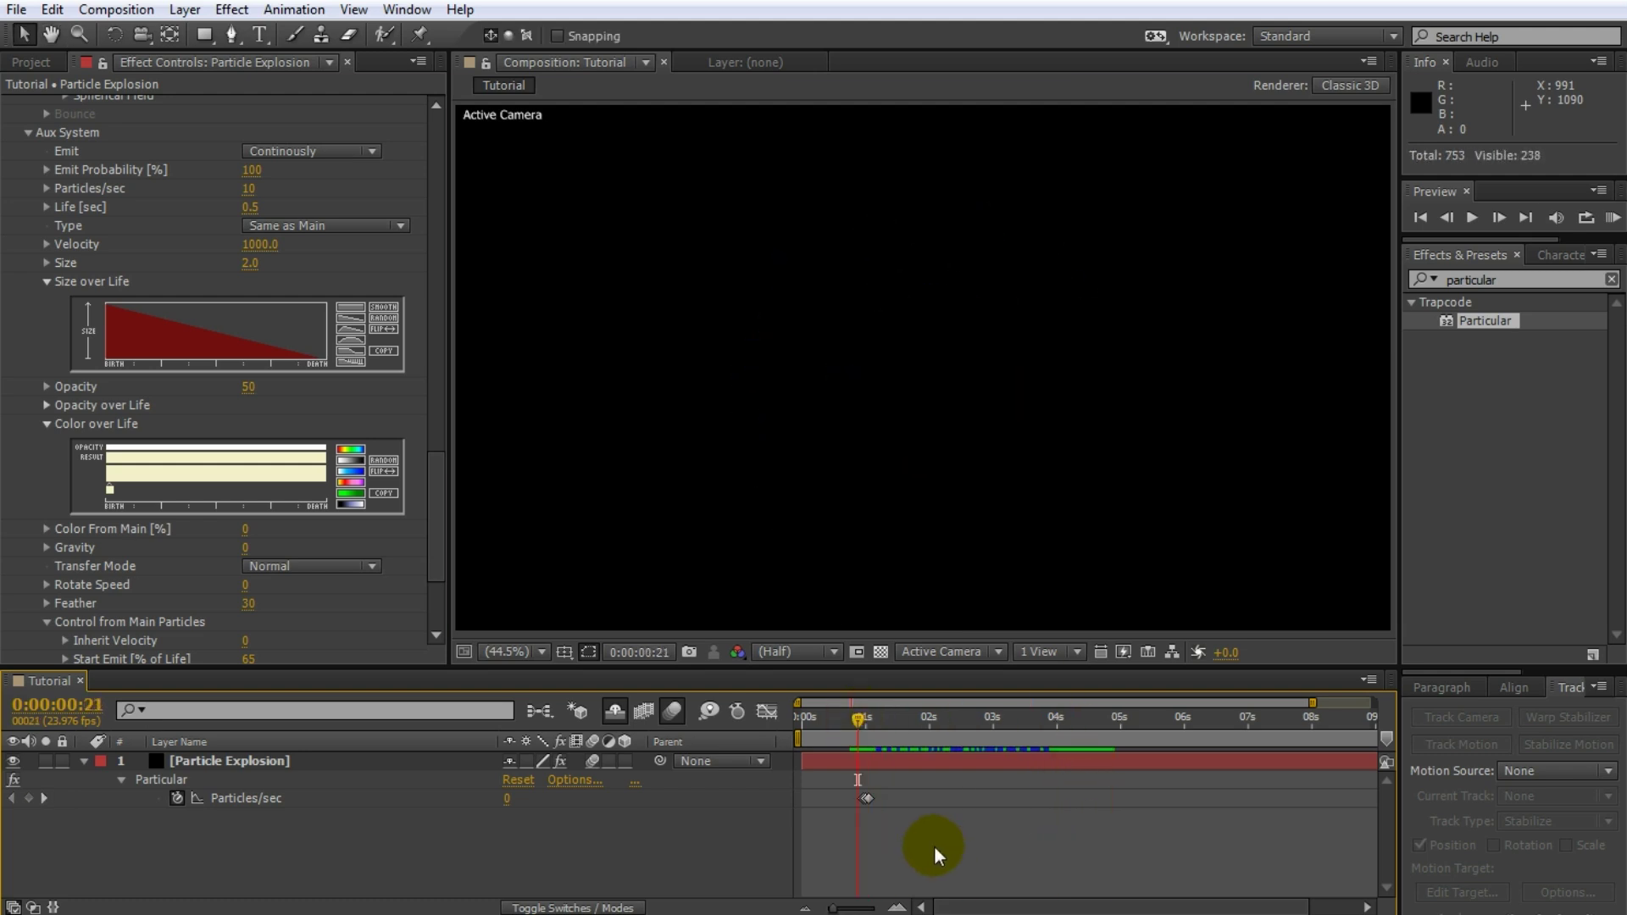
pyautogui.press('space')
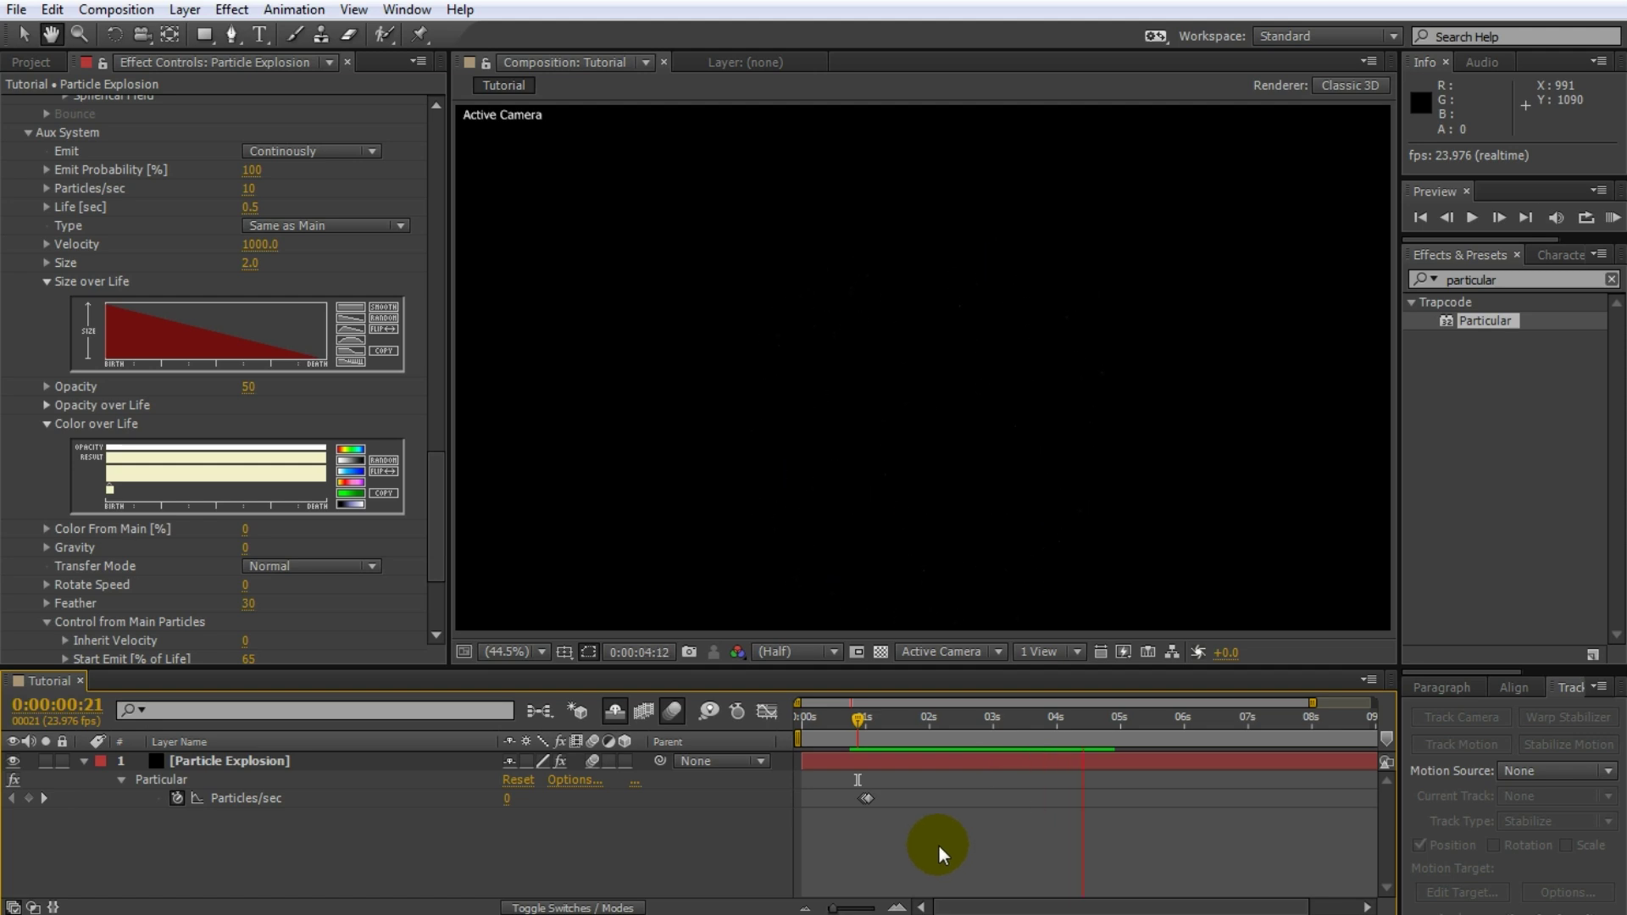
pyautogui.press('space')
# Set main Opacity over Life to a falling ramp and Size over Life to flat, then preview.
pyautogui.moveTo(434, 525); pyautogui.dragTo(446, 319)
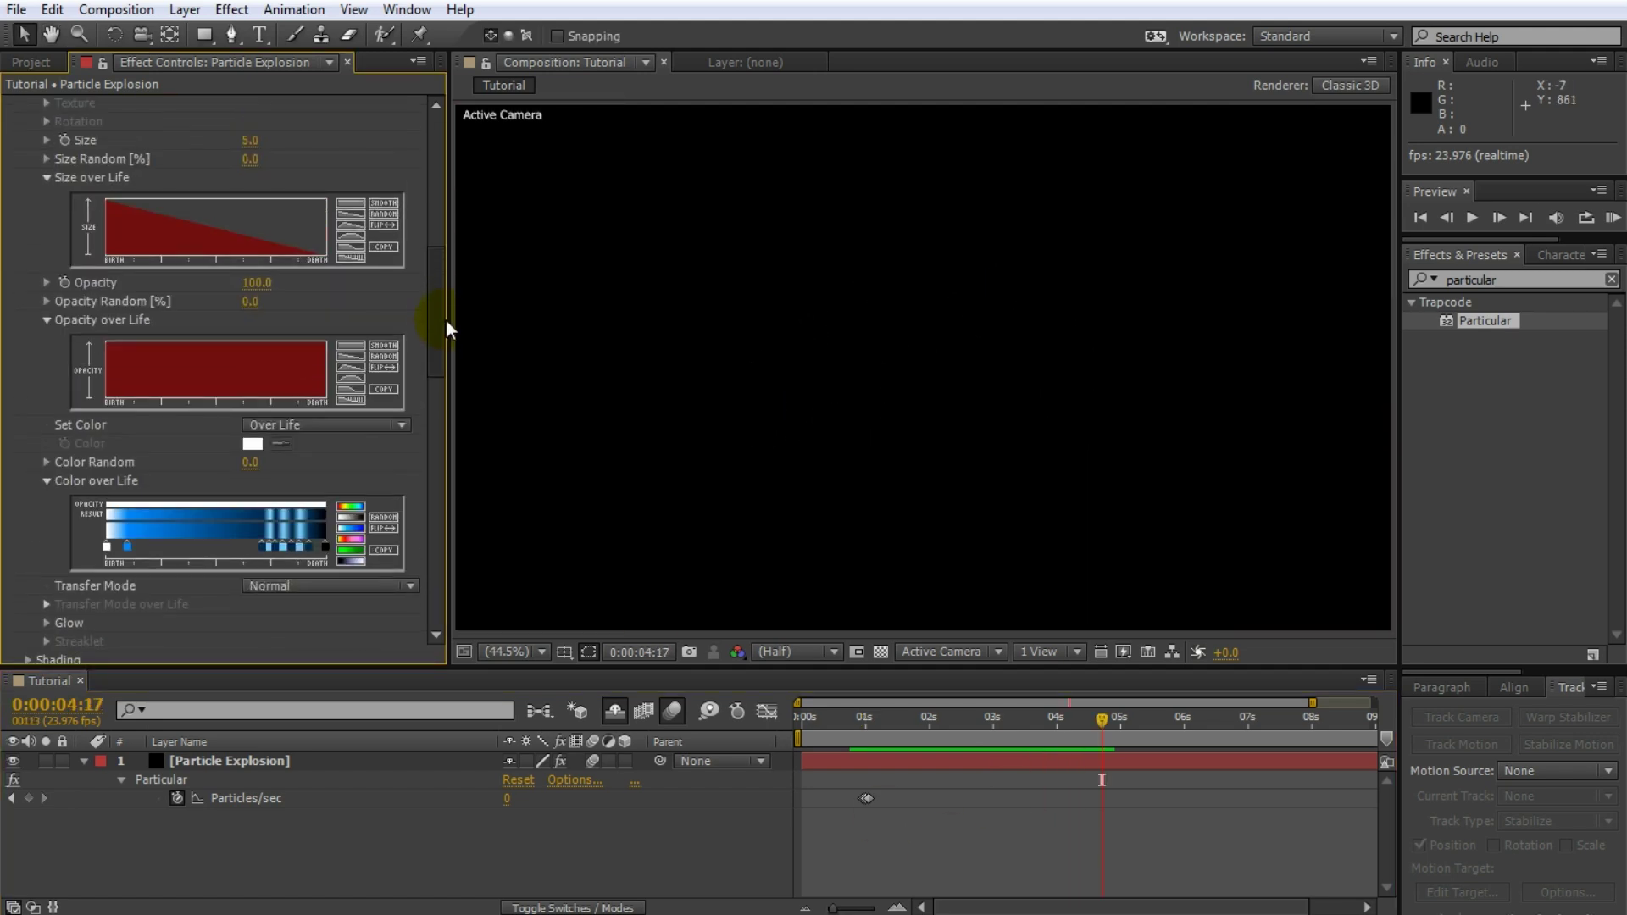
pyautogui.click(356, 358)
pyautogui.click(349, 208)
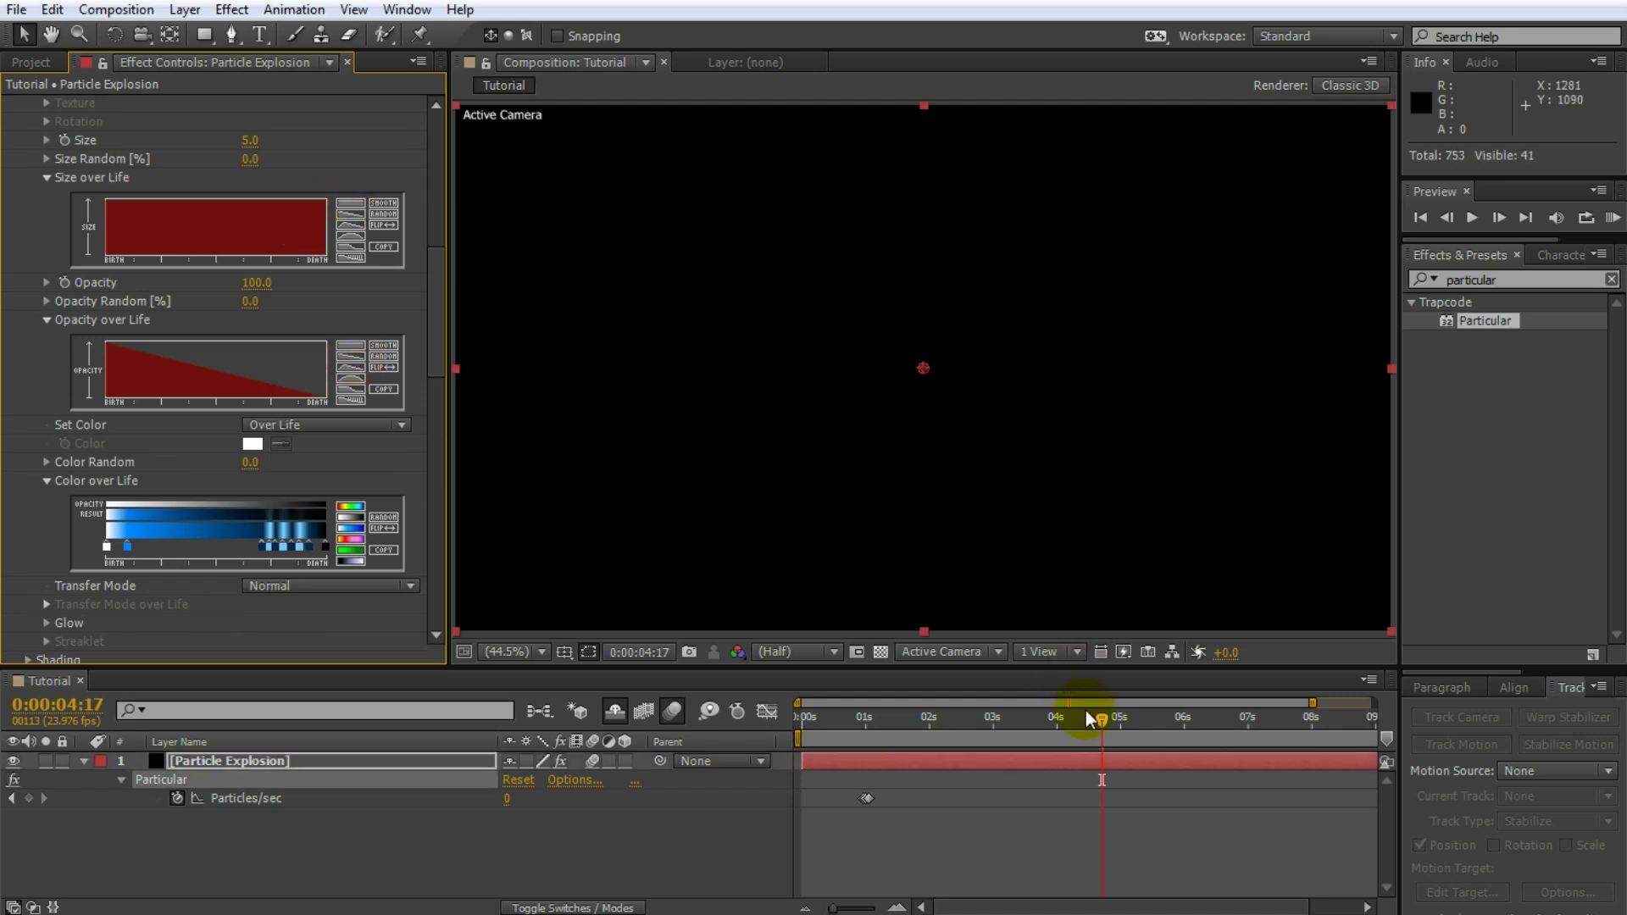
pyautogui.moveTo(1089, 719); pyautogui.dragTo(850, 720)
pyautogui.click(957, 843)
pyautogui.press('space')
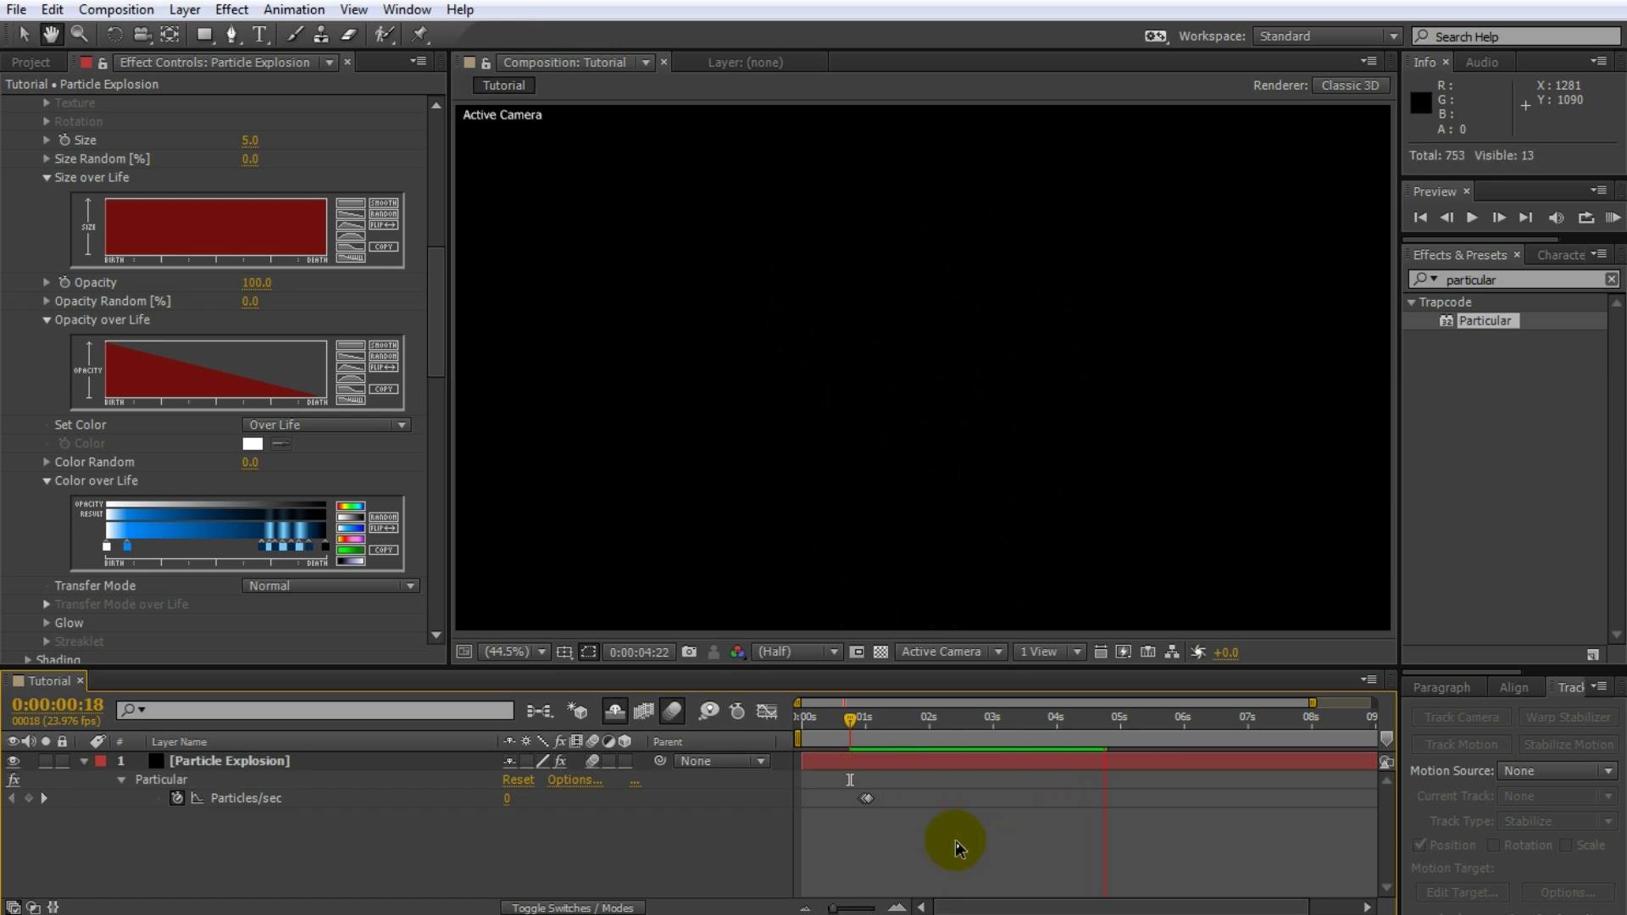
pyautogui.moveTo(1115, 717); pyautogui.dragTo(938, 725)
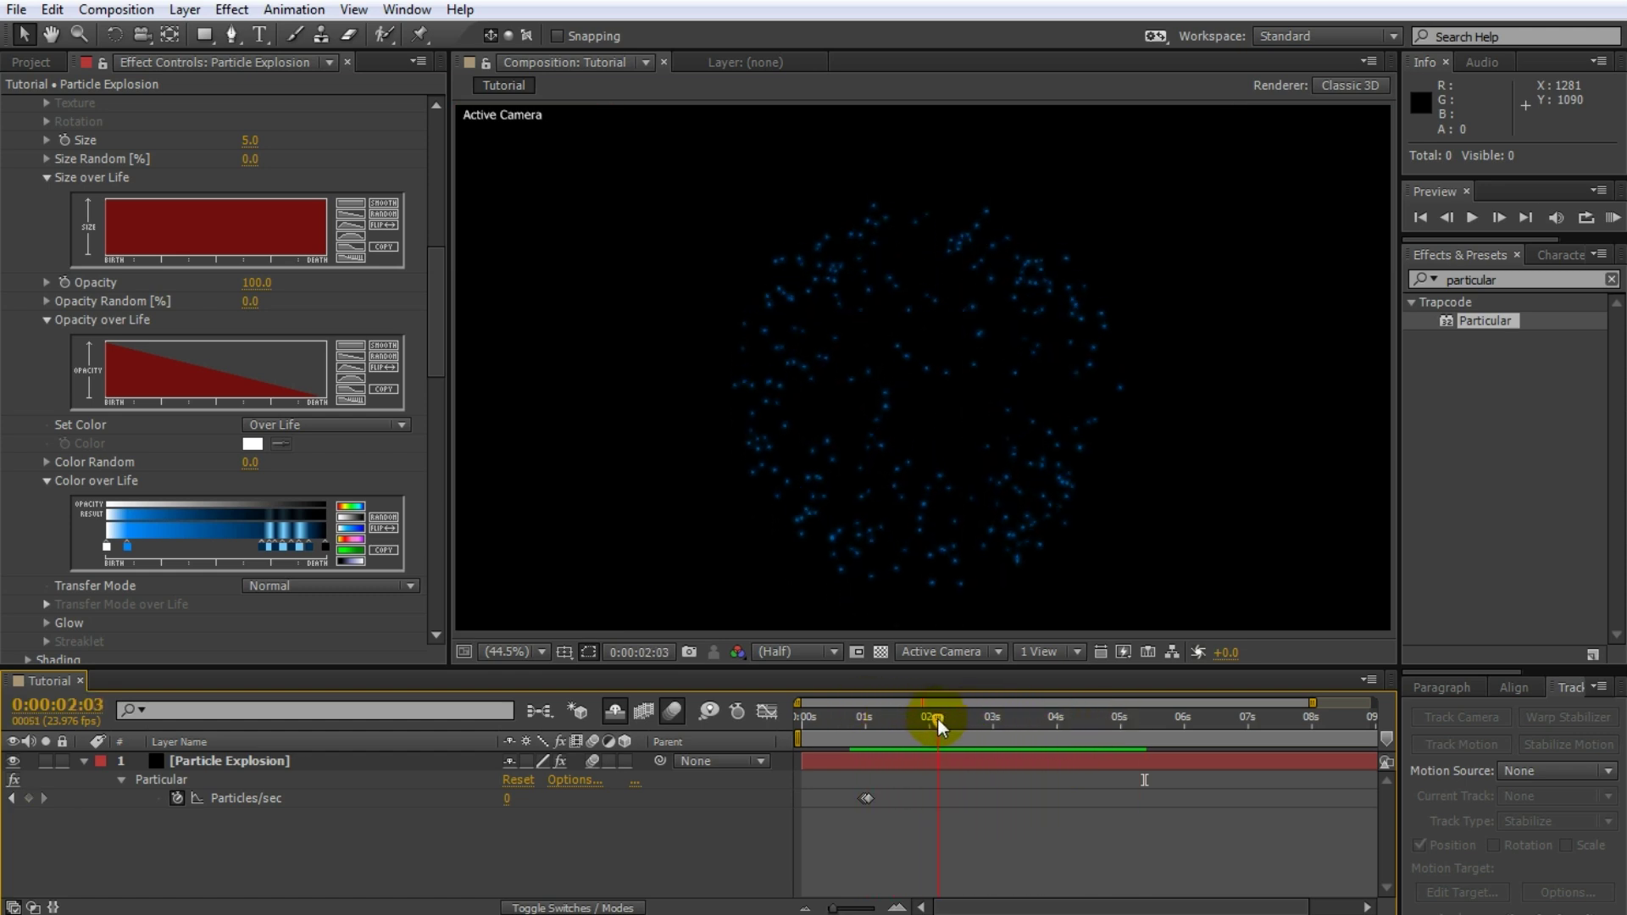
pyautogui.click(84, 761)
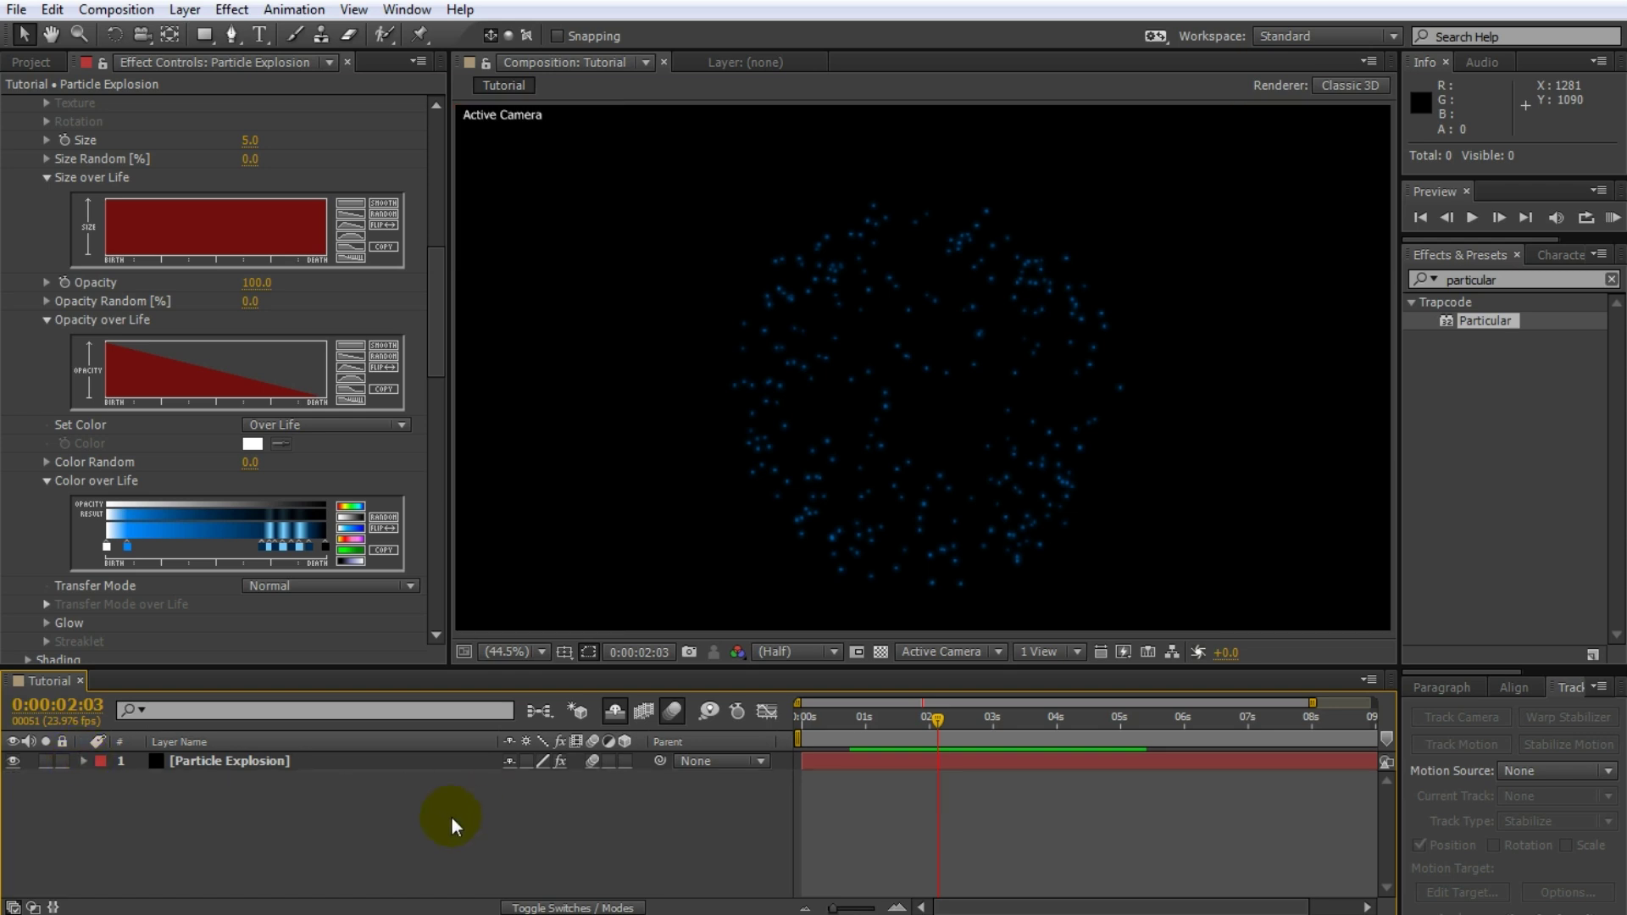
# Create a new 'Fireworks Trail' solid and apply Particular to it.
pyautogui.rightClick(344, 820)
pyautogui.moveTo(455, 581)
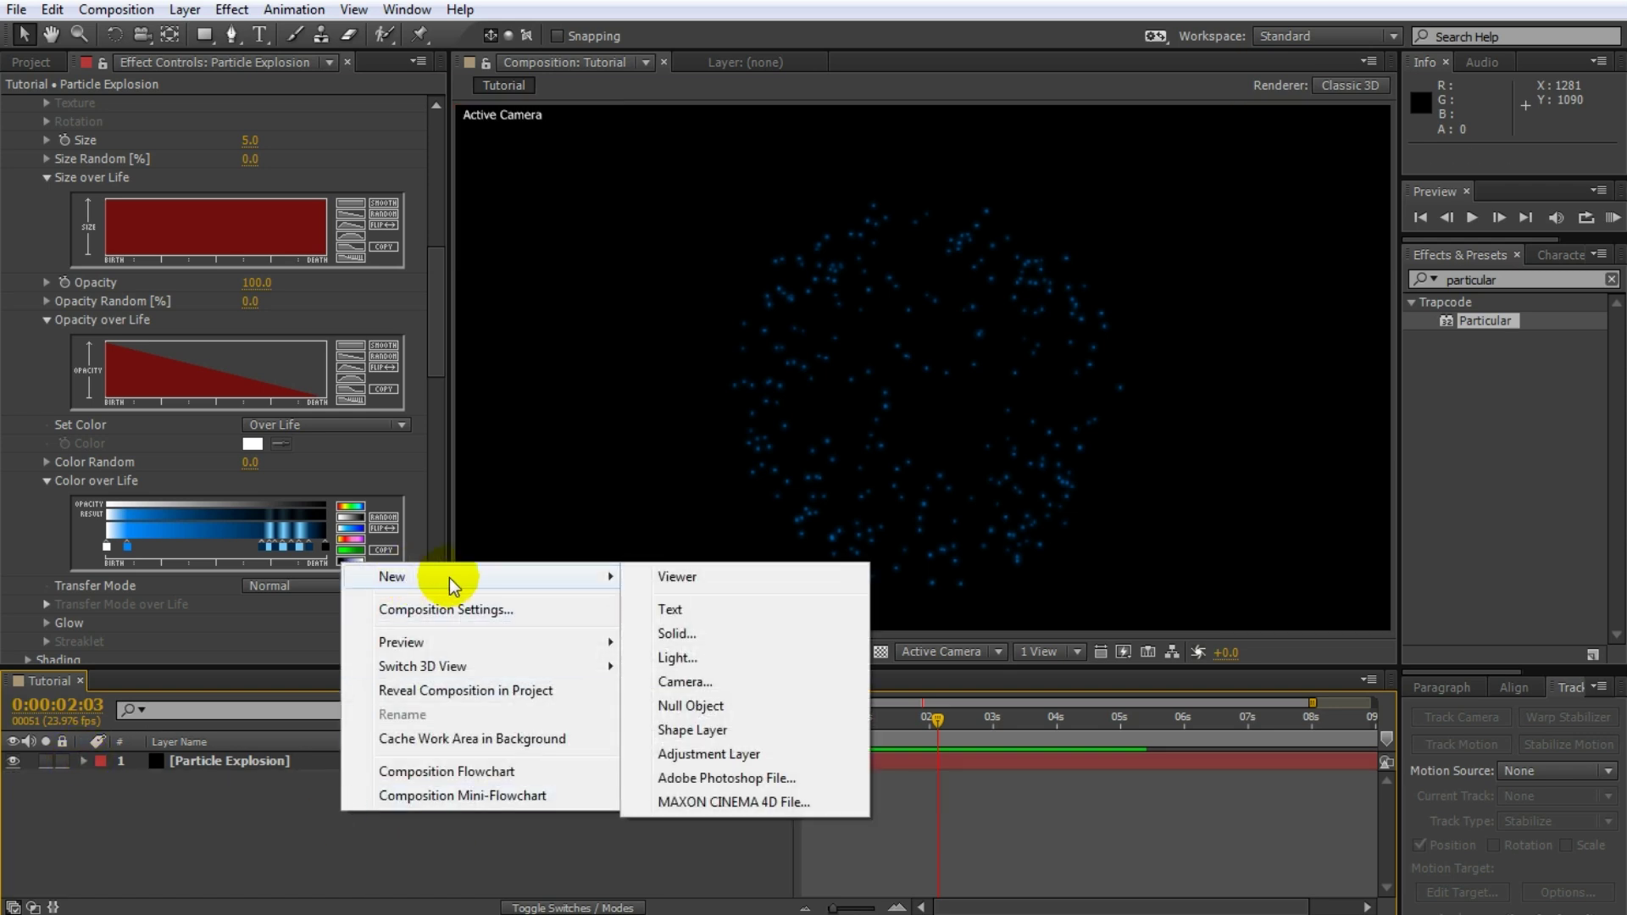
pyautogui.click(766, 634)
pyautogui.write('Fireworks Trail')
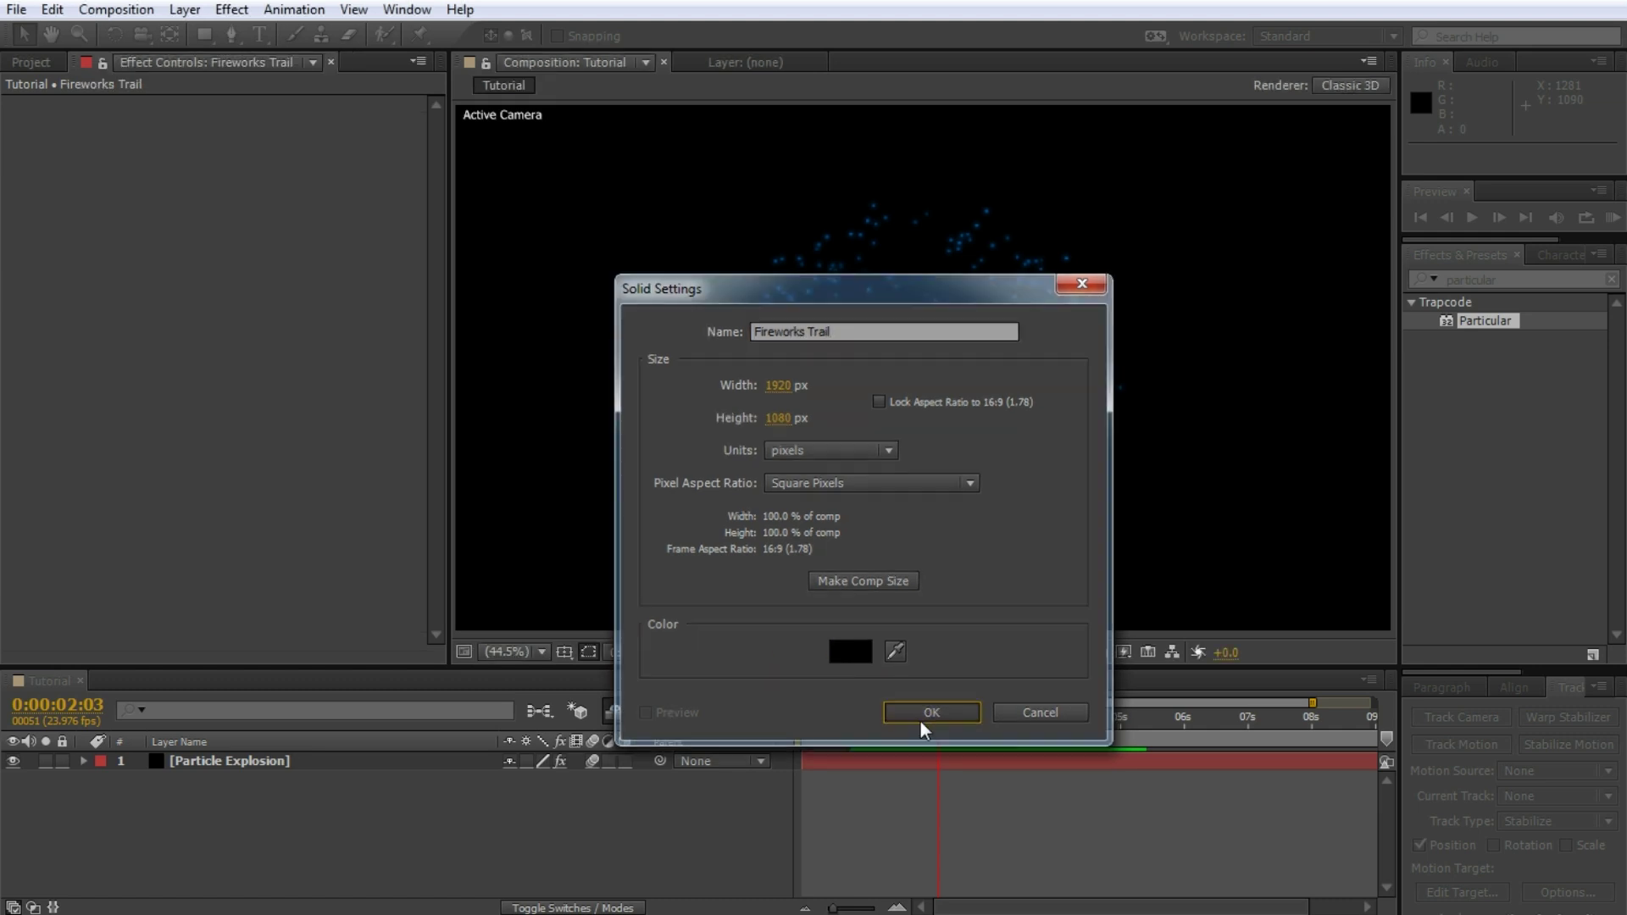
pyautogui.click(920, 718)
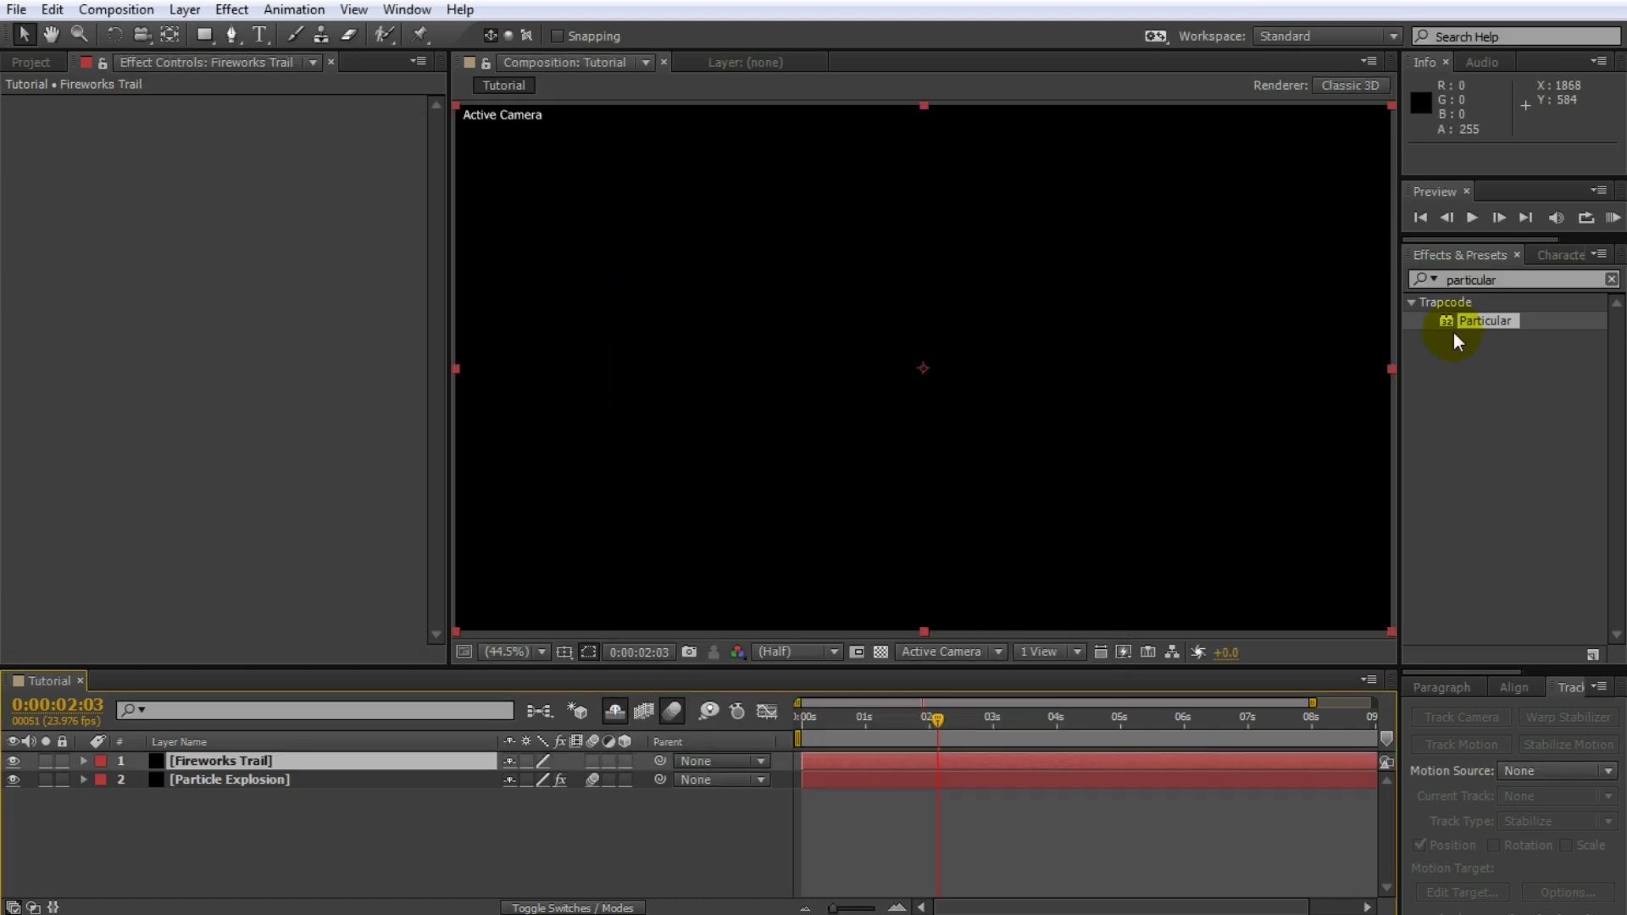
pyautogui.doubleClick(1482, 322)
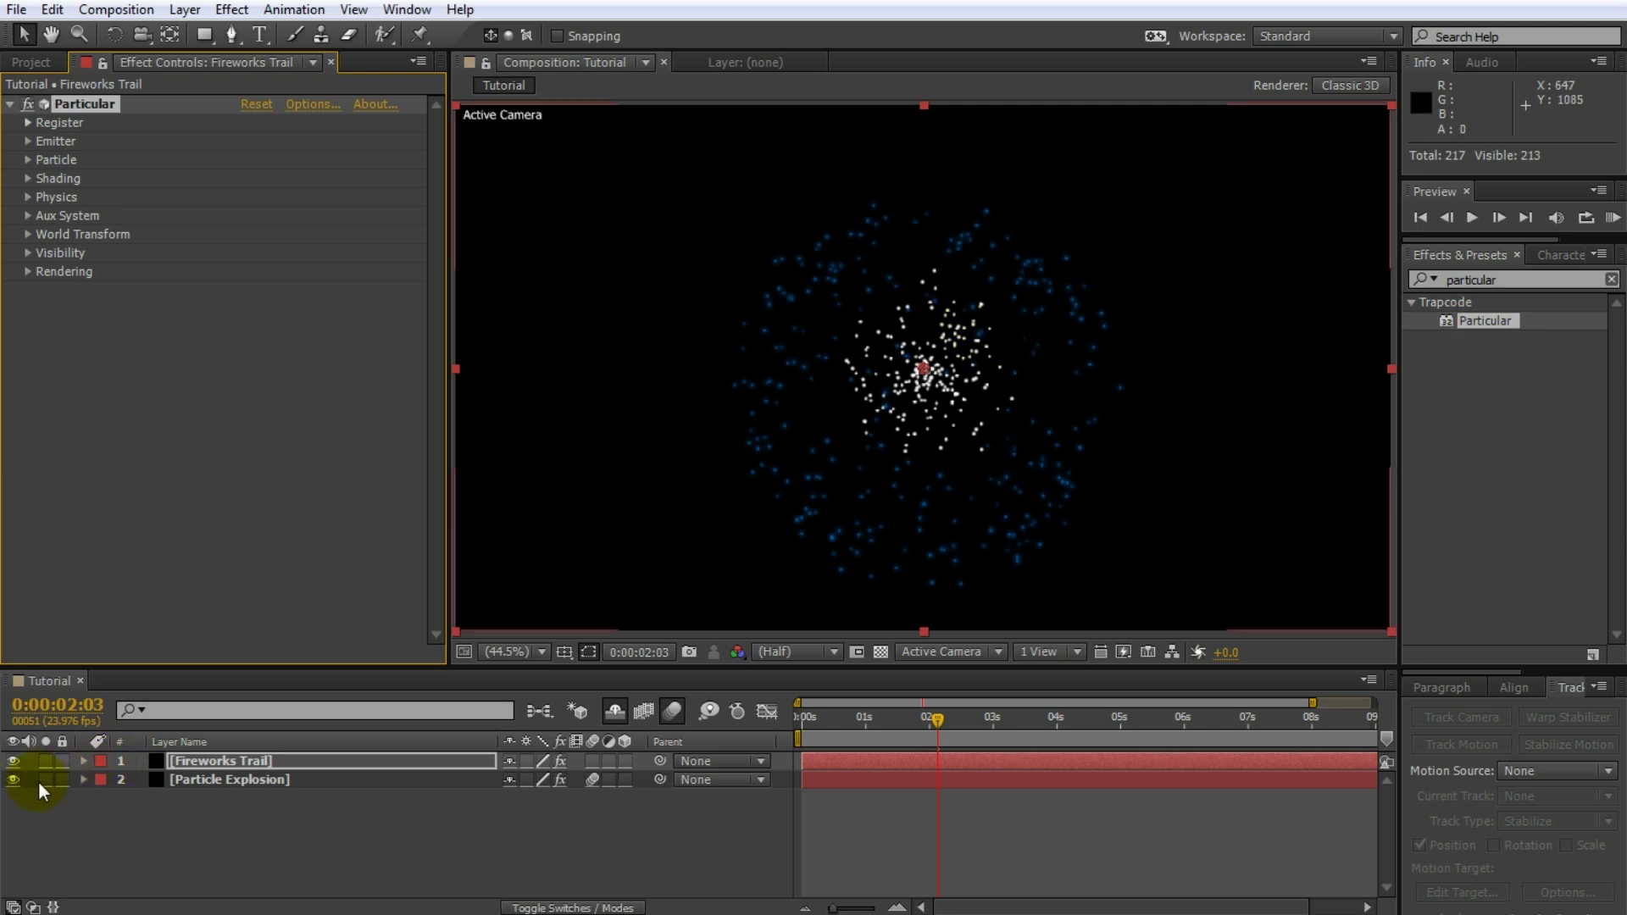
# Hide Particle Explosion and keyframe Emitter Position from 960,1115 at 0 s to 960,537 at 1 s.
pyautogui.click(13, 780)
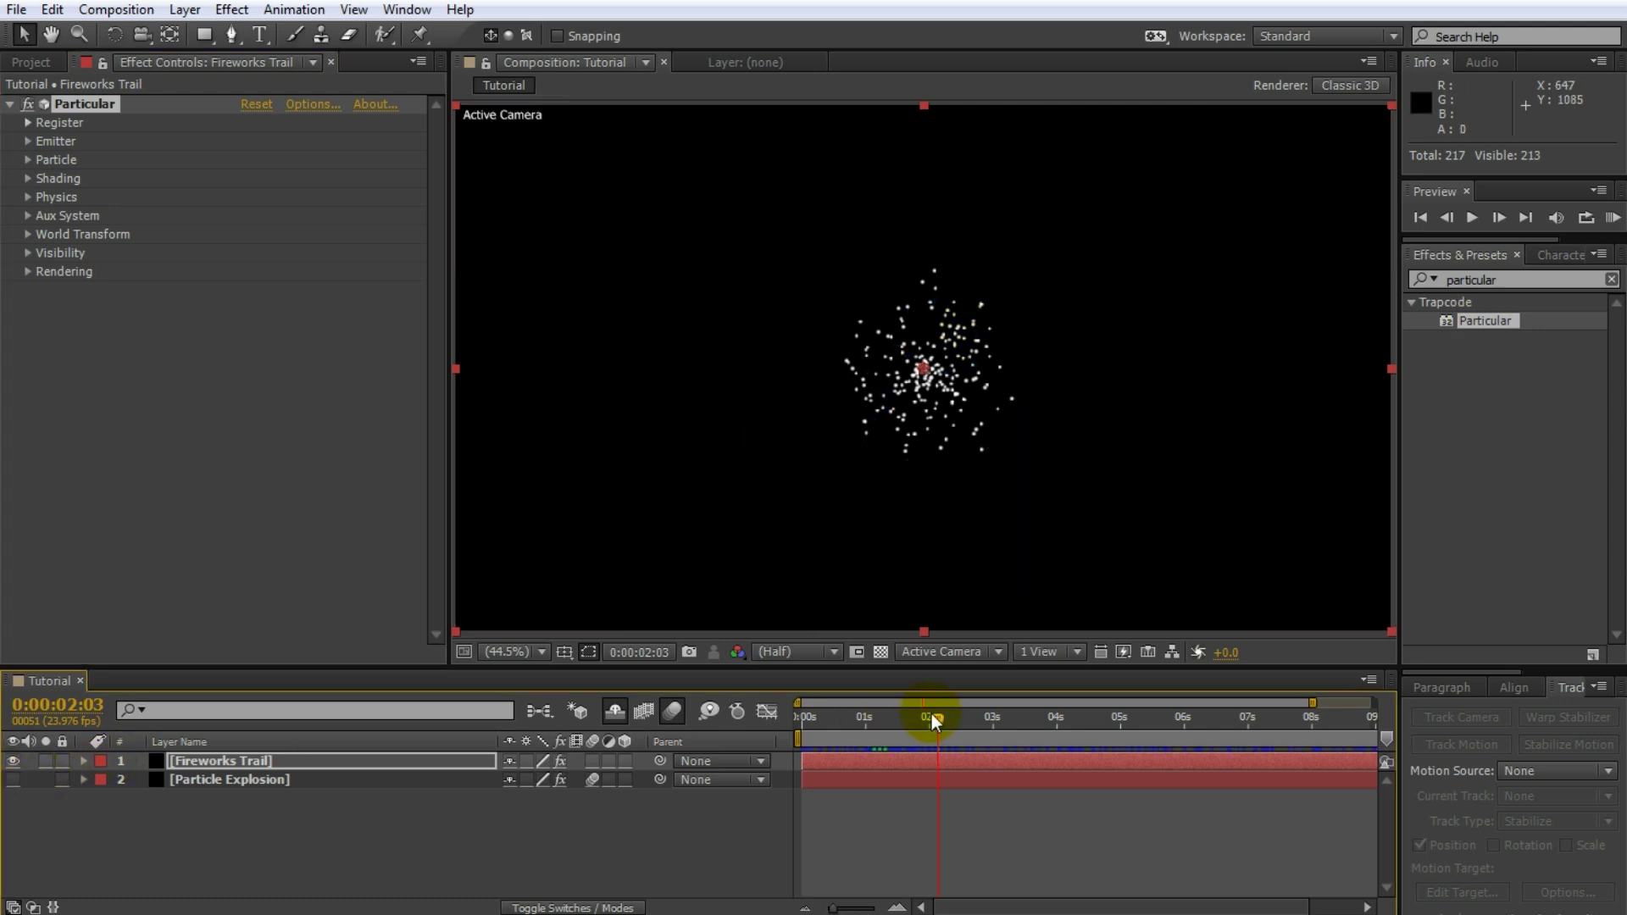
pyautogui.moveTo(934, 714); pyautogui.dragTo(802, 718)
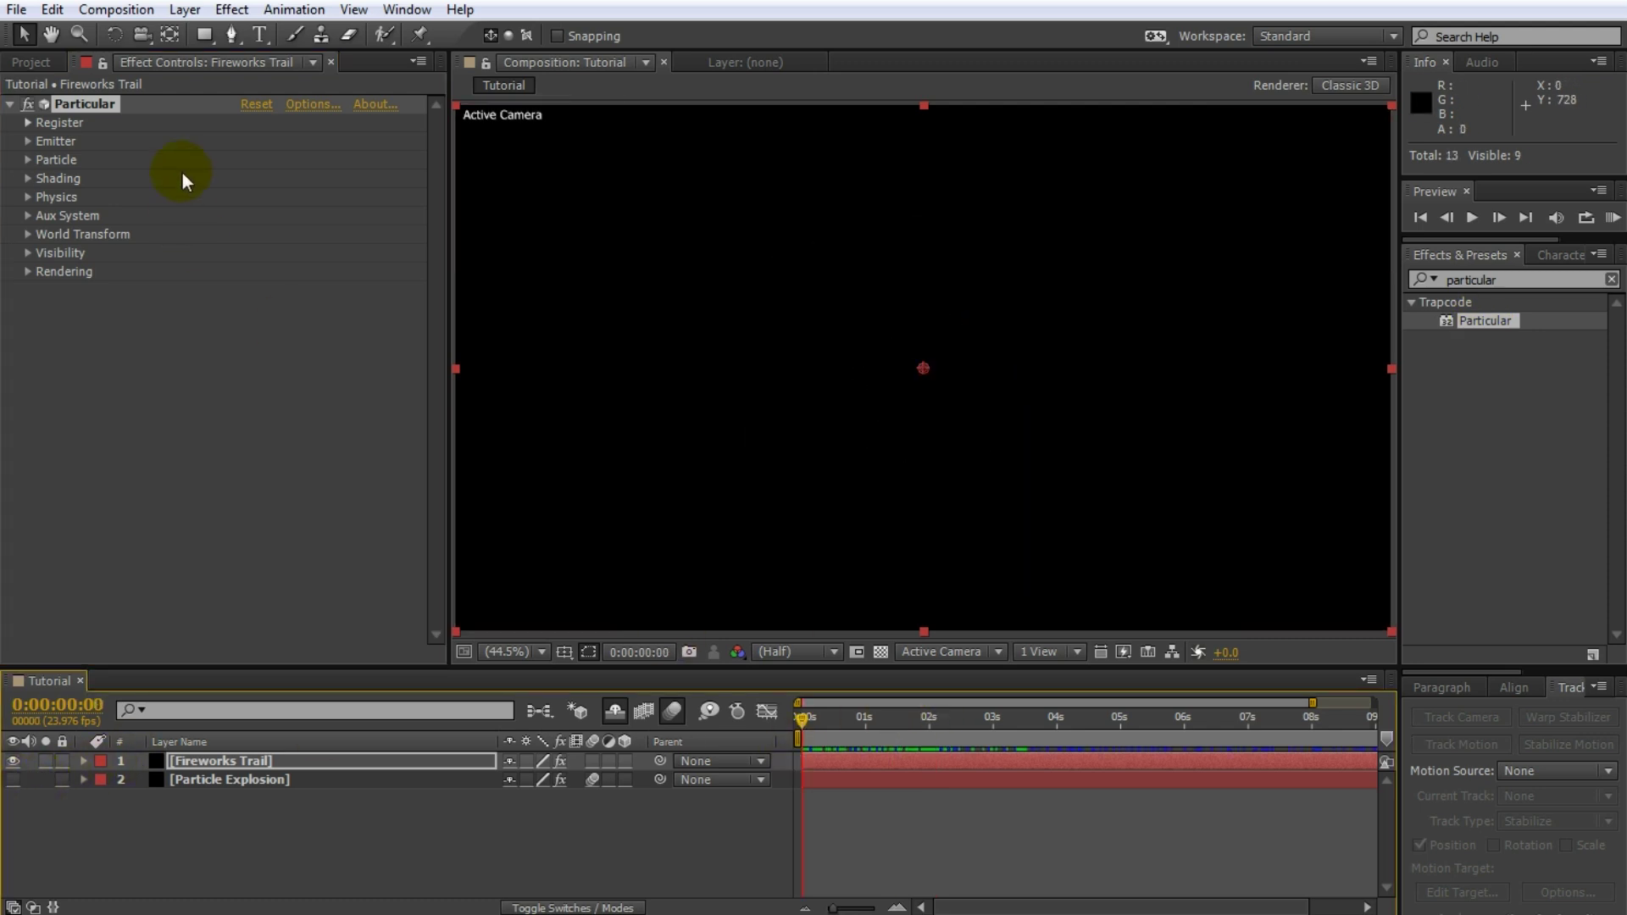
pyautogui.click(28, 141)
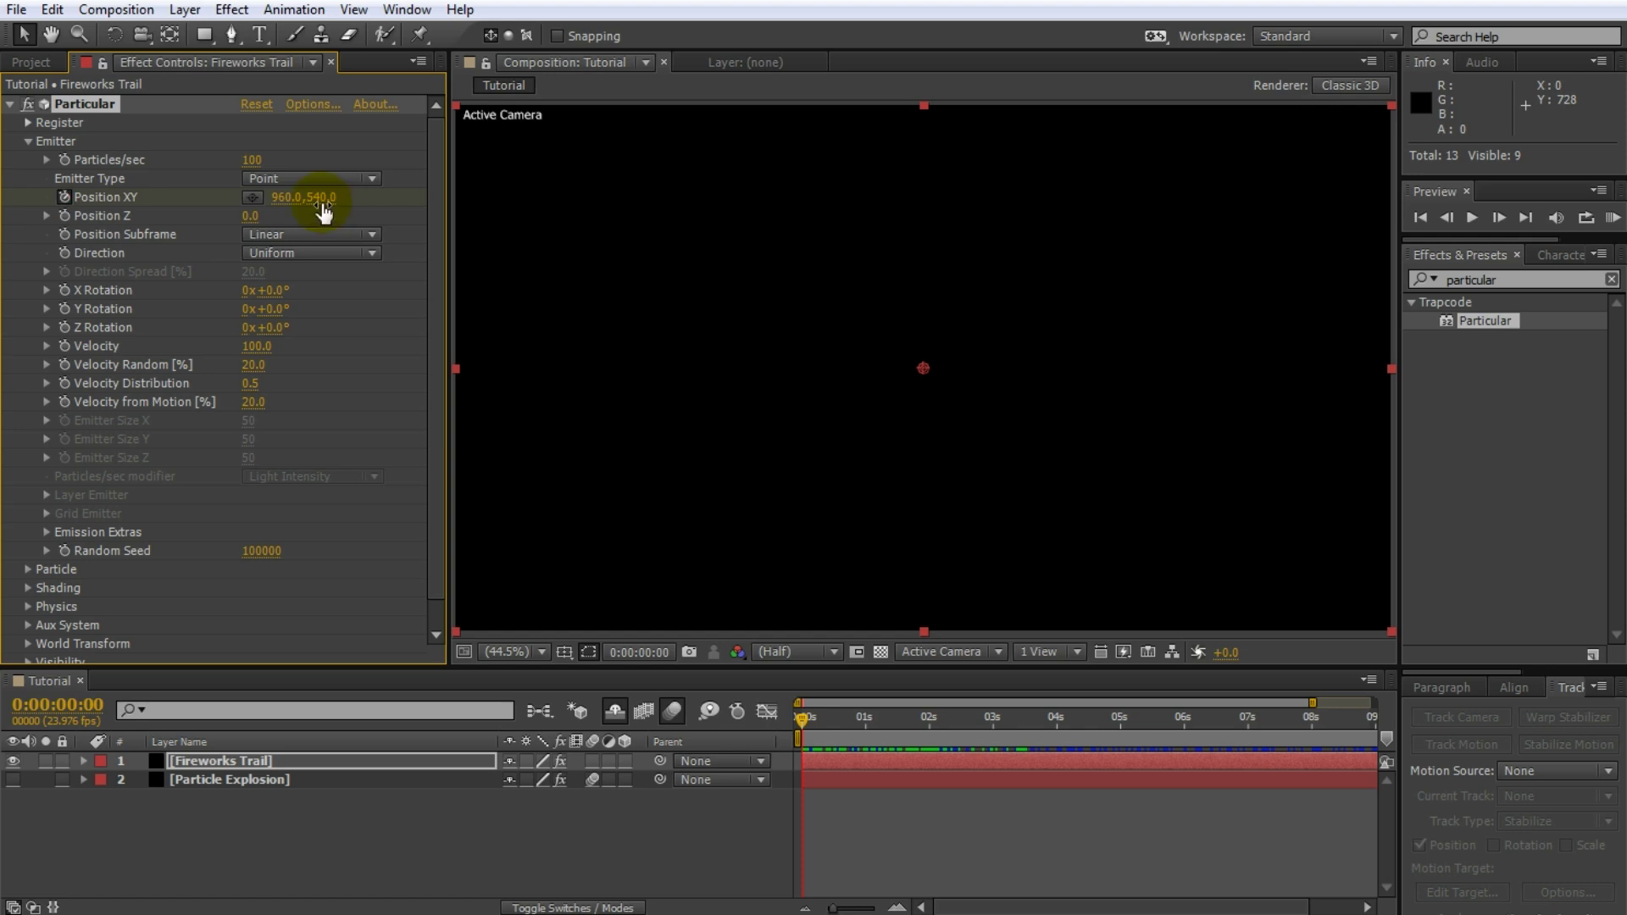
pyautogui.moveTo(320, 198); pyautogui.dragTo(883, 273)
pyautogui.click(868, 719)
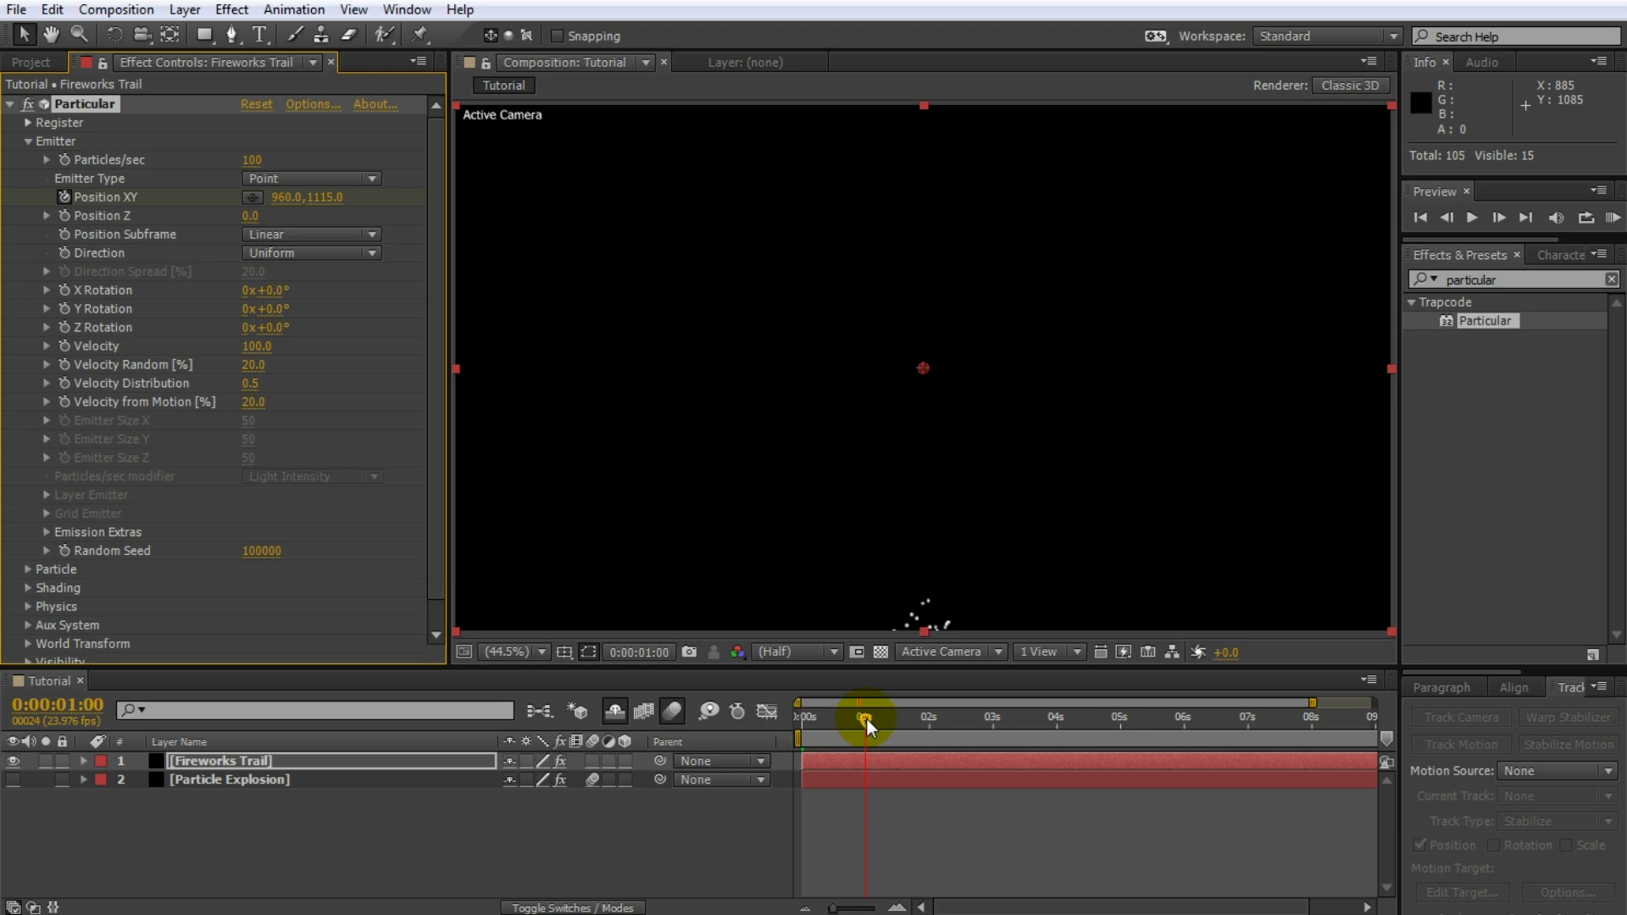
pyautogui.click(331, 199)
pyautogui.write('549')
pyautogui.press('Return')
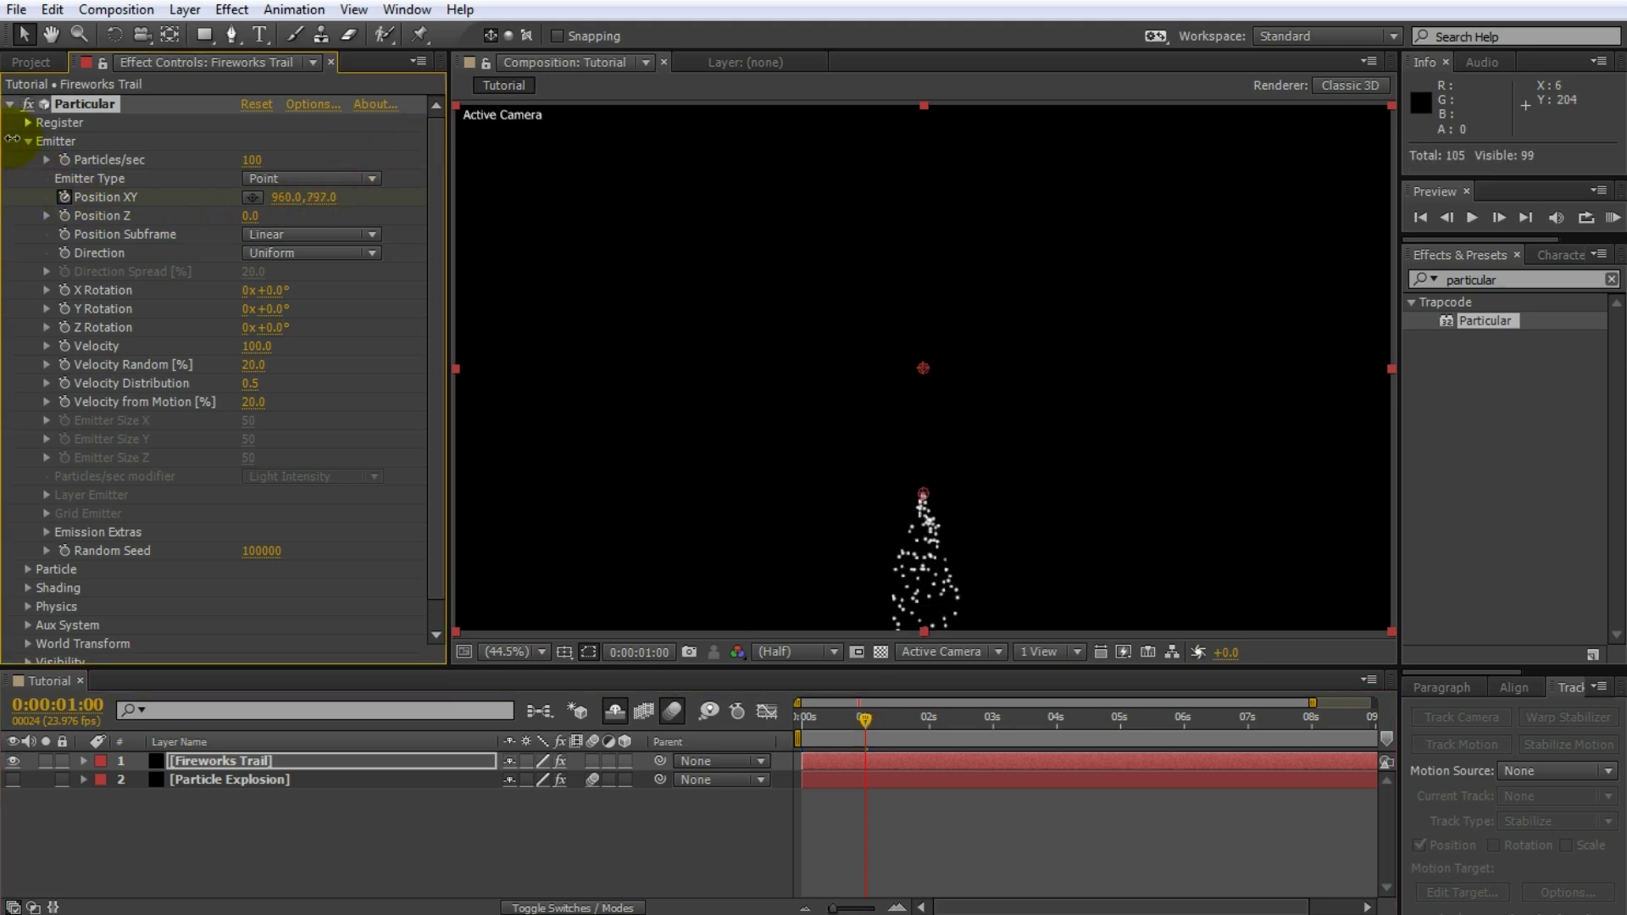
pyautogui.moveTo(923, 370); pyautogui.dragTo(923, 366)
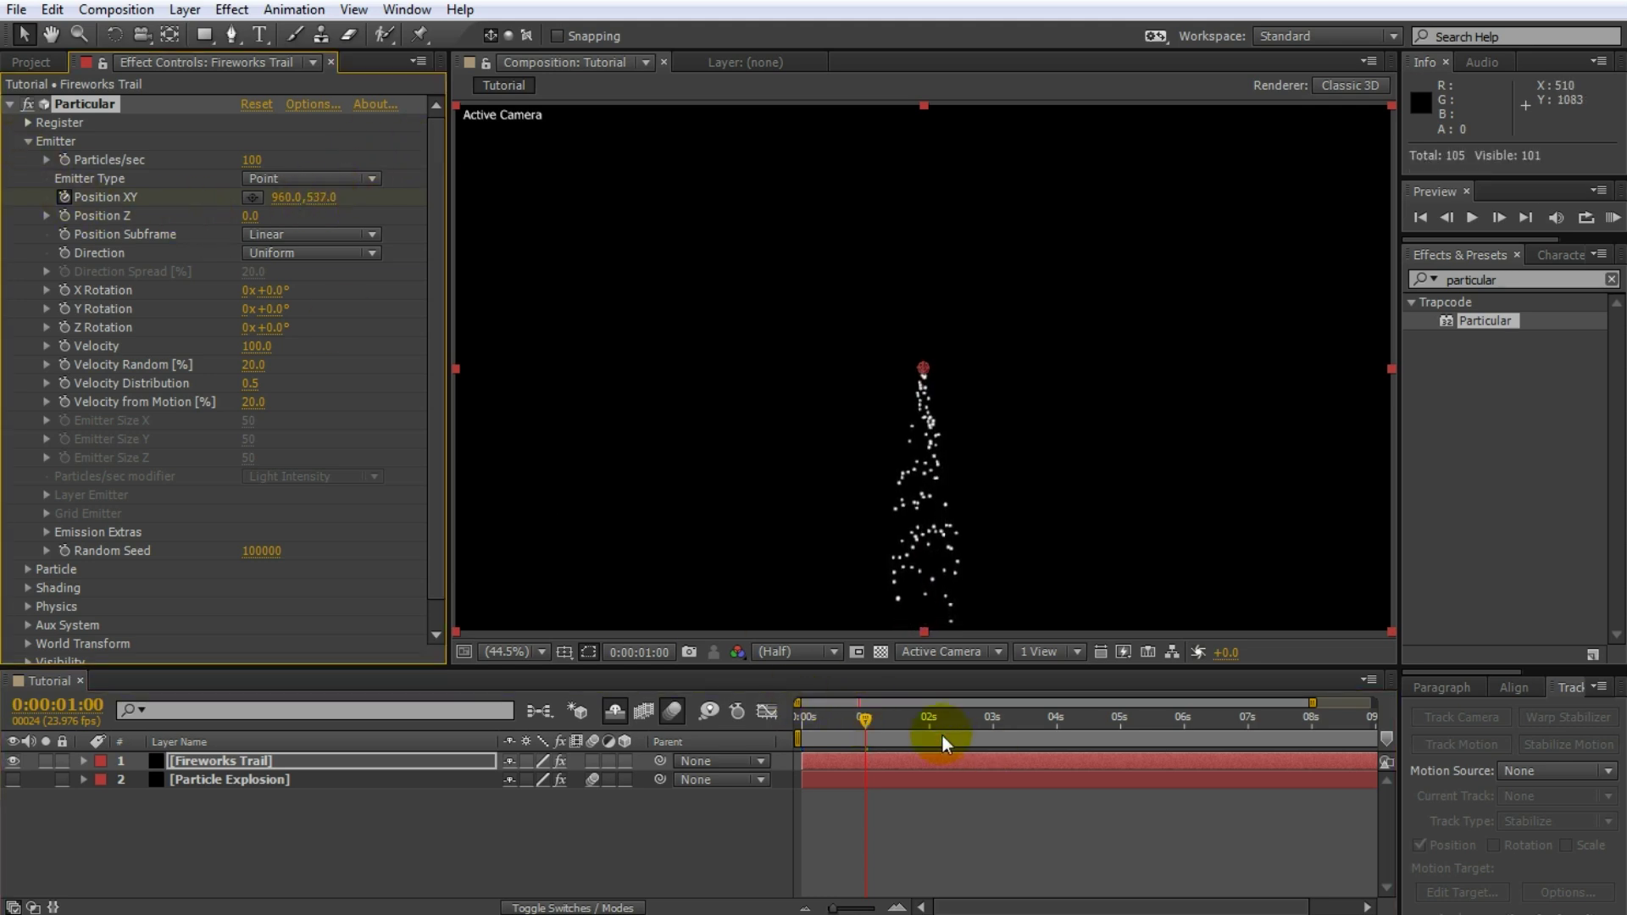
pyautogui.moveTo(872, 718); pyautogui.dragTo(792, 734)
# Re-show Particle Explosion and keyframe Particles/sec to 0 at 0:00:01:01.
pyautogui.click(14, 779)
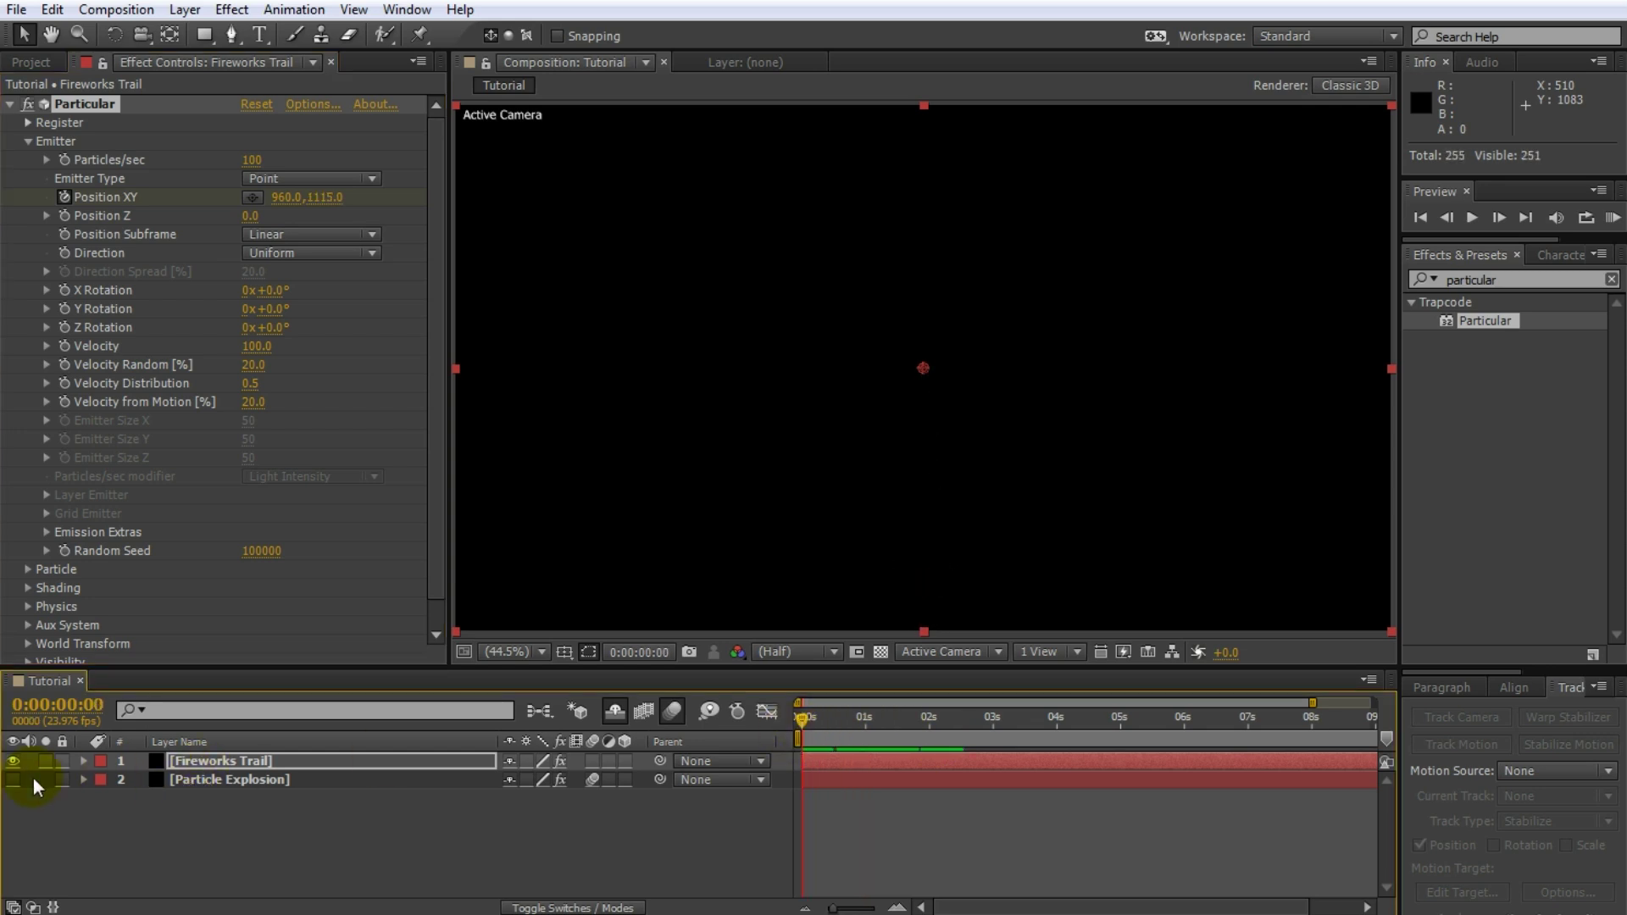
pyautogui.click(826, 712)
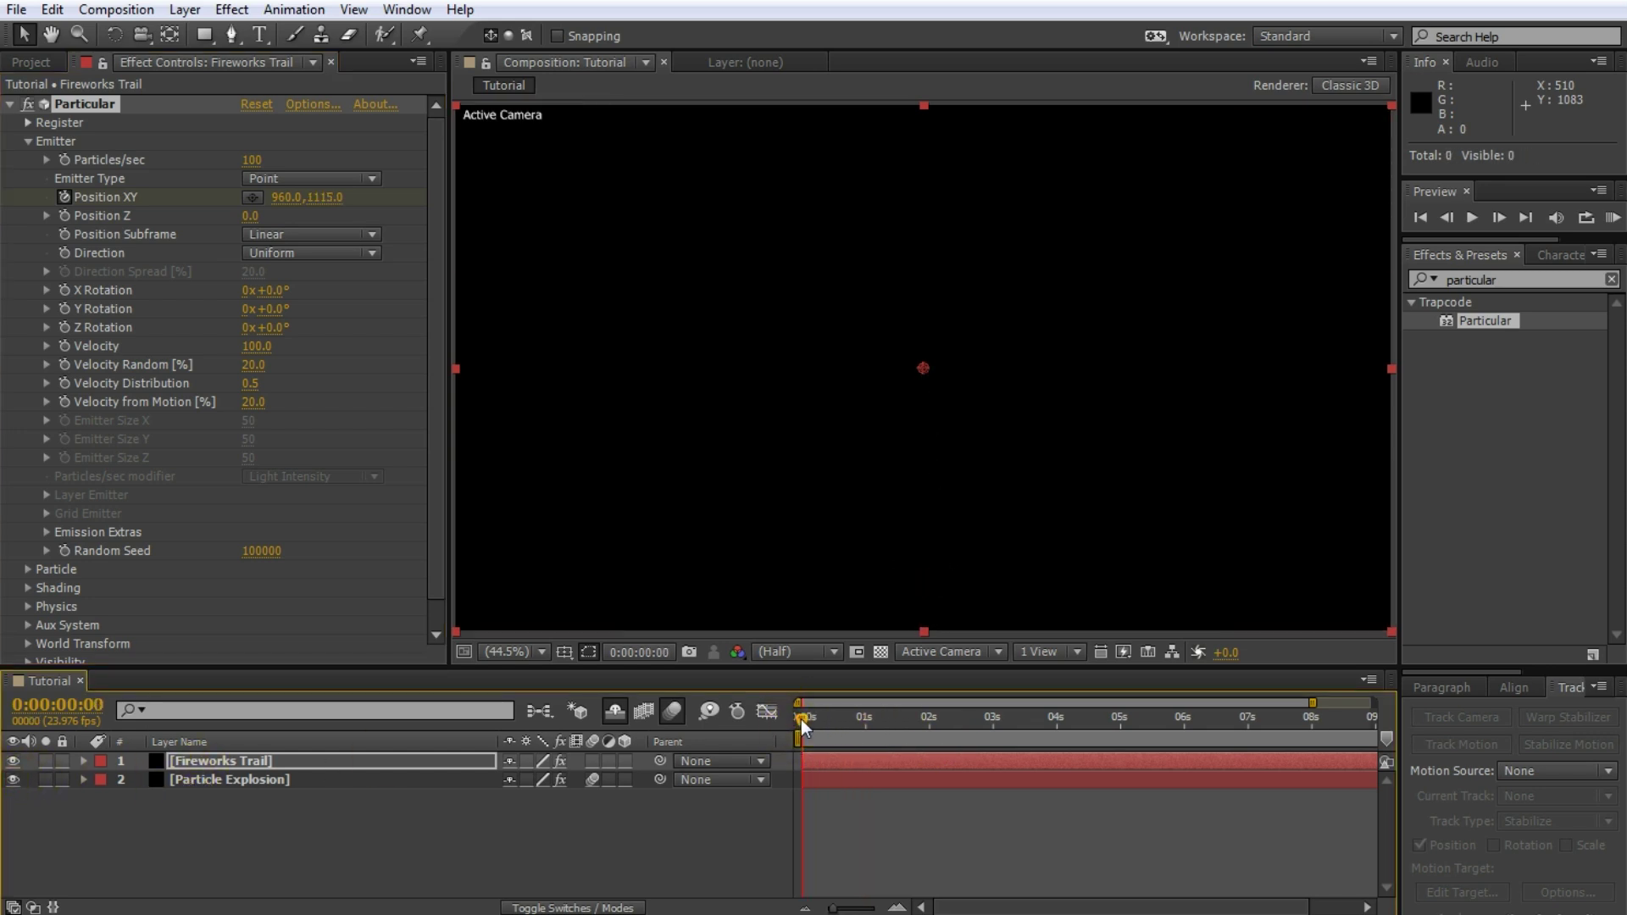
pyautogui.moveTo(801, 719); pyautogui.dragTo(865, 740)
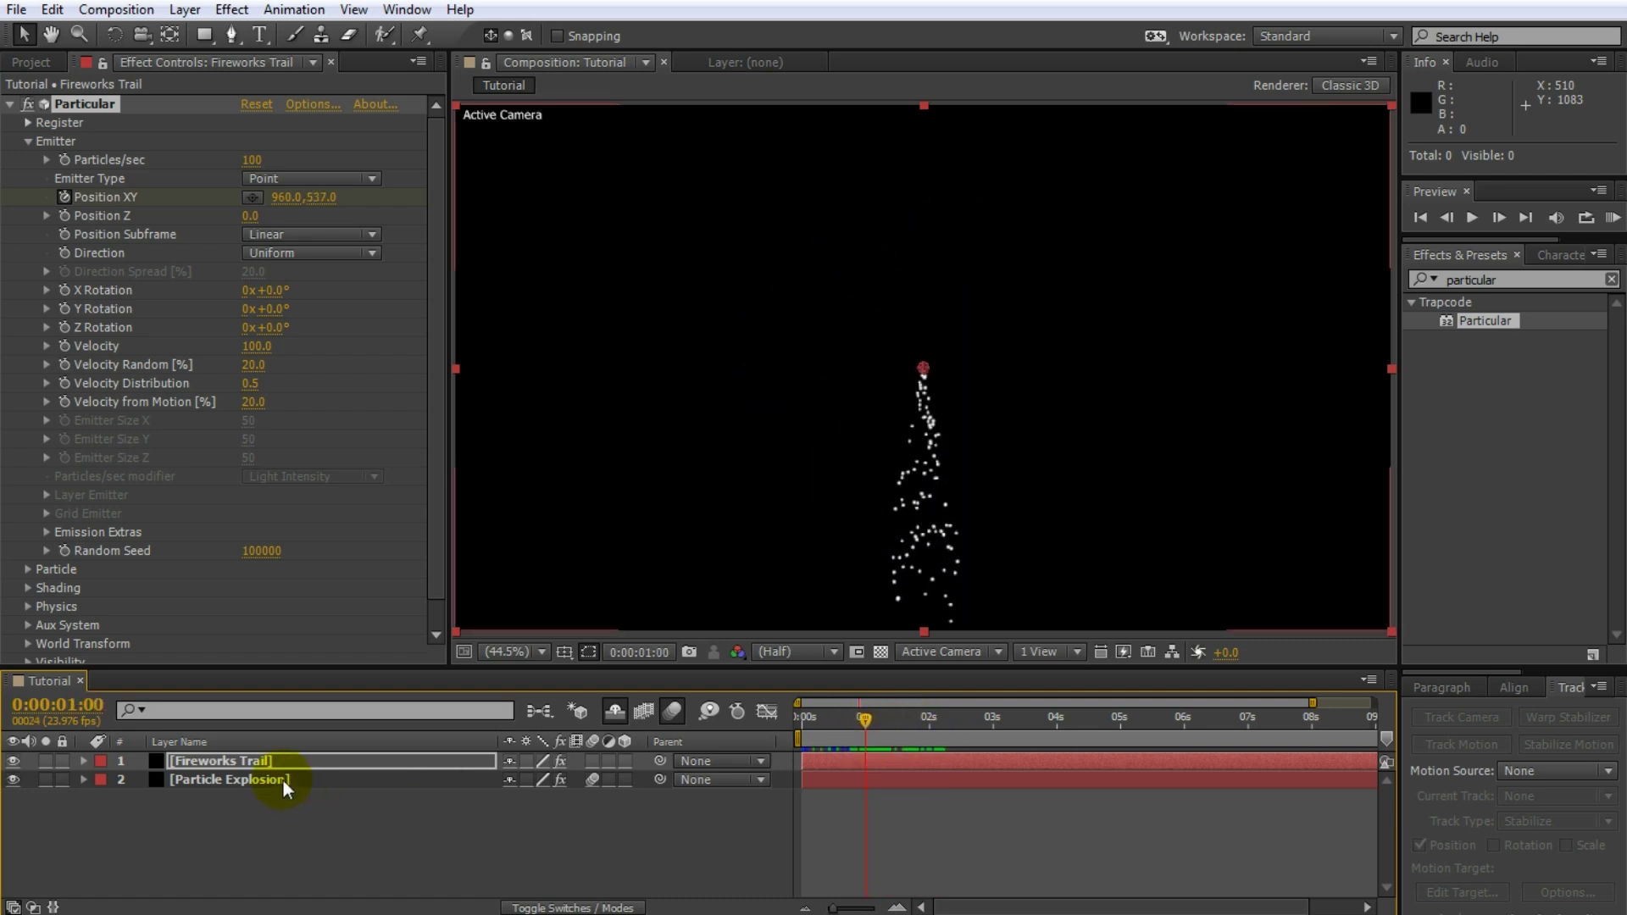
pyautogui.click(63, 159)
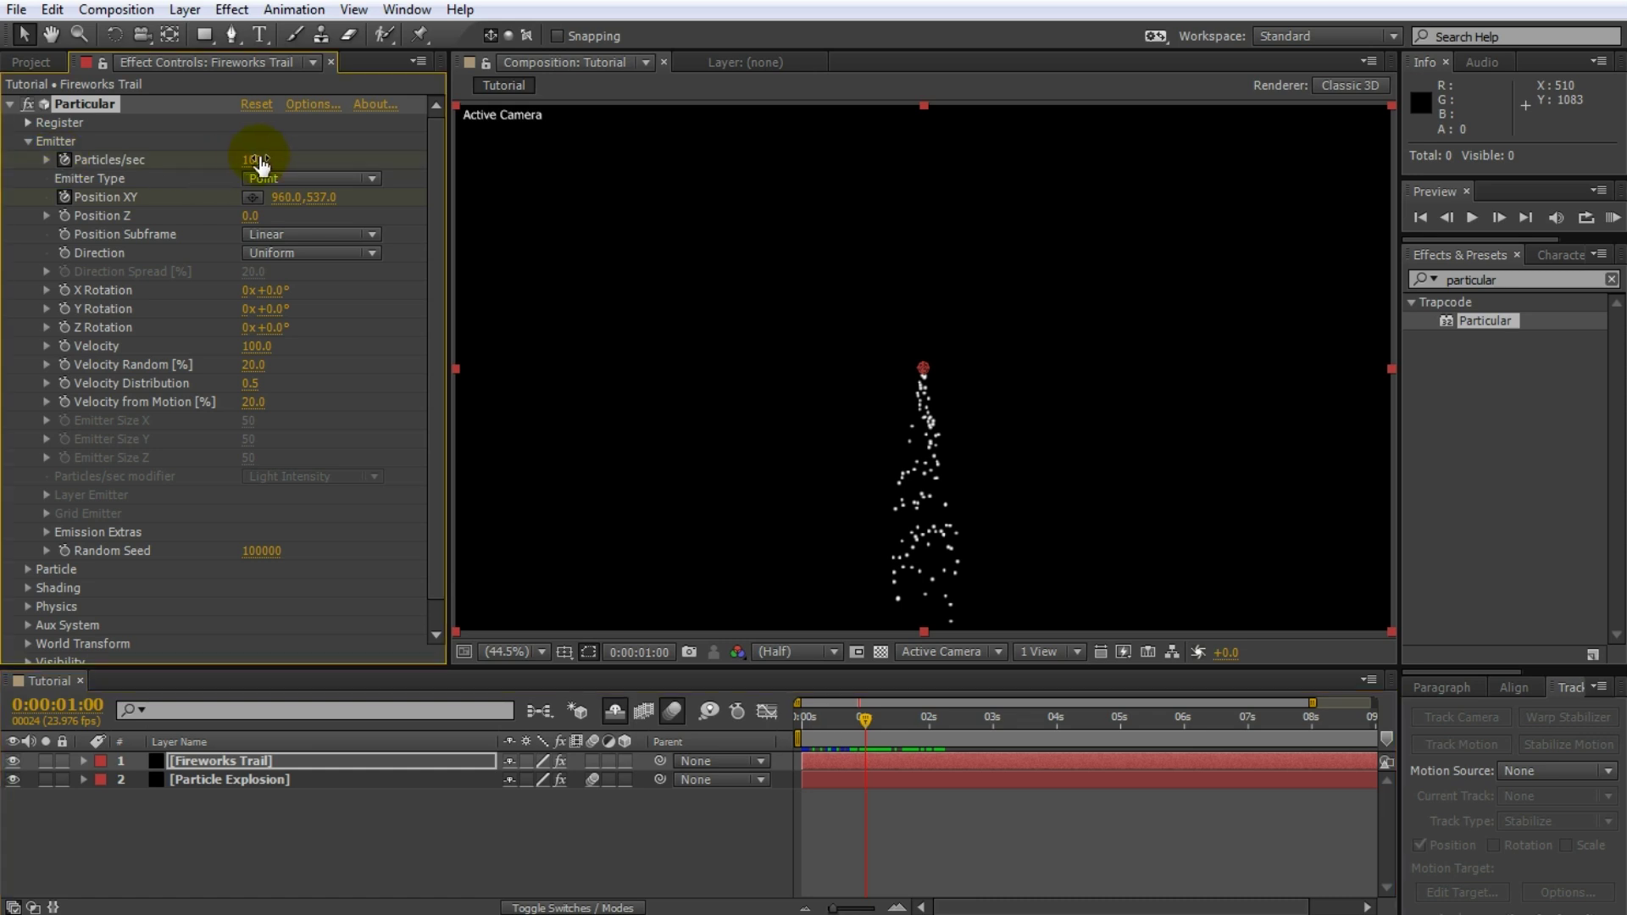
pyautogui.press('pagedown')
pyautogui.click(255, 160)
pyautogui.write('0')
pyautogui.press('Return')
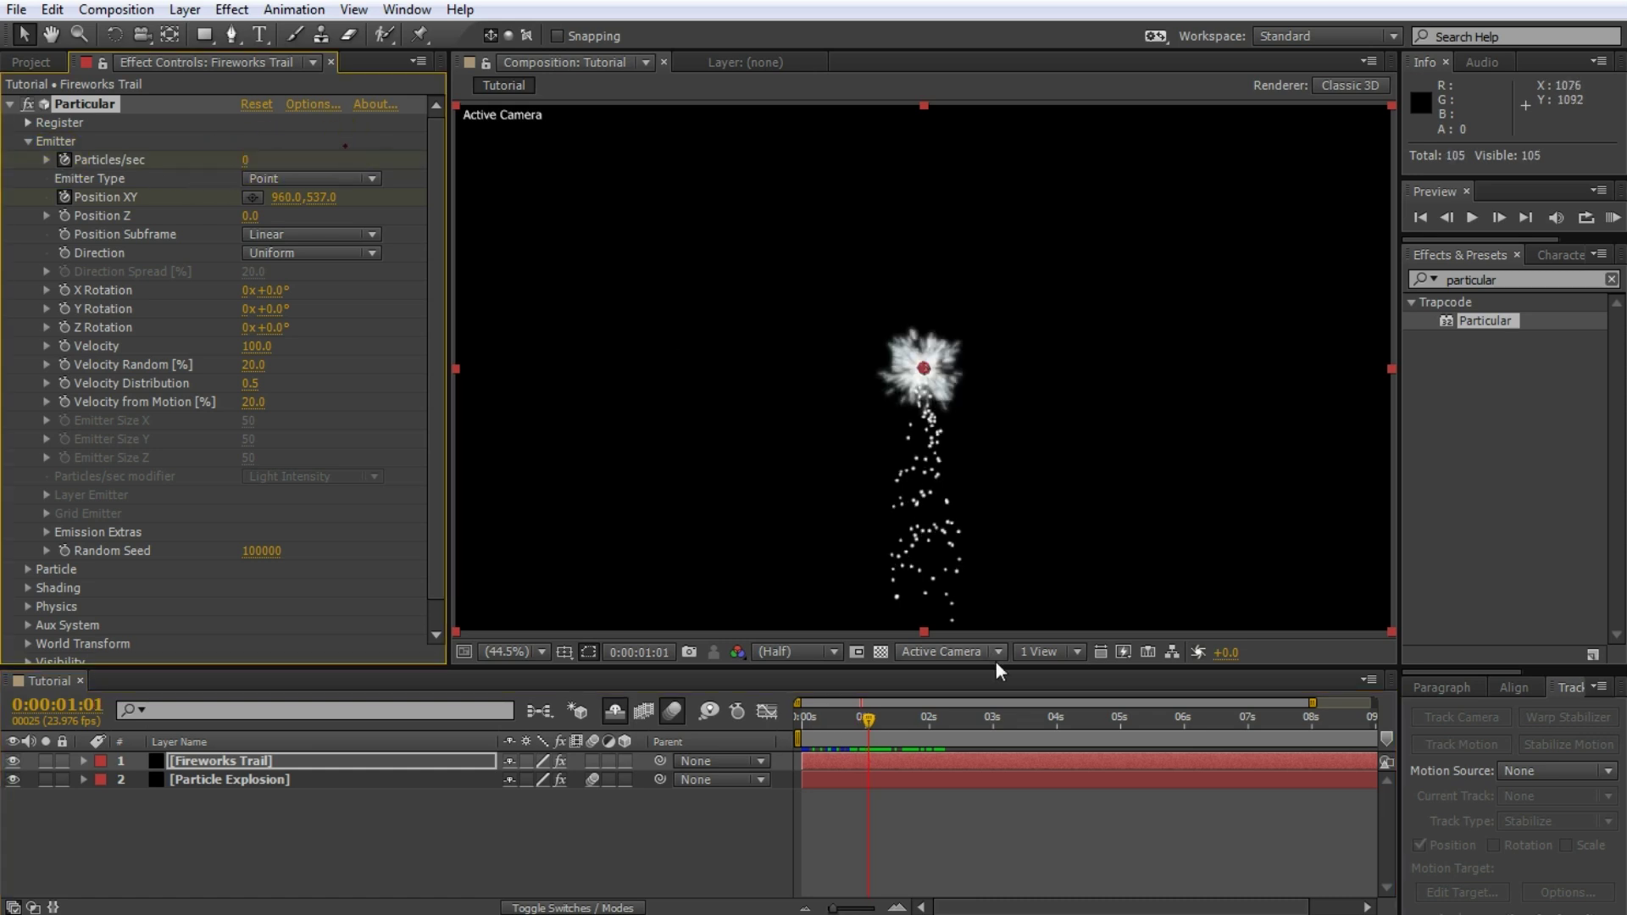
pyautogui.press('space')
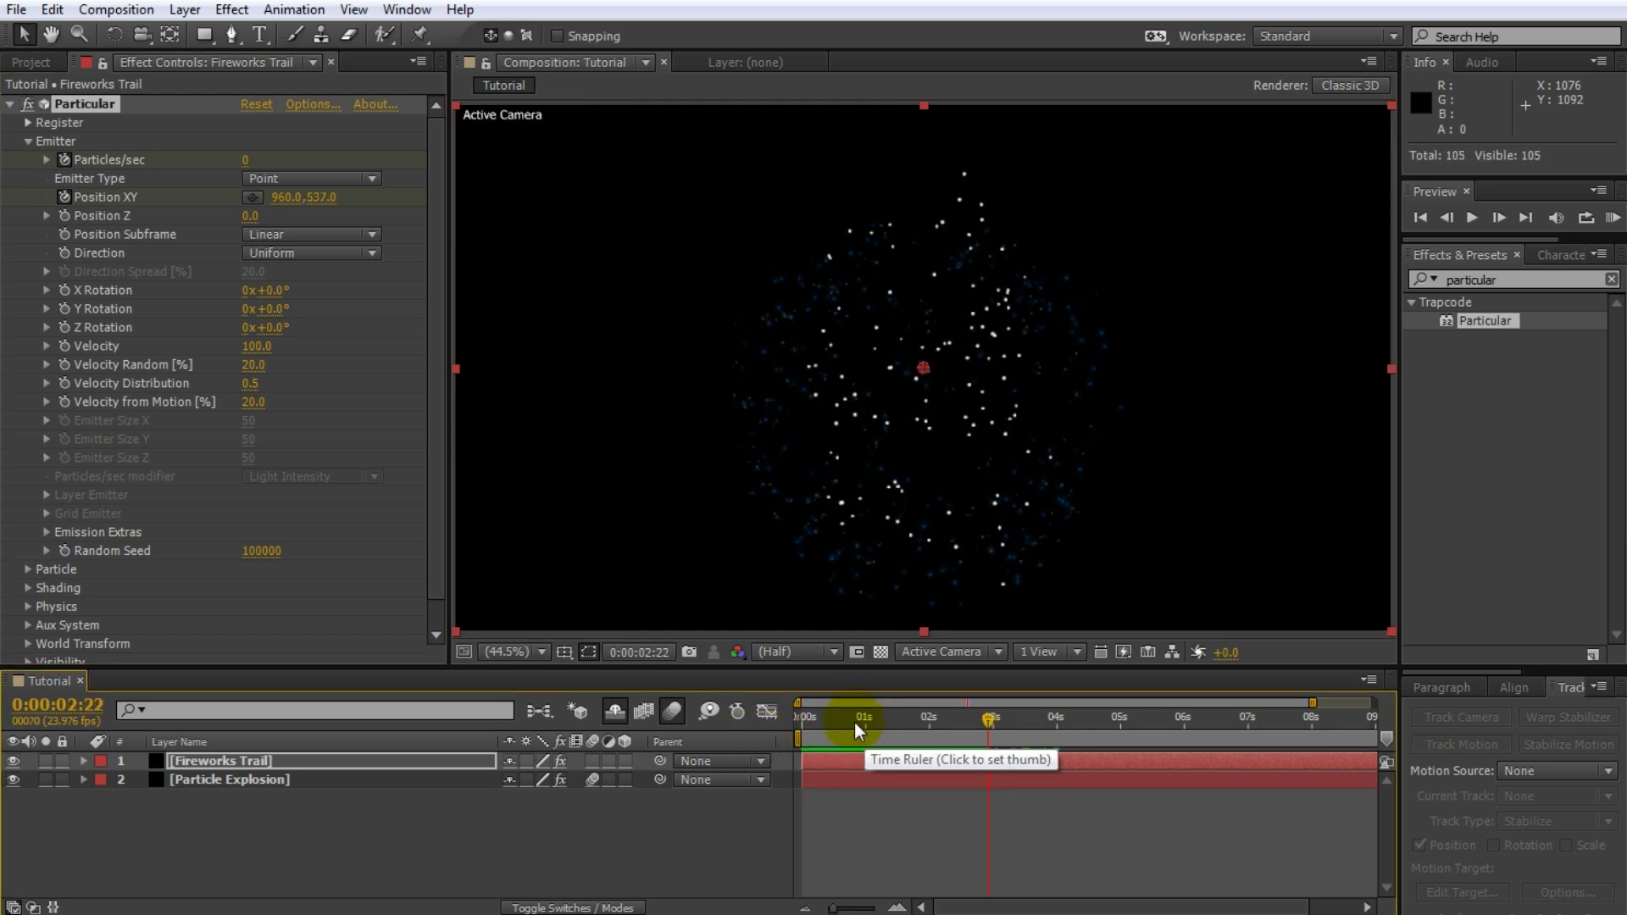
pyautogui.click(850, 723)
# Hide Particle Explosion, set trail Velocity from Motion to 0 and Particle Type to Glow Sphere (No DOF).
pyautogui.moveTo(849, 725); pyautogui.dragTo(854, 726)
pyautogui.click(13, 780)
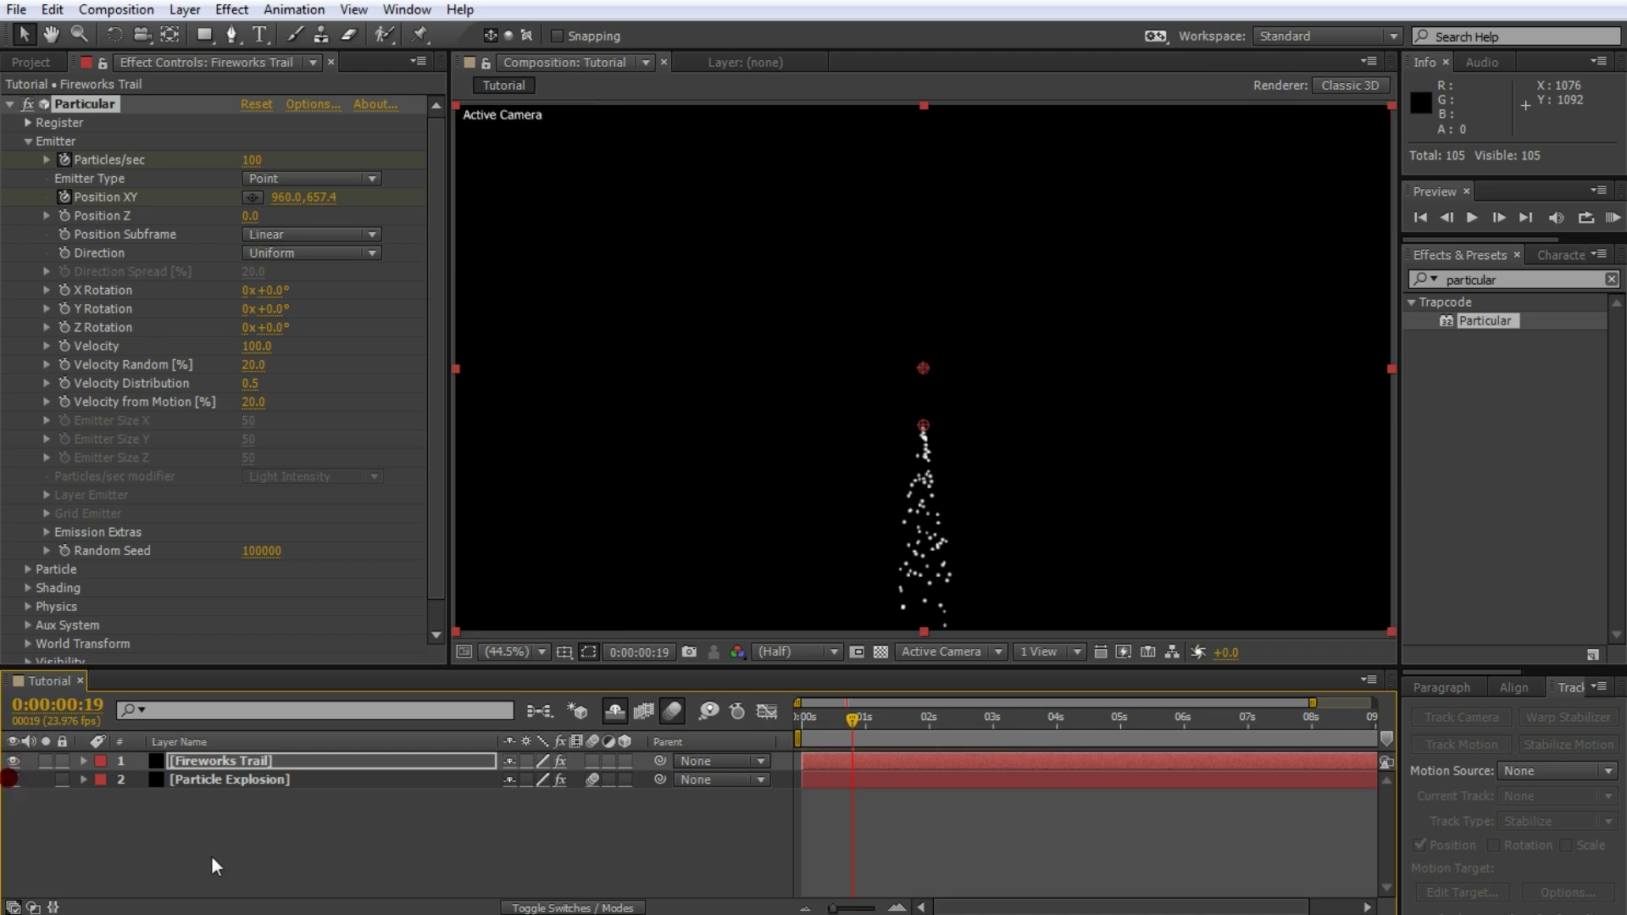
pyautogui.click(241, 761)
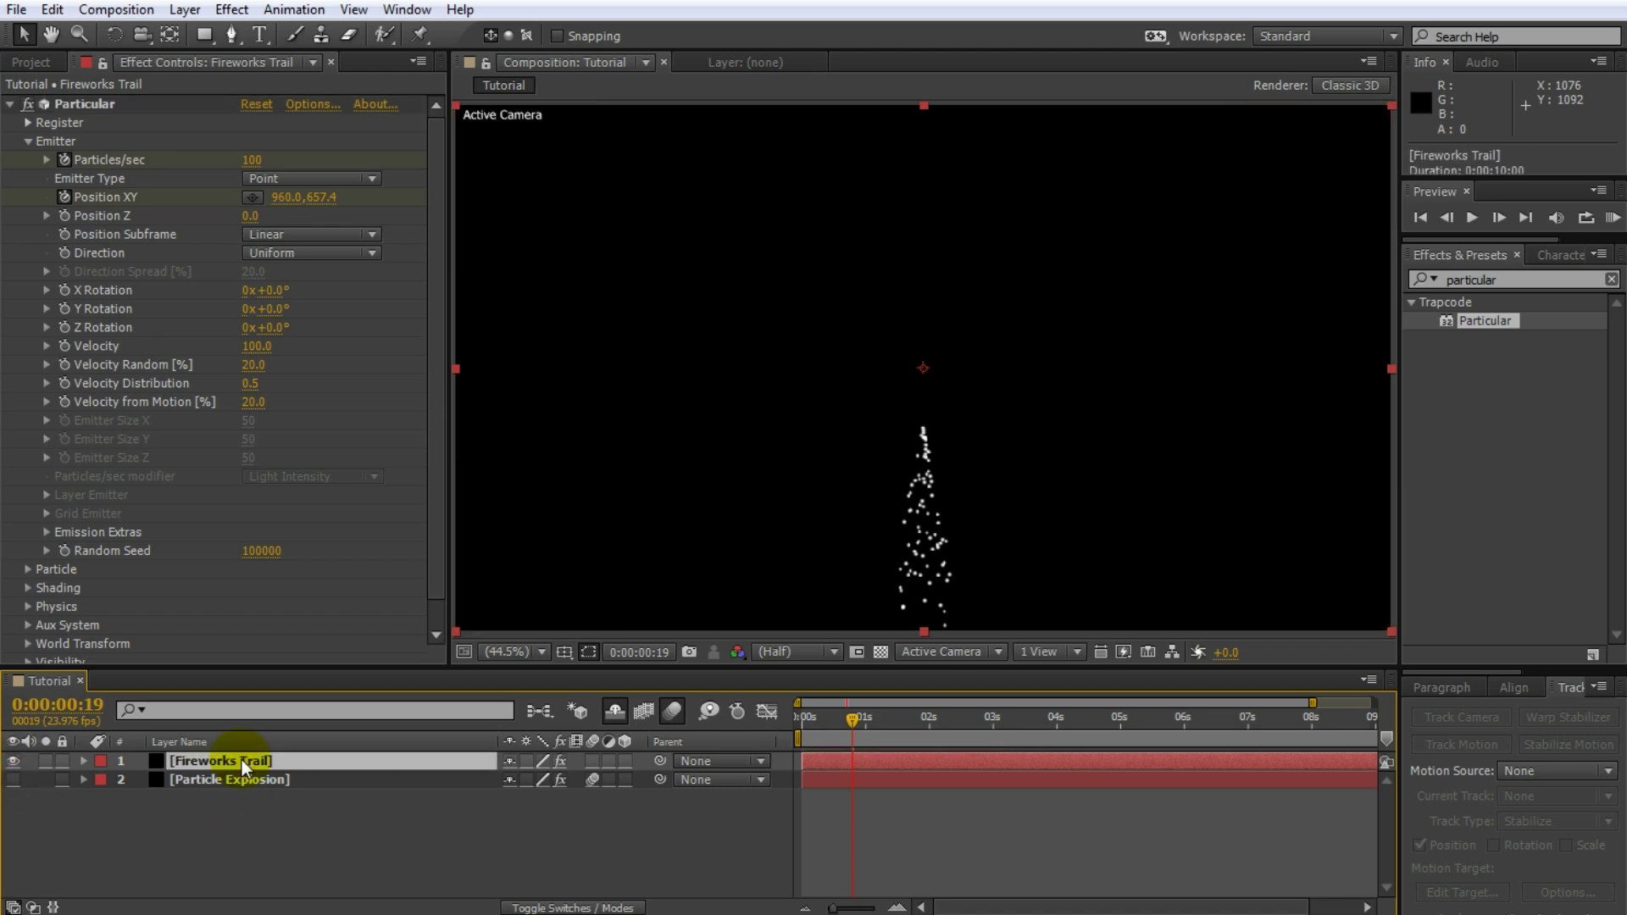
pyautogui.click(267, 449)
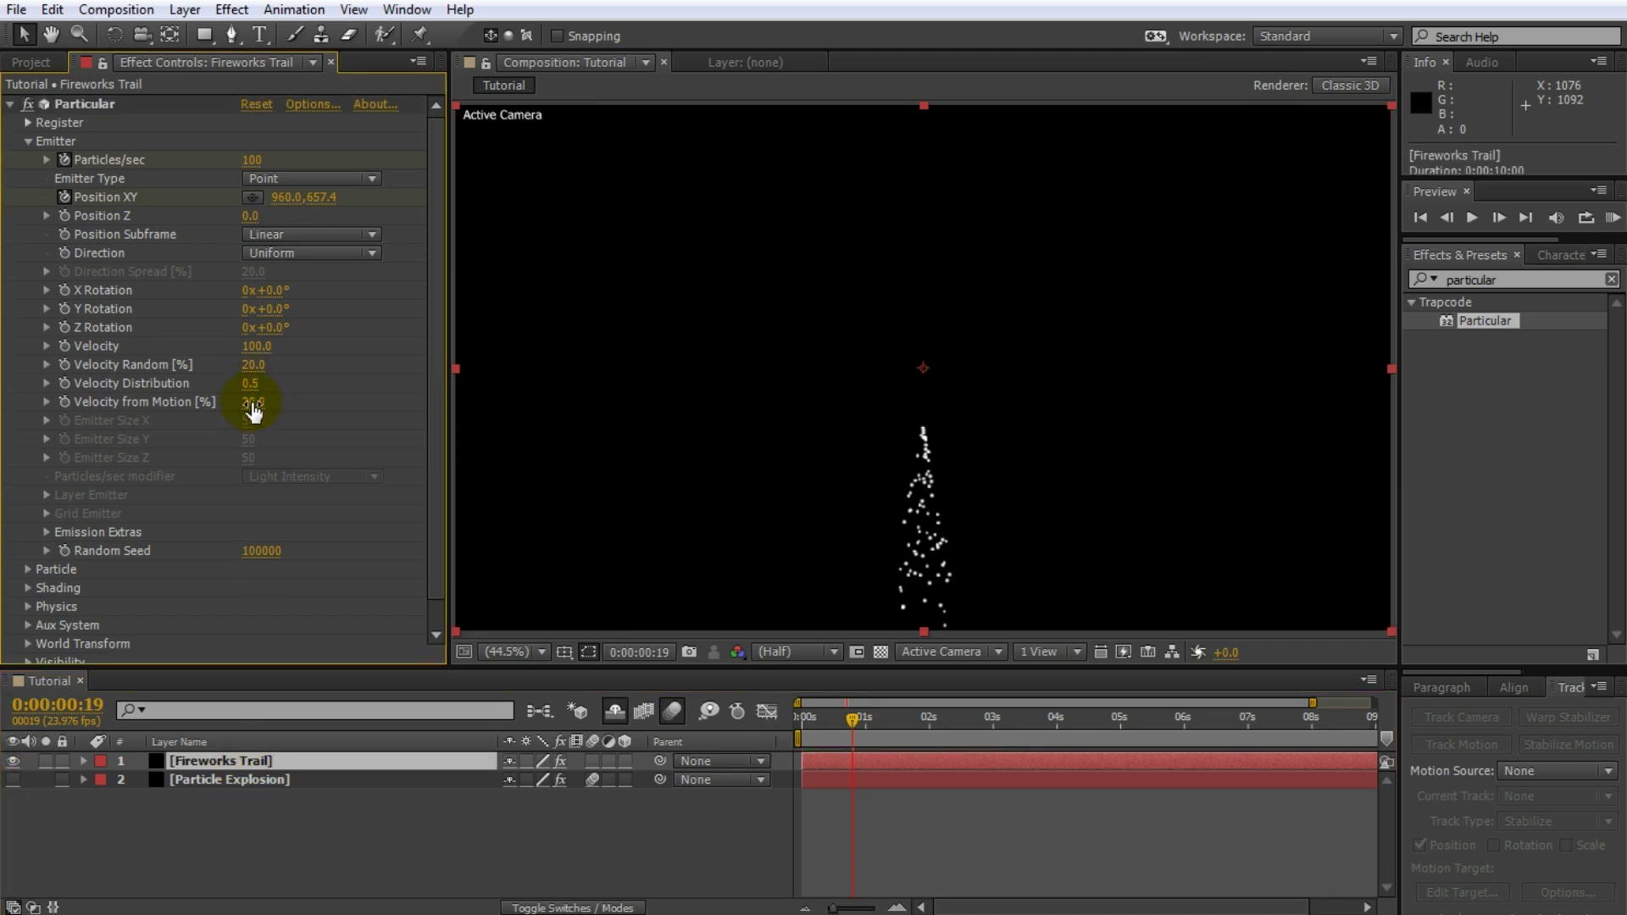
pyautogui.click(252, 403)
pyautogui.write('0')
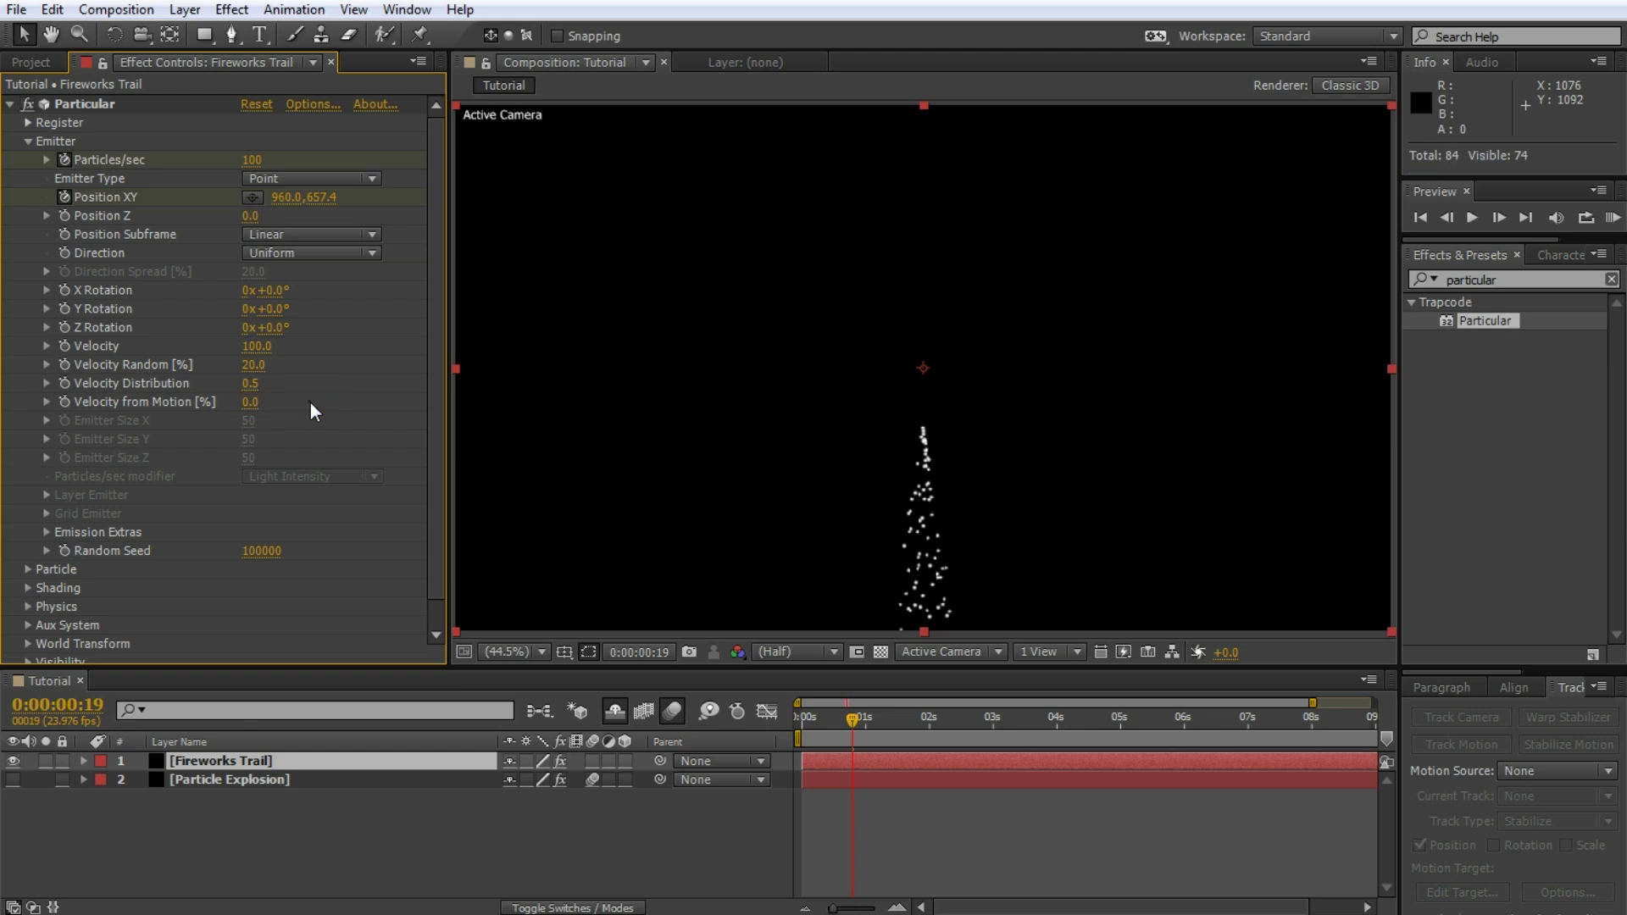
pyautogui.scroll(-1, 254, 462)
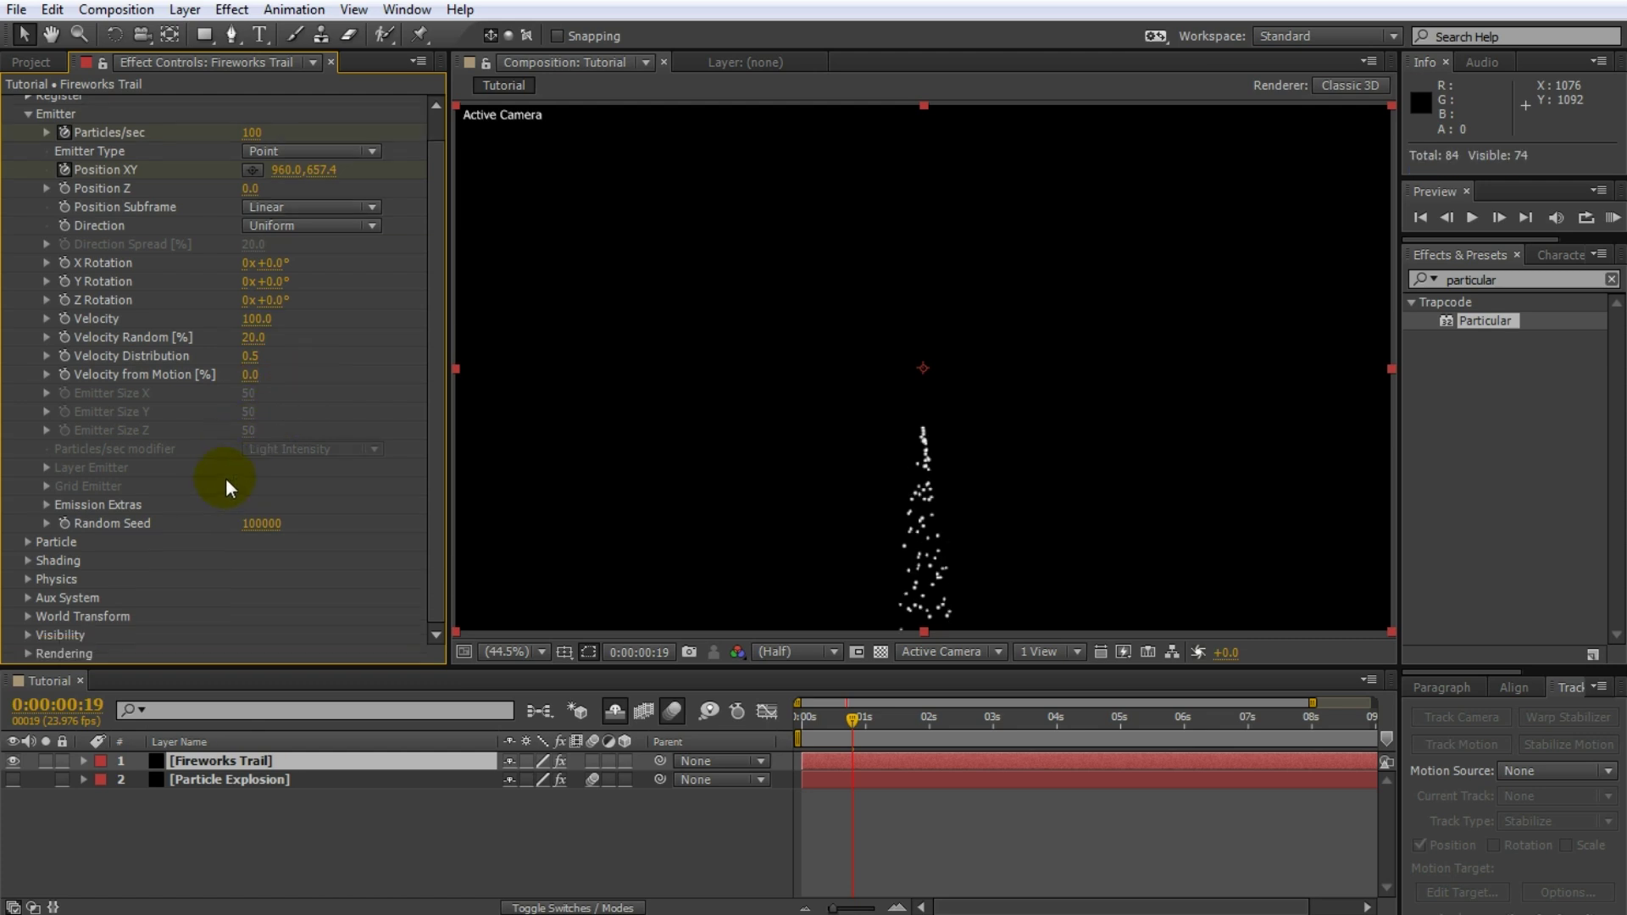
pyautogui.click(28, 542)
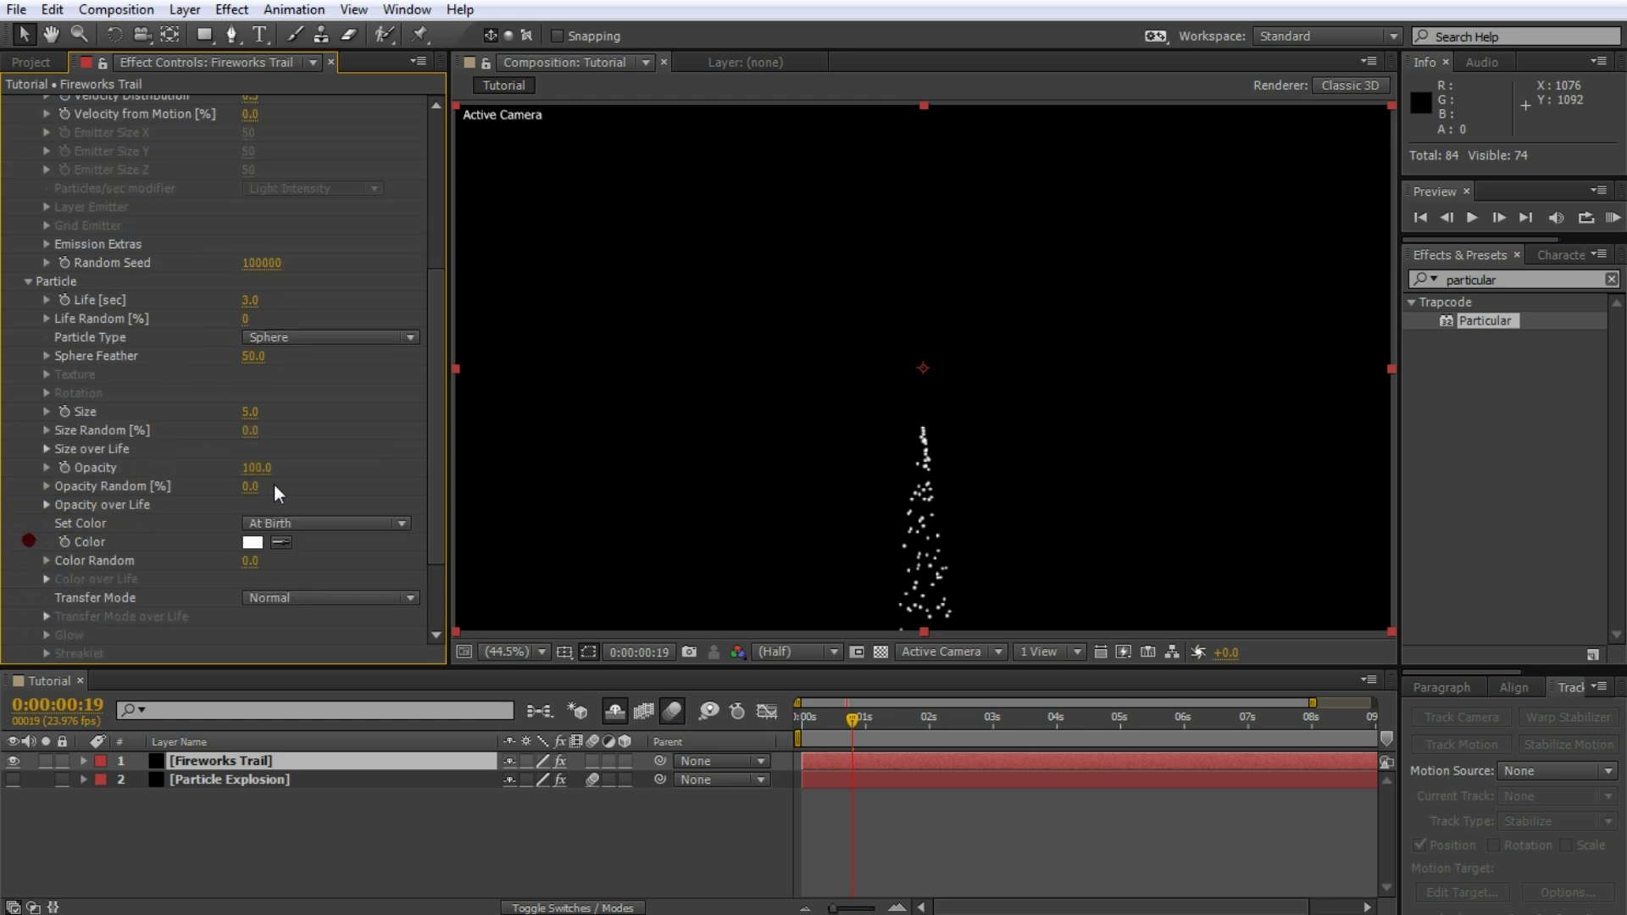
pyautogui.click(307, 340)
pyautogui.click(327, 378)
# Keep trail Life at 2.0, set Size to 1.0 and Life Random to 42%.
pyautogui.click(251, 301)
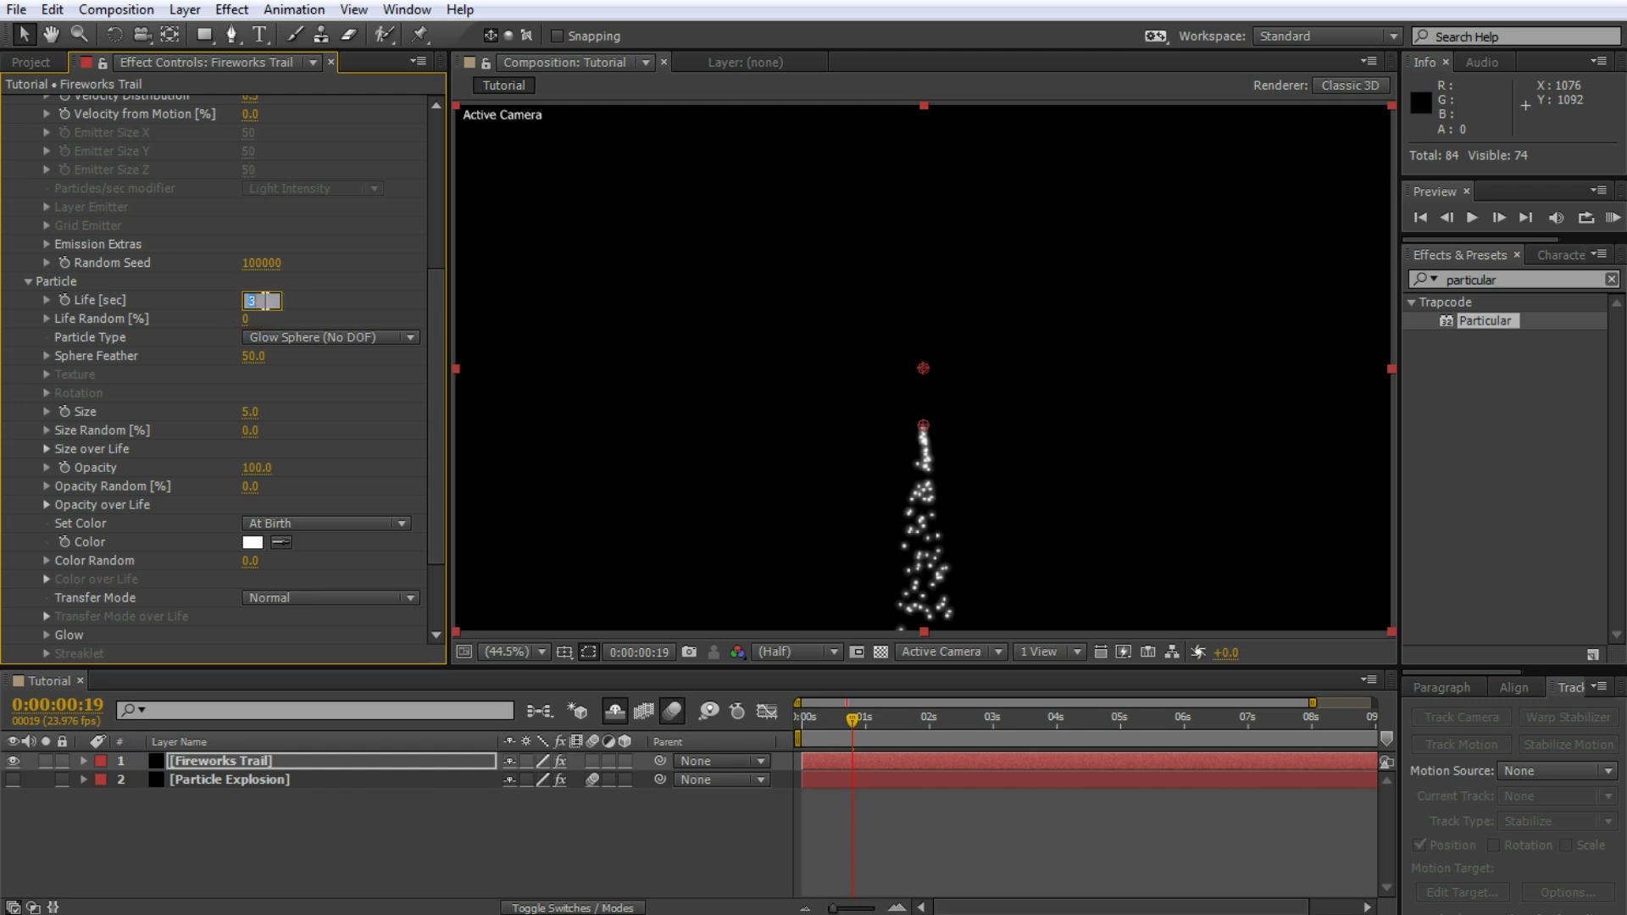
pyautogui.press('Return')
pyautogui.click(259, 412)
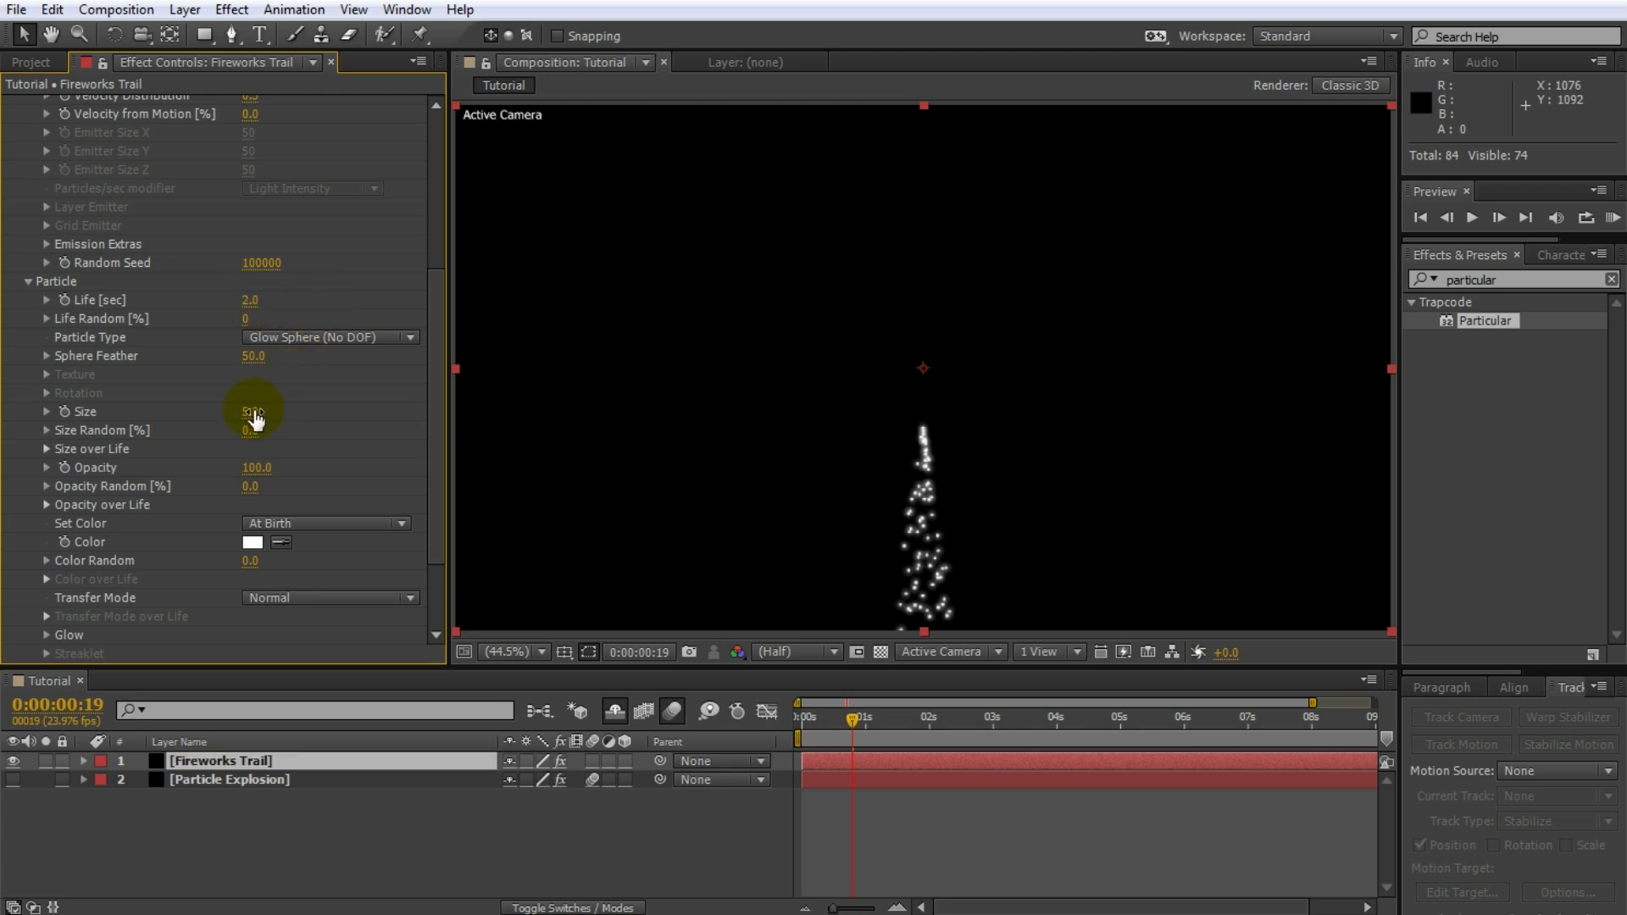
pyautogui.write('1')
pyautogui.press('Return')
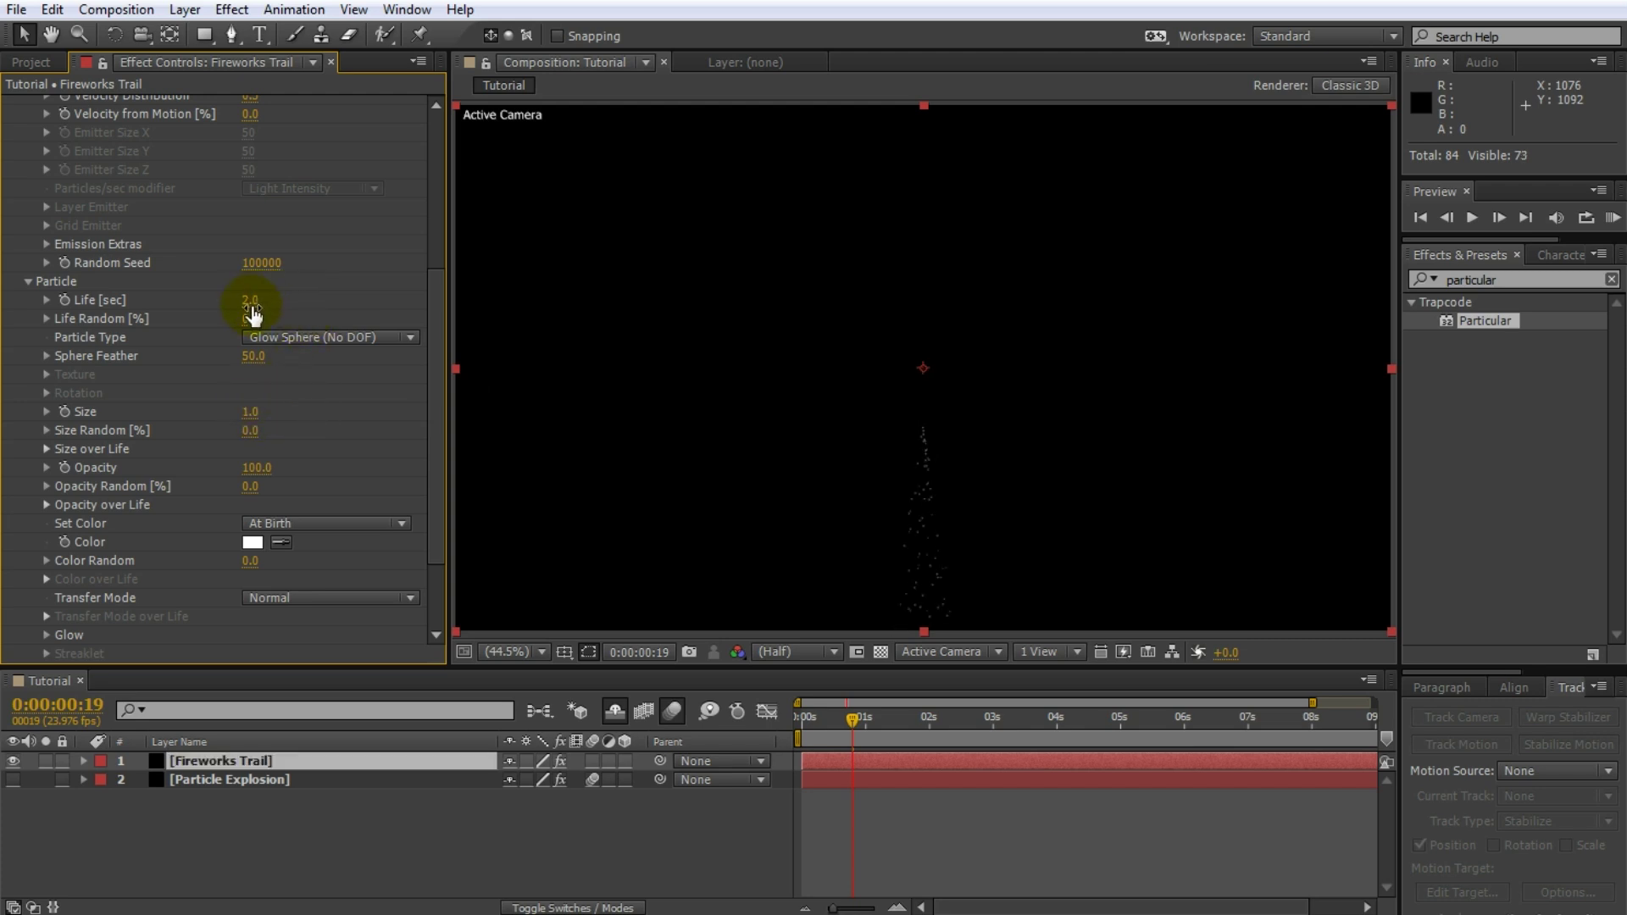
pyautogui.moveTo(253, 315); pyautogui.dragTo(266, 319)
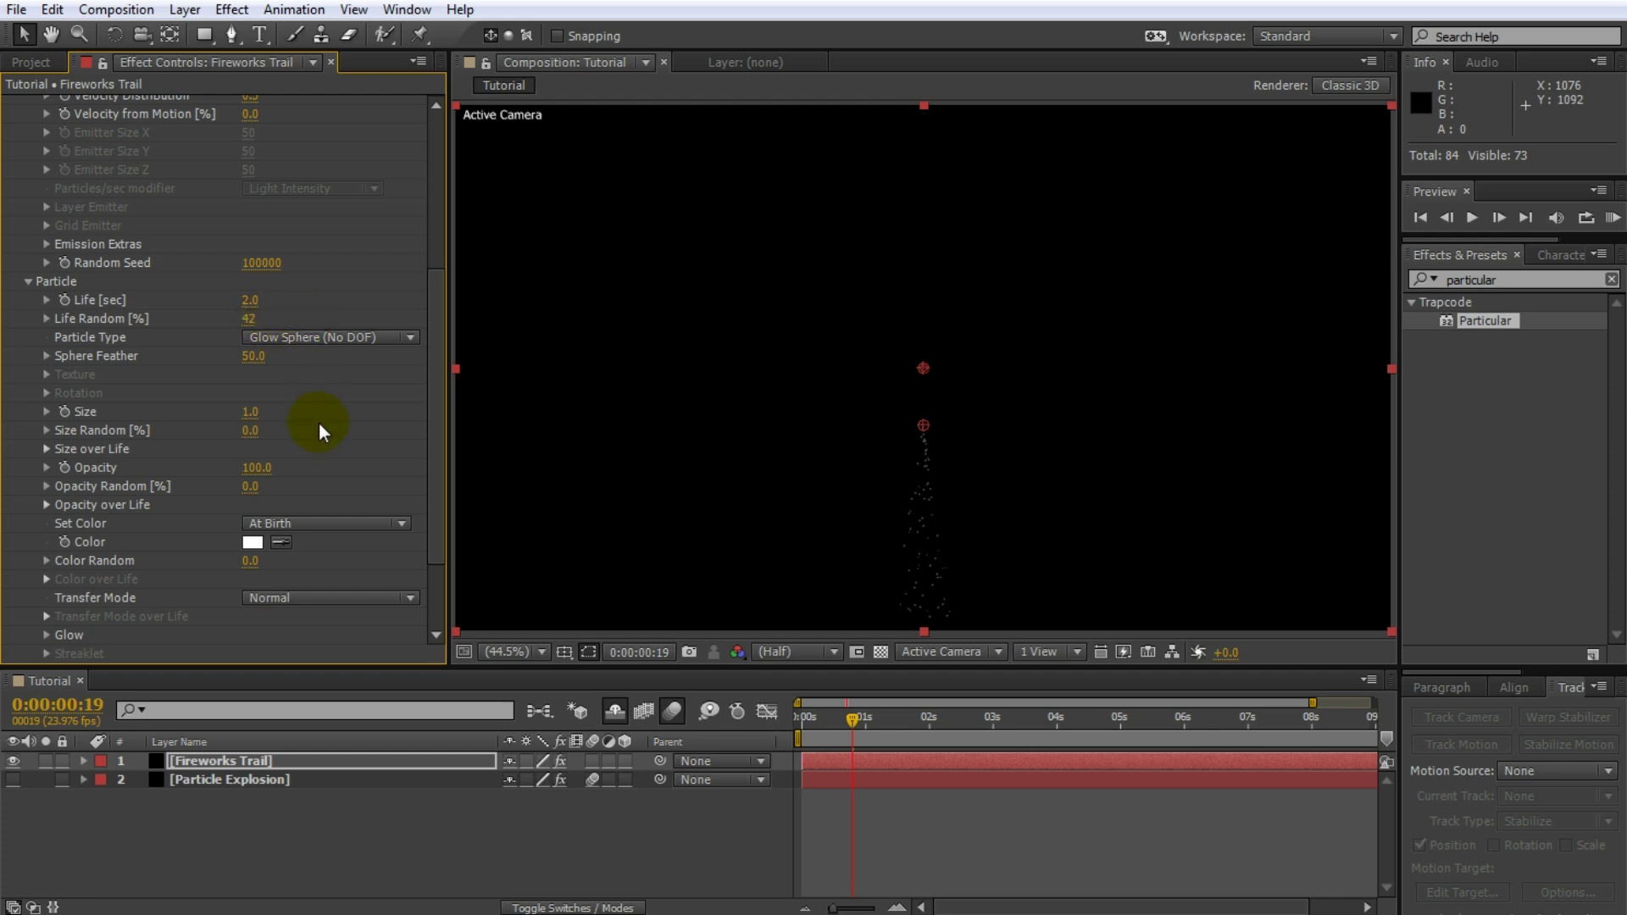
# Apply ramp-down Opacity over Life and Size over Life presets so trail particles fade and shrink.
pyautogui.scroll(-2, 139, 417)
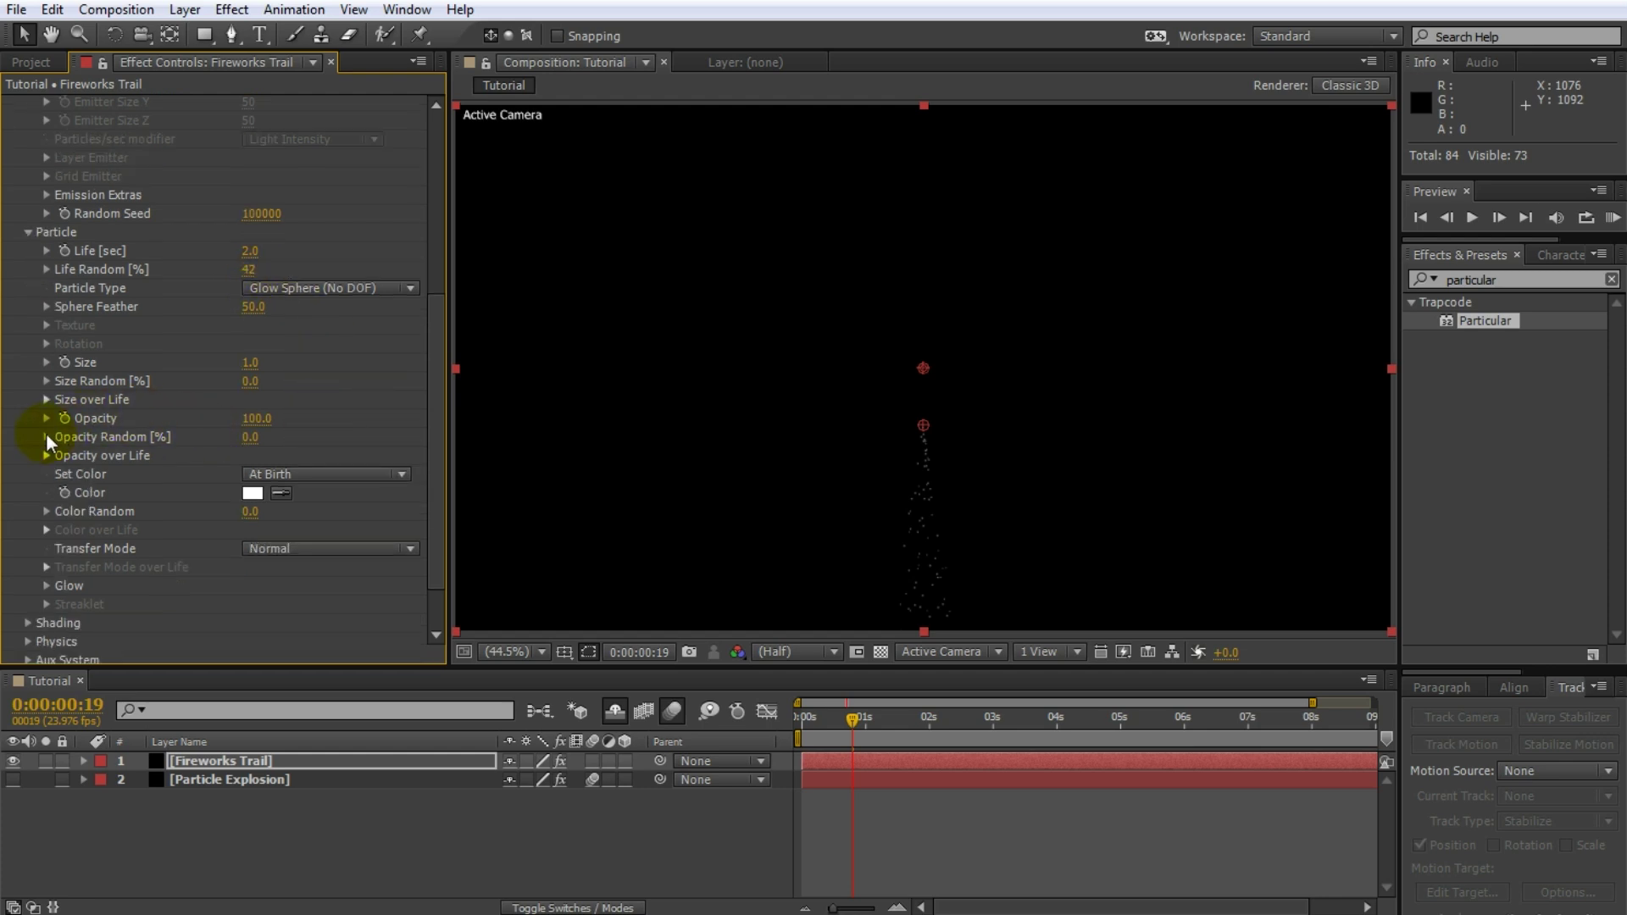
pyautogui.click(46, 457)
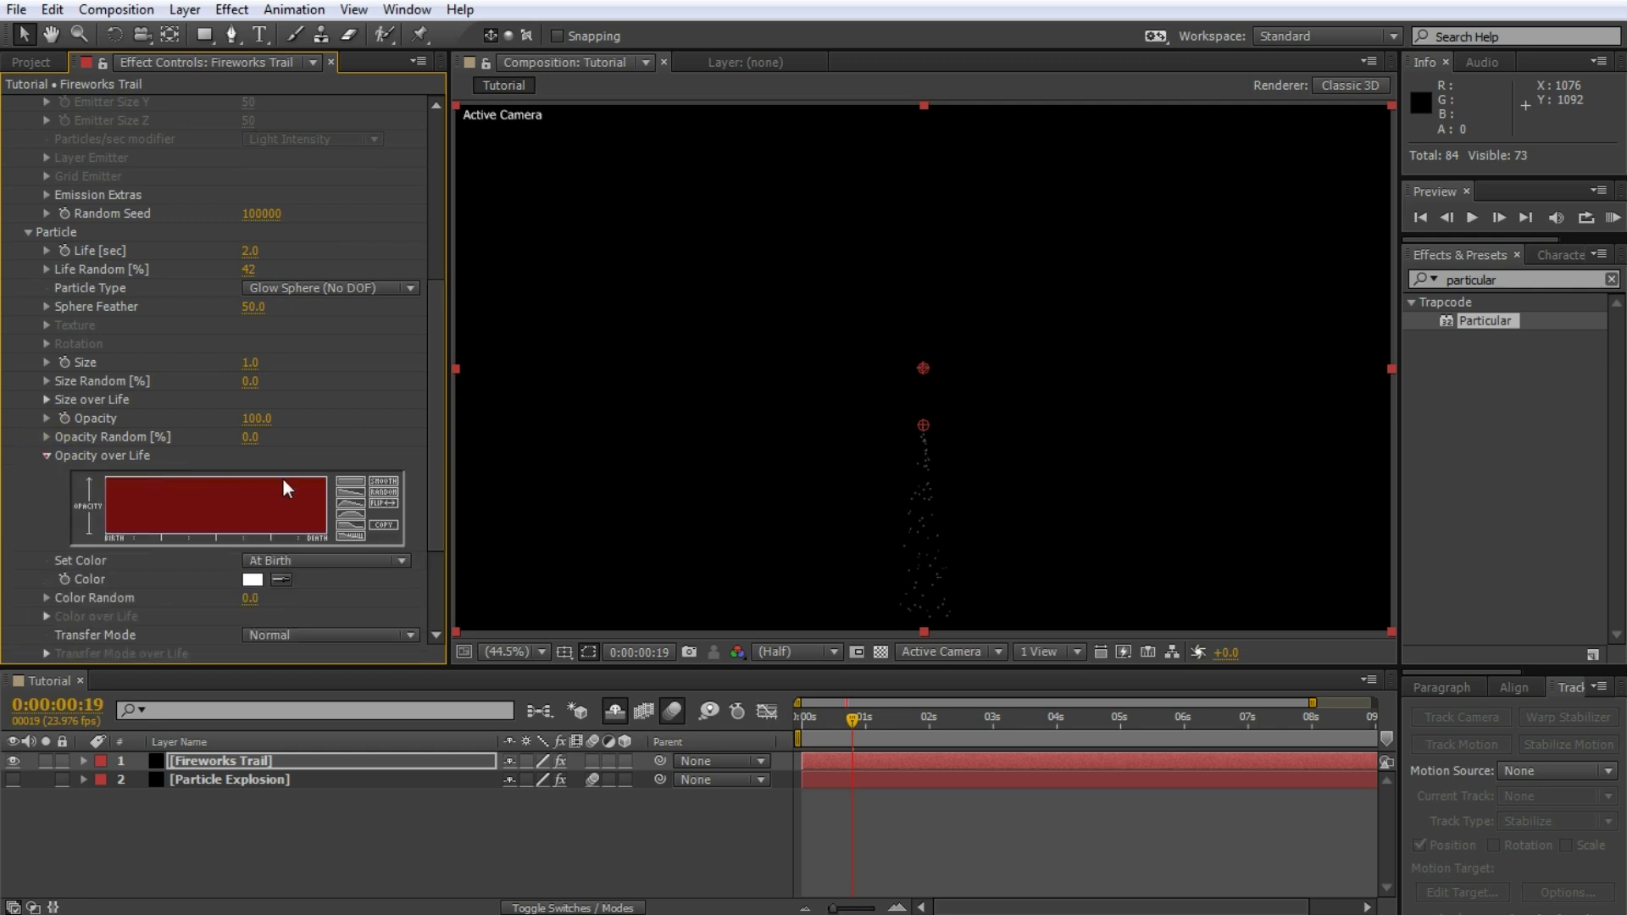
pyautogui.click(342, 495)
pyautogui.scroll(-5, 326, 417)
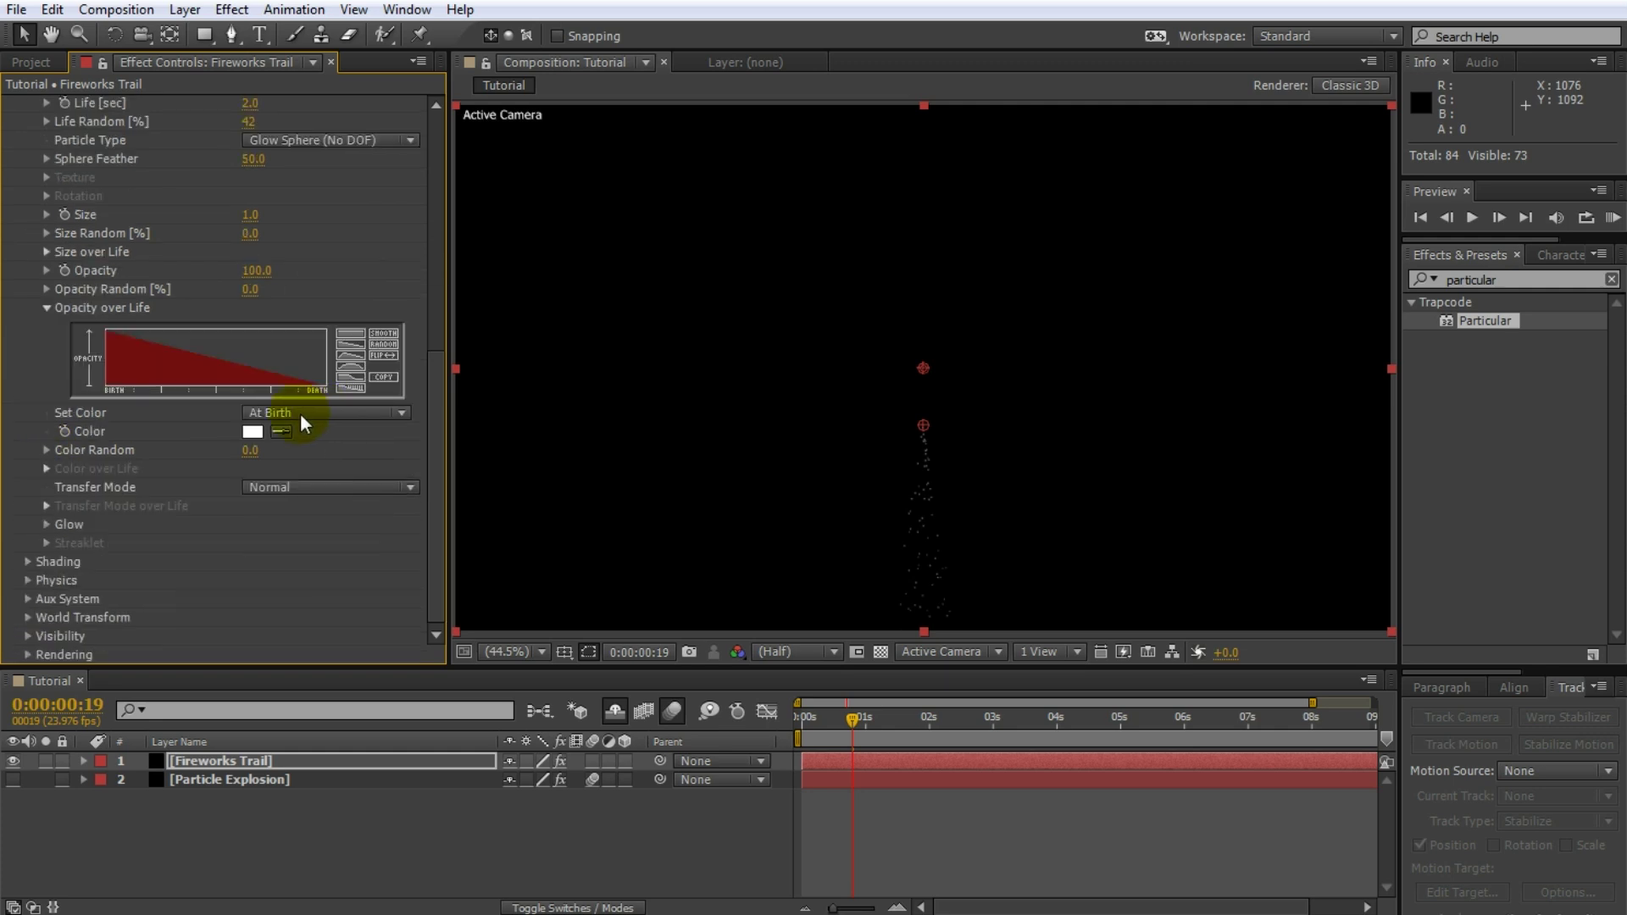
pyautogui.click(47, 252)
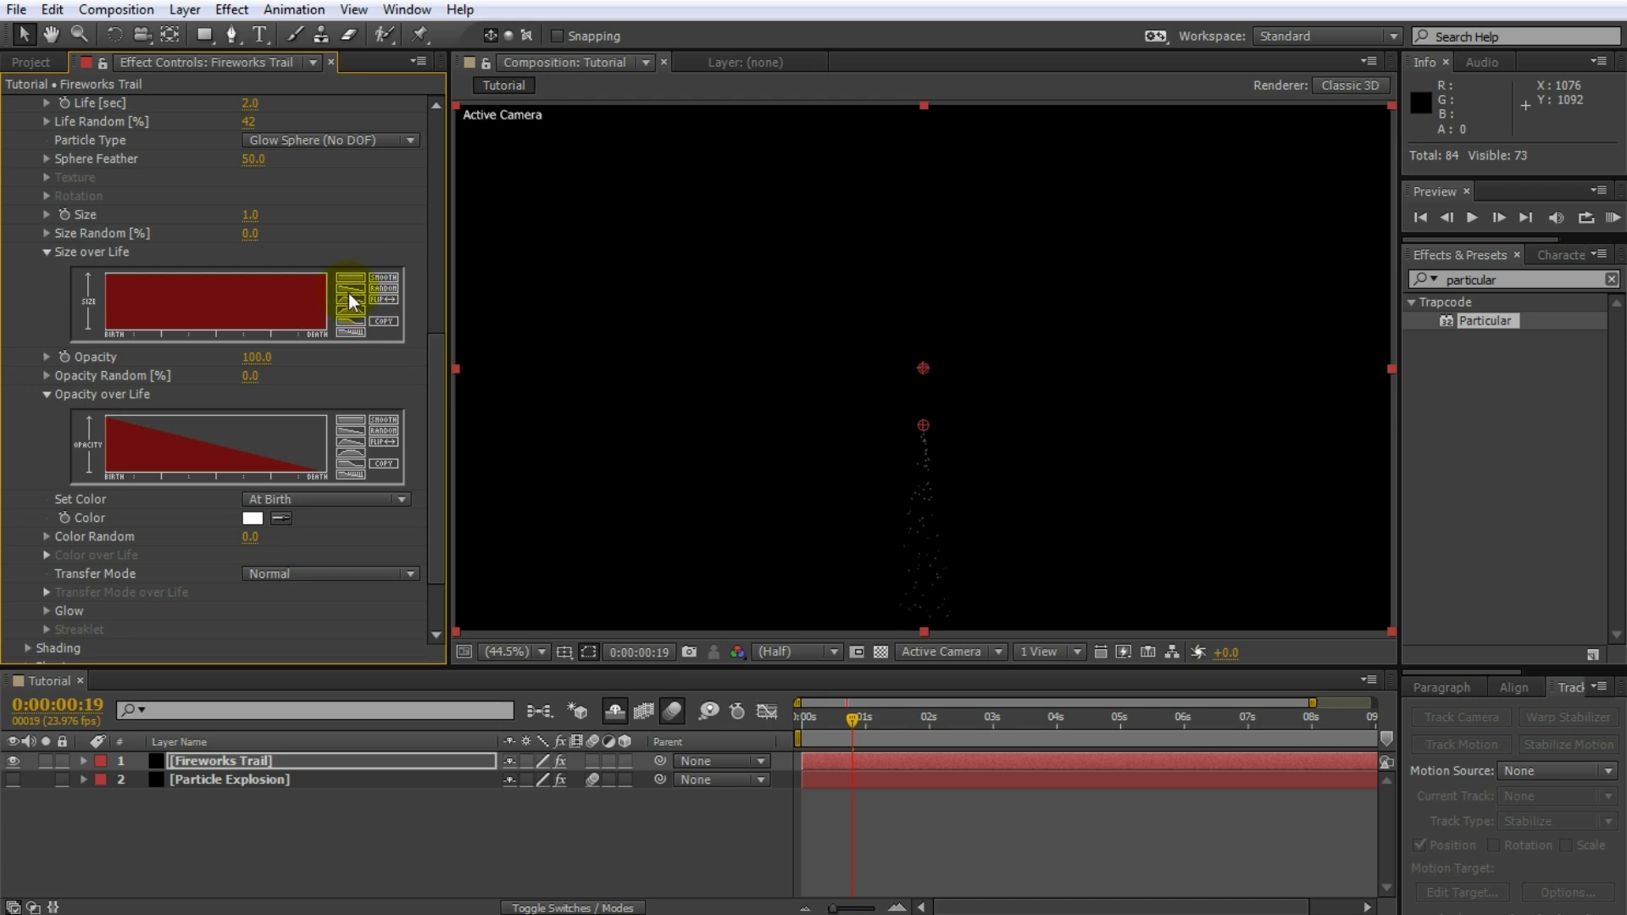
pyautogui.click(349, 299)
# Shorten the Fireworks Trail particle Life to 1.2 s and set emitter Velocity to 50.
pyautogui.scroll(1, 363, 314)
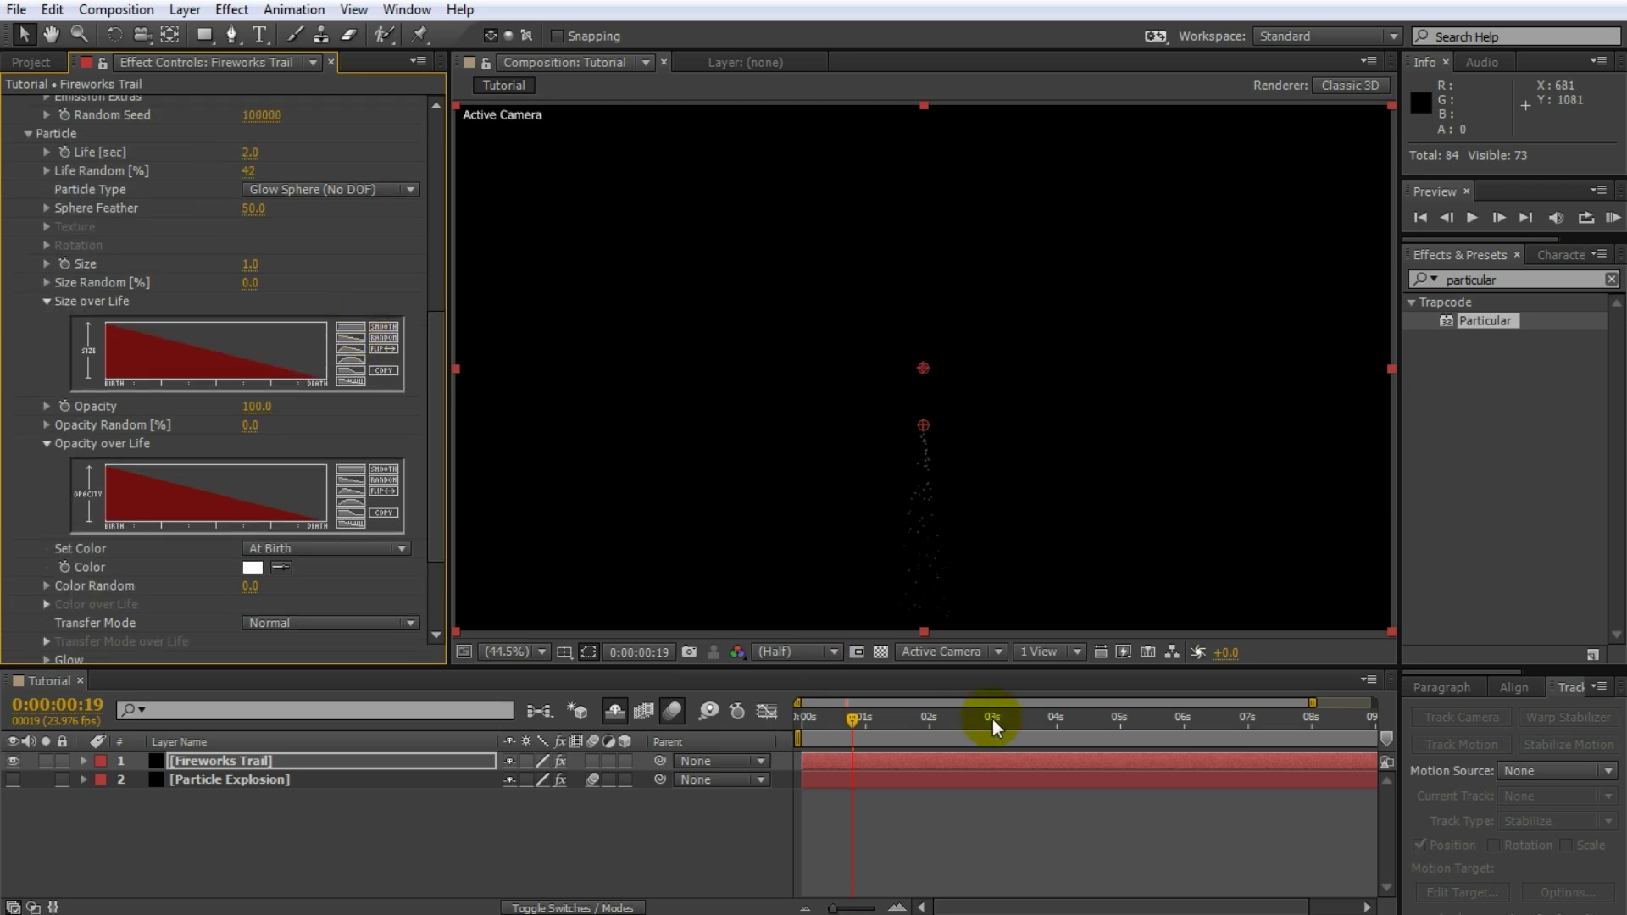
pyautogui.moveTo(846, 719)
pyautogui.mouseDown()
pyautogui.moveTo(815, 719)
pyautogui.moveTo(871, 720)
pyautogui.mouseUp()
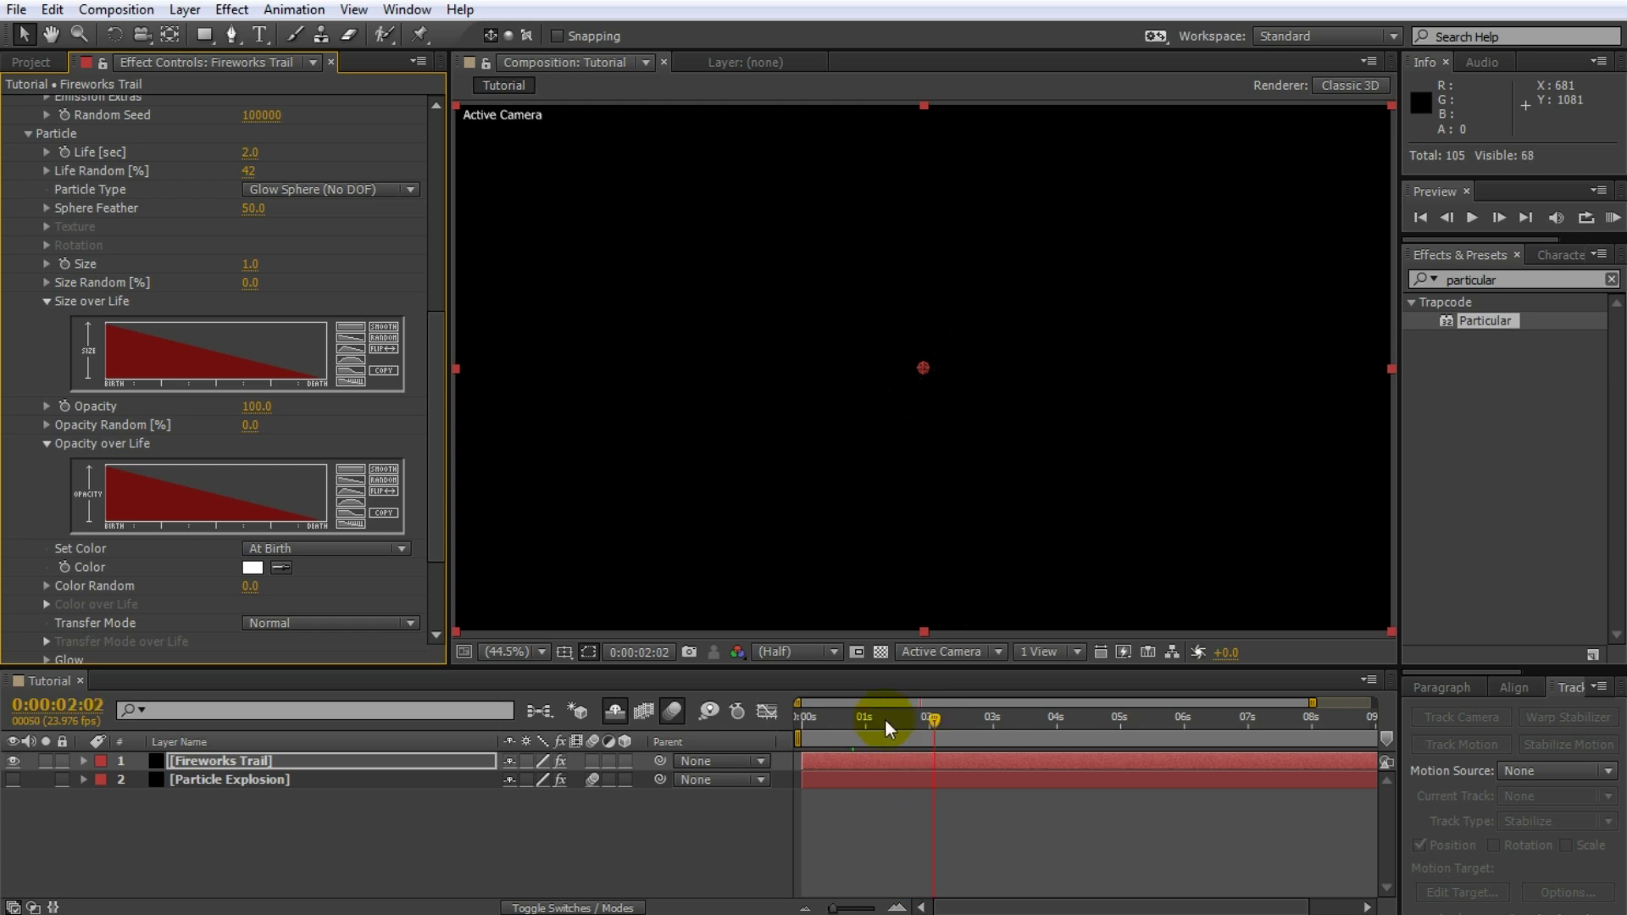
pyautogui.scroll(4, 424, 393)
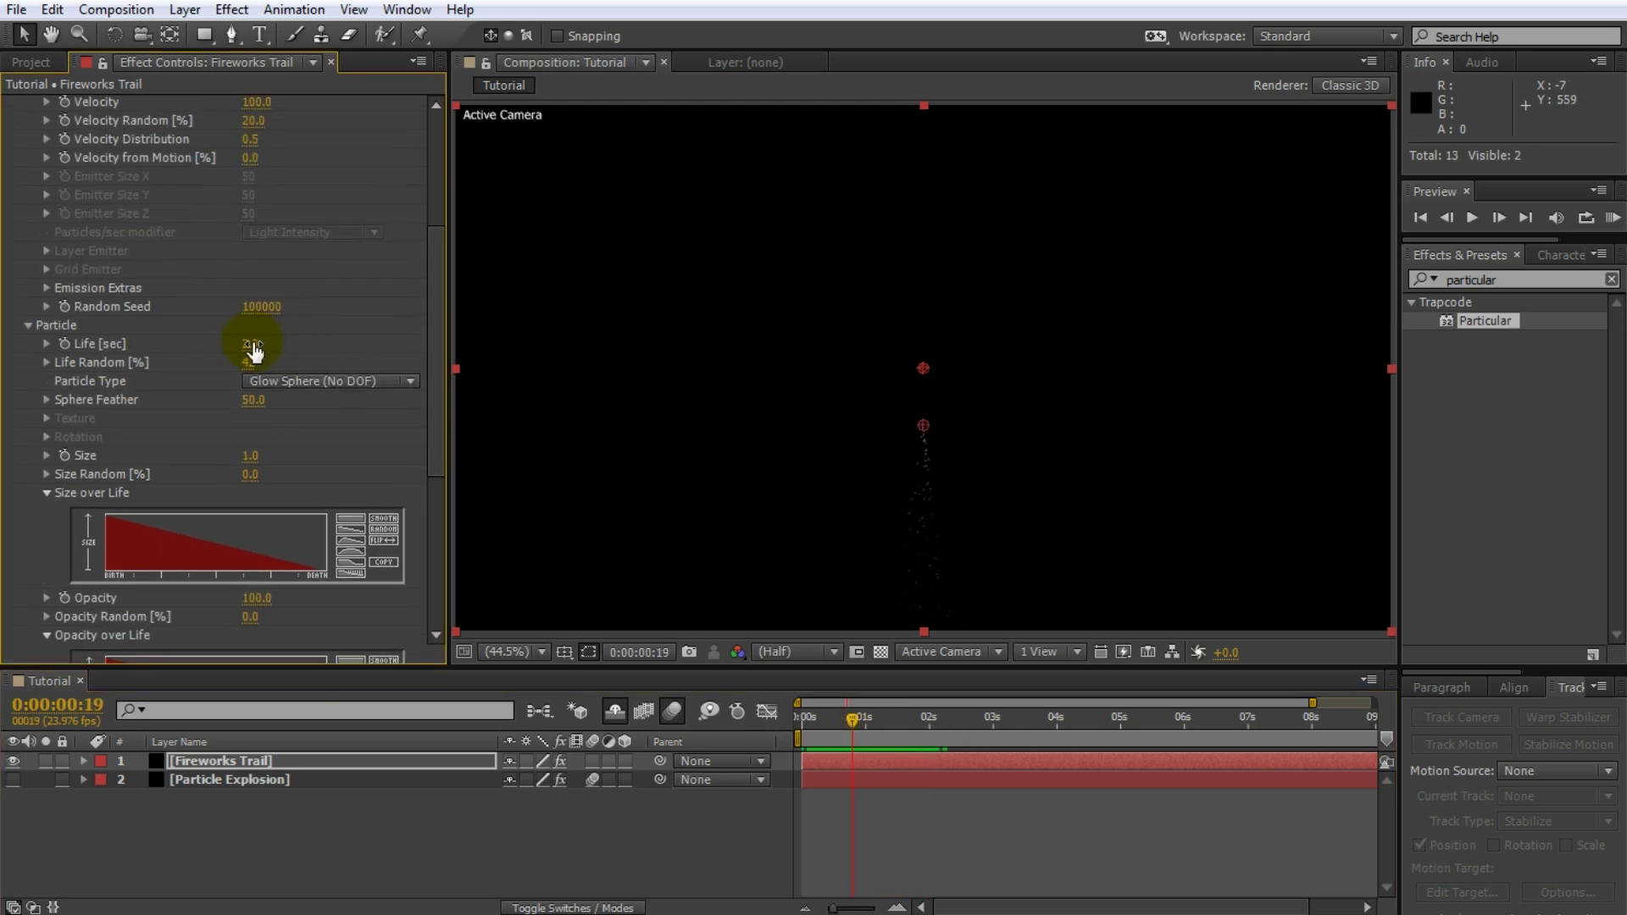
pyautogui.moveTo(253, 349); pyautogui.dragTo(259, 362)
pyautogui.moveTo(435, 363); pyautogui.dragTo(445, 320)
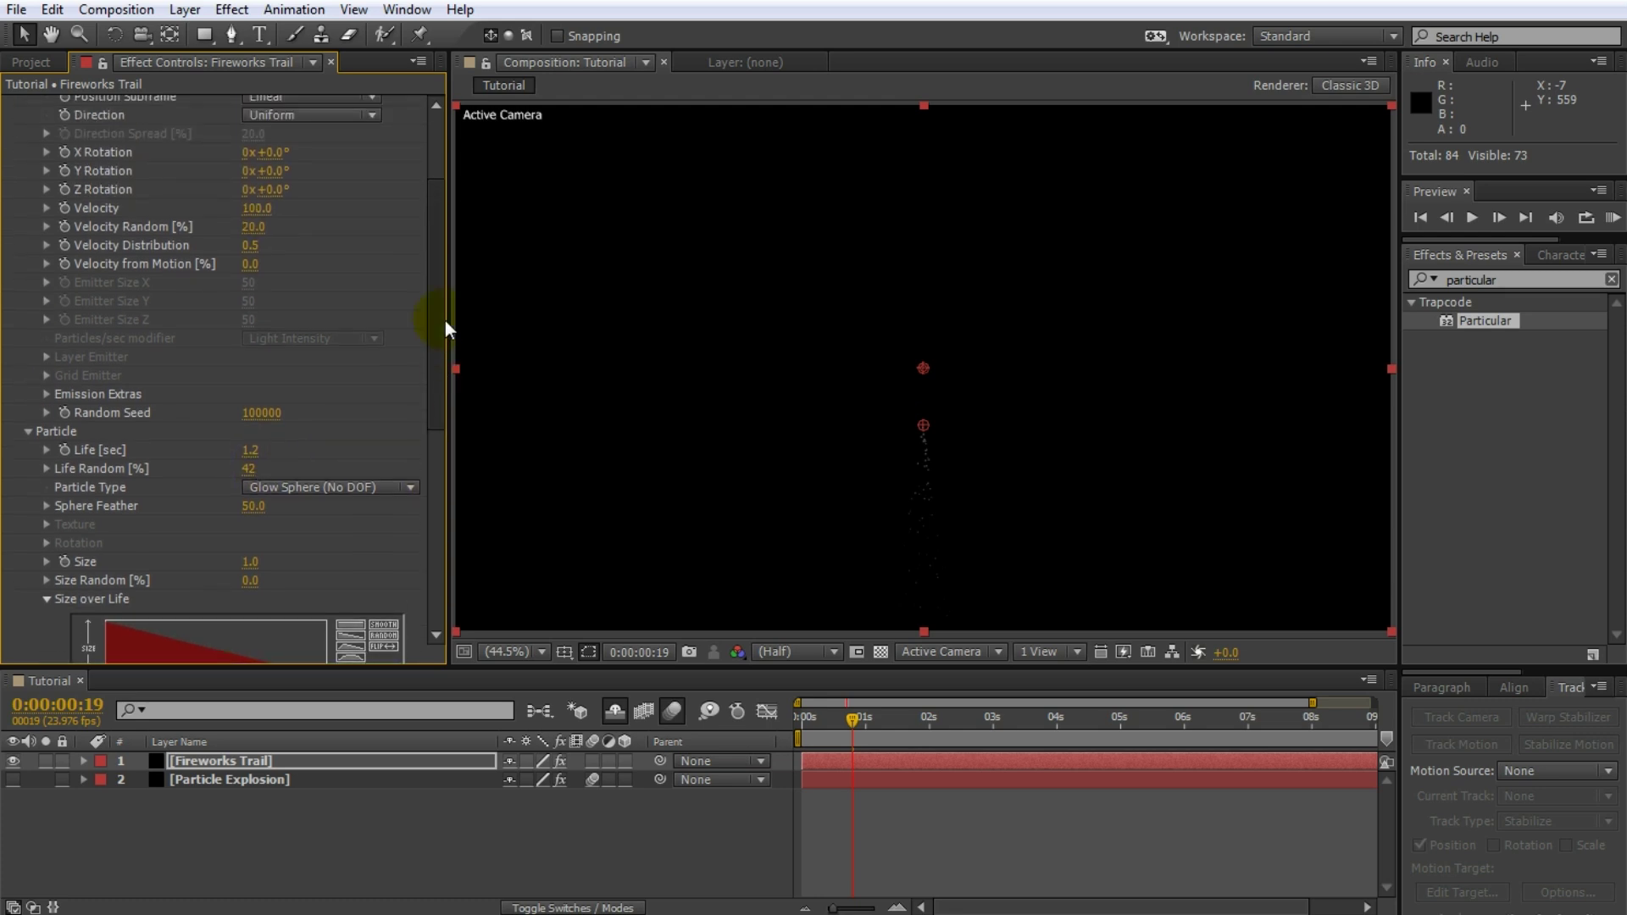
pyautogui.click(265, 210)
pyautogui.write('50')
pyautogui.click(359, 209)
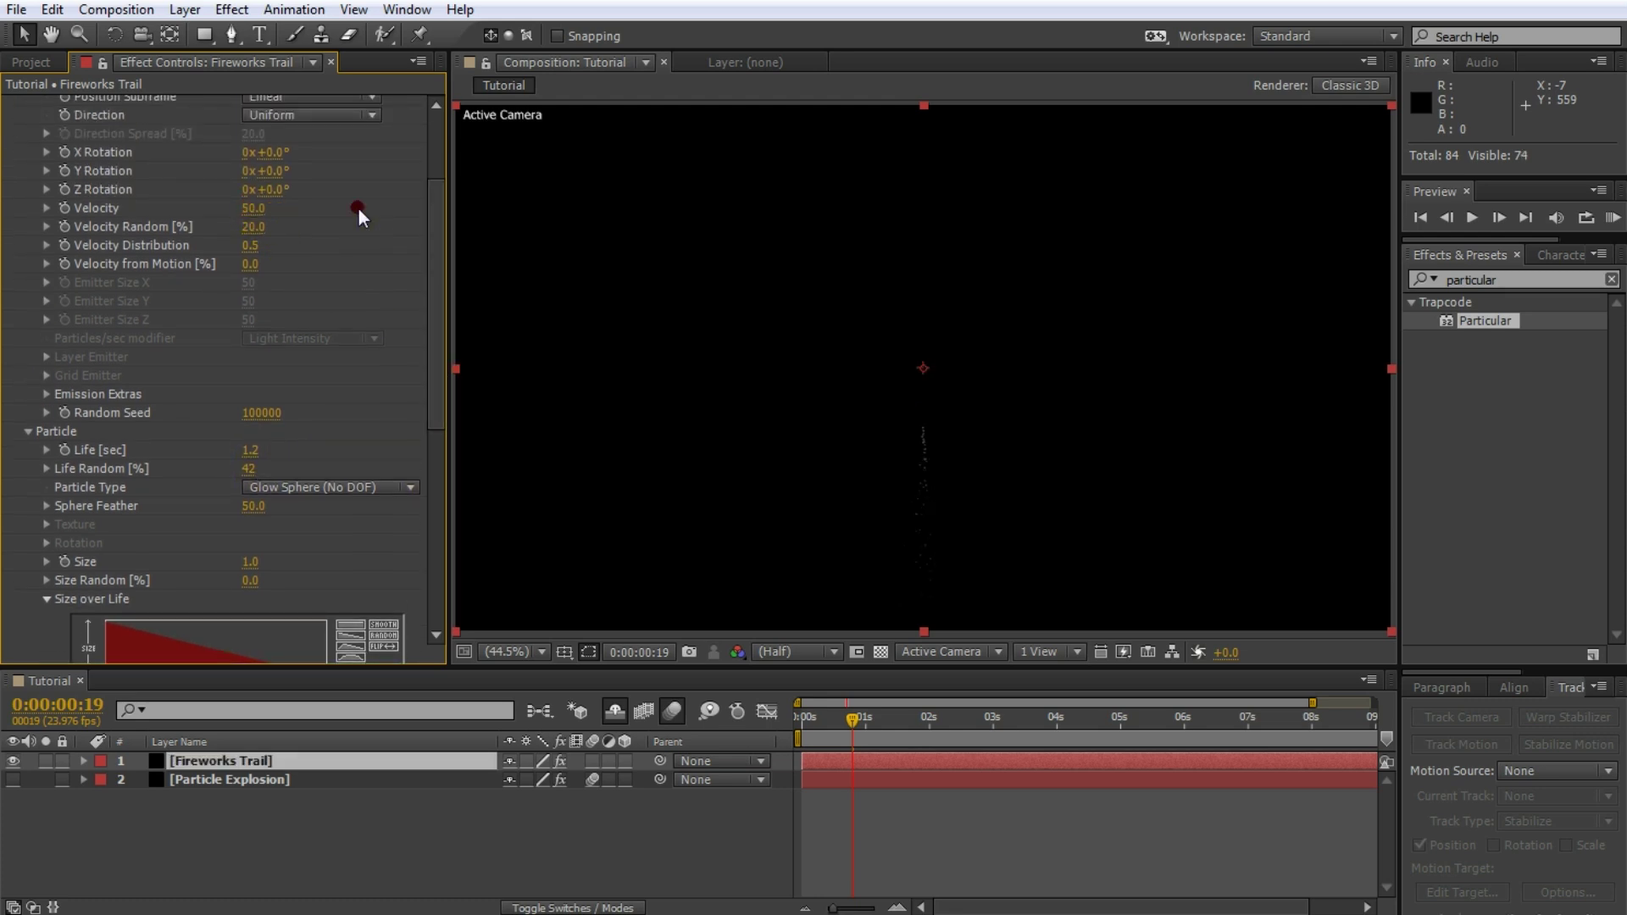
pyautogui.moveTo(849, 724)
pyautogui.mouseDown()
pyautogui.moveTo(805, 716)
pyautogui.moveTo(854, 724)
pyautogui.mouseUp()
# View the composition at 100% with the rising particle stream centred.
pyautogui.press('/')
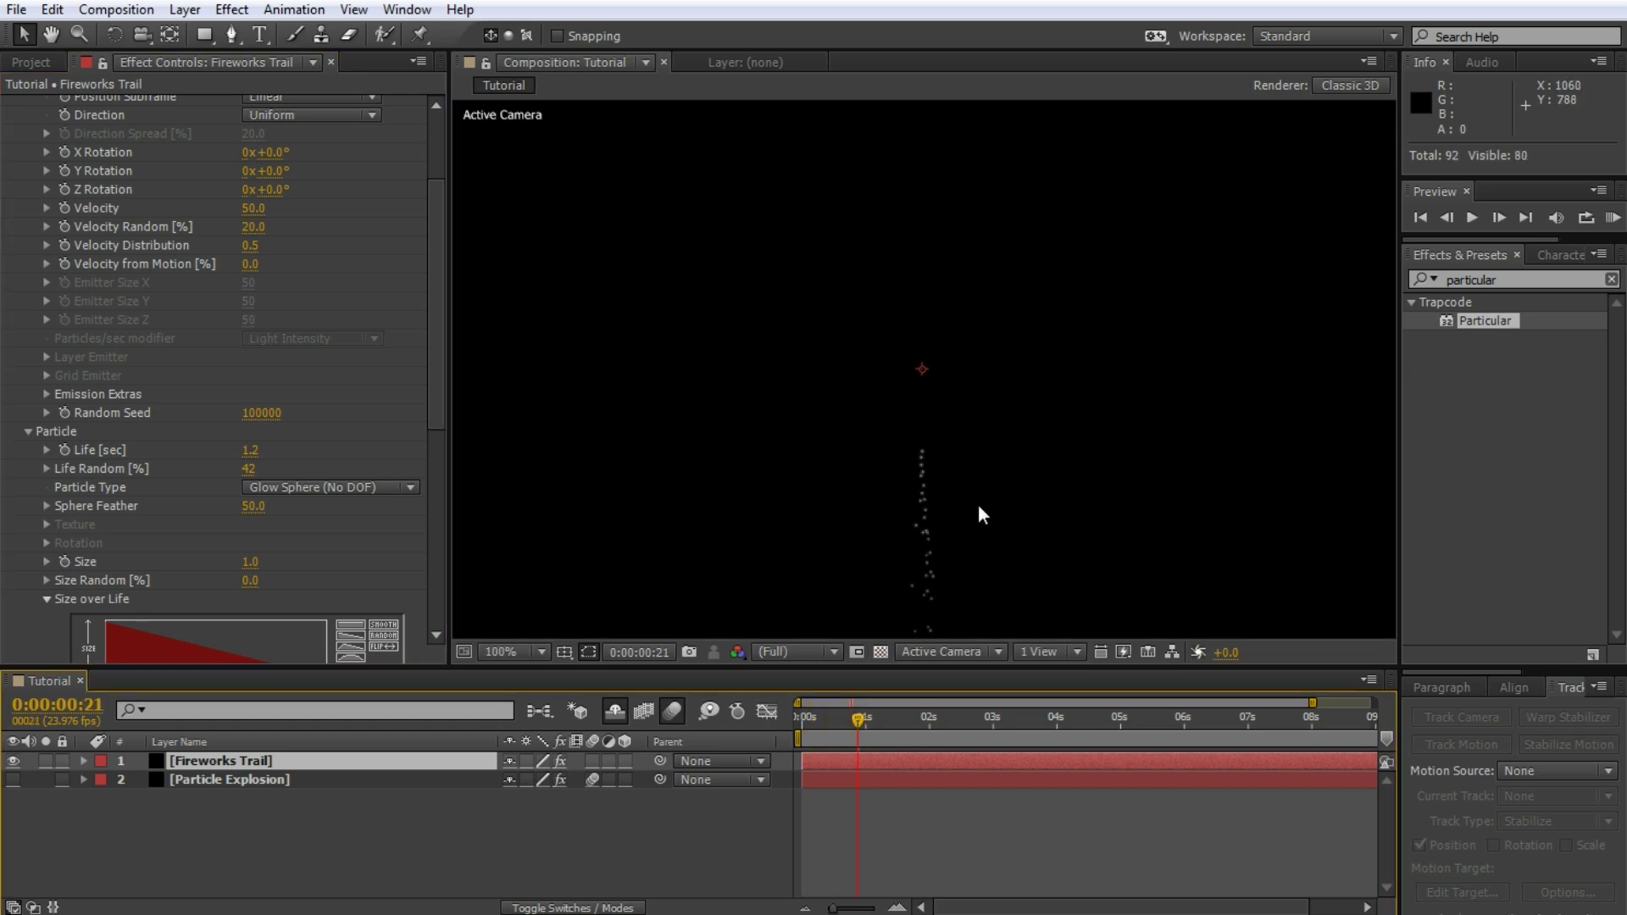
pyautogui.press('h')
pyautogui.moveTo(974, 422); pyautogui.dragTo(988, 199)
pyautogui.press('v')
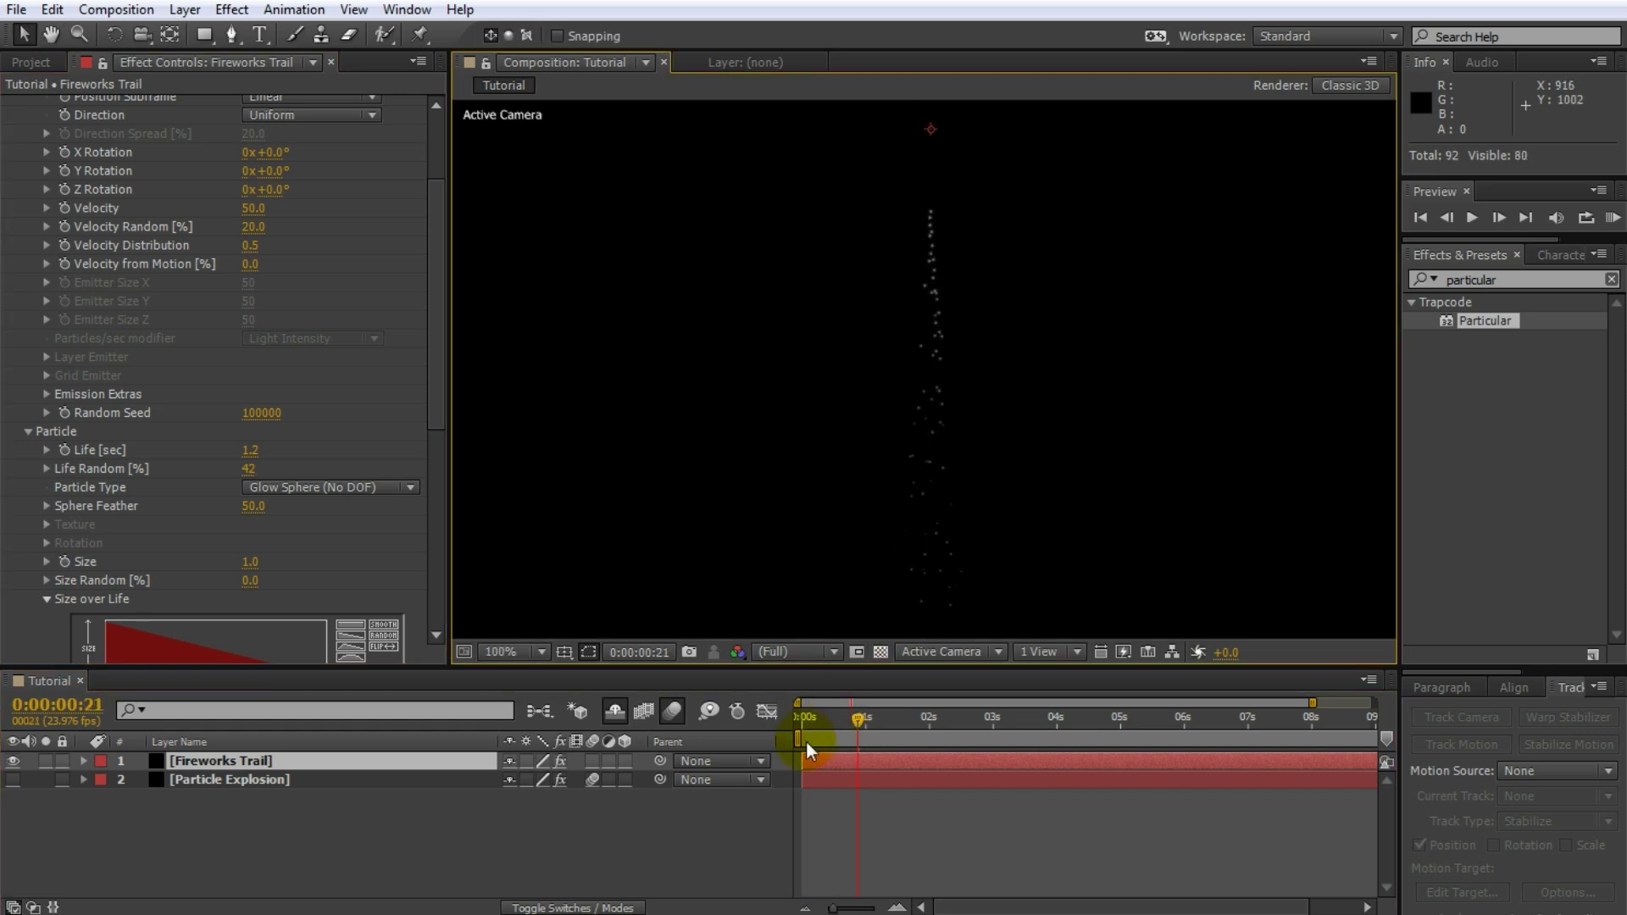
pyautogui.moveTo(861, 720); pyautogui.dragTo(827, 759)
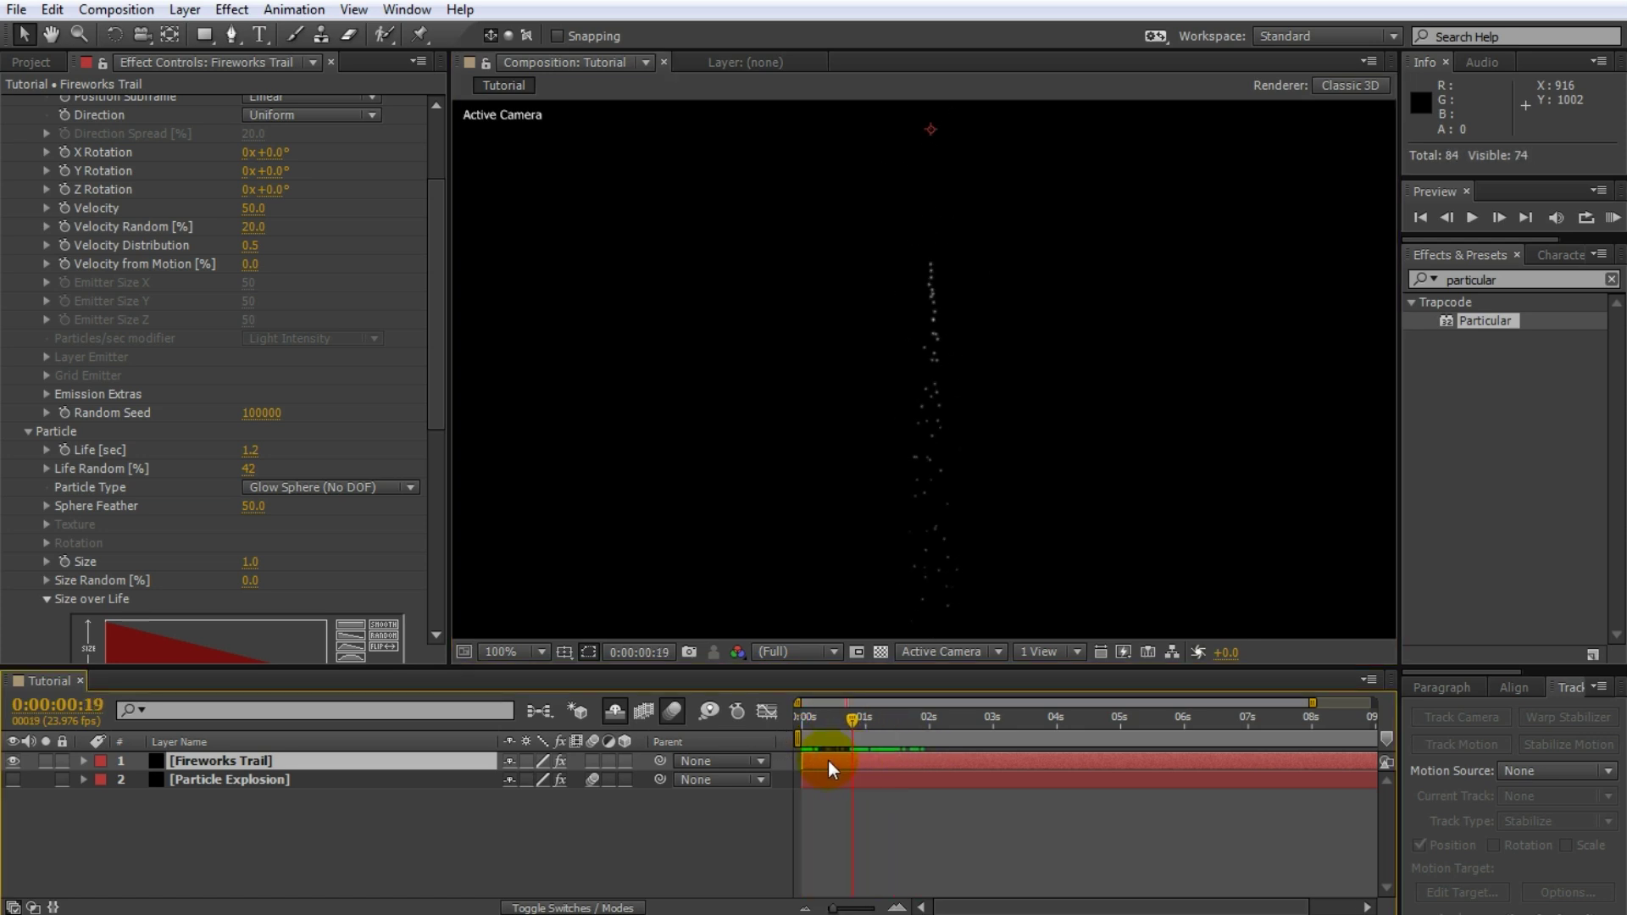
# Set particle colour to Over Life, with a pale yellow to dark red #690000 gradient.
pyautogui.moveTo(430, 470); pyautogui.dragTo(446, 568)
pyautogui.click(356, 519)
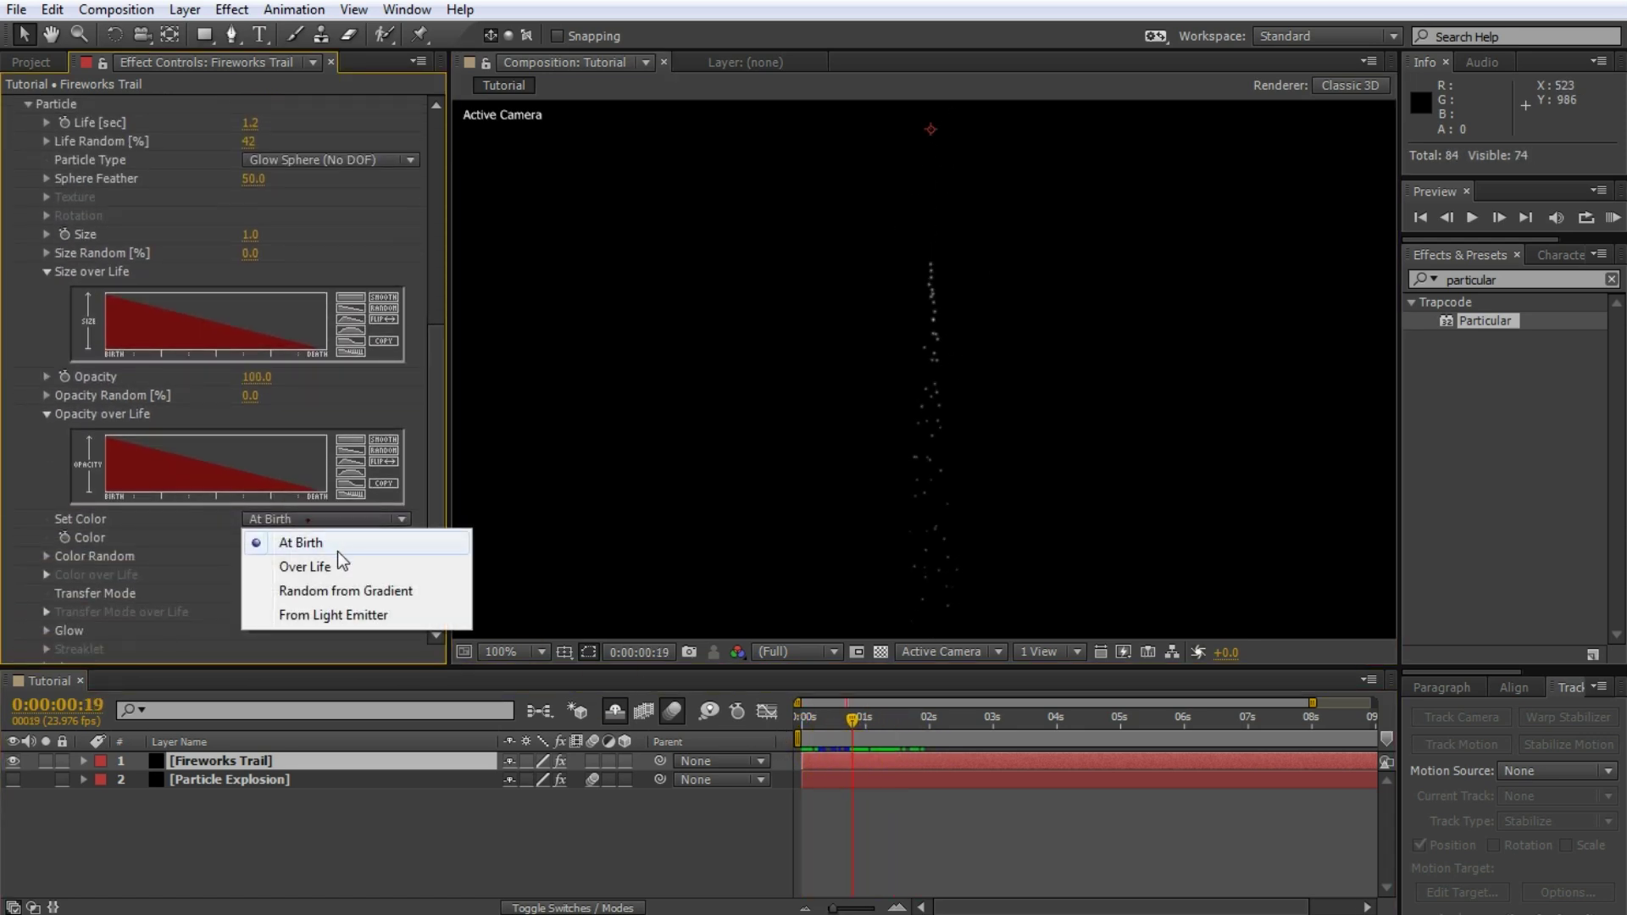
pyautogui.click(329, 565)
pyautogui.click(431, 517)
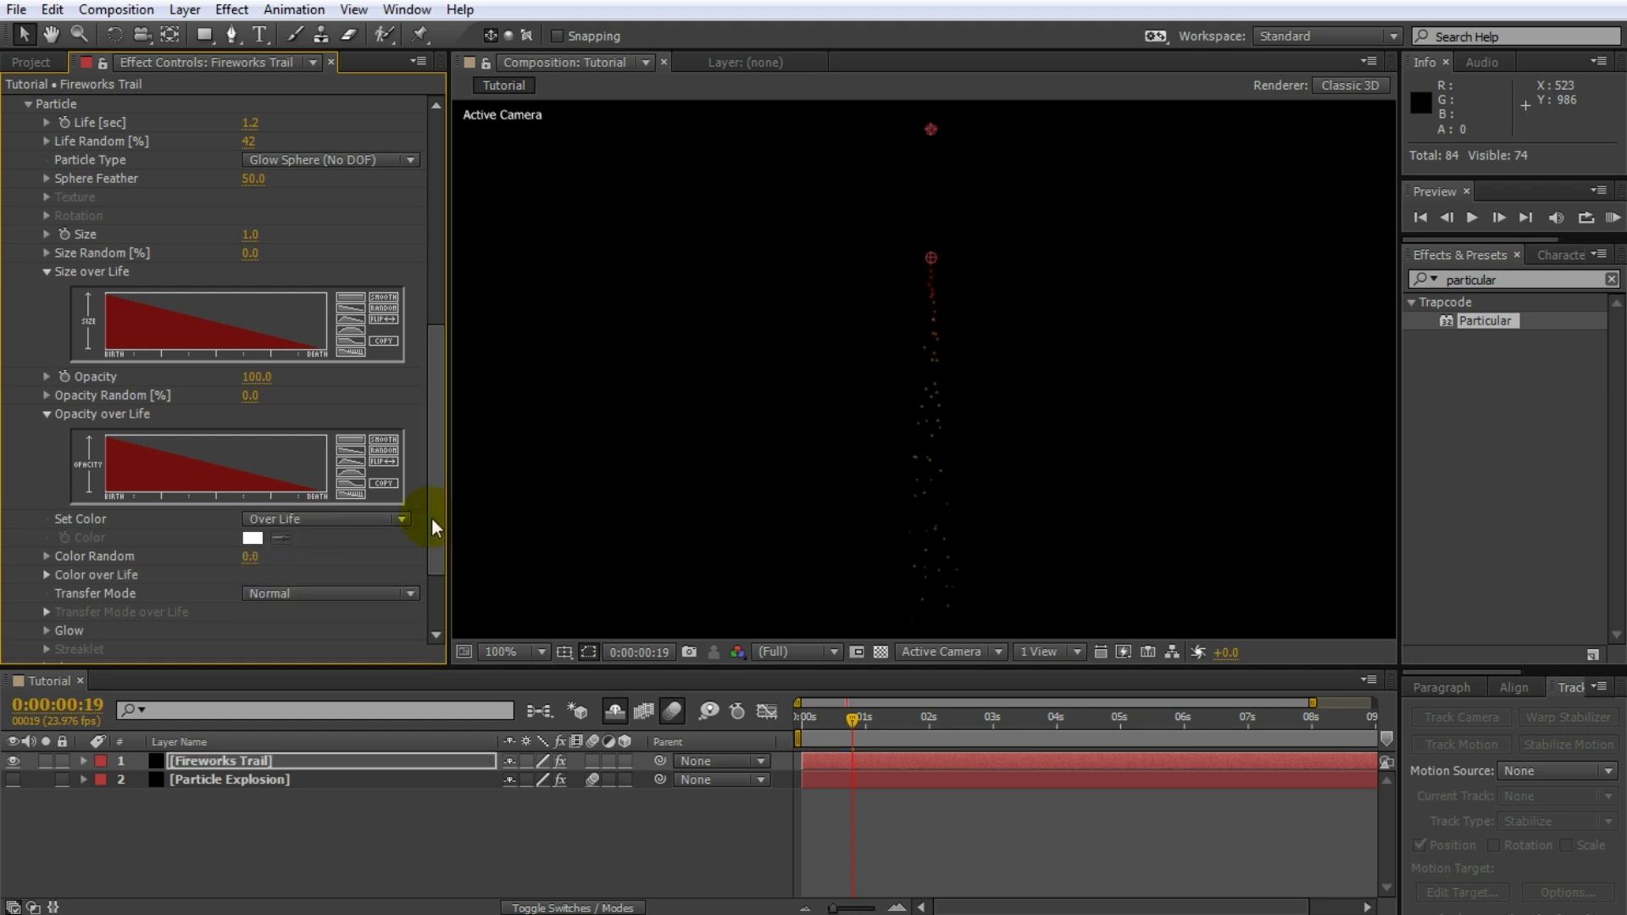
pyautogui.click(45, 467)
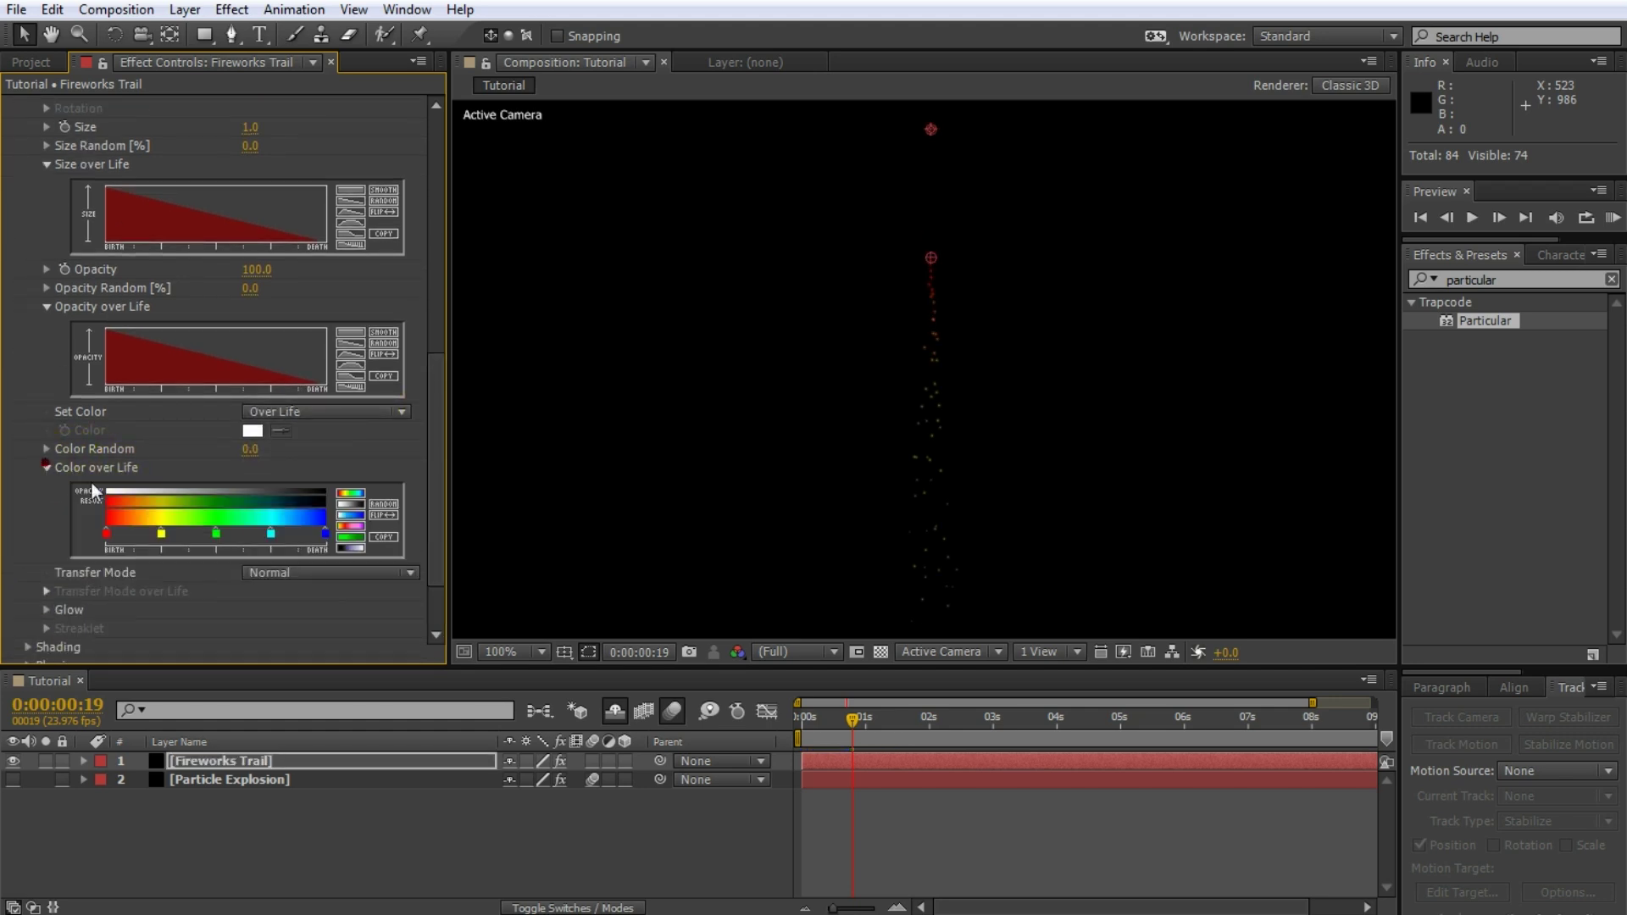
pyautogui.doubleClick(125, 533)
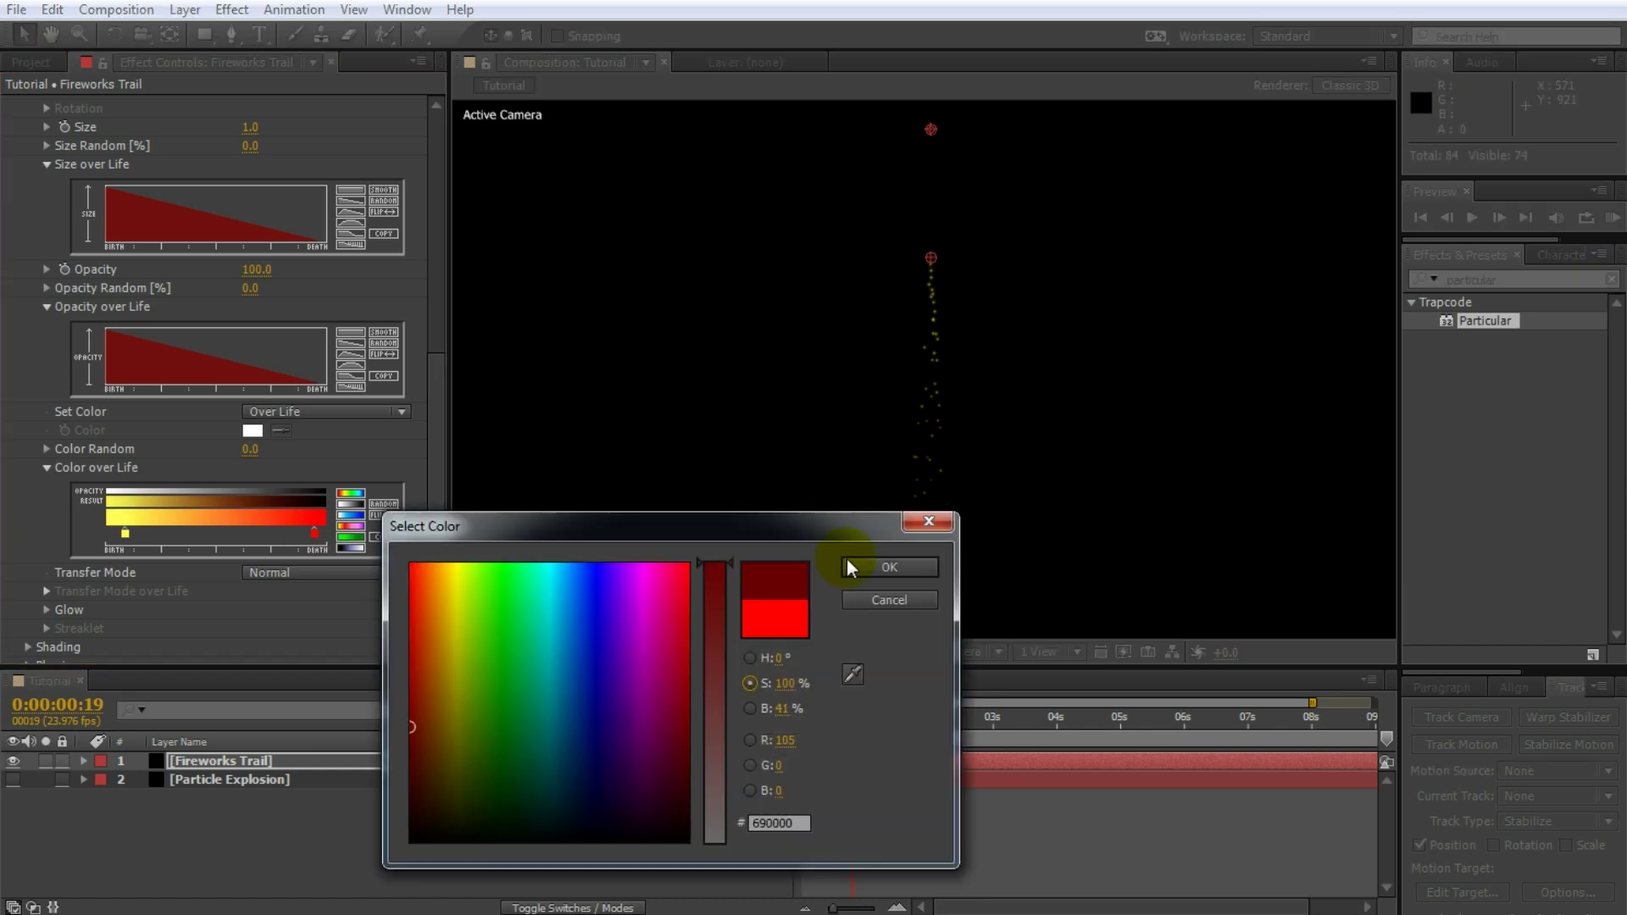
pyautogui.click(881, 567)
pyautogui.moveTo(846, 716); pyautogui.dragTo(839, 767)
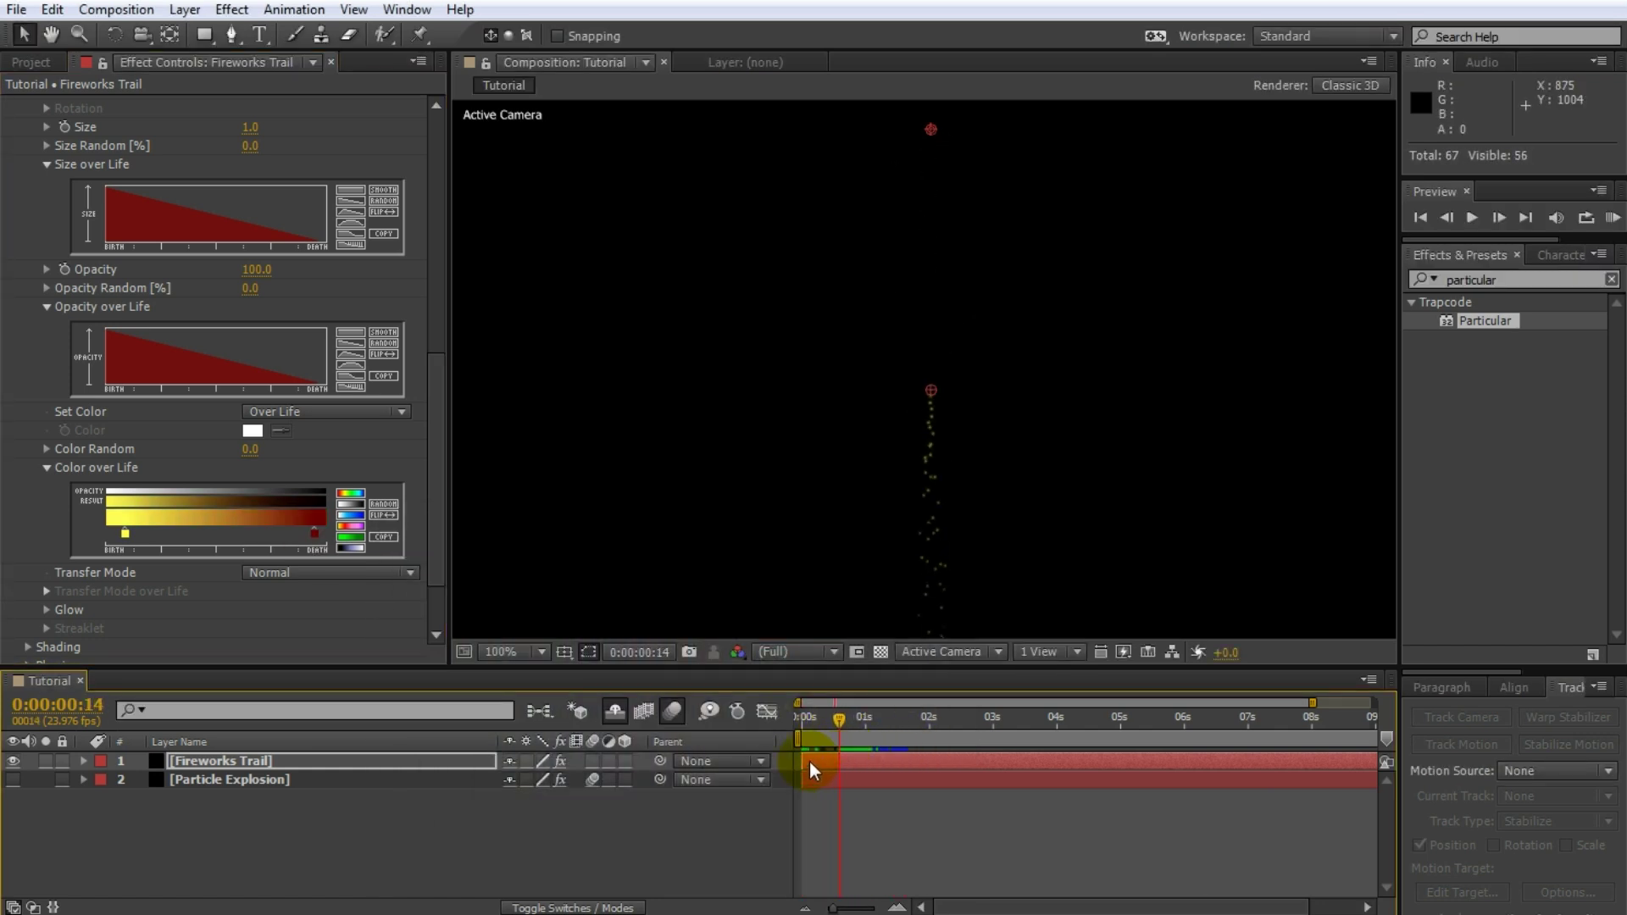
pyautogui.hotkey('alt', '/')
# Make Particle Explosion visible and preview from the start, checking the burst near one second.
pyautogui.click(260, 856)
pyautogui.click(13, 780)
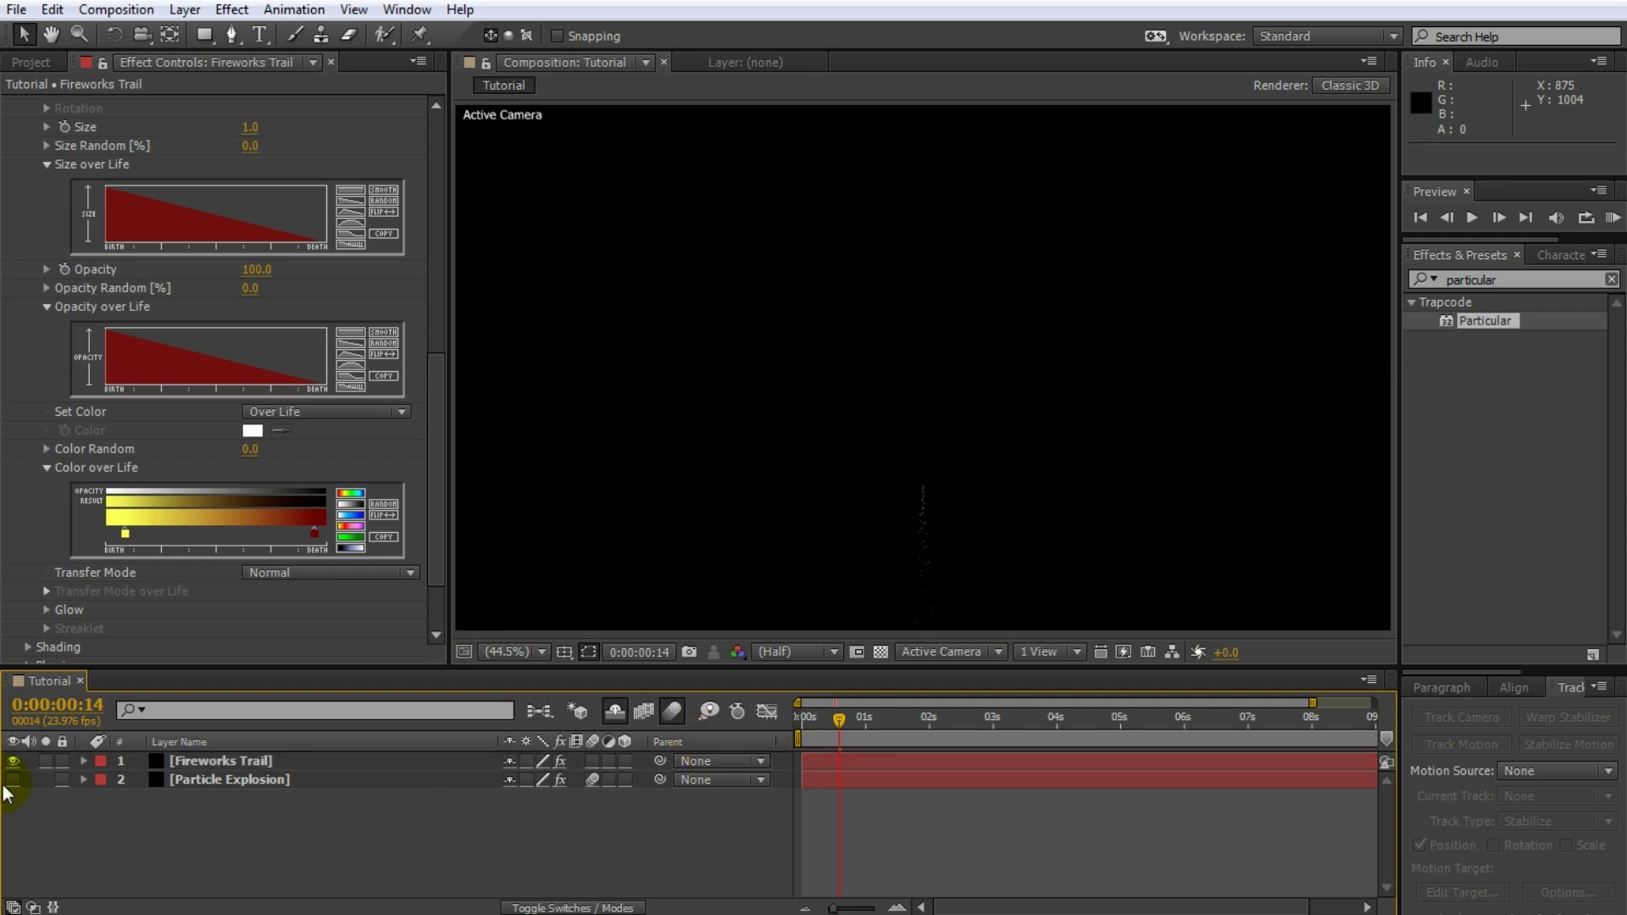
pyautogui.press('Home')
pyautogui.press('space')
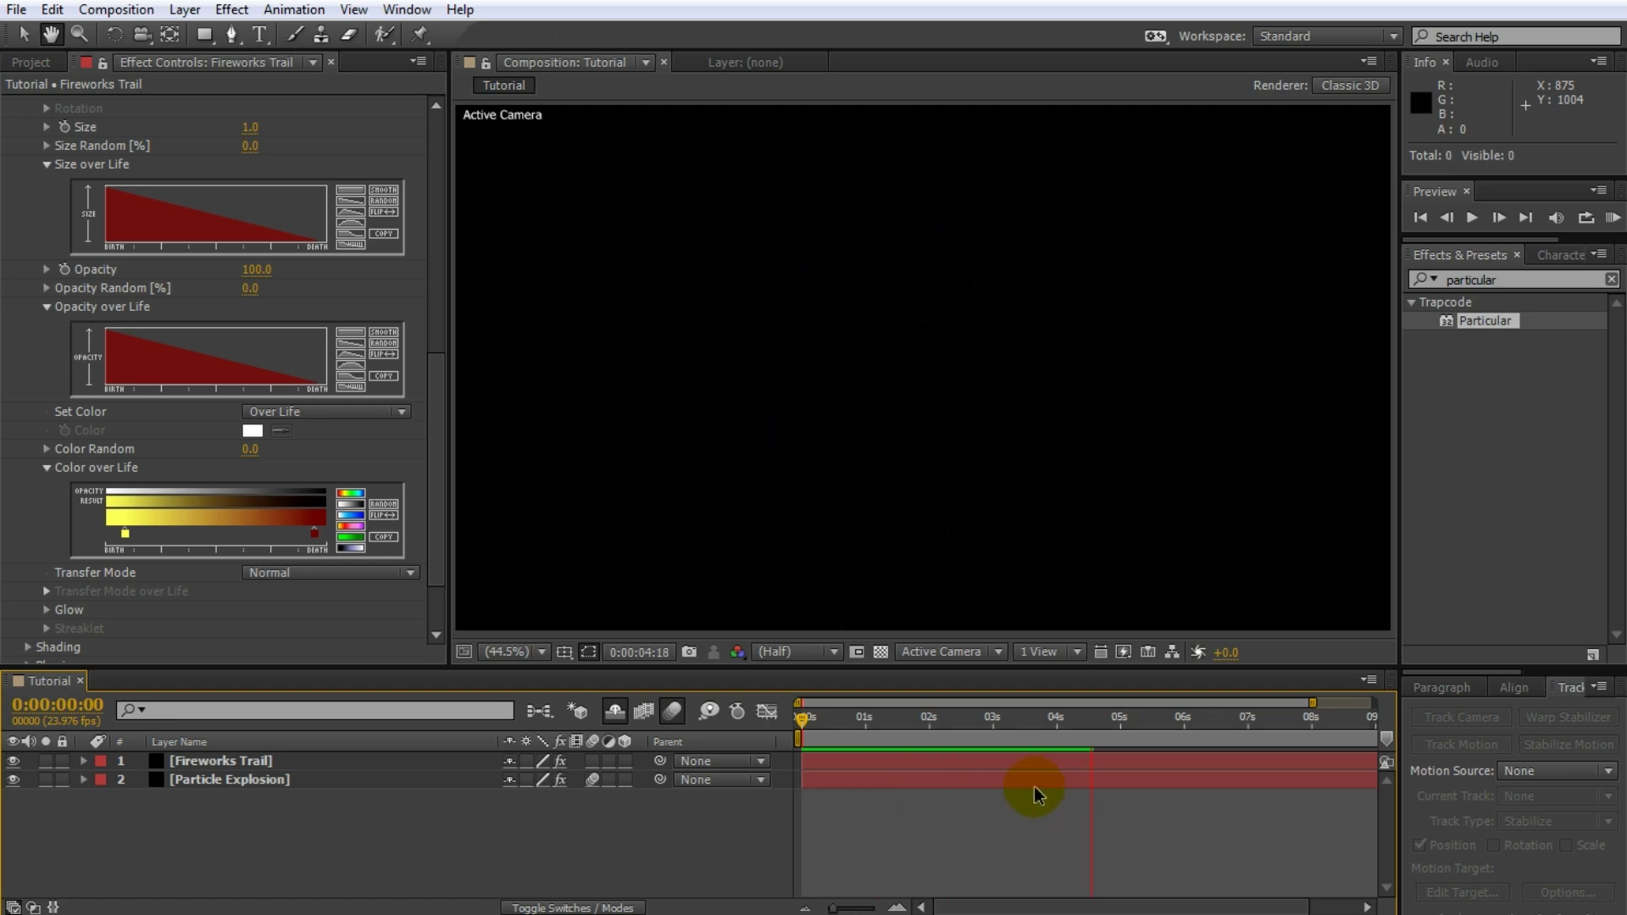
pyautogui.click(1057, 726)
pyautogui.press('space')
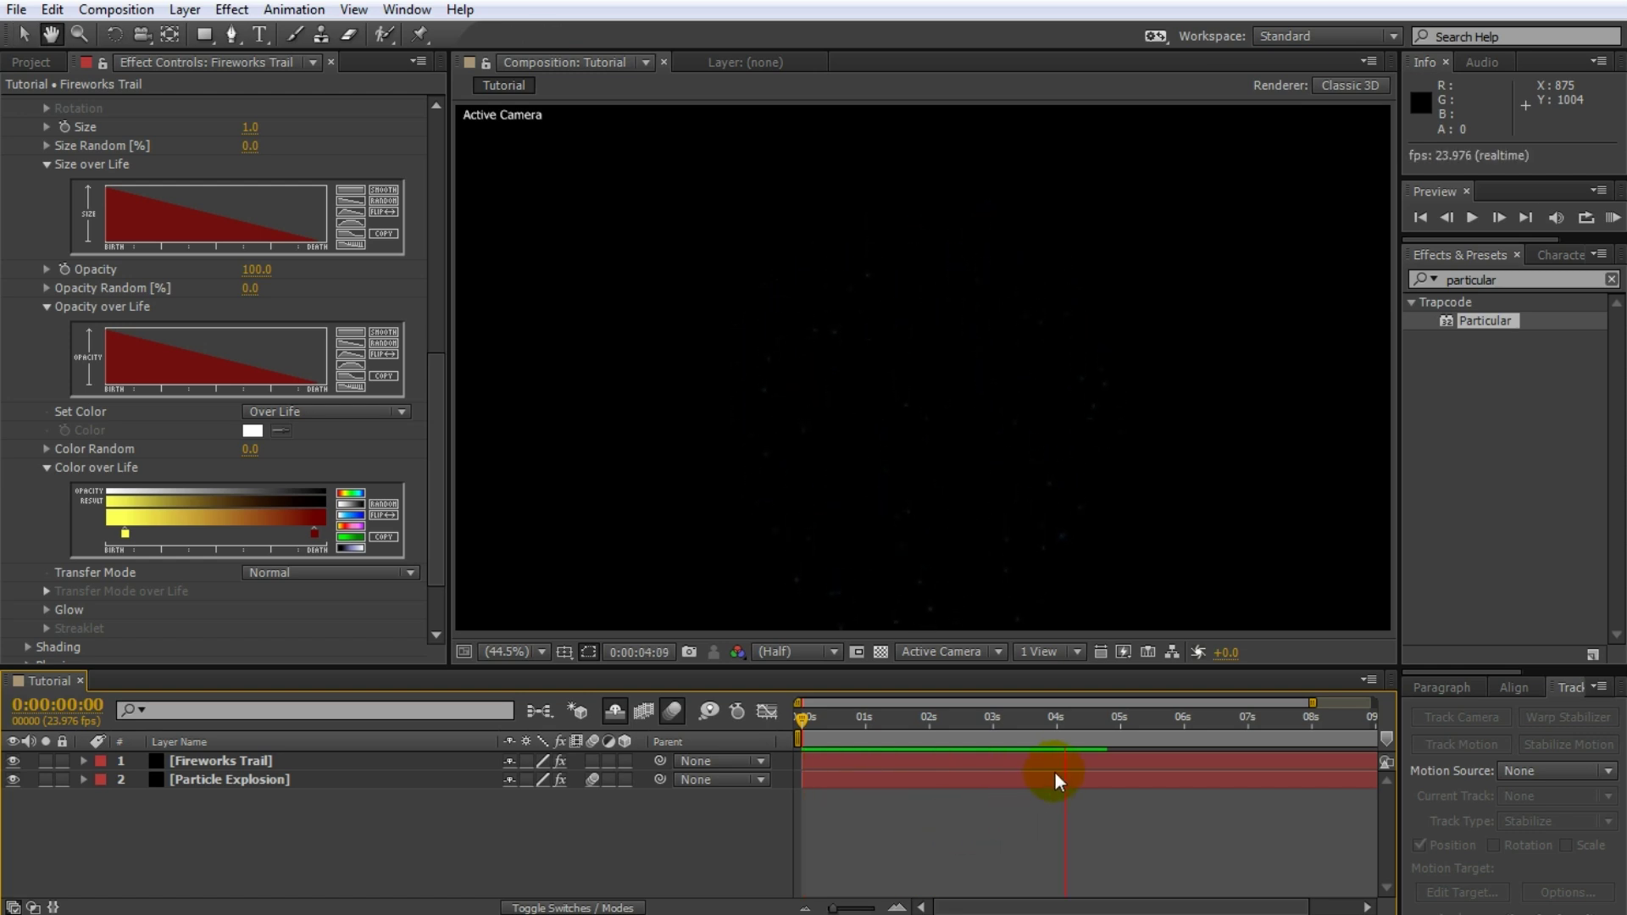
pyautogui.moveTo(1075, 722); pyautogui.dragTo(880, 736)
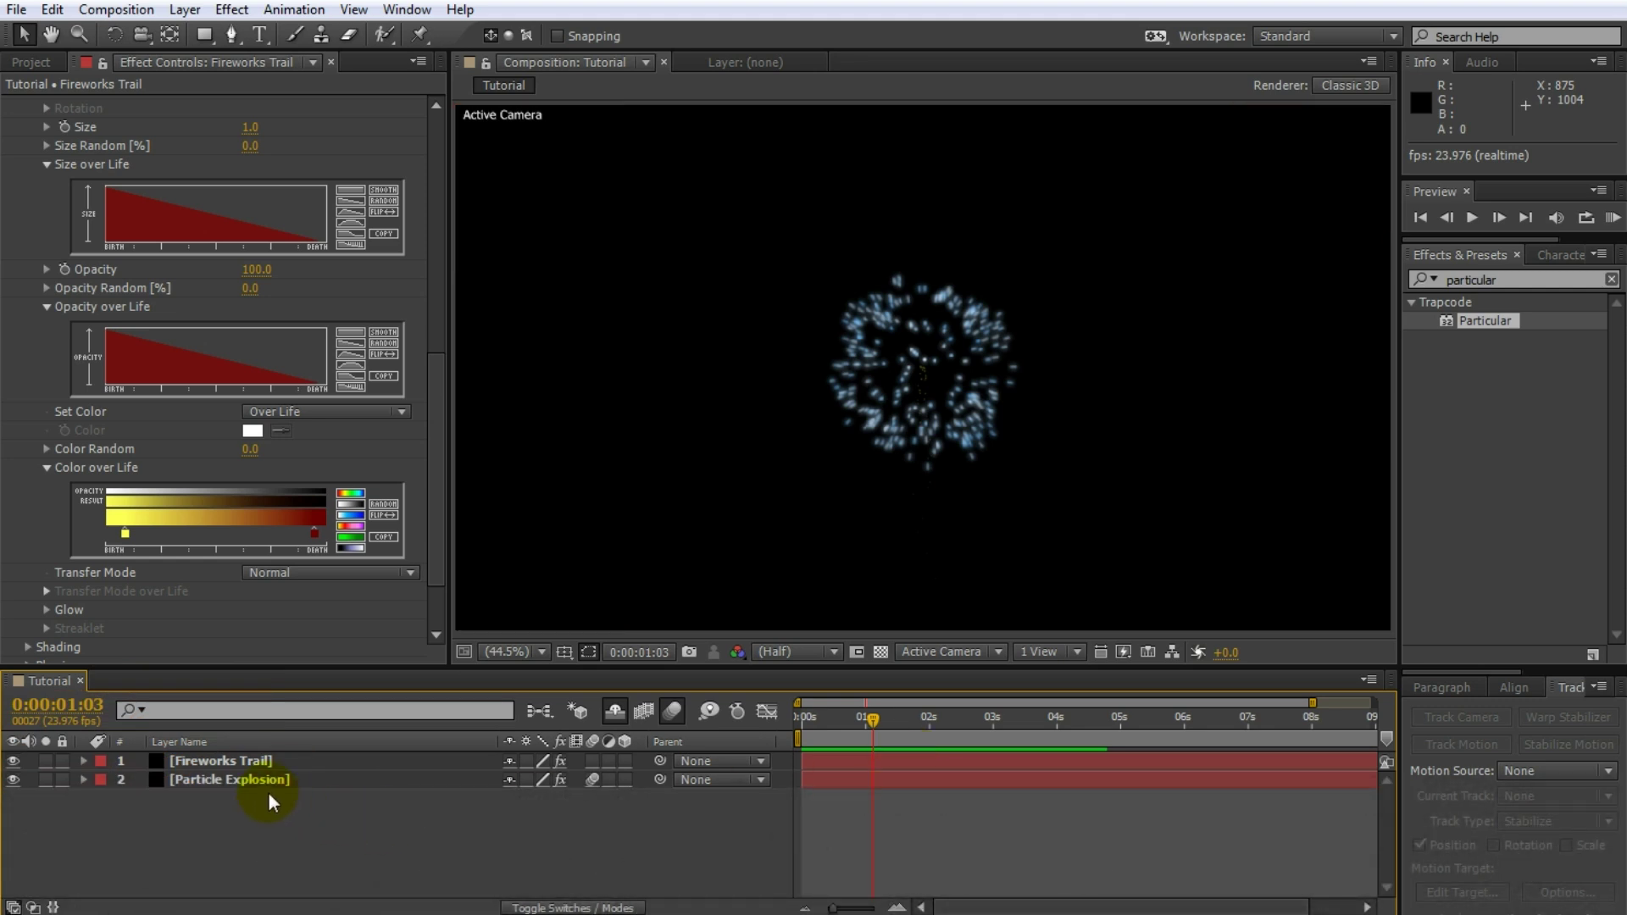
# Precompose both firework layers into 'Fireworks Comp' and show the Clouds_02.mov layer beneath.
pyautogui.hotkey('ctrl', 'a')
pyautogui.hotkey('ctrl', 'shift', 'c')
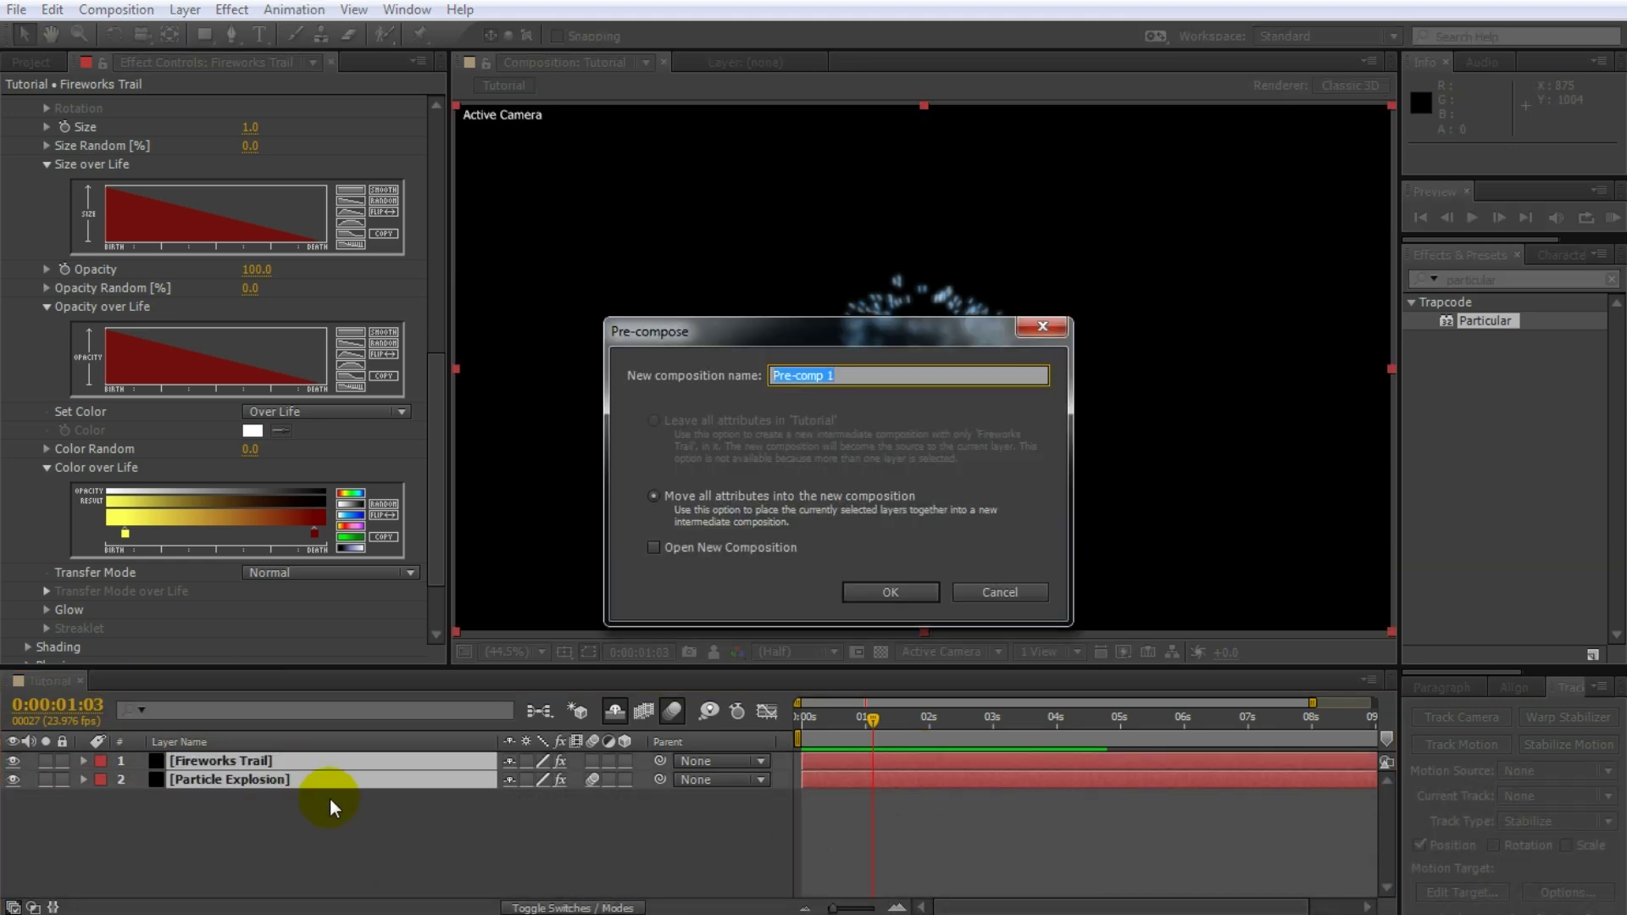
pyautogui.write('Fireworks C')
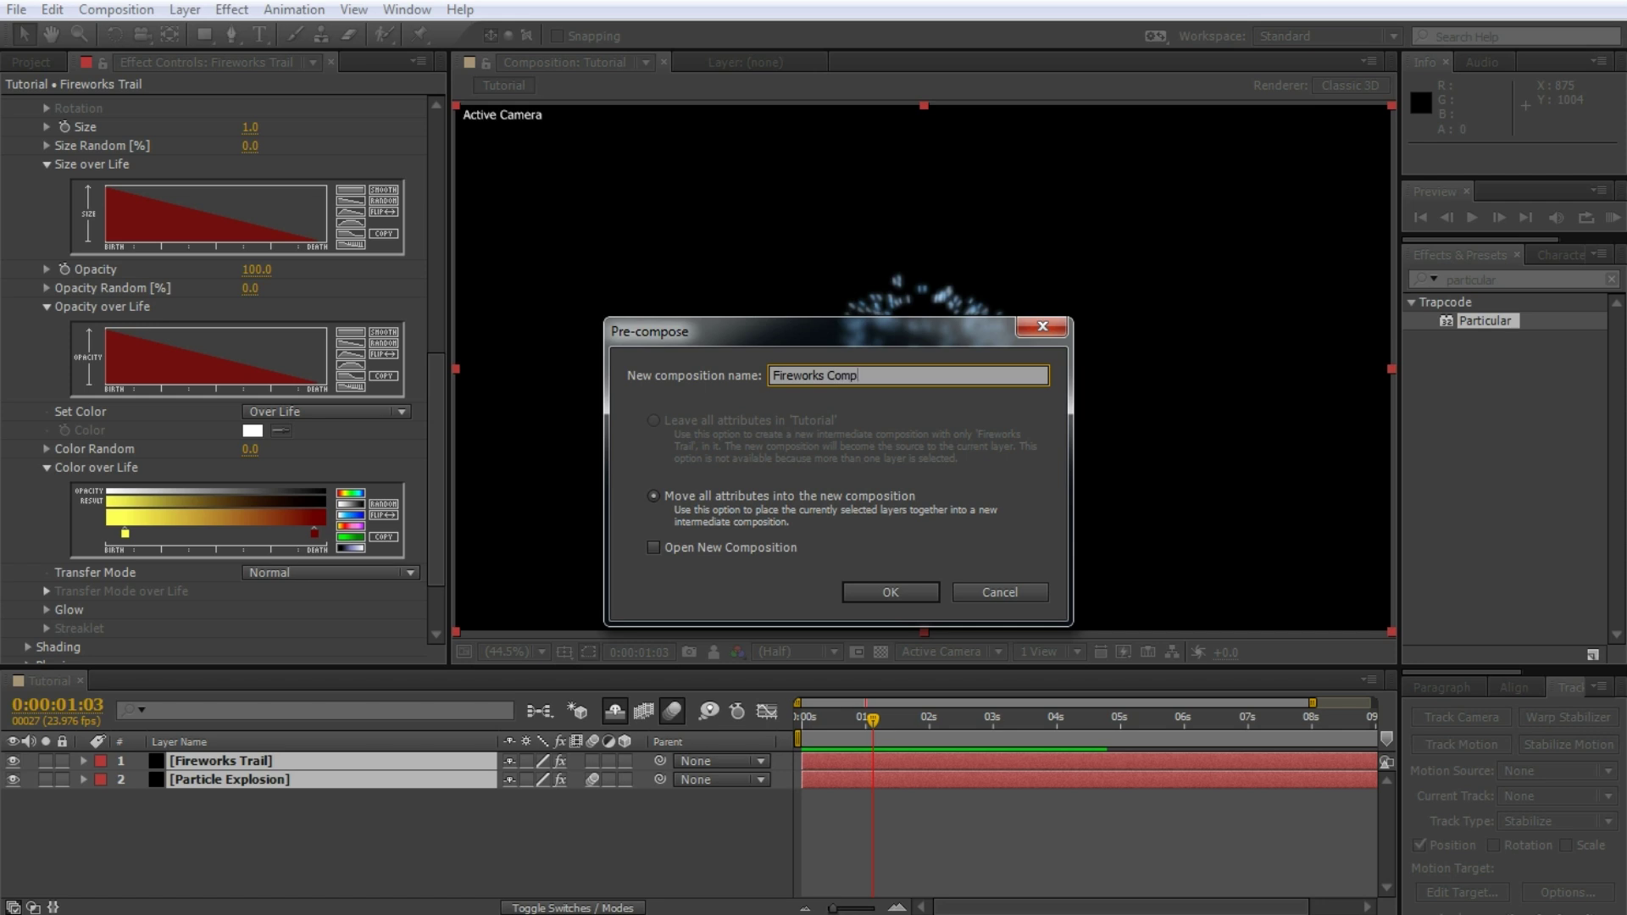
pyautogui.click(911, 589)
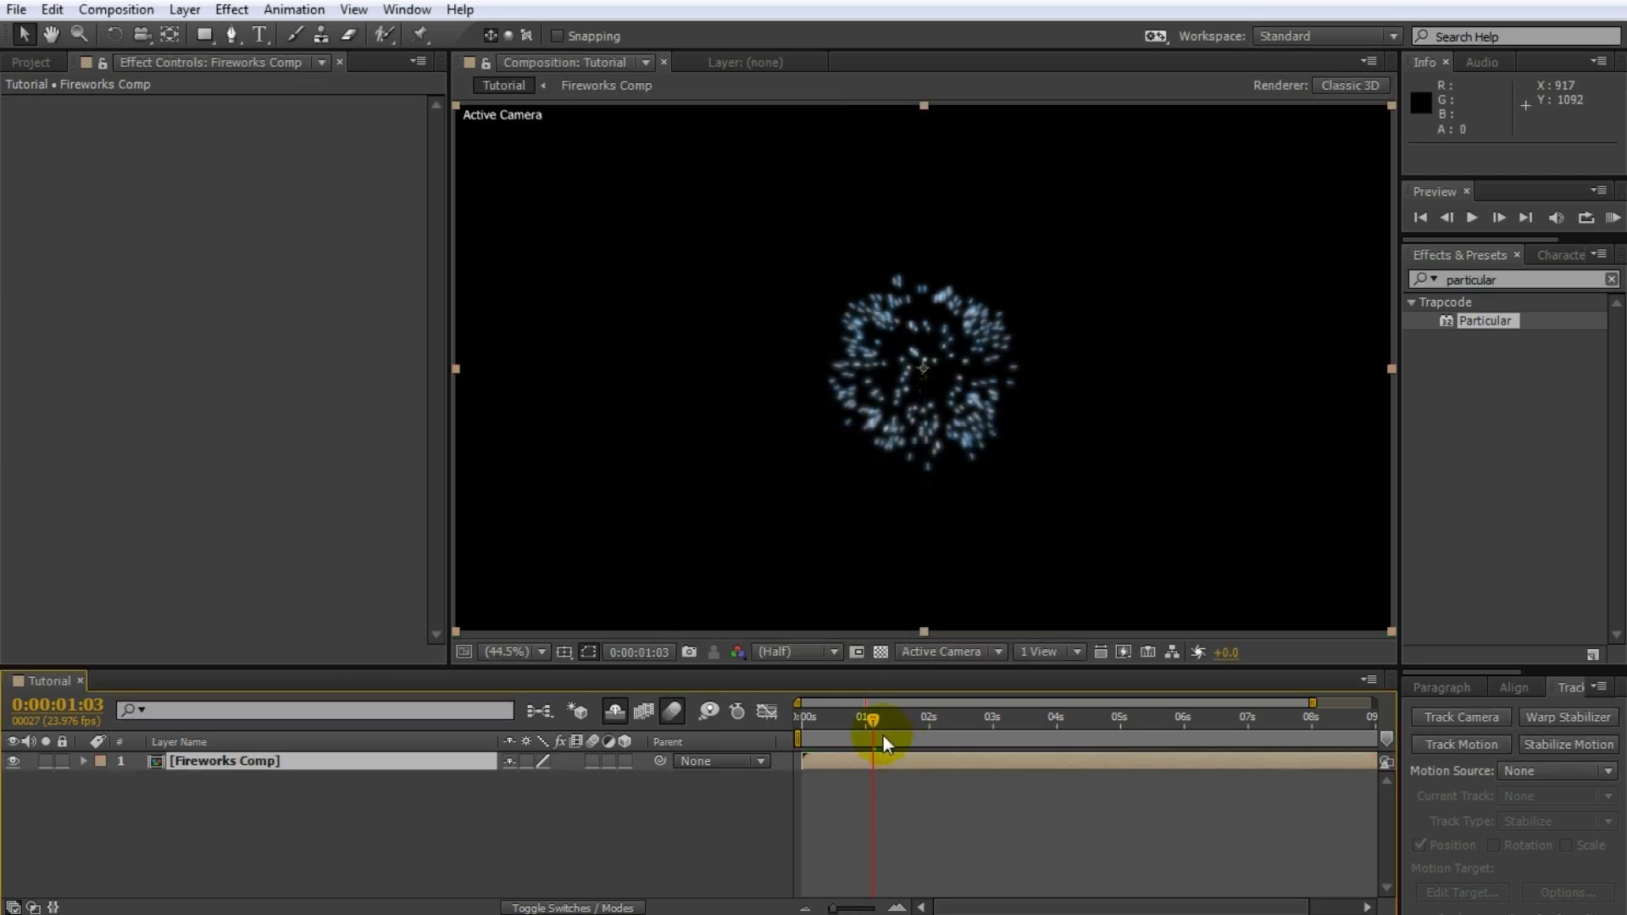
pyautogui.moveTo(883, 736)
pyautogui.mouseDown()
pyautogui.moveTo(817, 732)
pyautogui.moveTo(873, 735)
pyautogui.mouseUp()
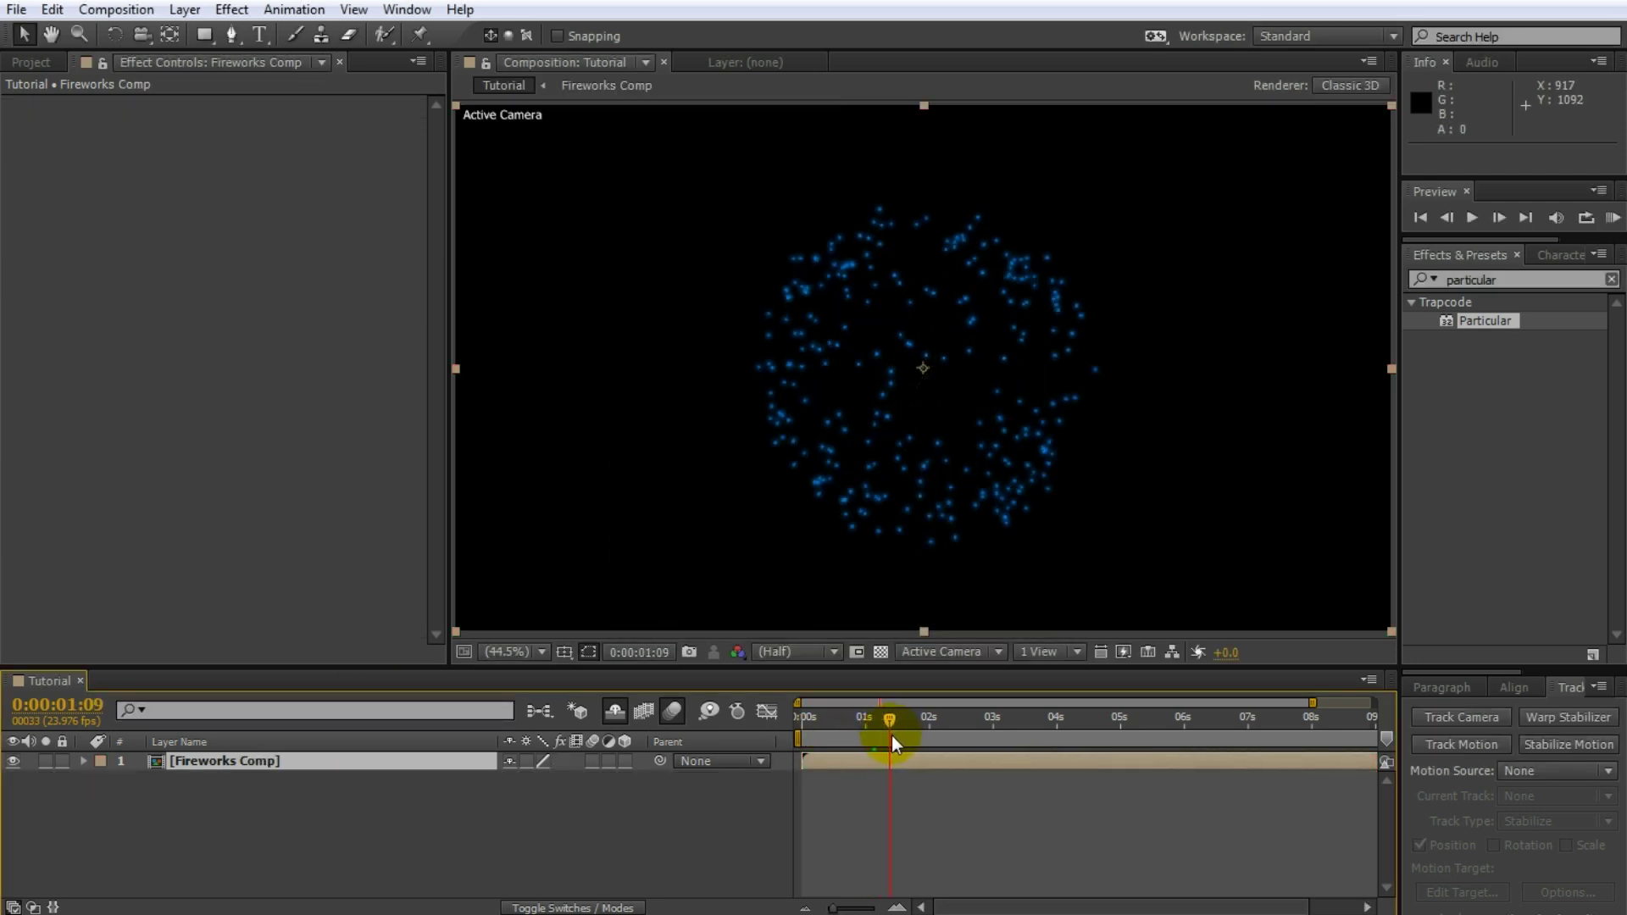
pyautogui.moveTo(892, 736); pyautogui.dragTo(867, 740)
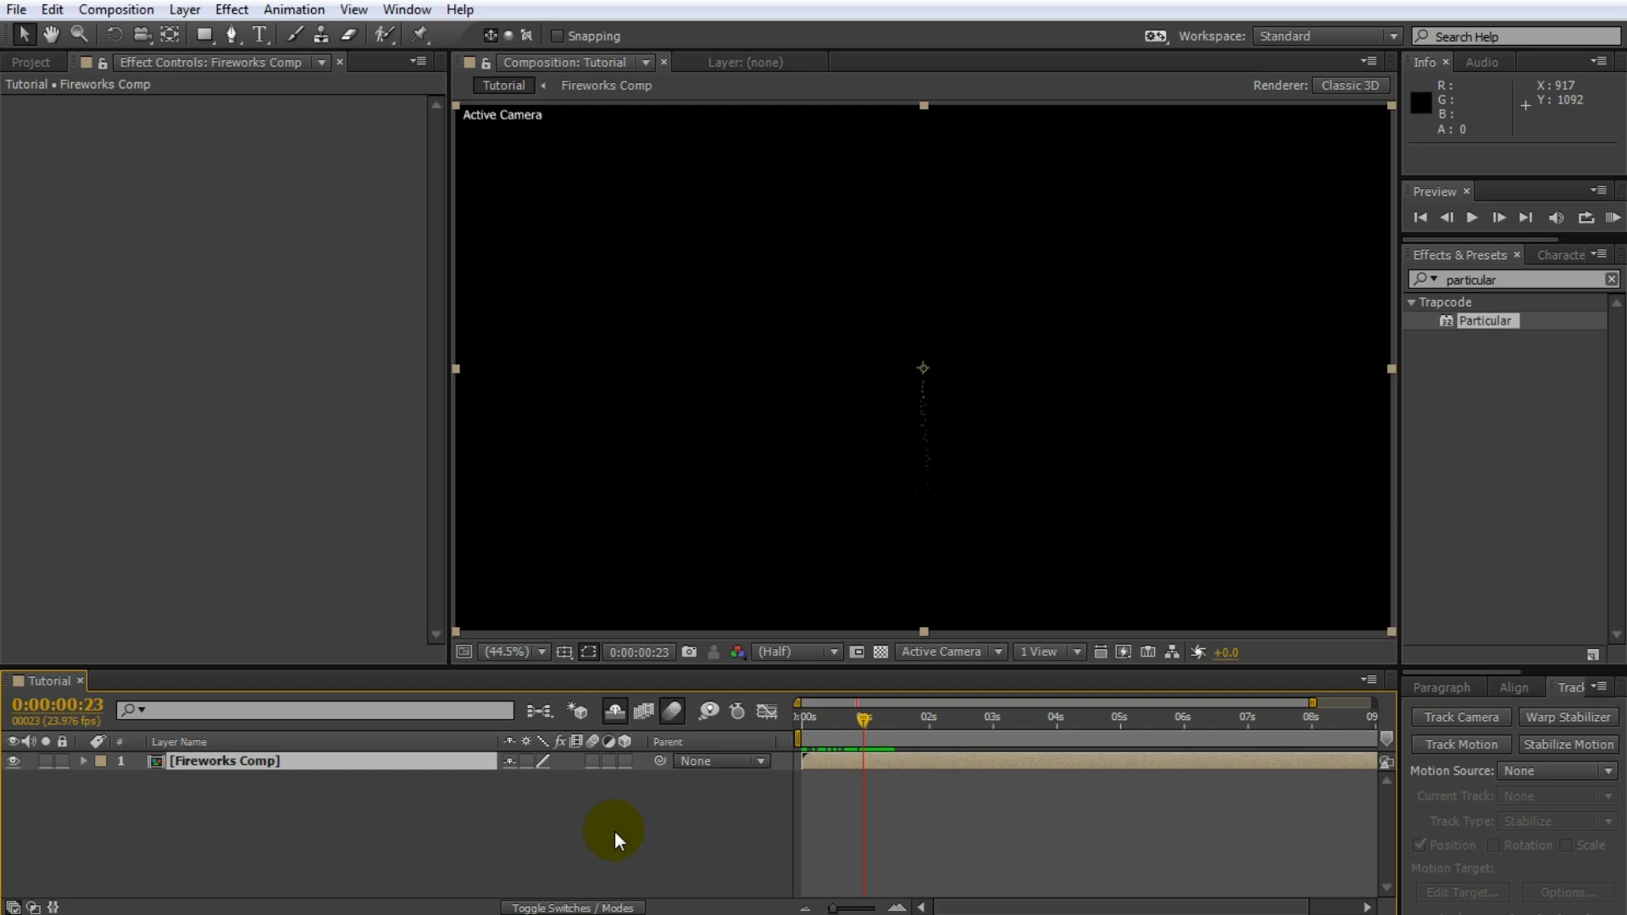
pyautogui.click(615, 710)
pyautogui.click(12, 778)
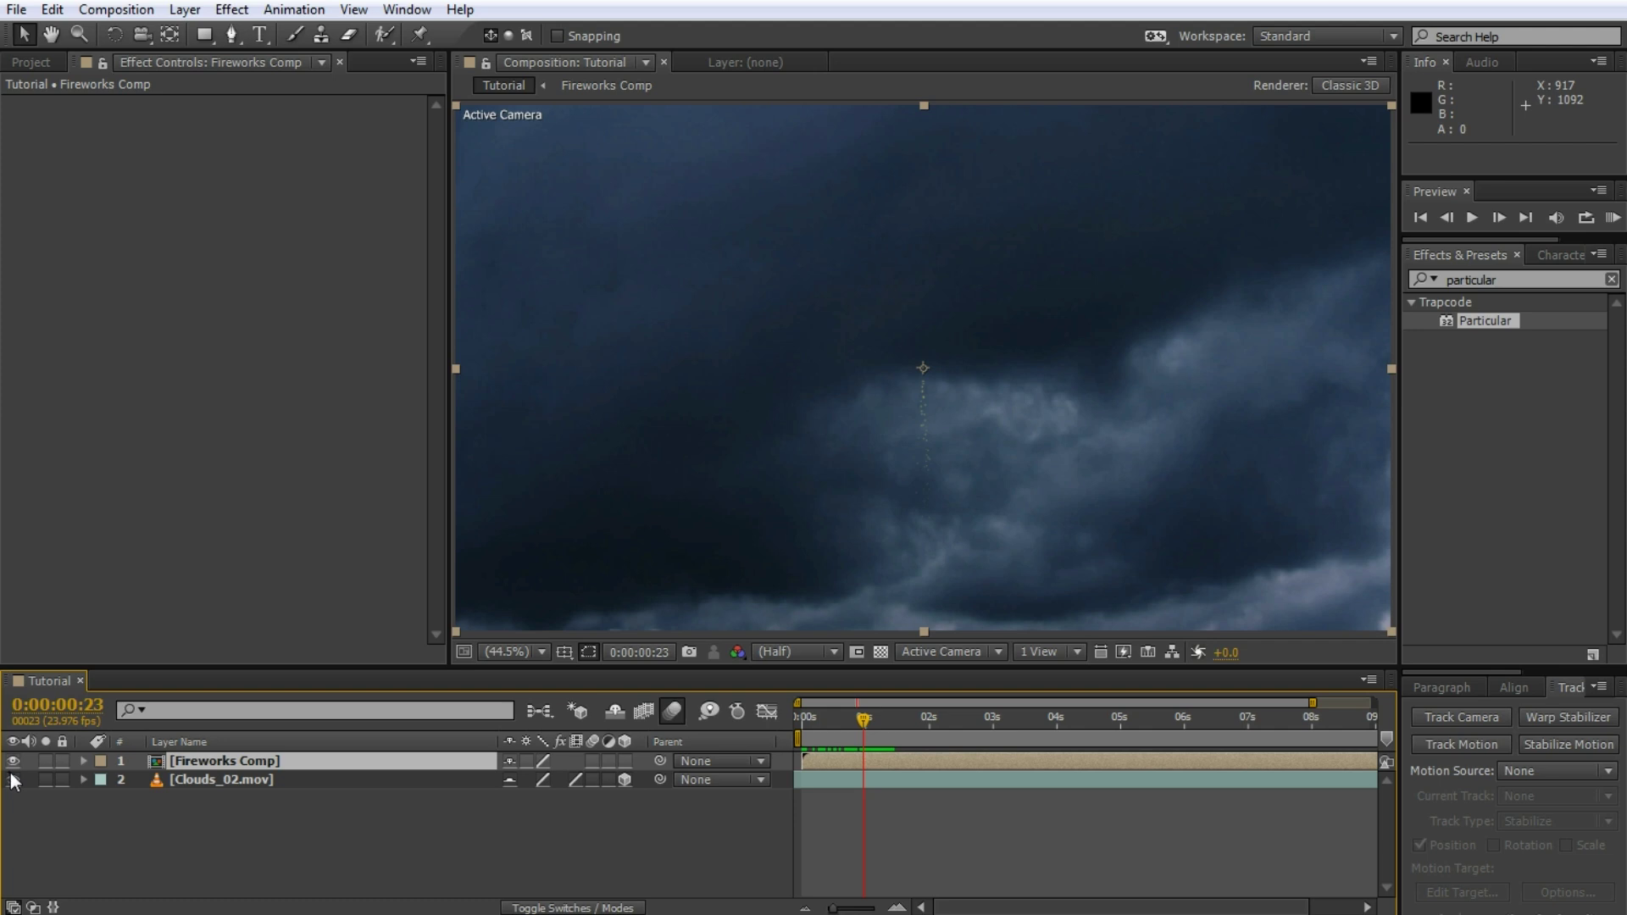
# Enable frame blending on Clouds_02.mov and show Fireworks Comp over the clouds again.
pyautogui.click(13, 769)
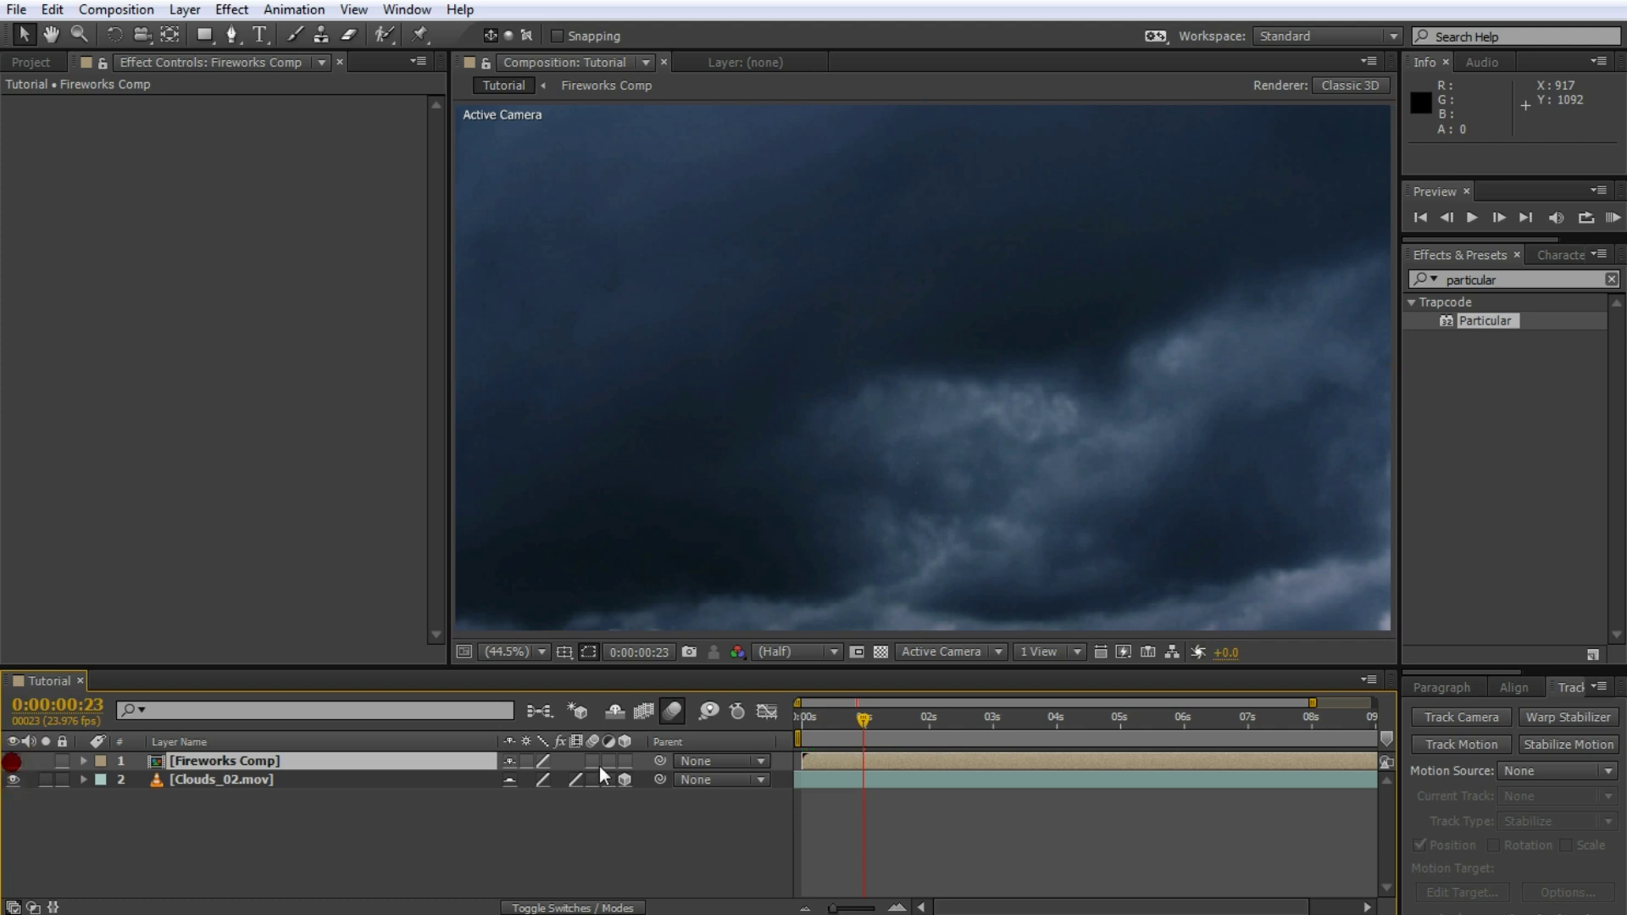
pyautogui.click(379, 781)
pyautogui.moveTo(866, 719); pyautogui.dragTo(958, 778)
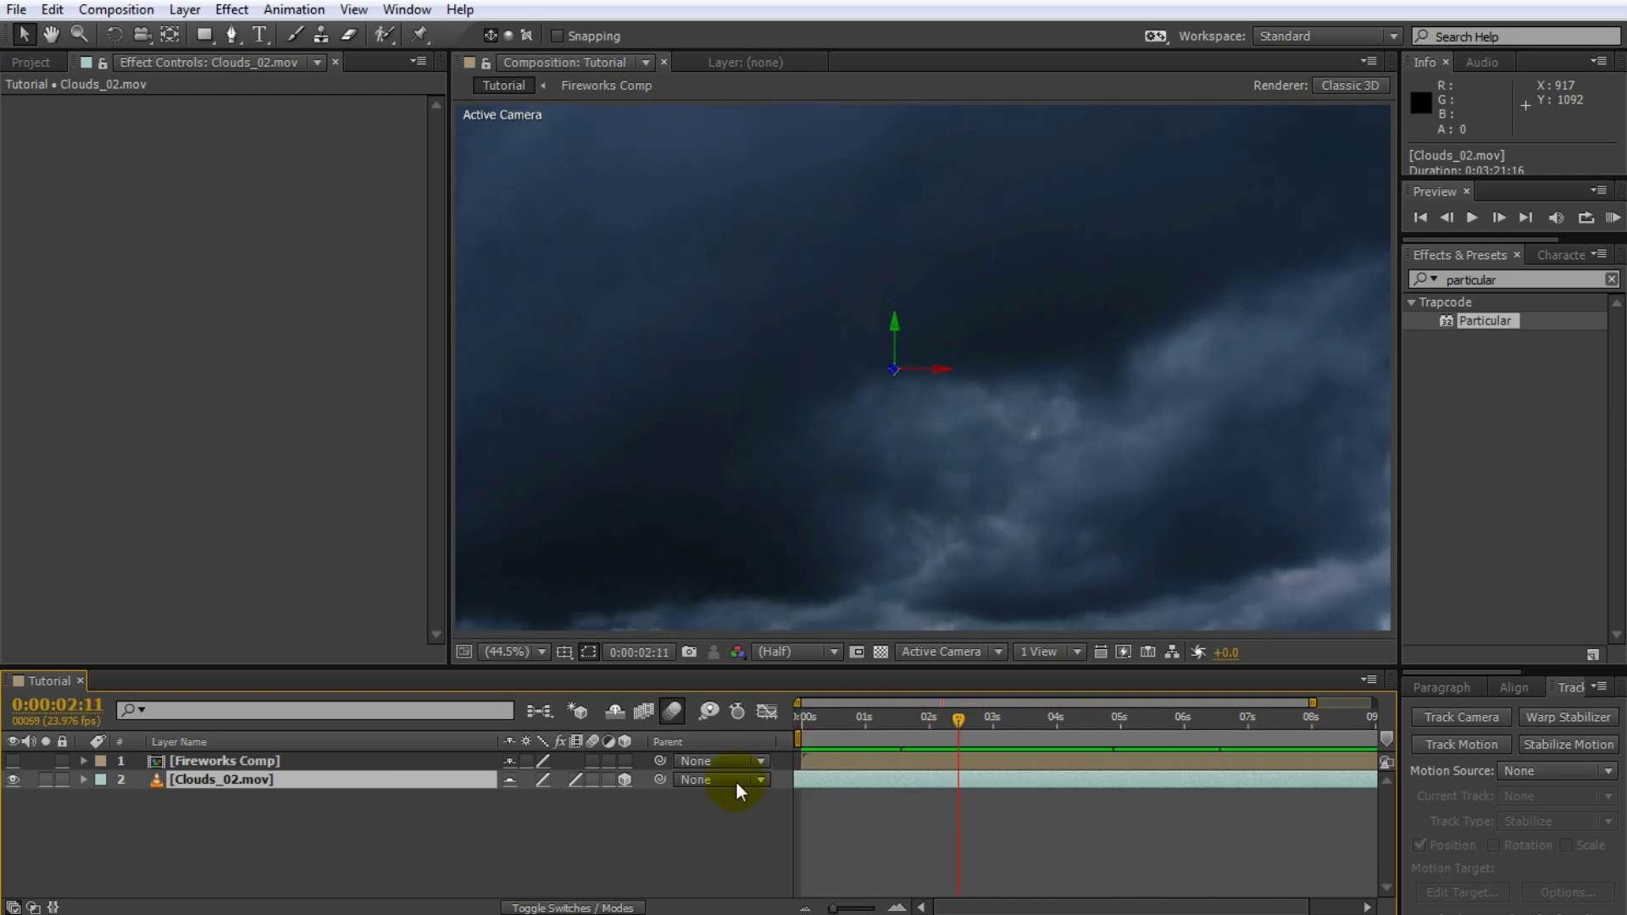
pyautogui.click(637, 716)
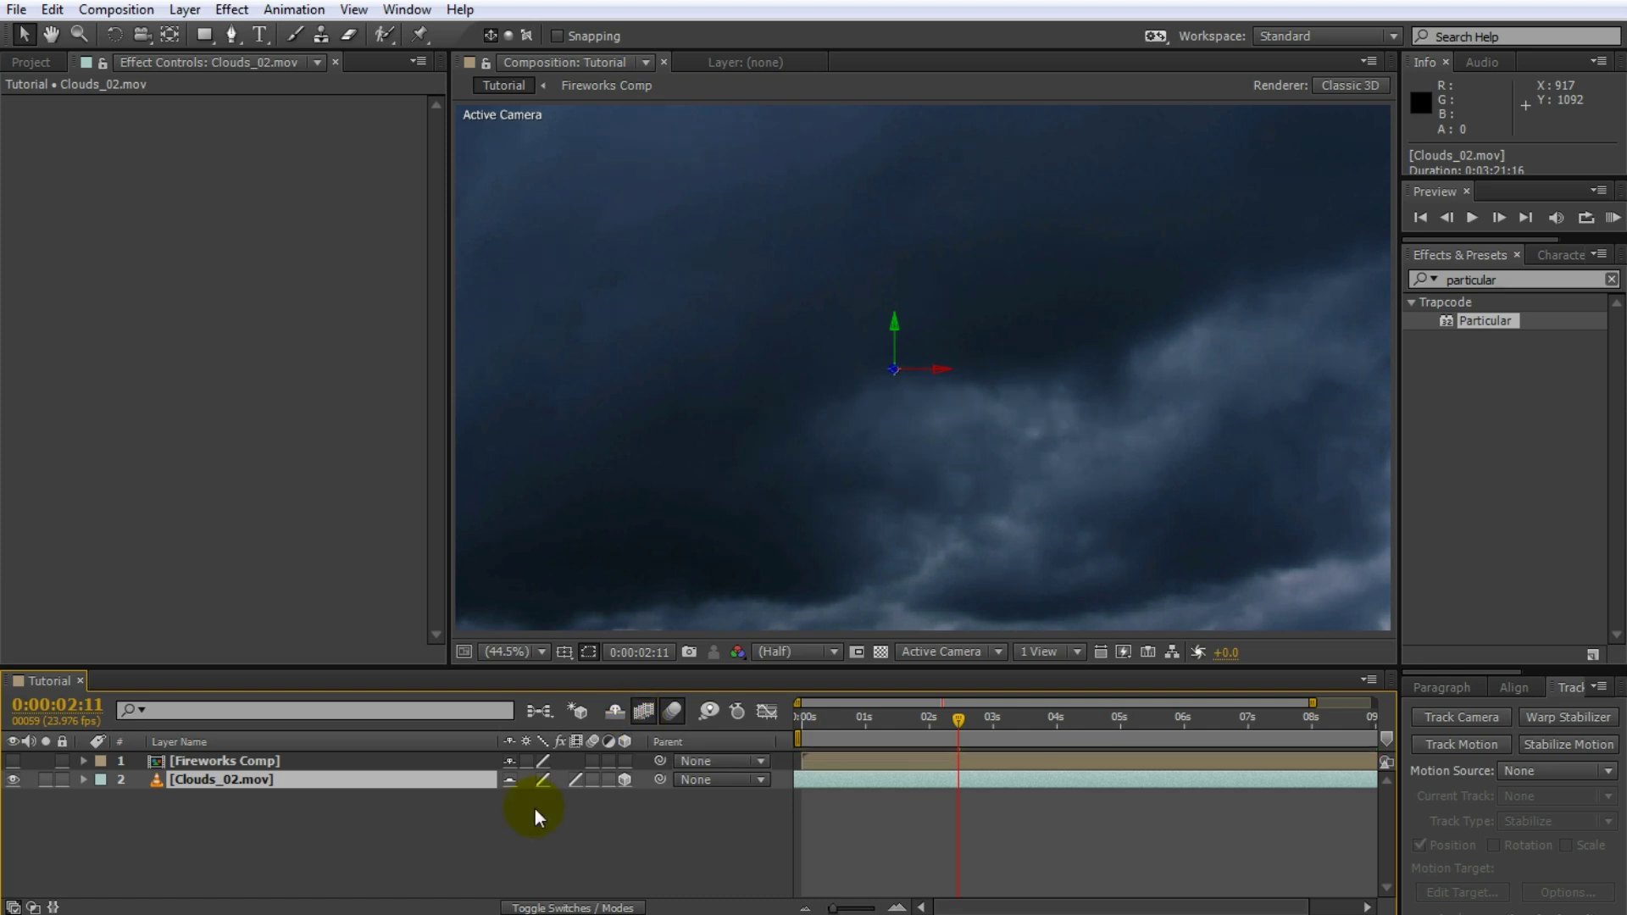
pyautogui.moveTo(954, 717); pyautogui.dragTo(902, 729)
pyautogui.click(13, 760)
# Set Fireworks Comp's blending mode to Add.
pyautogui.press('F4')
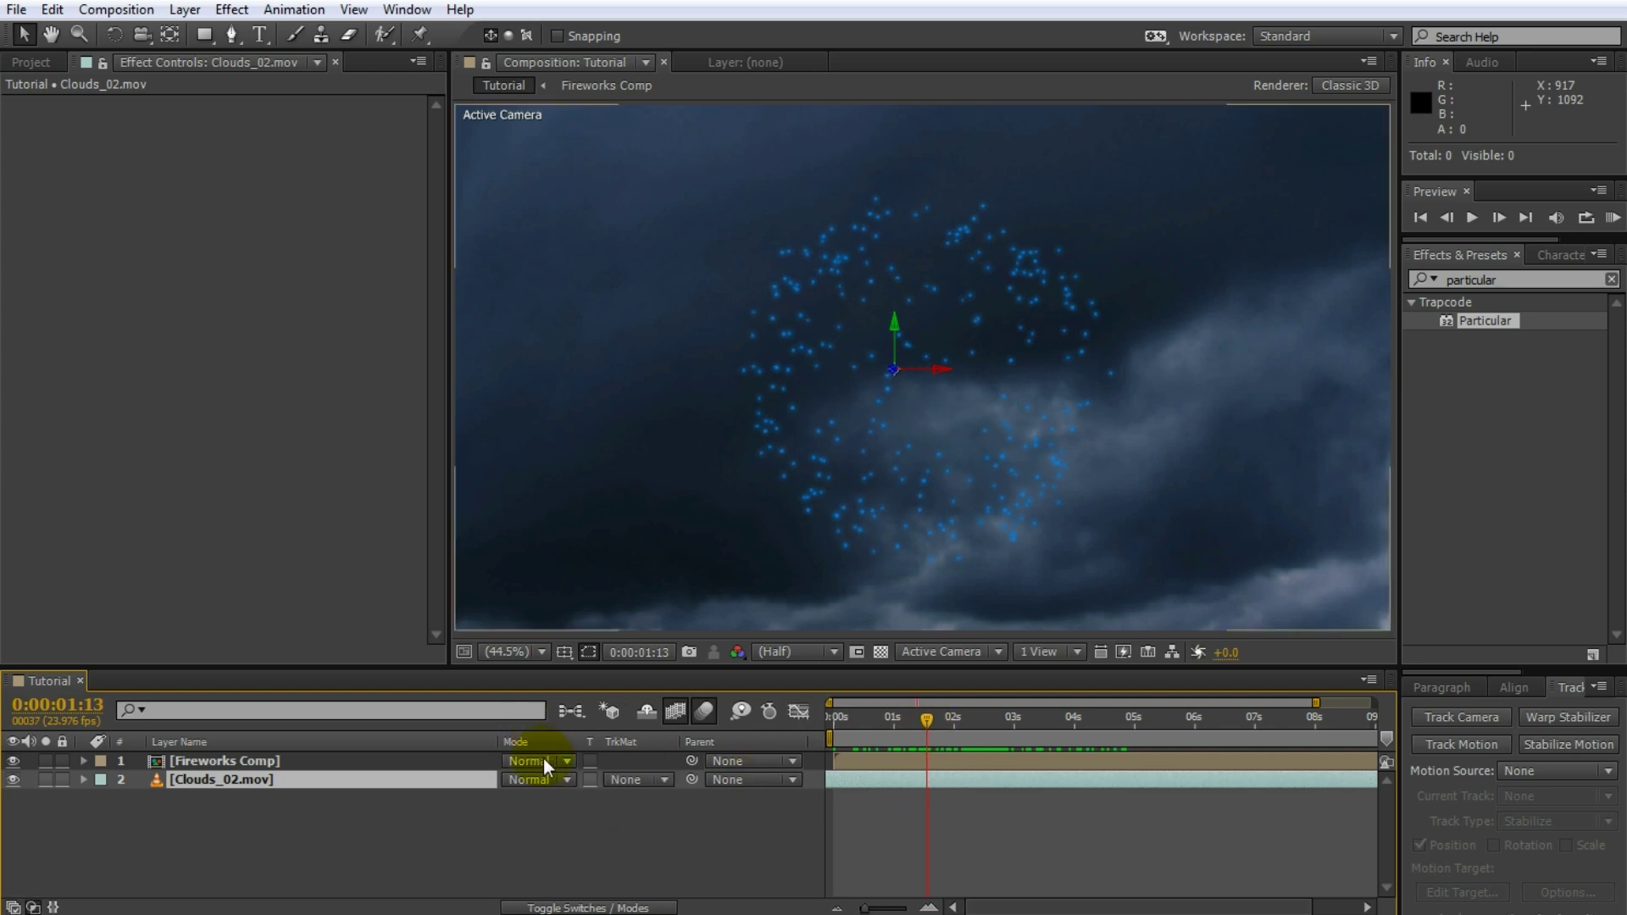
pyautogui.click(542, 761)
pyautogui.click(607, 307)
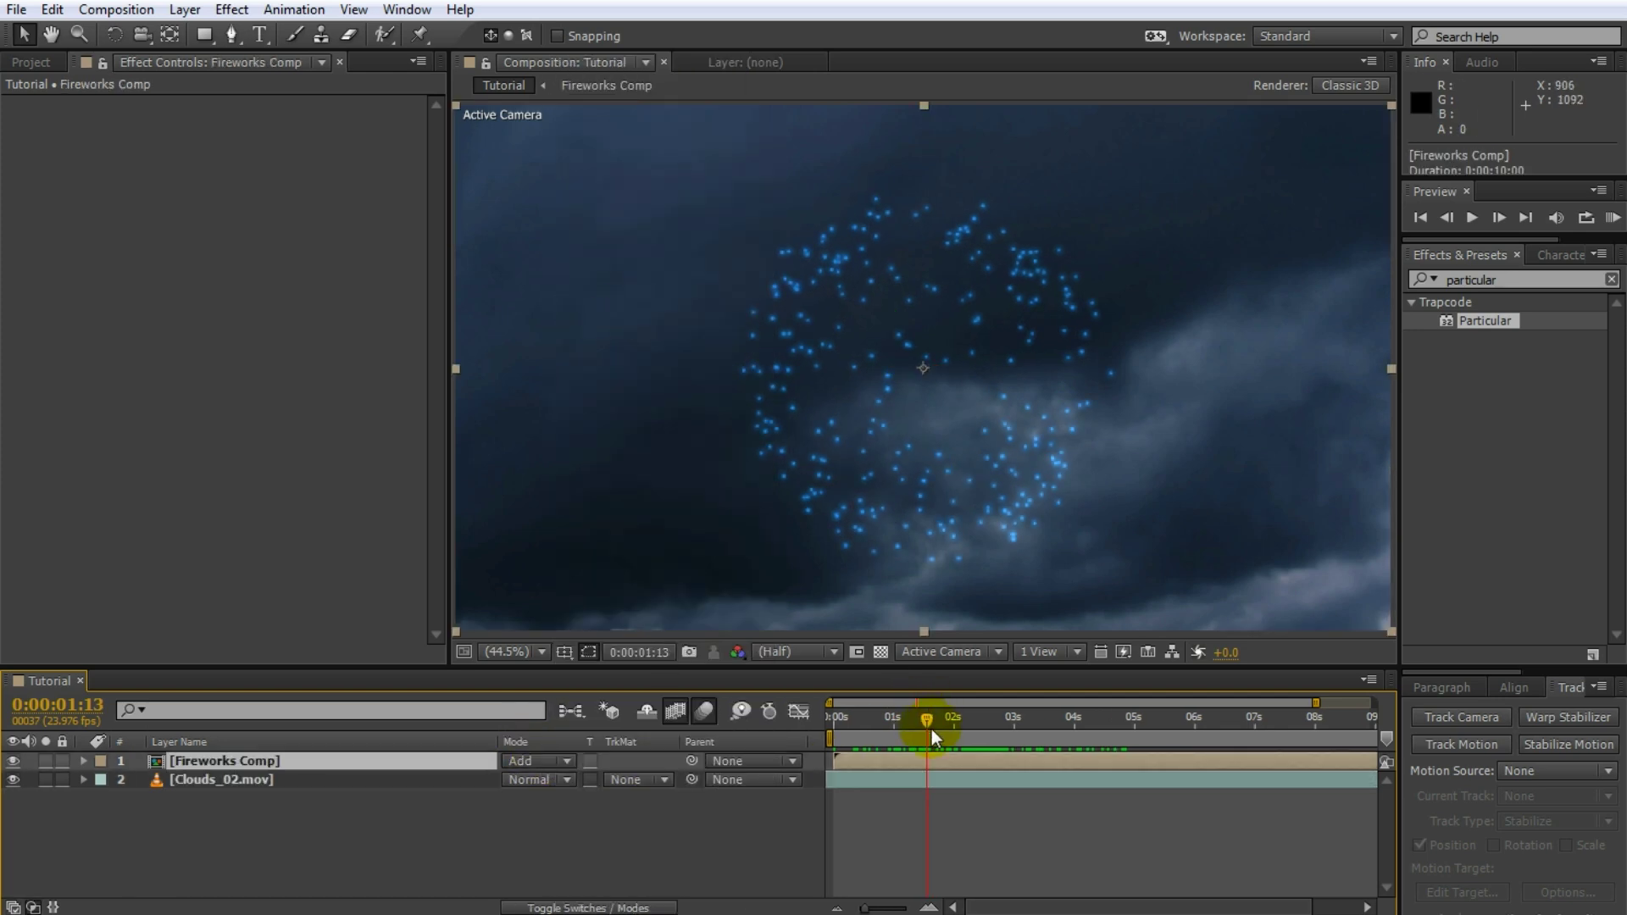
pyautogui.moveTo(932, 729); pyautogui.dragTo(992, 761)
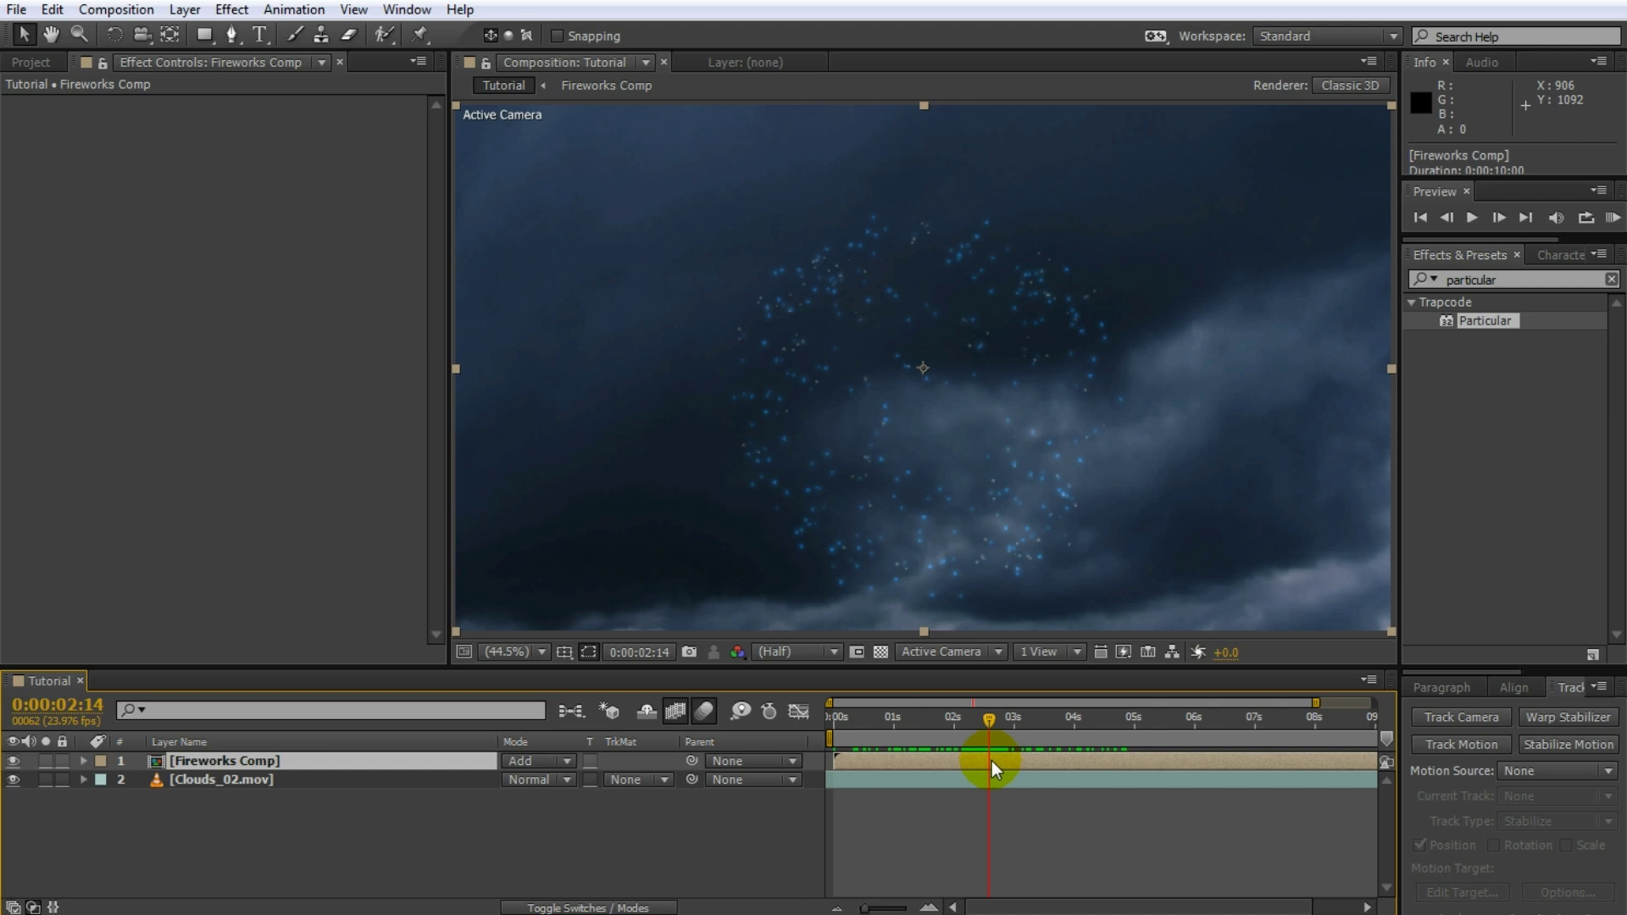
pyautogui.click(347, 779)
# Apply Hue/Saturation to Clouds_02.mov with Master Saturation -61 and Master Lightness -71.
pyautogui.click(1496, 279)
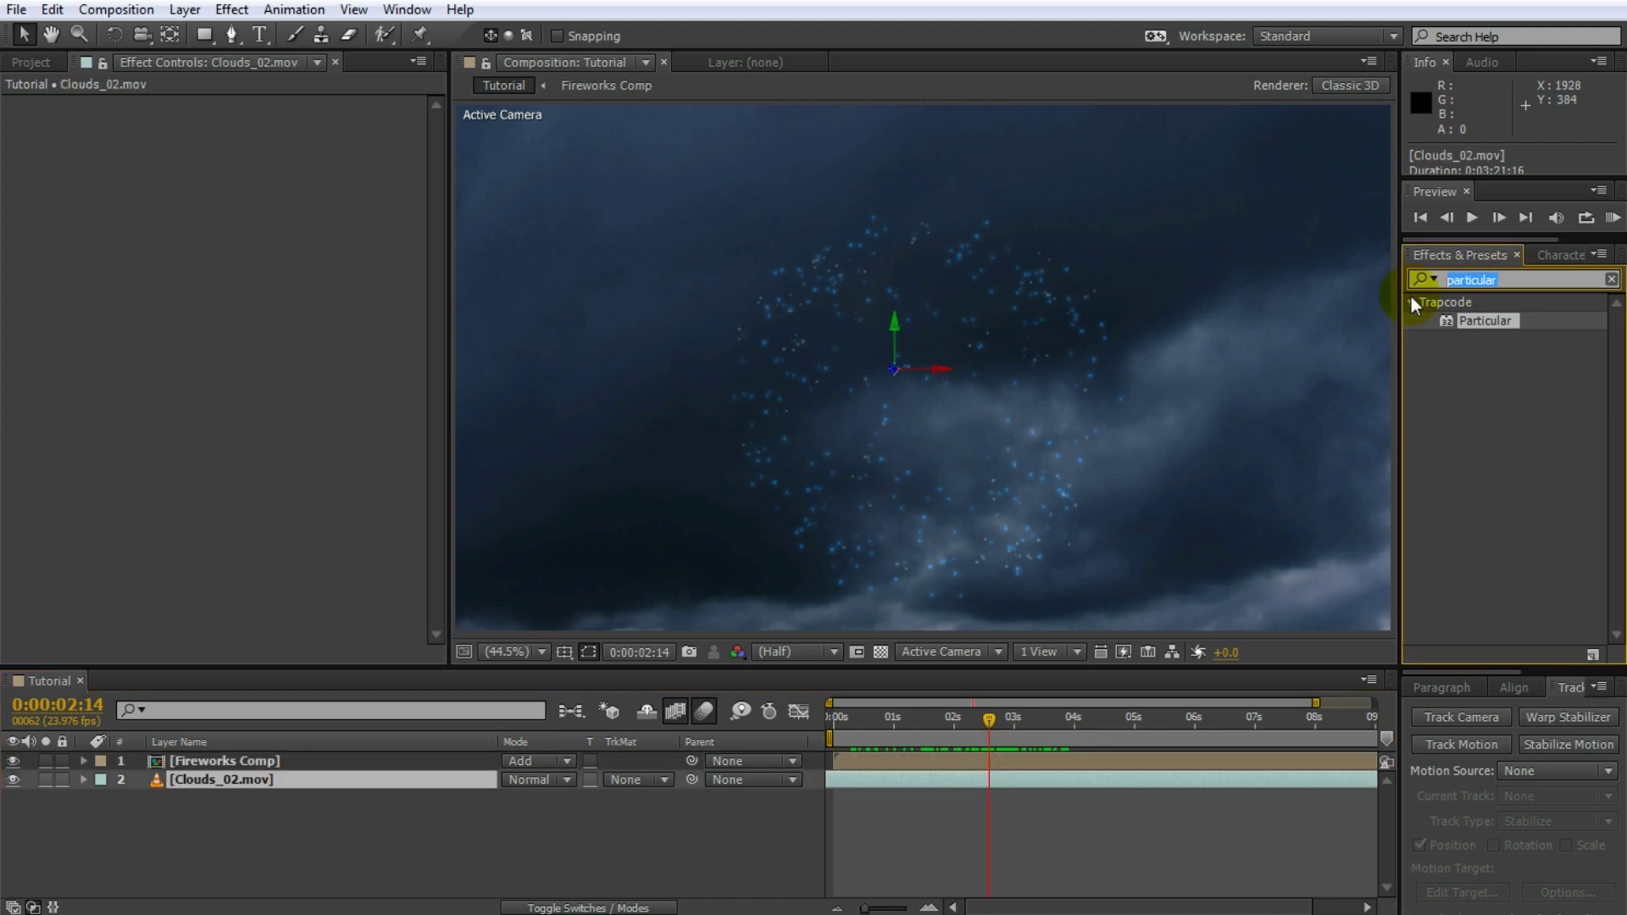
pyautogui.write('hue')
pyautogui.doubleClick(1484, 400)
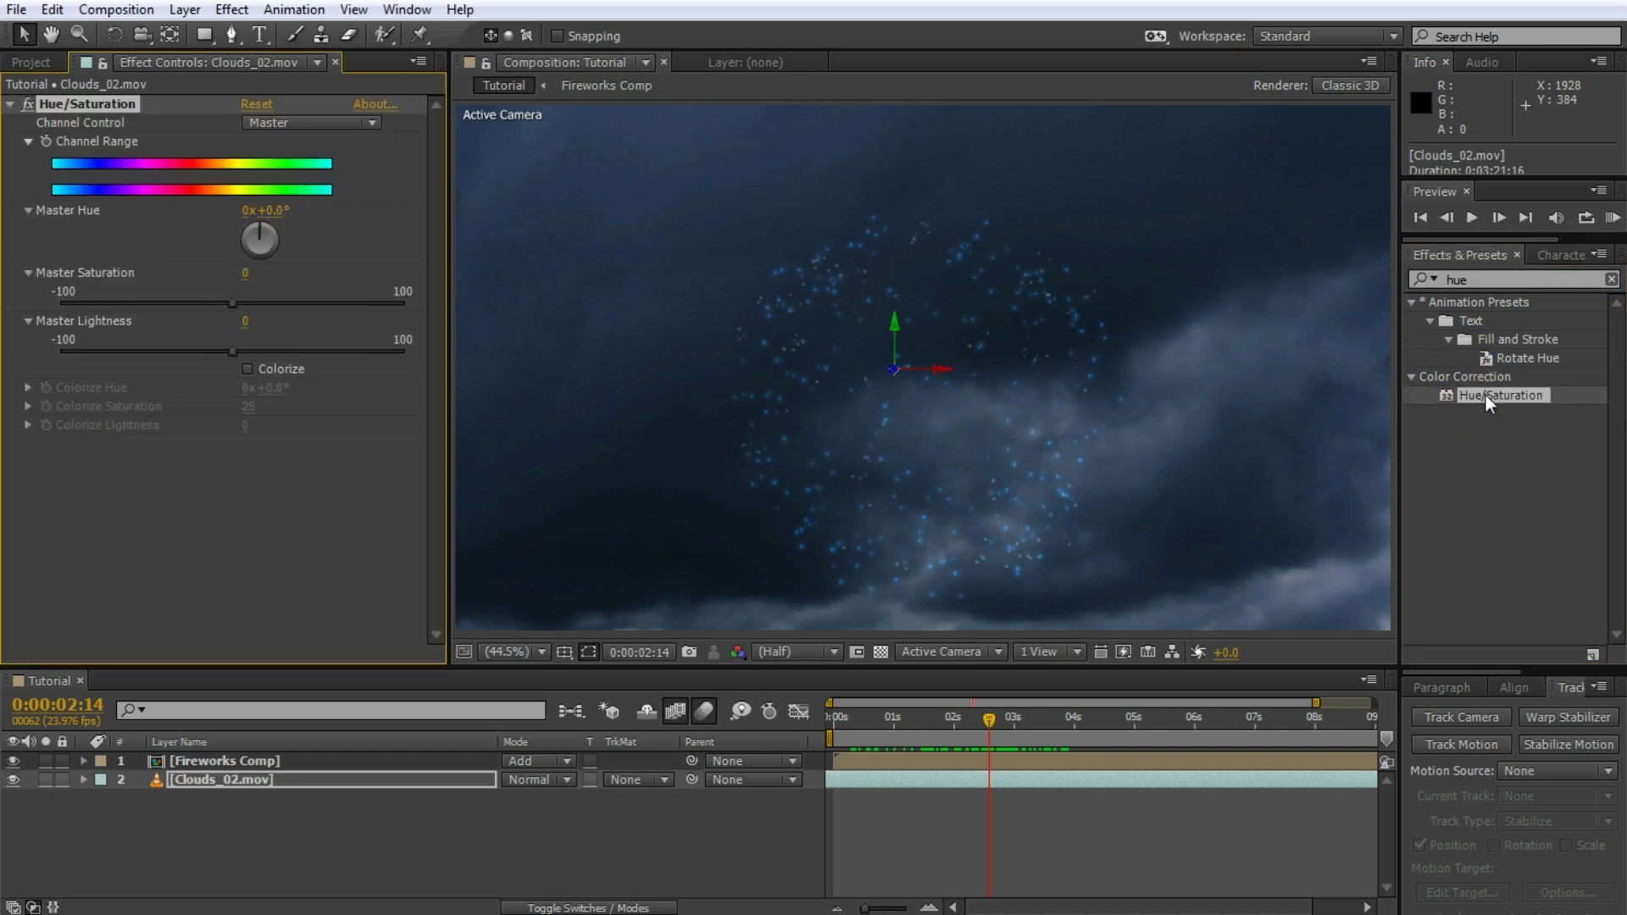
pyautogui.moveTo(235, 302); pyautogui.dragTo(126, 315)
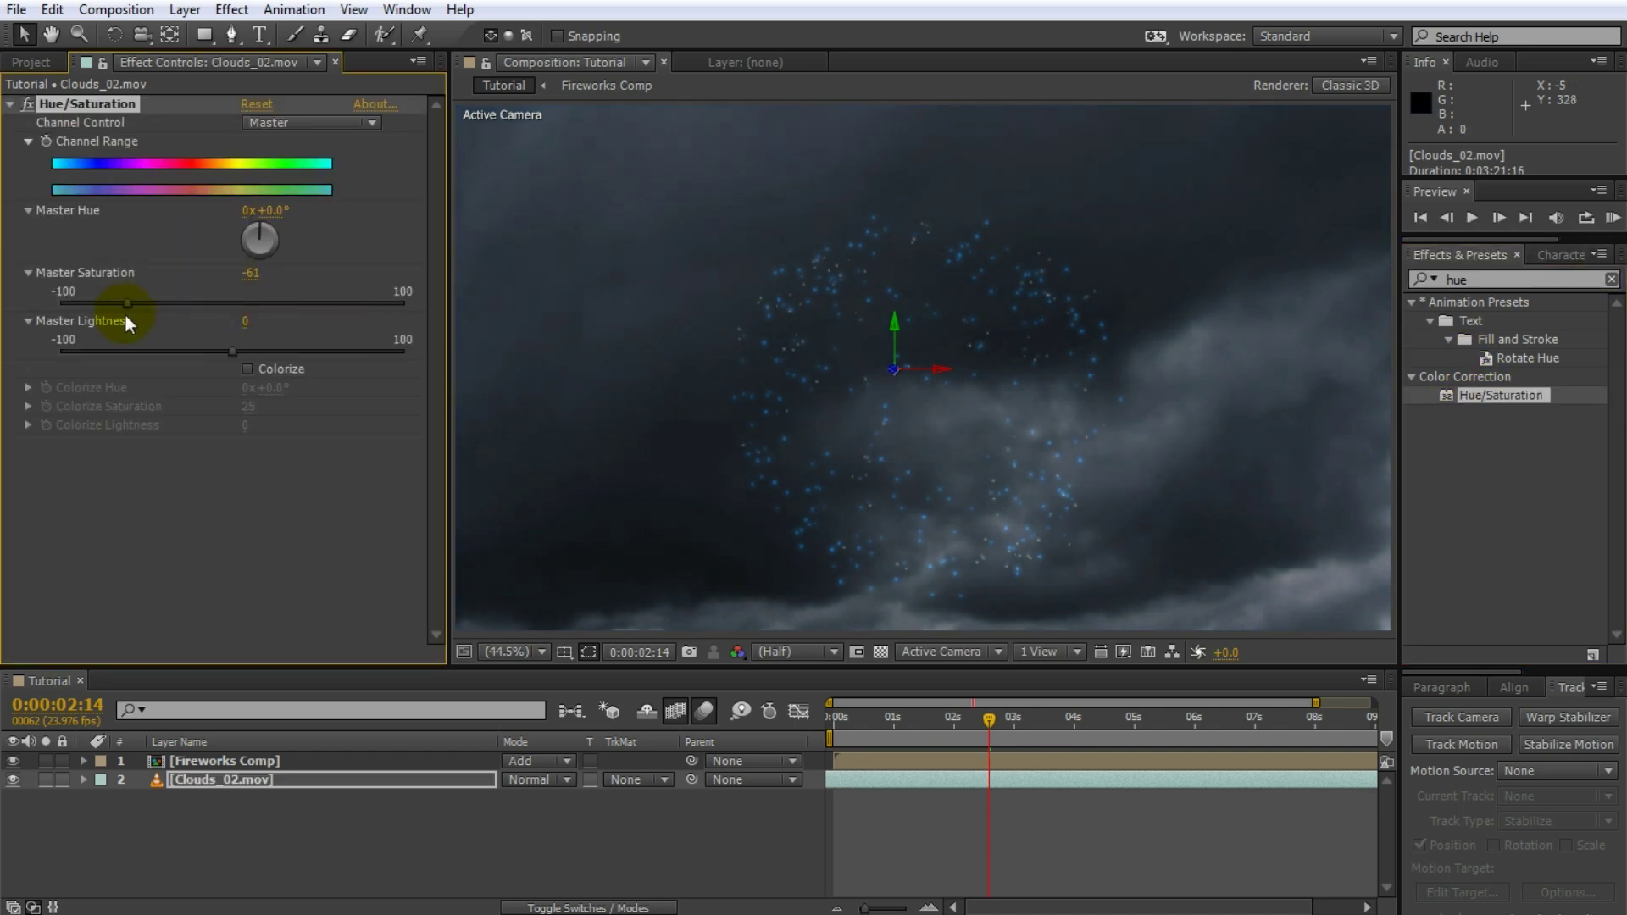
pyautogui.moveTo(236, 353); pyautogui.dragTo(132, 353)
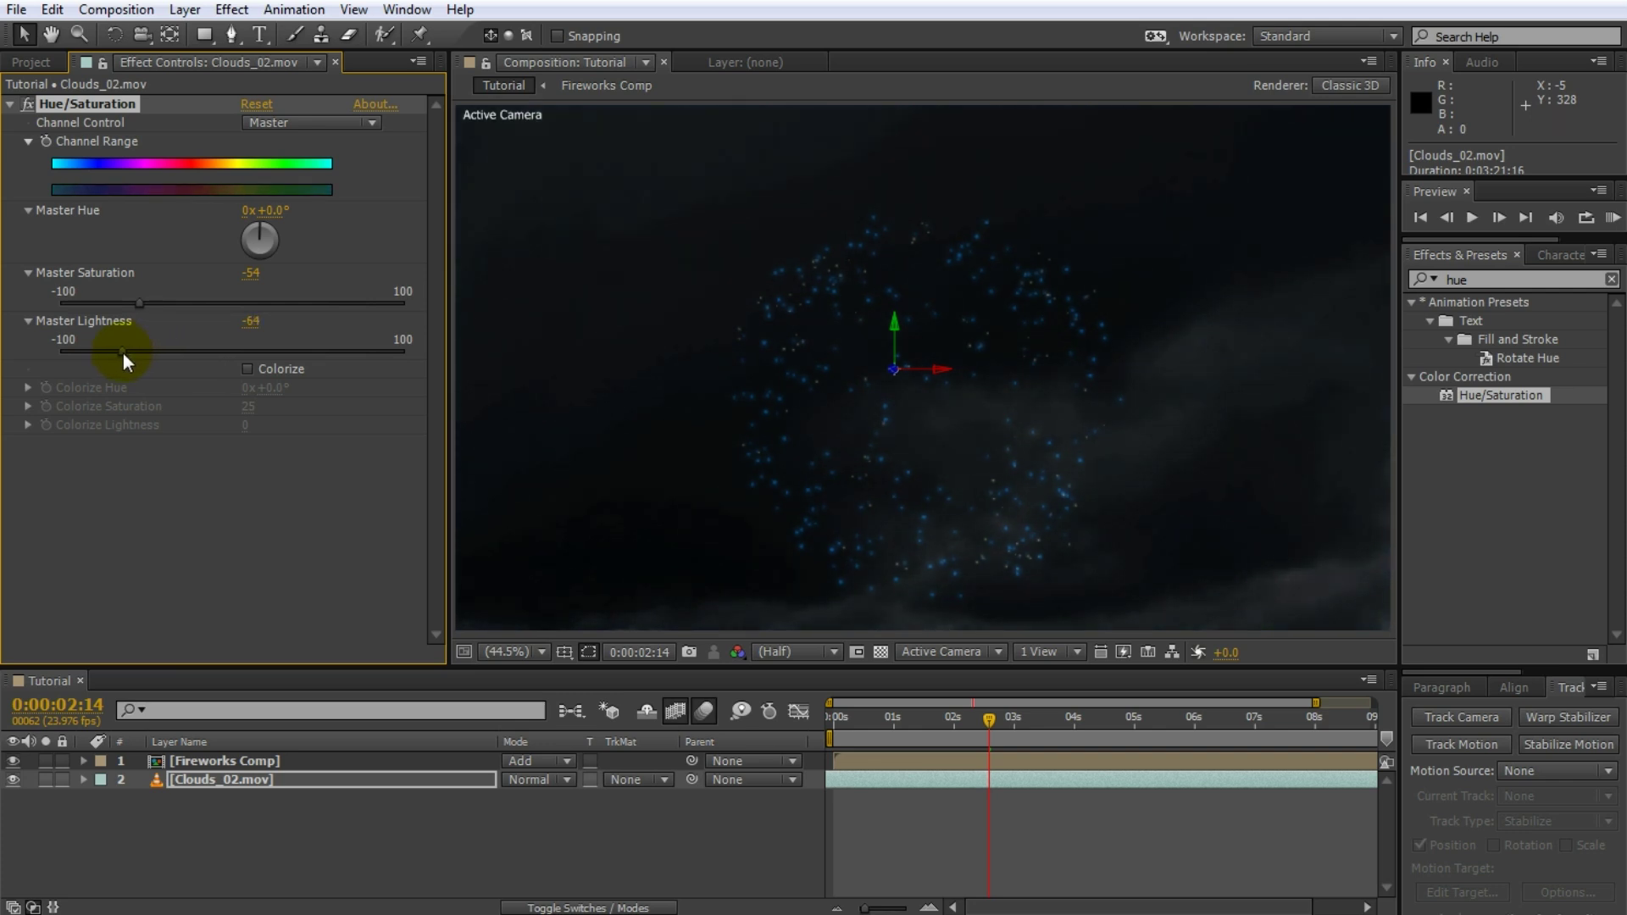
pyautogui.moveTo(124, 352); pyautogui.dragTo(129, 353)
pyautogui.moveTo(988, 721); pyautogui.dragTo(919, 729)
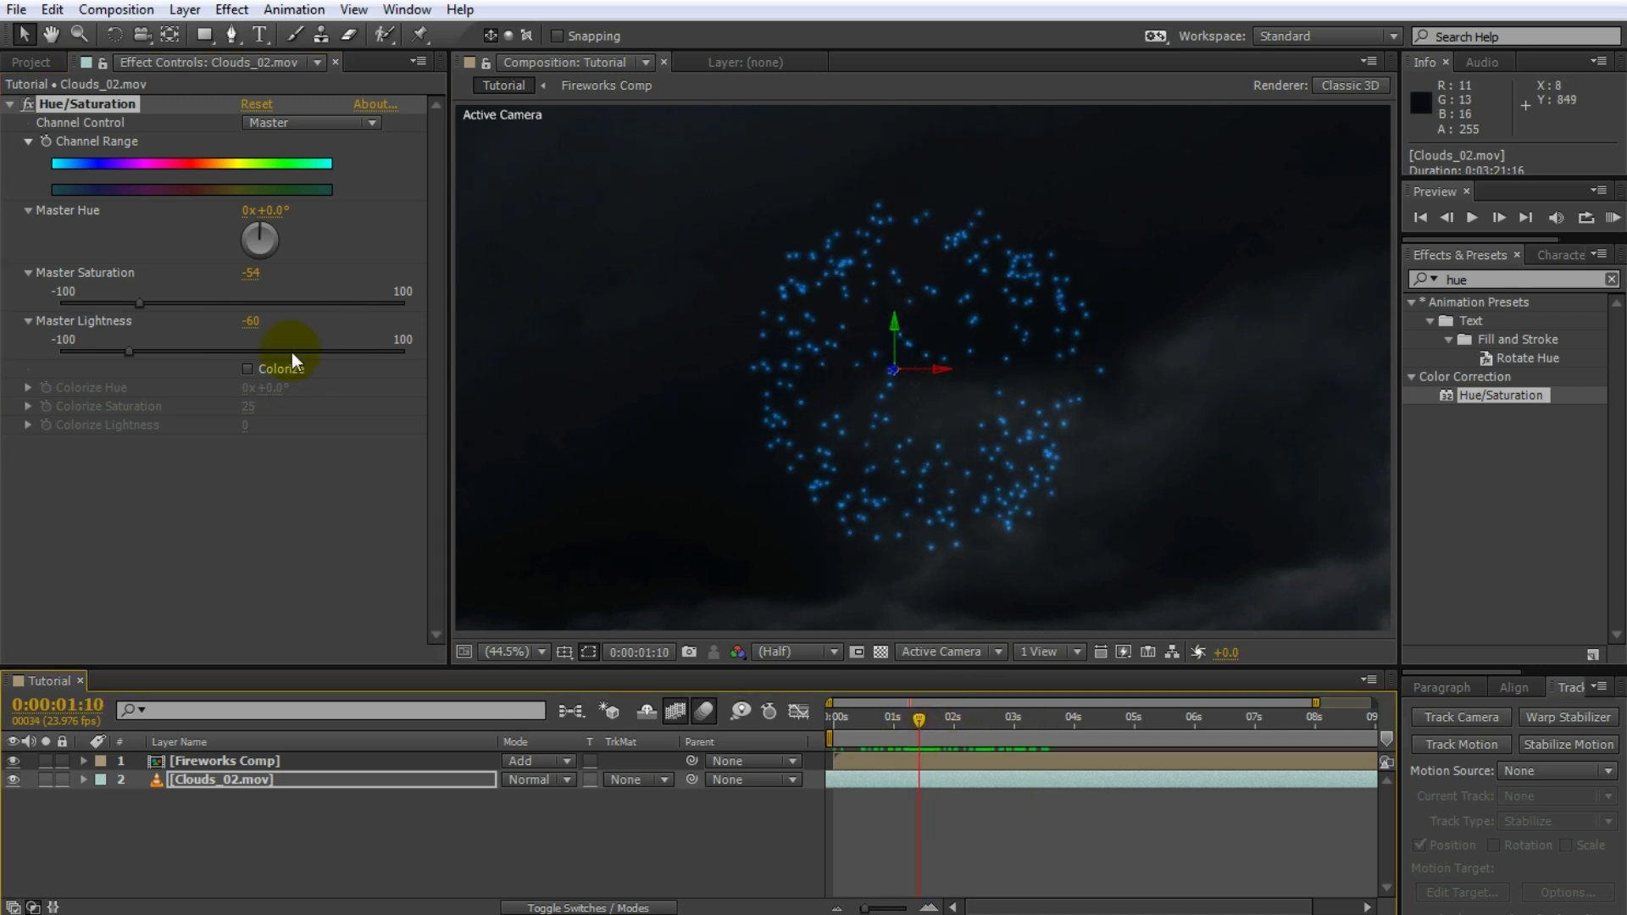
pyautogui.moveTo(122, 354); pyautogui.dragTo(128, 305)
pyautogui.moveTo(909, 717)
pyautogui.mouseDown()
pyautogui.moveTo(893, 720)
pyautogui.moveTo(961, 722)
pyautogui.moveTo(908, 739)
pyautogui.mouseUp()
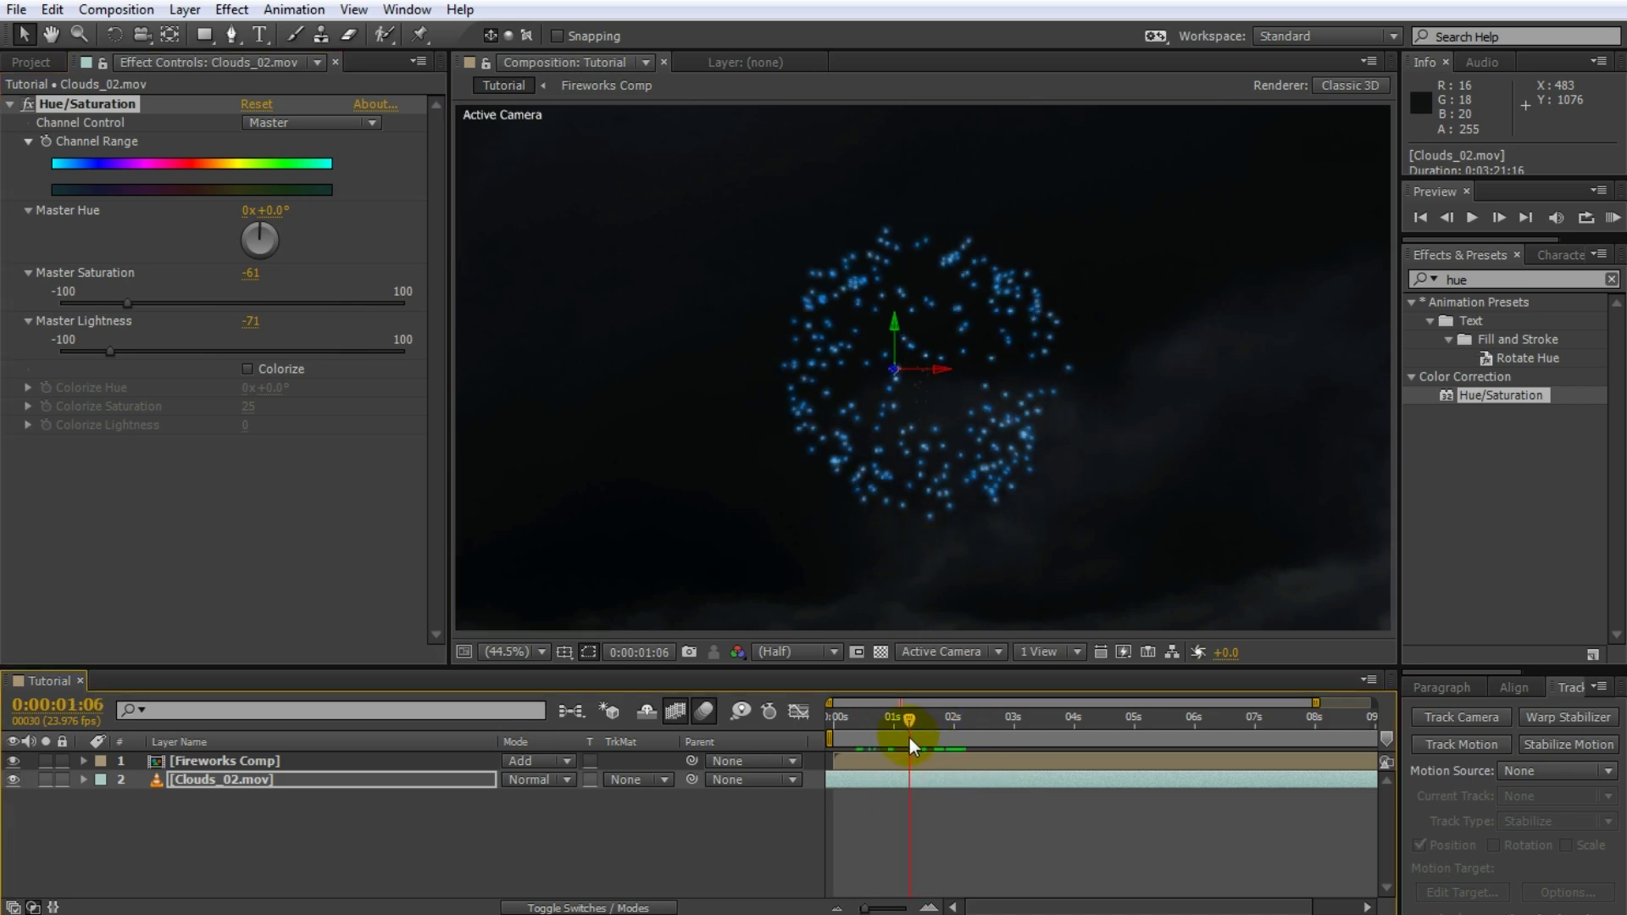
# Duplicate Fireworks Comp, rename the copy 'Fireworks Glow', and place it beneath Fireworks Comp.
pyautogui.click(338, 835)
pyautogui.click(293, 756)
pyautogui.hotkey('ctrl', 'd')
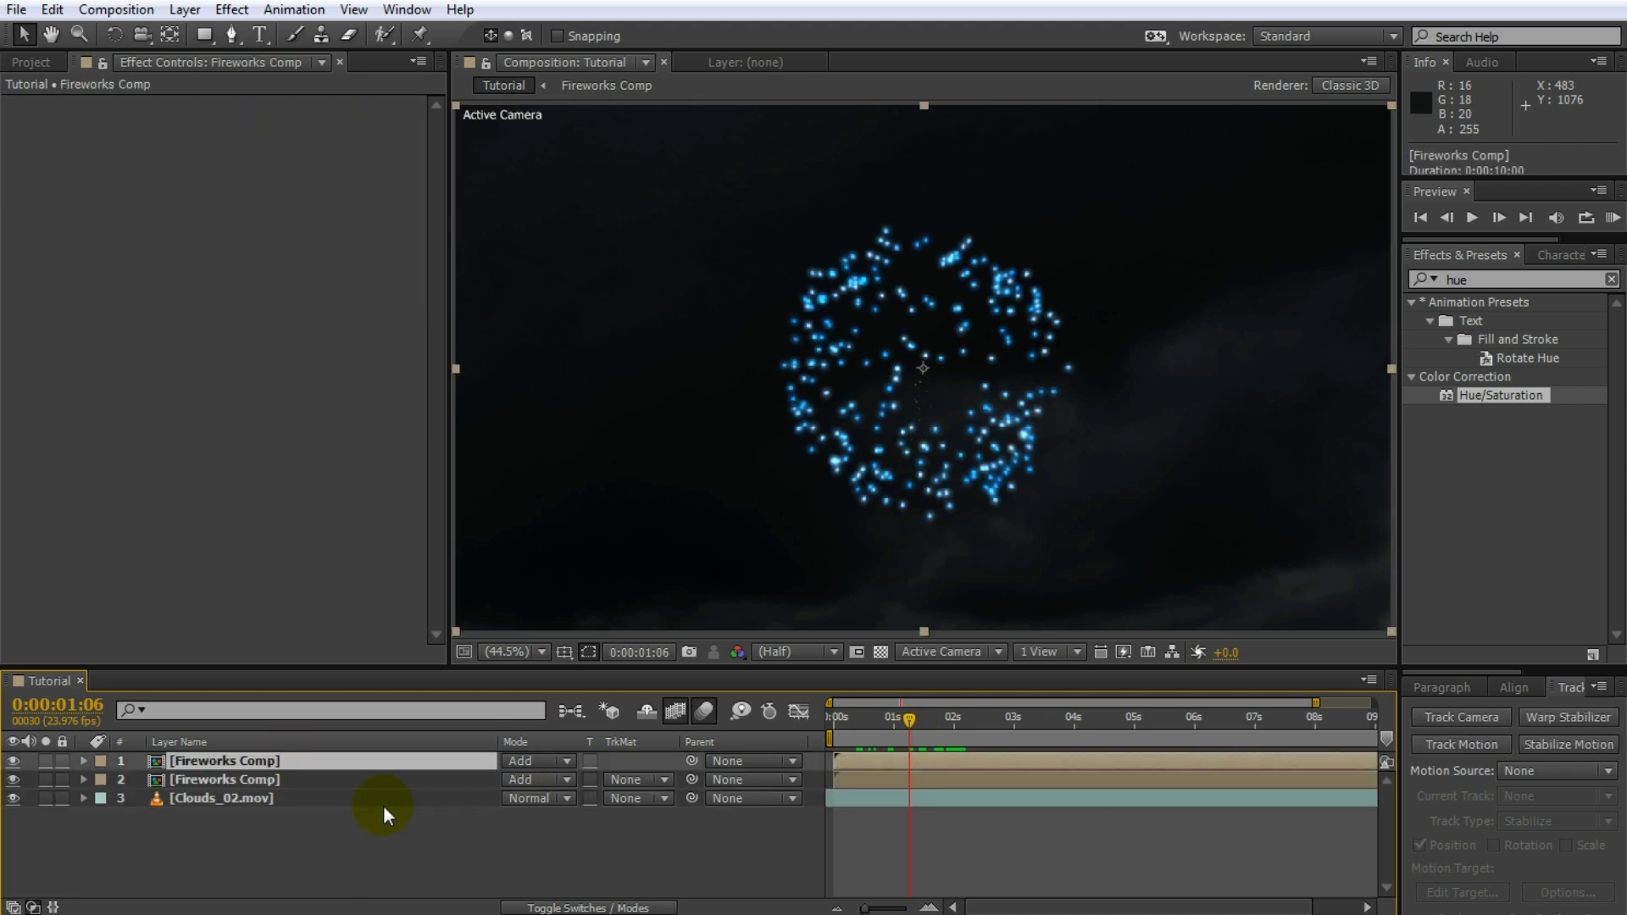
pyautogui.press('Return')
pyautogui.write('Fireworks Glow')
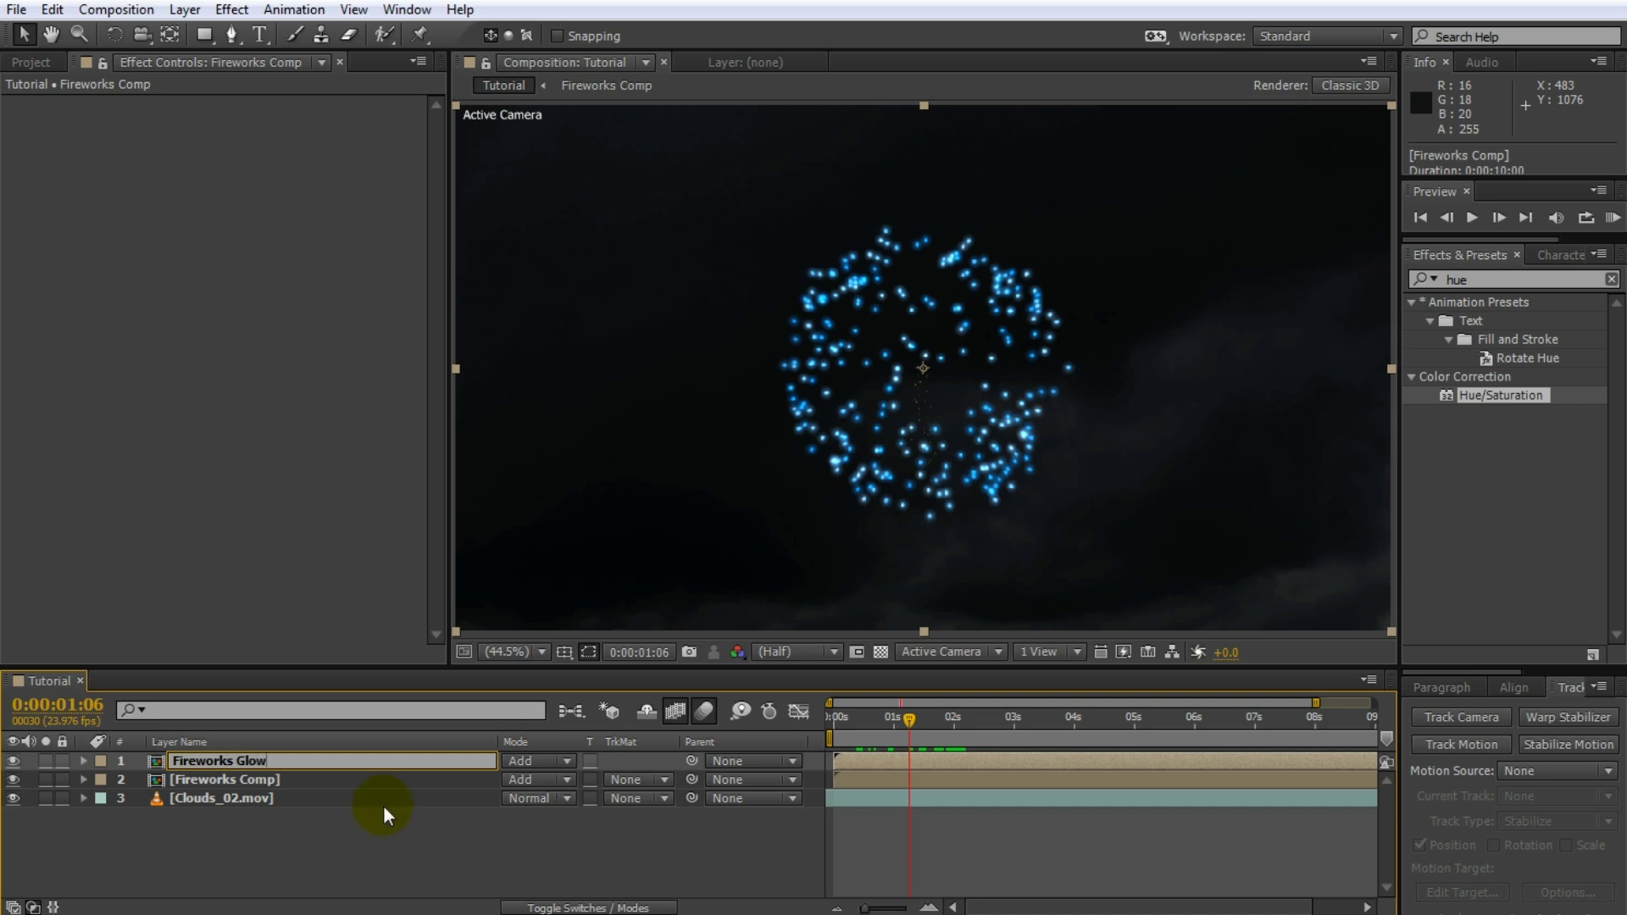
pyautogui.press('Return')
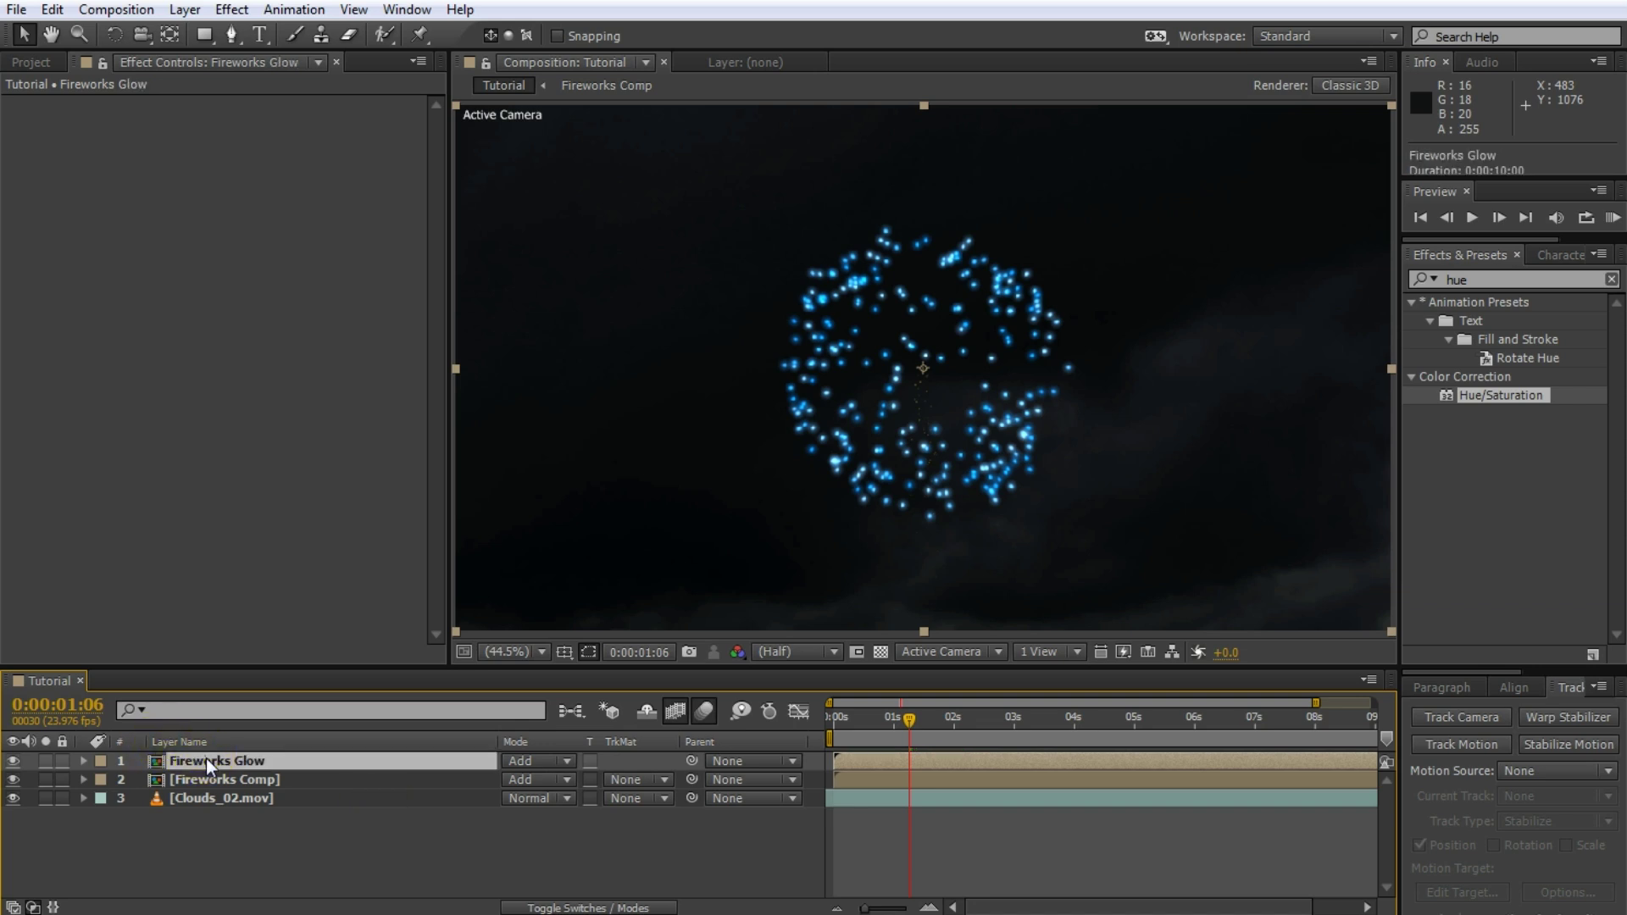
pyautogui.moveTo(205, 760); pyautogui.dragTo(206, 788)
# Apply Glow to Fireworks Glow with Radius 374.0 and Intensity 2.9.
pyautogui.click(1499, 282)
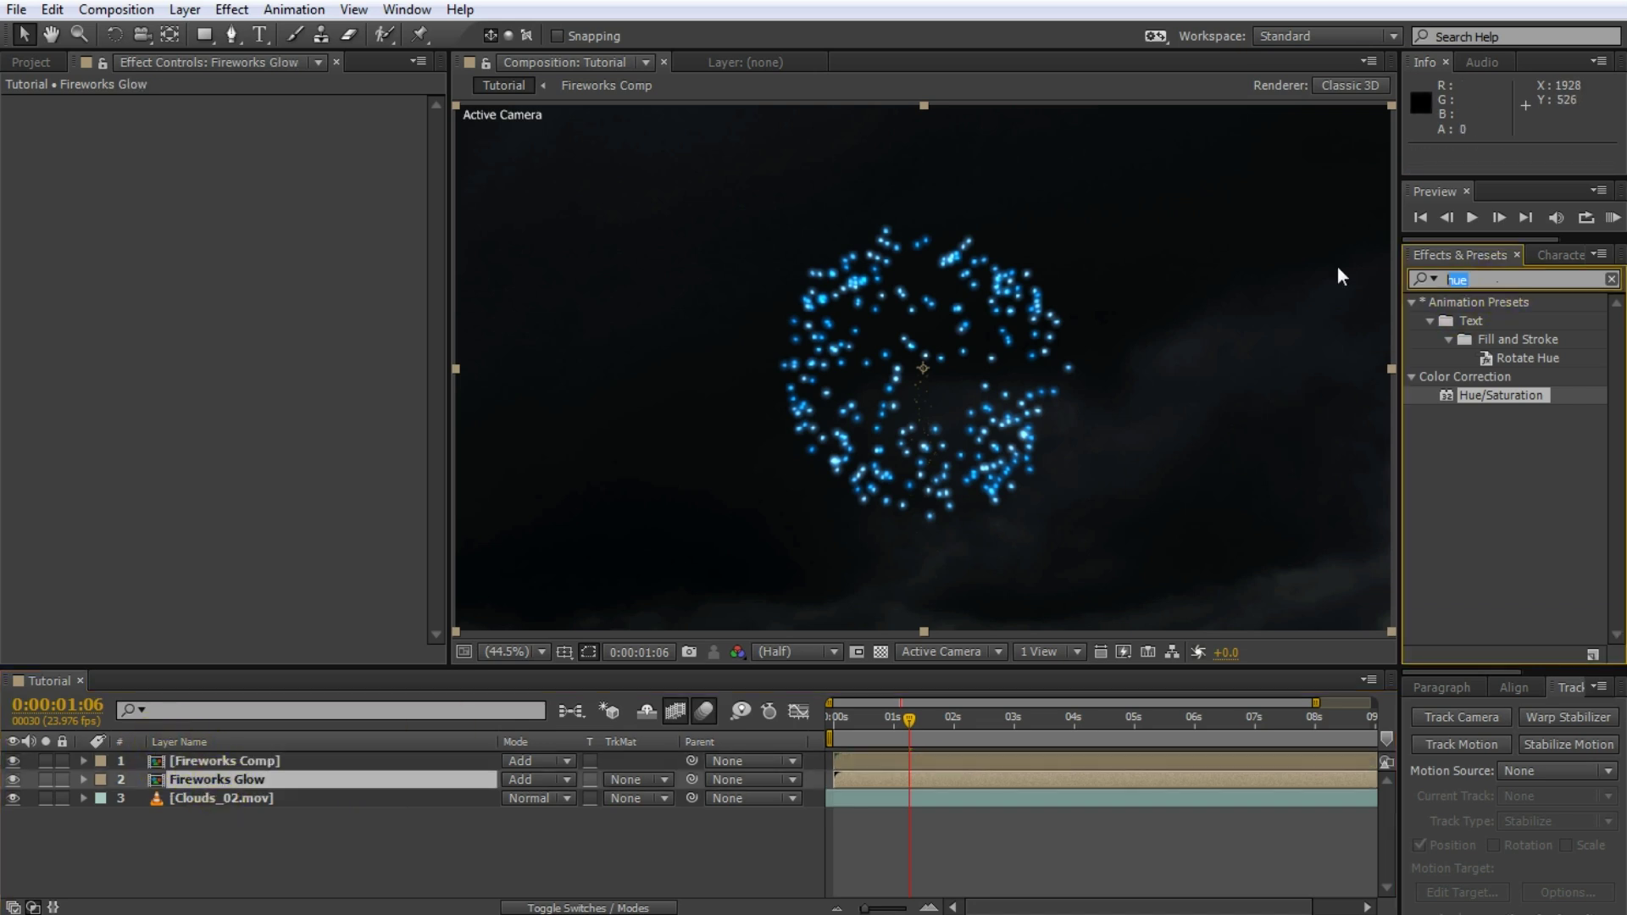
pyautogui.write('glow')
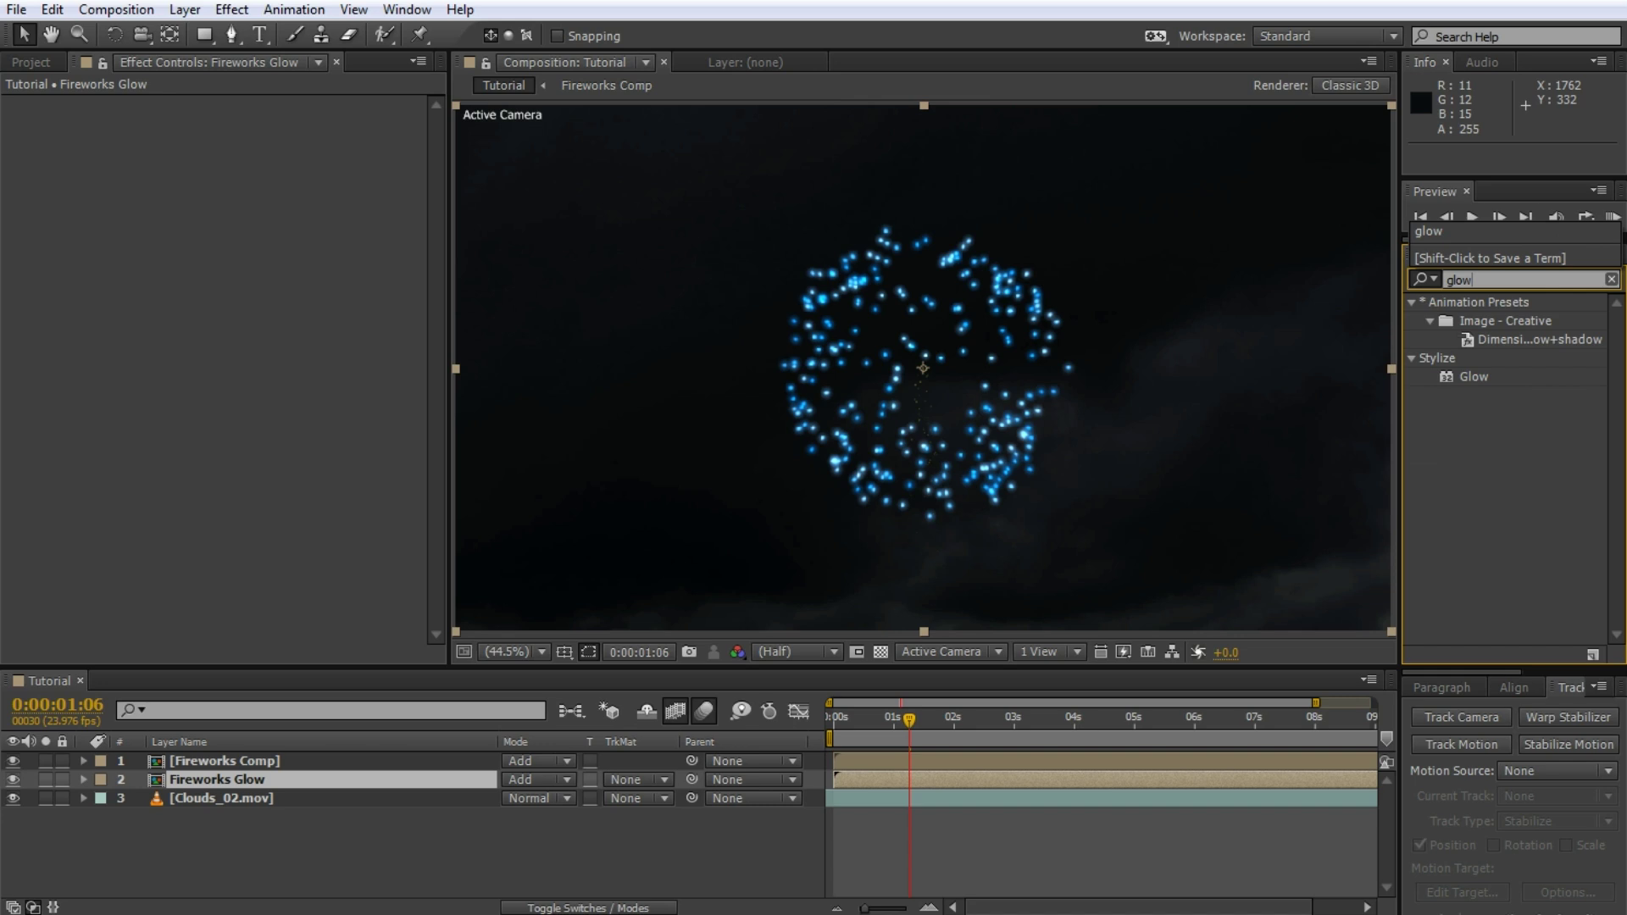
pyautogui.doubleClick(1473, 375)
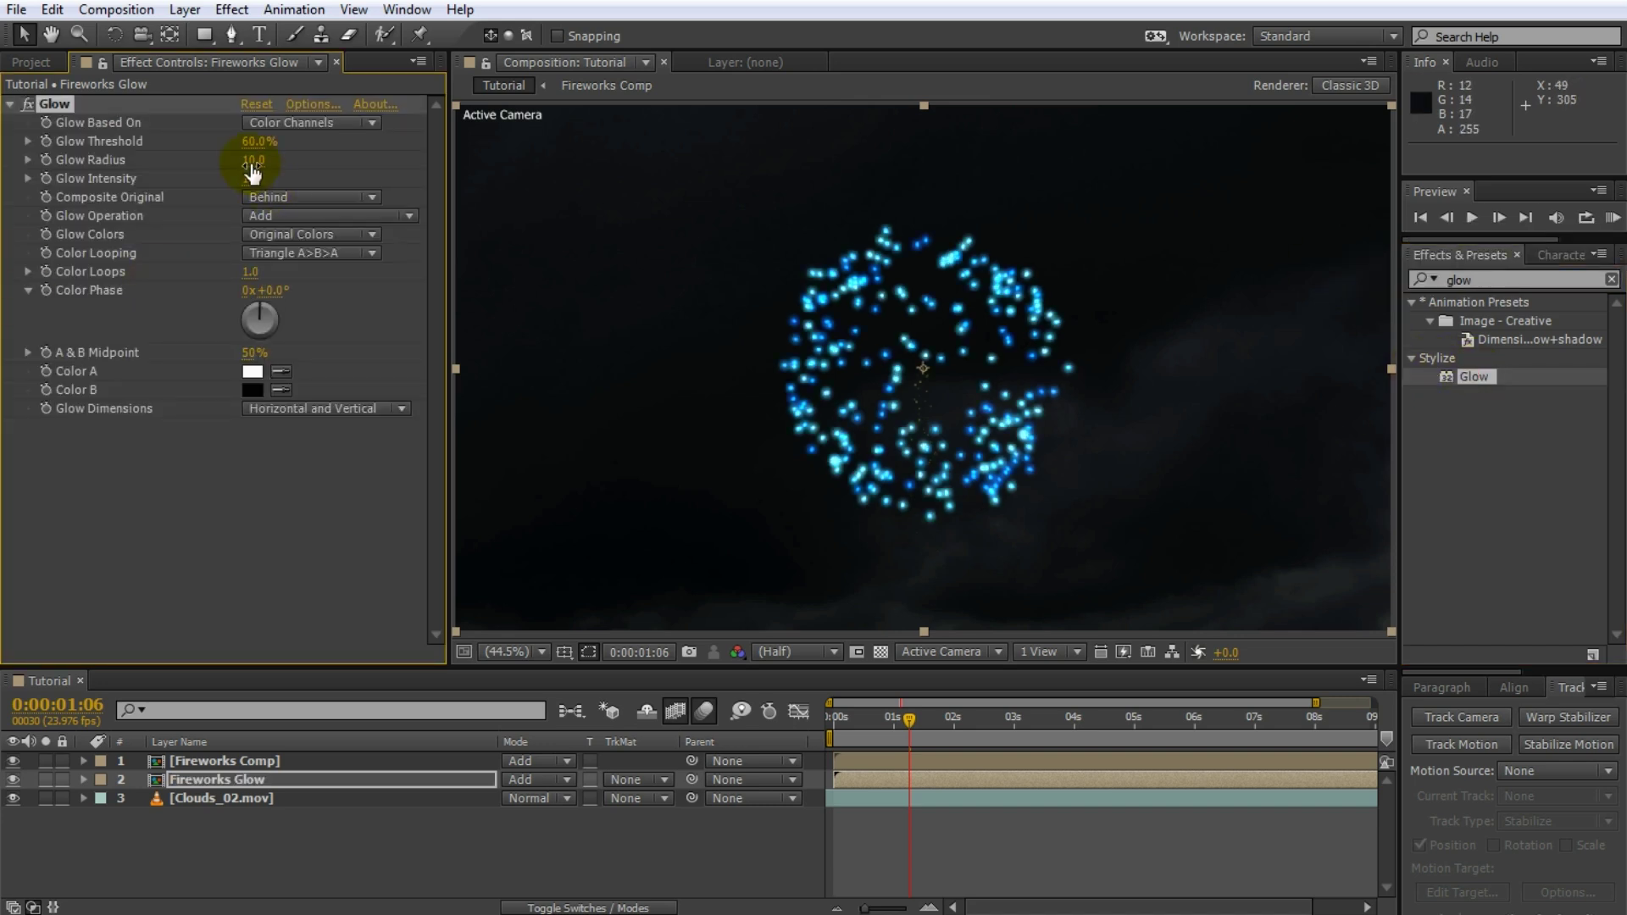
pyautogui.moveTo(250, 163); pyautogui.dragTo(705, 170)
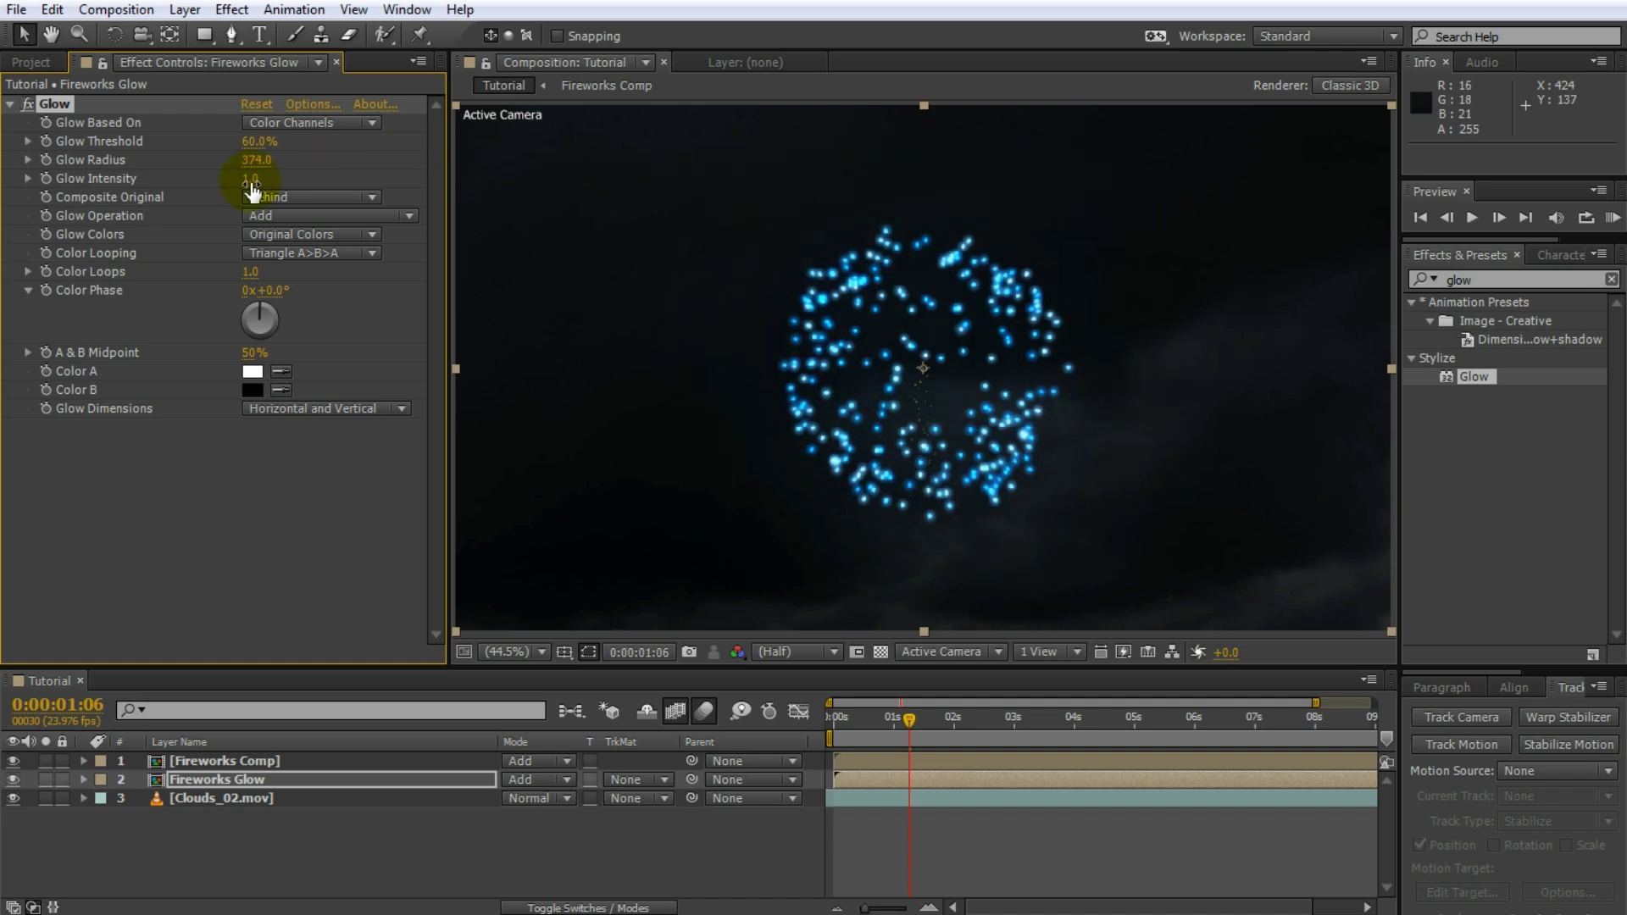
pyautogui.moveTo(250, 179); pyautogui.dragTo(468, 186)
pyautogui.click(38, 63)
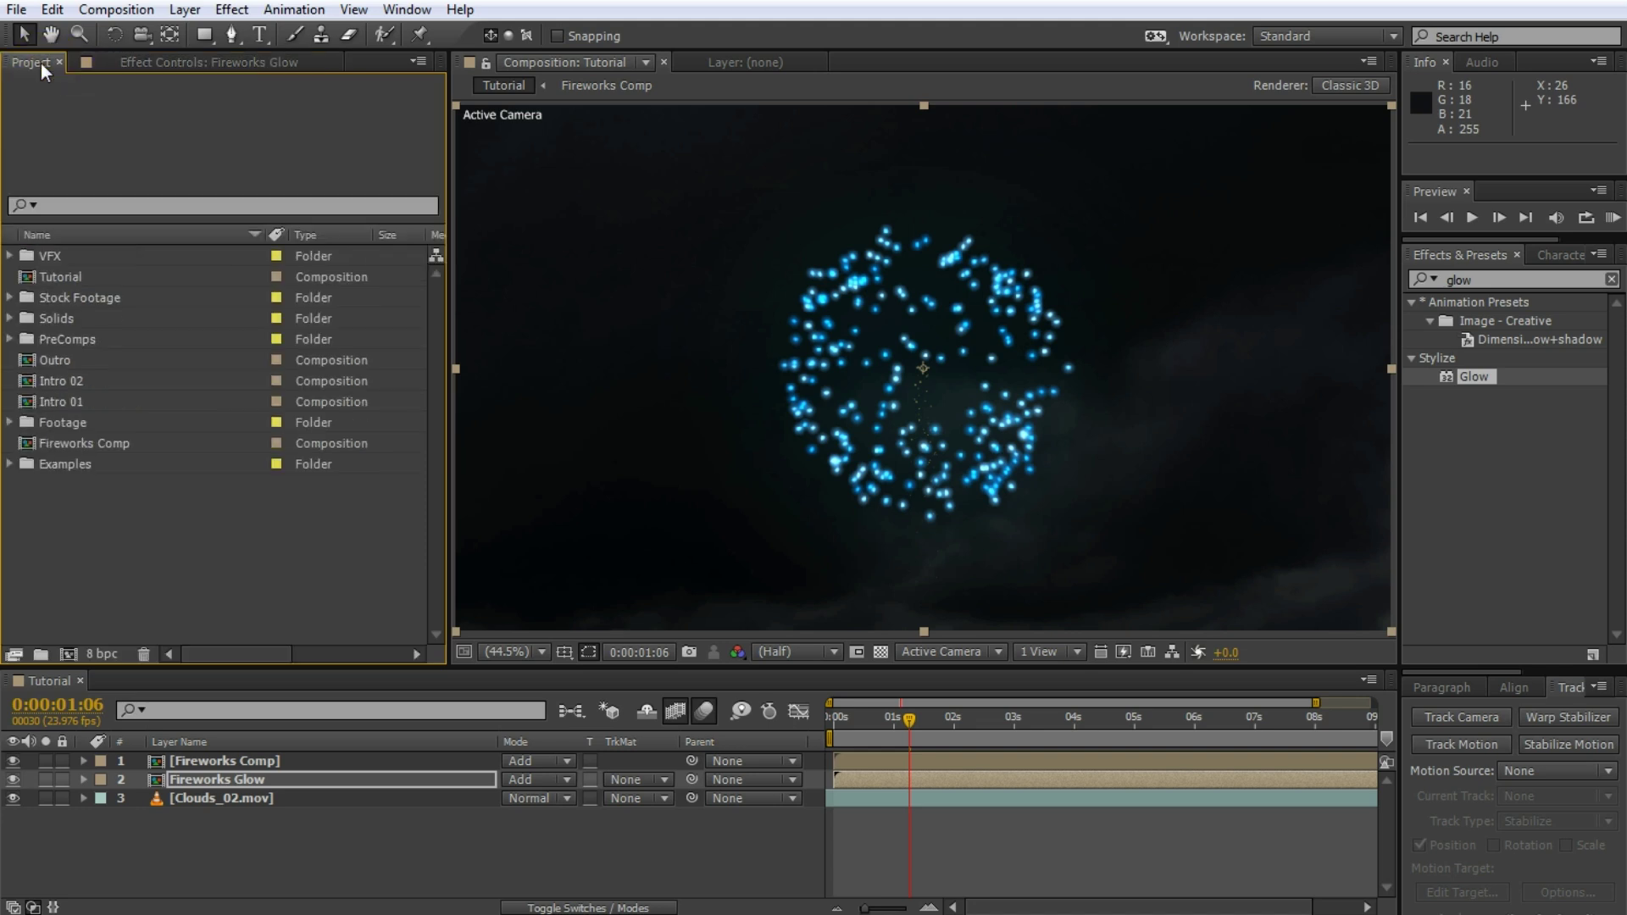
# Switch the project to 32 bpc and raise Glow Intensity to 4.1 and Radius to 766.0.
pyautogui.keyDown('alt'); pyautogui.click(96, 653); pyautogui.keyUp('alt')
pyautogui.keyDown('alt'); pyautogui.click(98, 654); pyautogui.keyUp('alt')
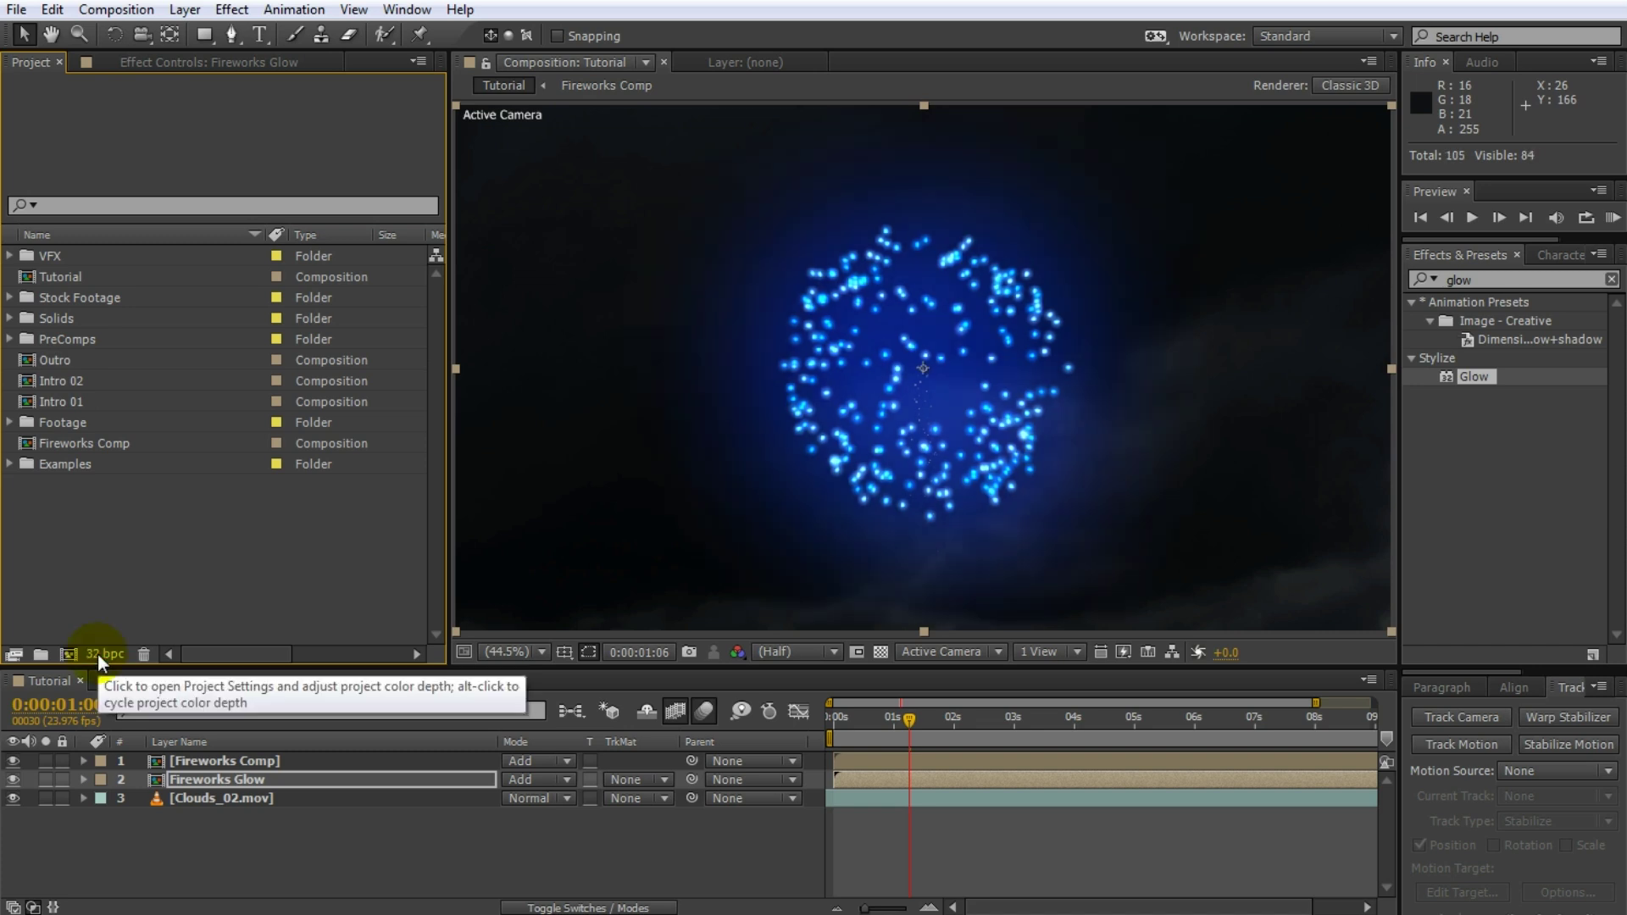
pyautogui.click(258, 66)
pyautogui.moveTo(257, 159); pyautogui.dragTo(364, 197)
pyautogui.moveTo(254, 159); pyautogui.dragTo(907, 761)
# Lower the Glow Threshold to 20.0% after previewing the burst.
pyautogui.press('KP_0')
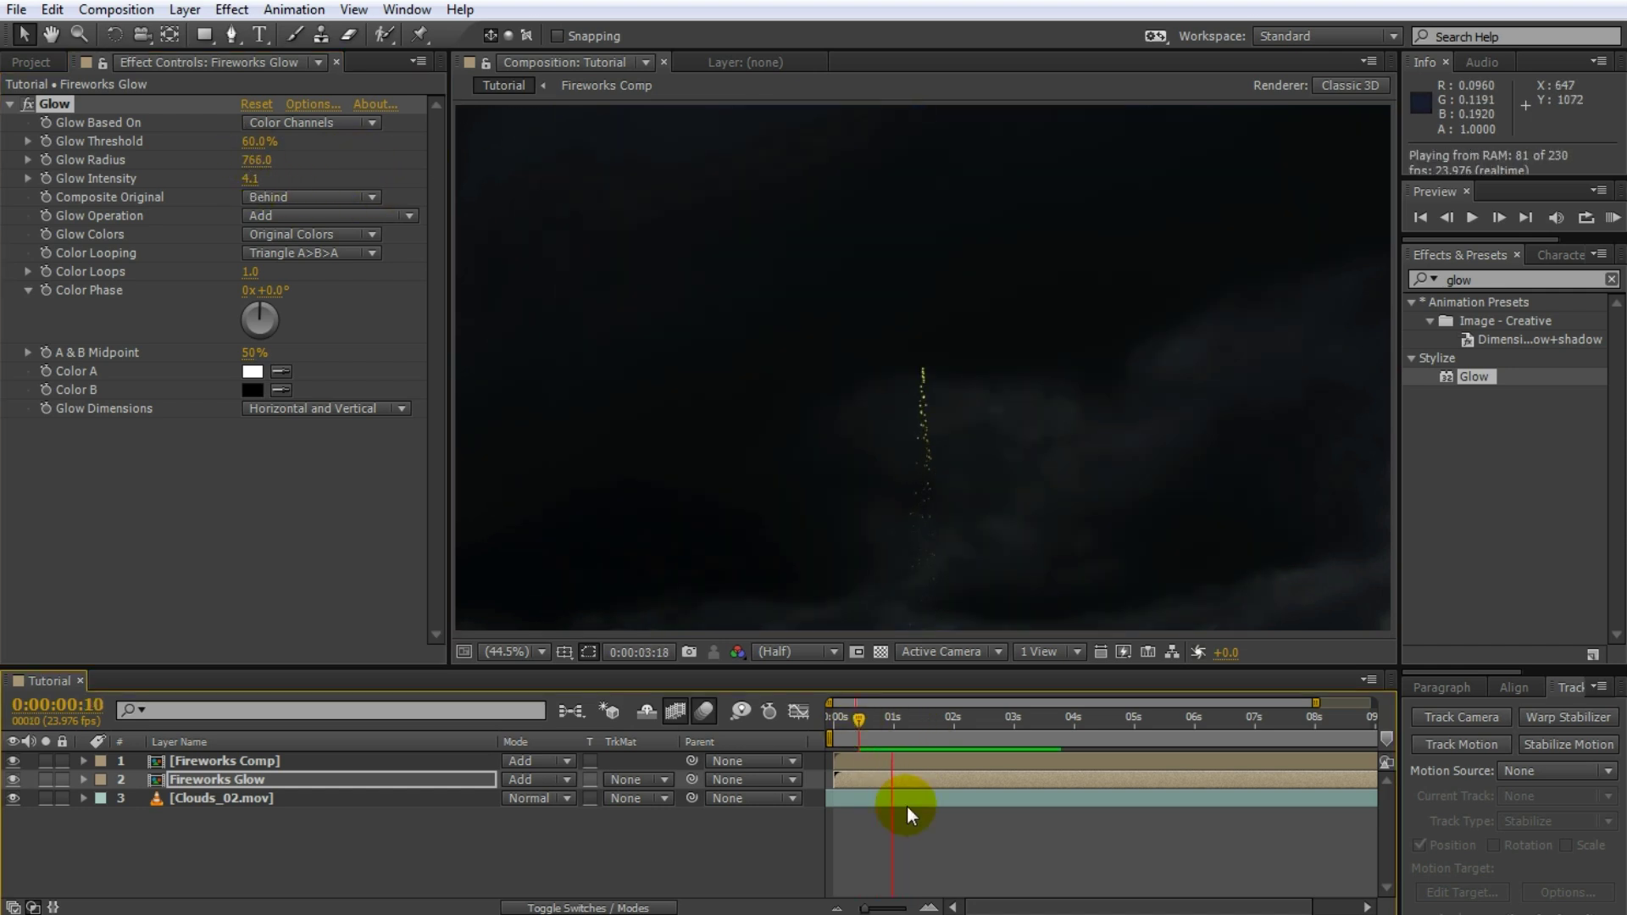
pyautogui.click(1049, 851)
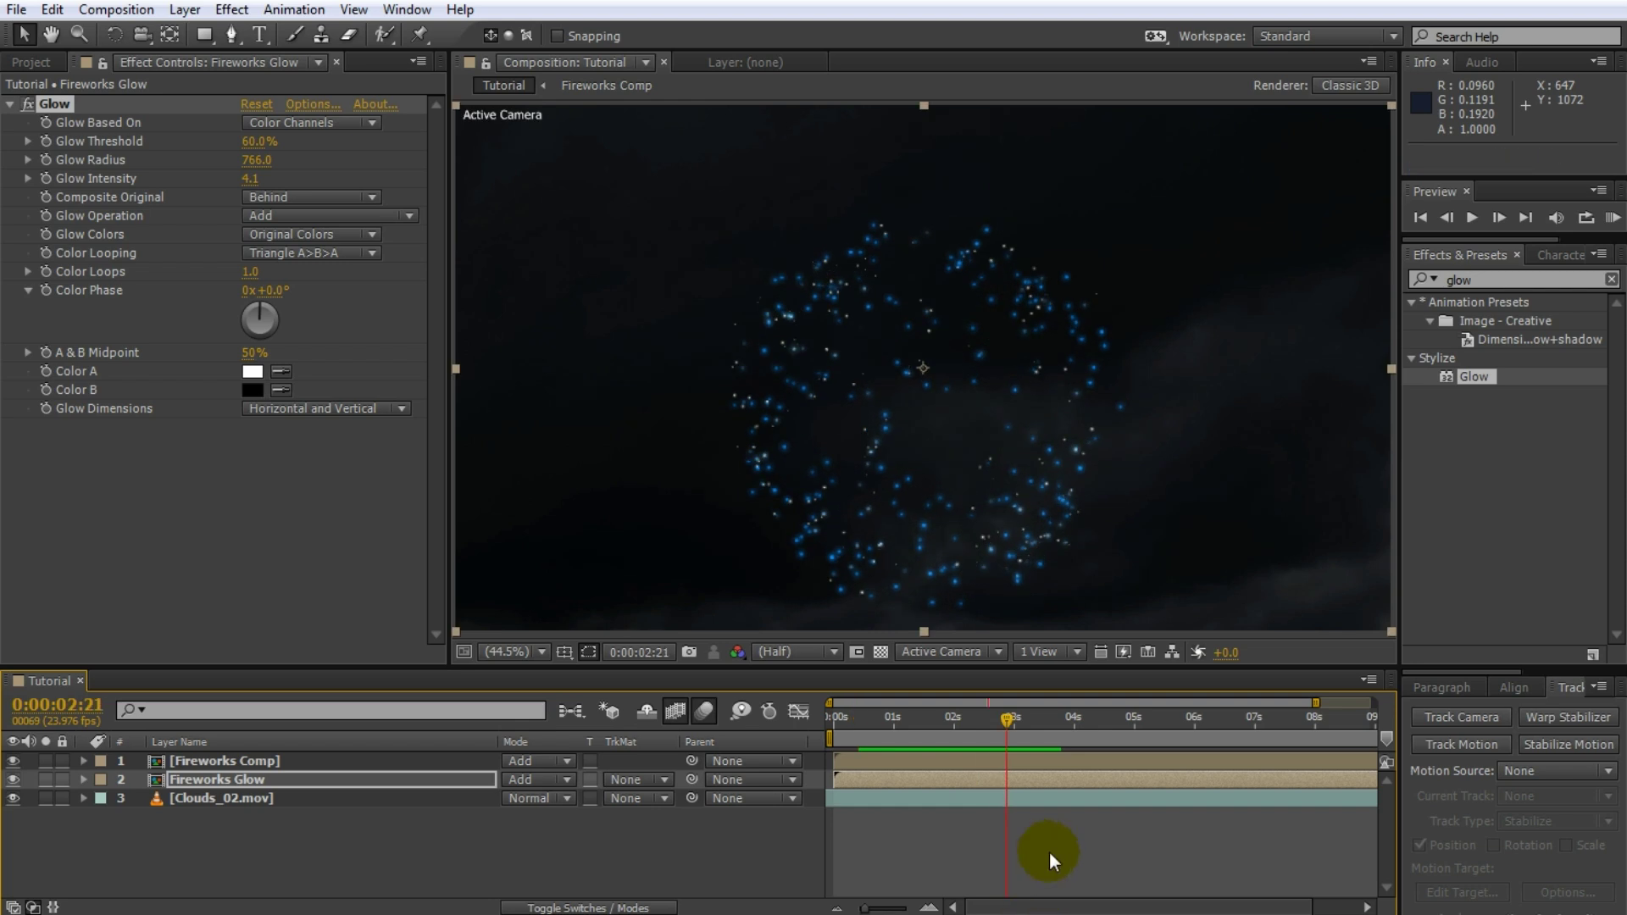
pyautogui.moveTo(1007, 705)
pyautogui.mouseDown()
pyautogui.moveTo(1036, 719)
pyautogui.moveTo(975, 720)
pyautogui.moveTo(1052, 725)
pyautogui.moveTo(978, 719)
pyautogui.moveTo(1007, 721)
pyautogui.mouseUp()
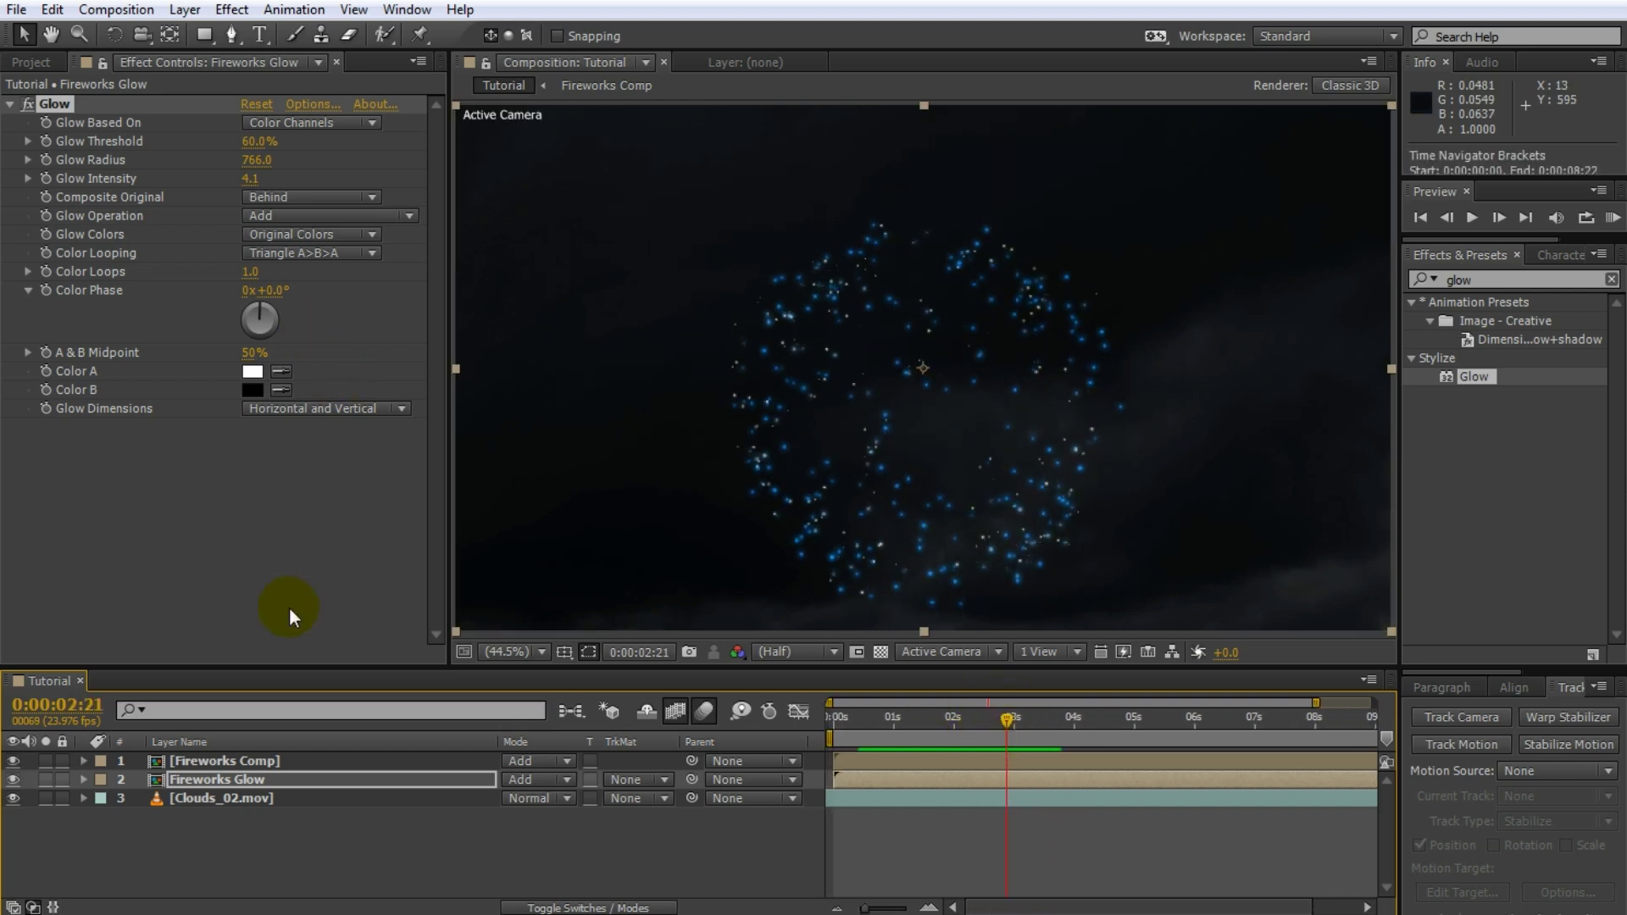
pyautogui.moveTo(261, 141); pyautogui.dragTo(154, 153)
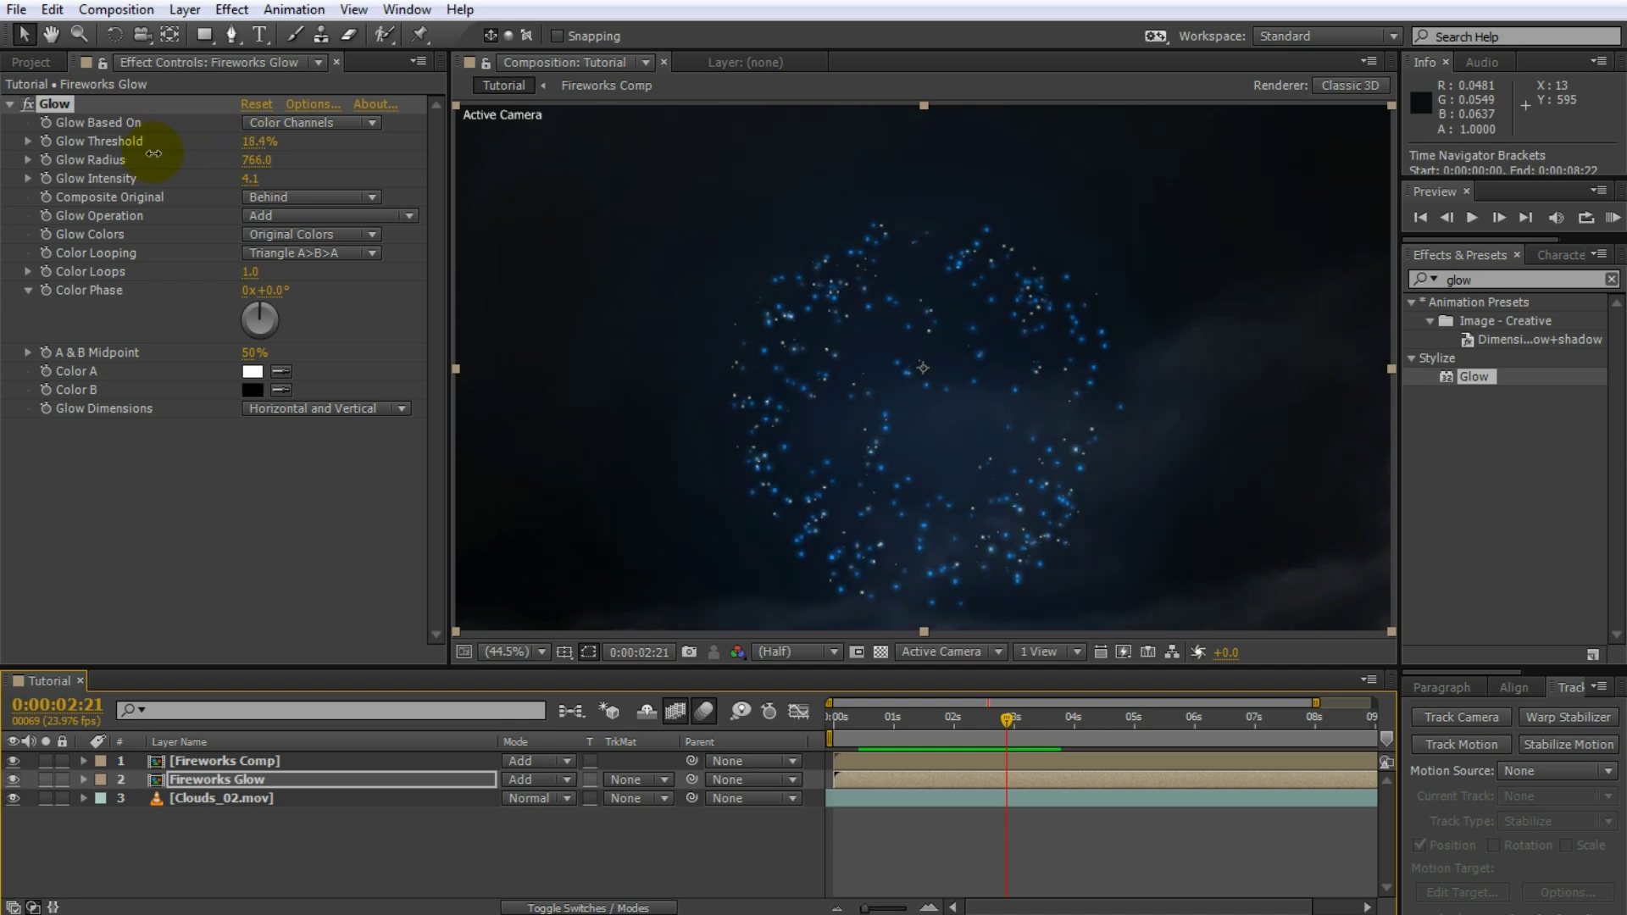
pyautogui.moveTo(988, 720); pyautogui.dragTo(927, 724)
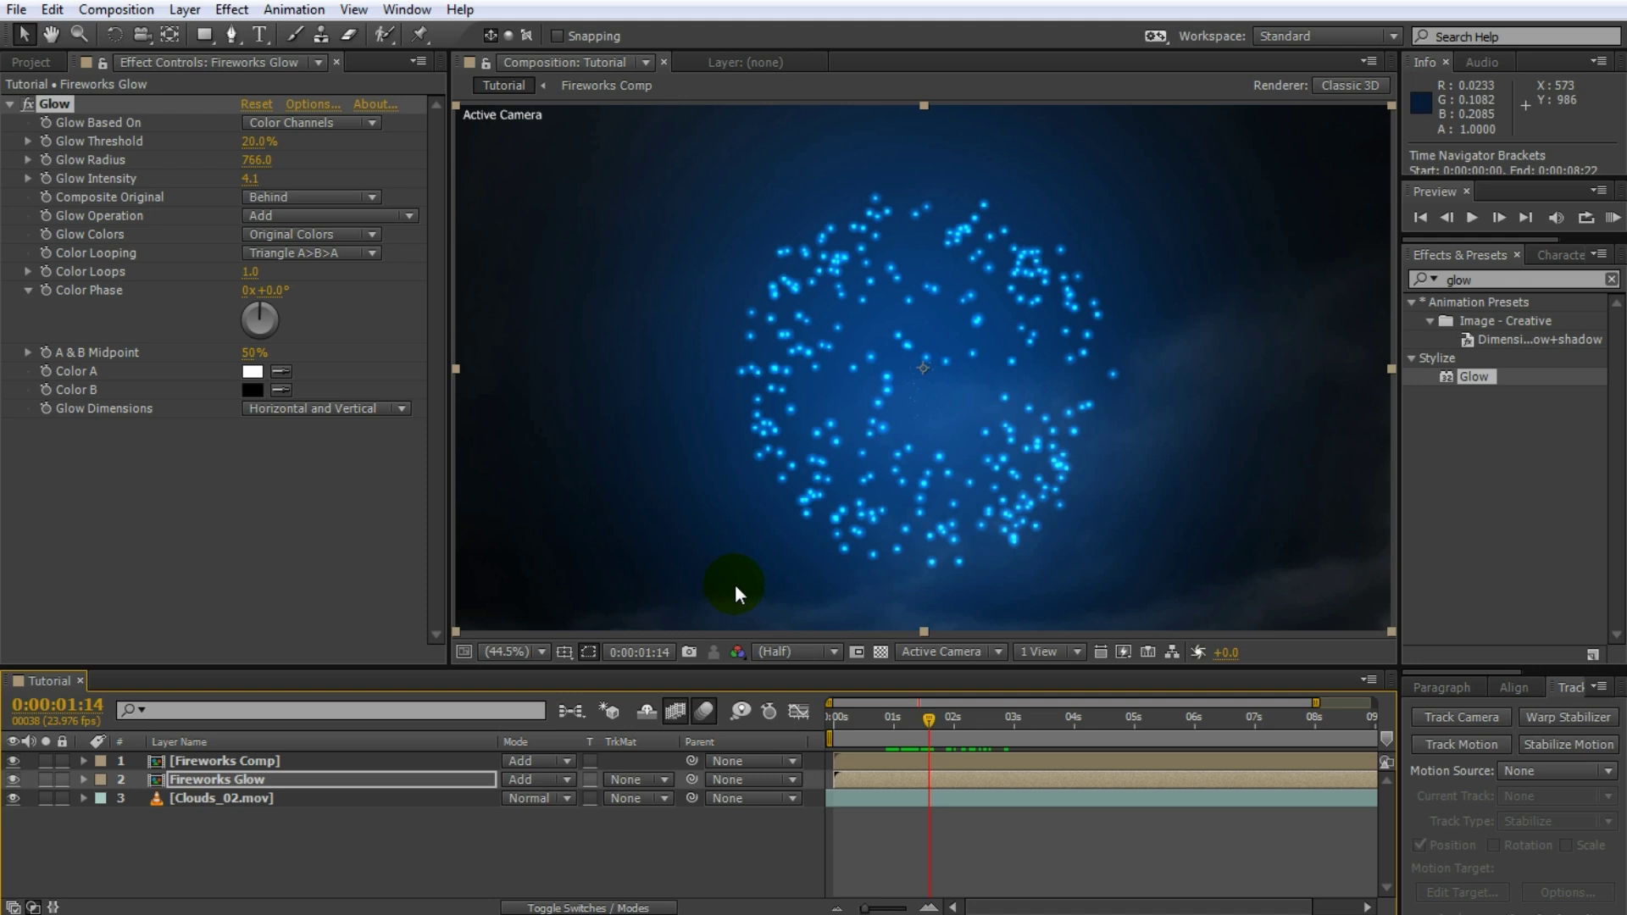
# Duplicate Clouds_02.mov above Fireworks Glow and apply Brightness & Contrast at 86.0 and 74.0.
pyautogui.click(278, 796)
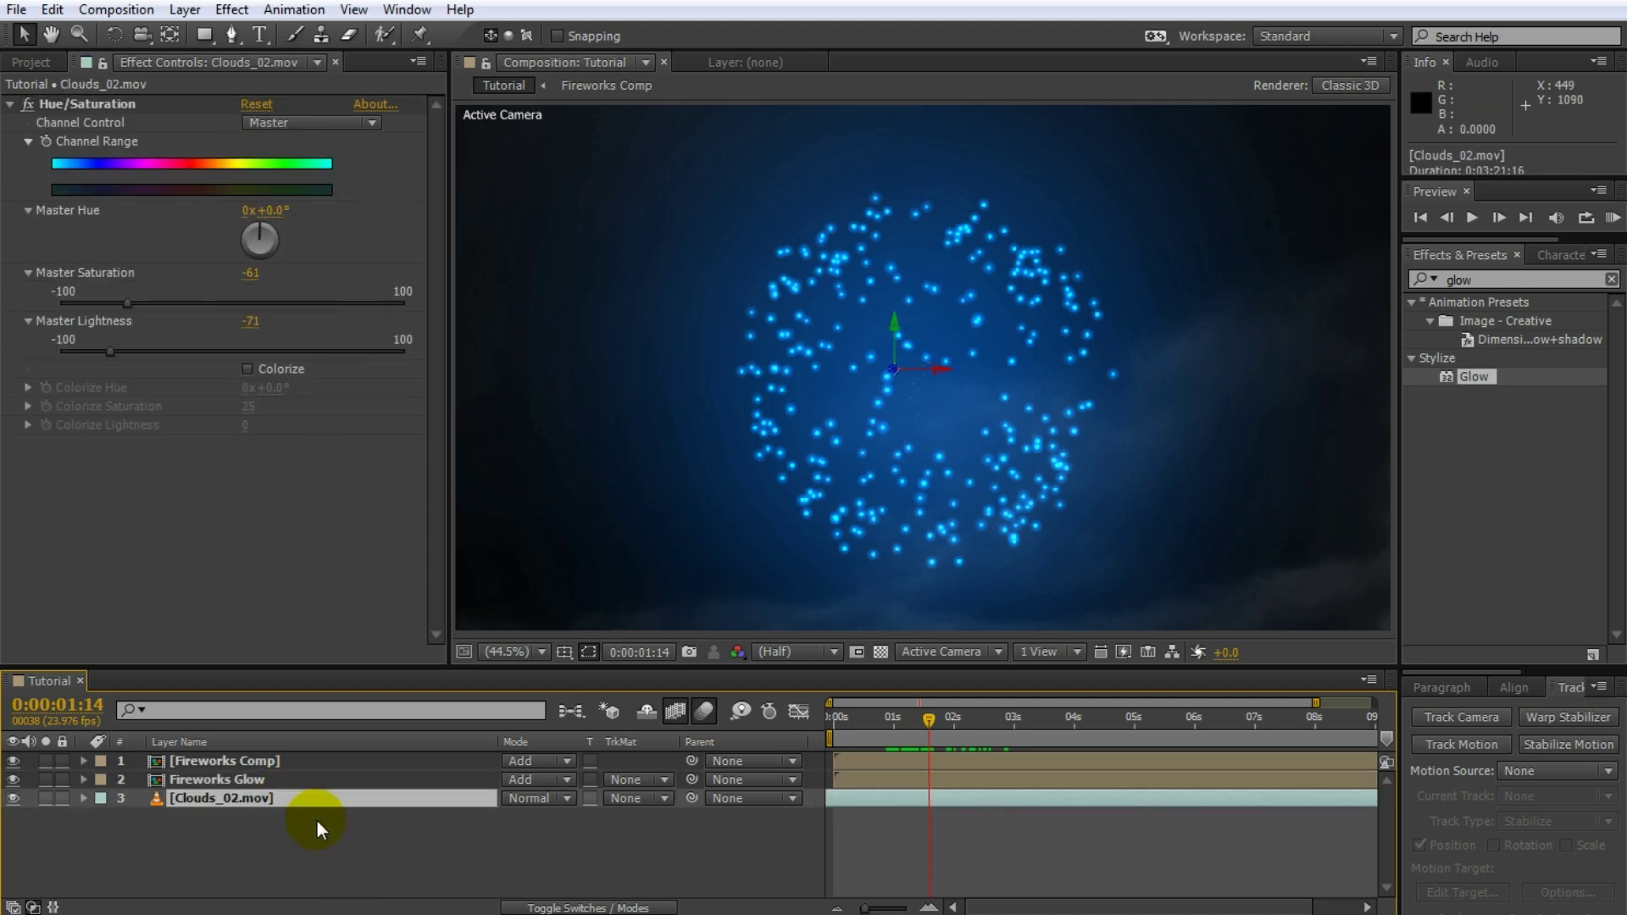
pyautogui.hotkey('ctrl', 'd')
pyautogui.moveTo(277, 800); pyautogui.dragTo(277, 776)
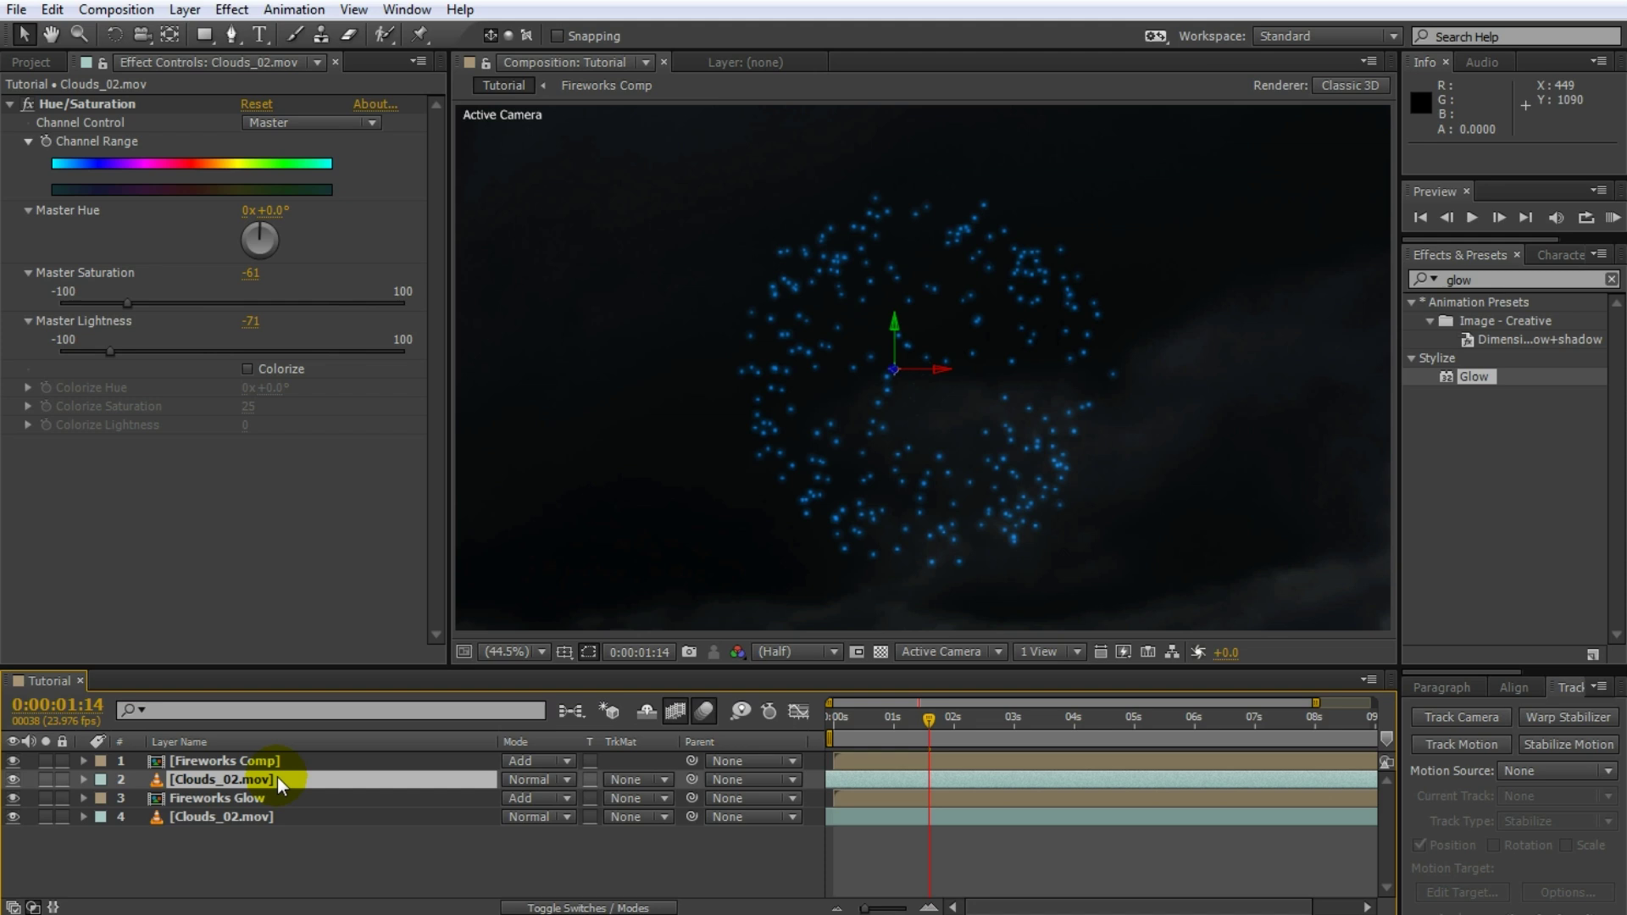
pyautogui.click(1475, 280)
pyautogui.write('bright')
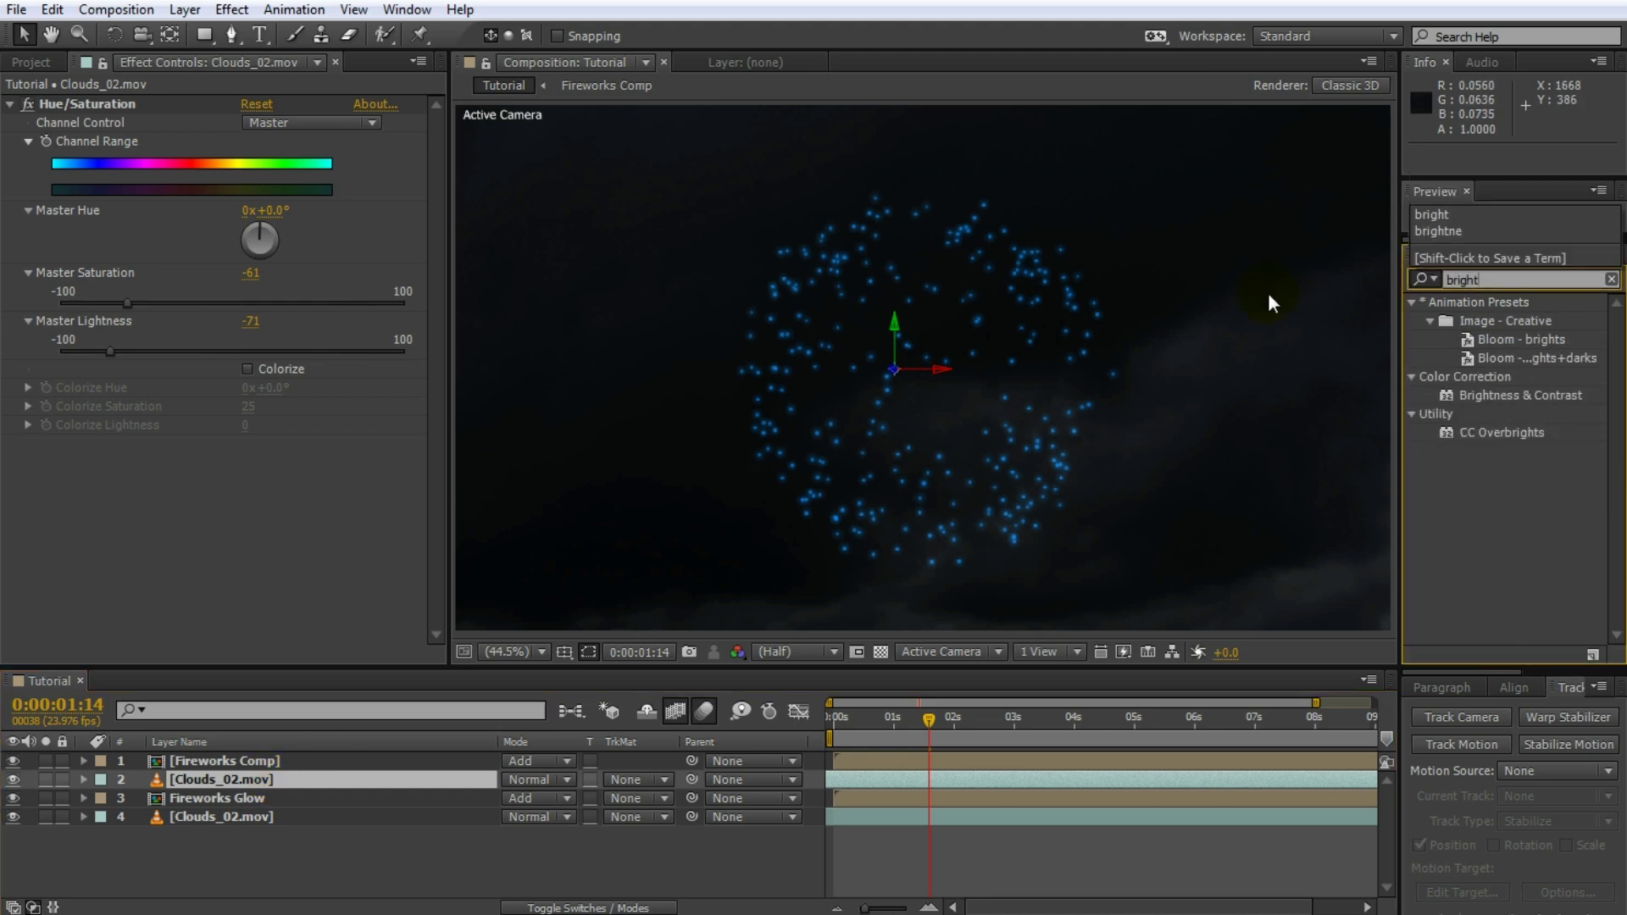
pyautogui.moveTo(1518, 394); pyautogui.dragTo(175, 323)
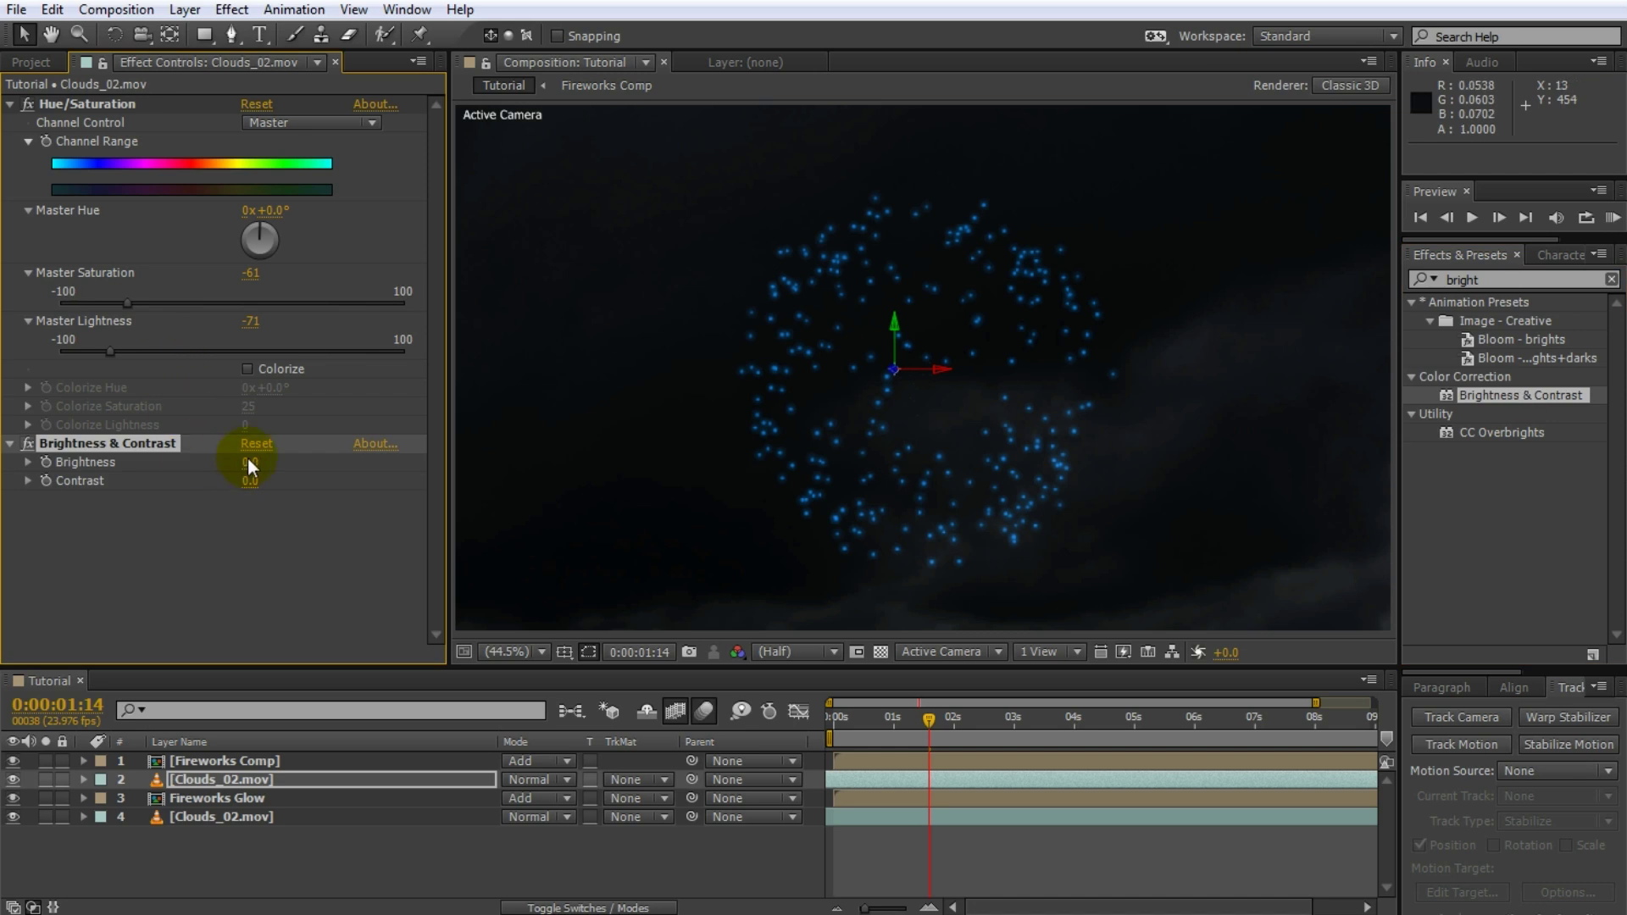
pyautogui.moveTo(247, 464)
pyautogui.mouseDown()
pyautogui.moveTo(313, 461)
pyautogui.moveTo(327, 478)
pyautogui.moveTo(291, 458)
pyautogui.moveTo(257, 481)
pyautogui.mouseUp()
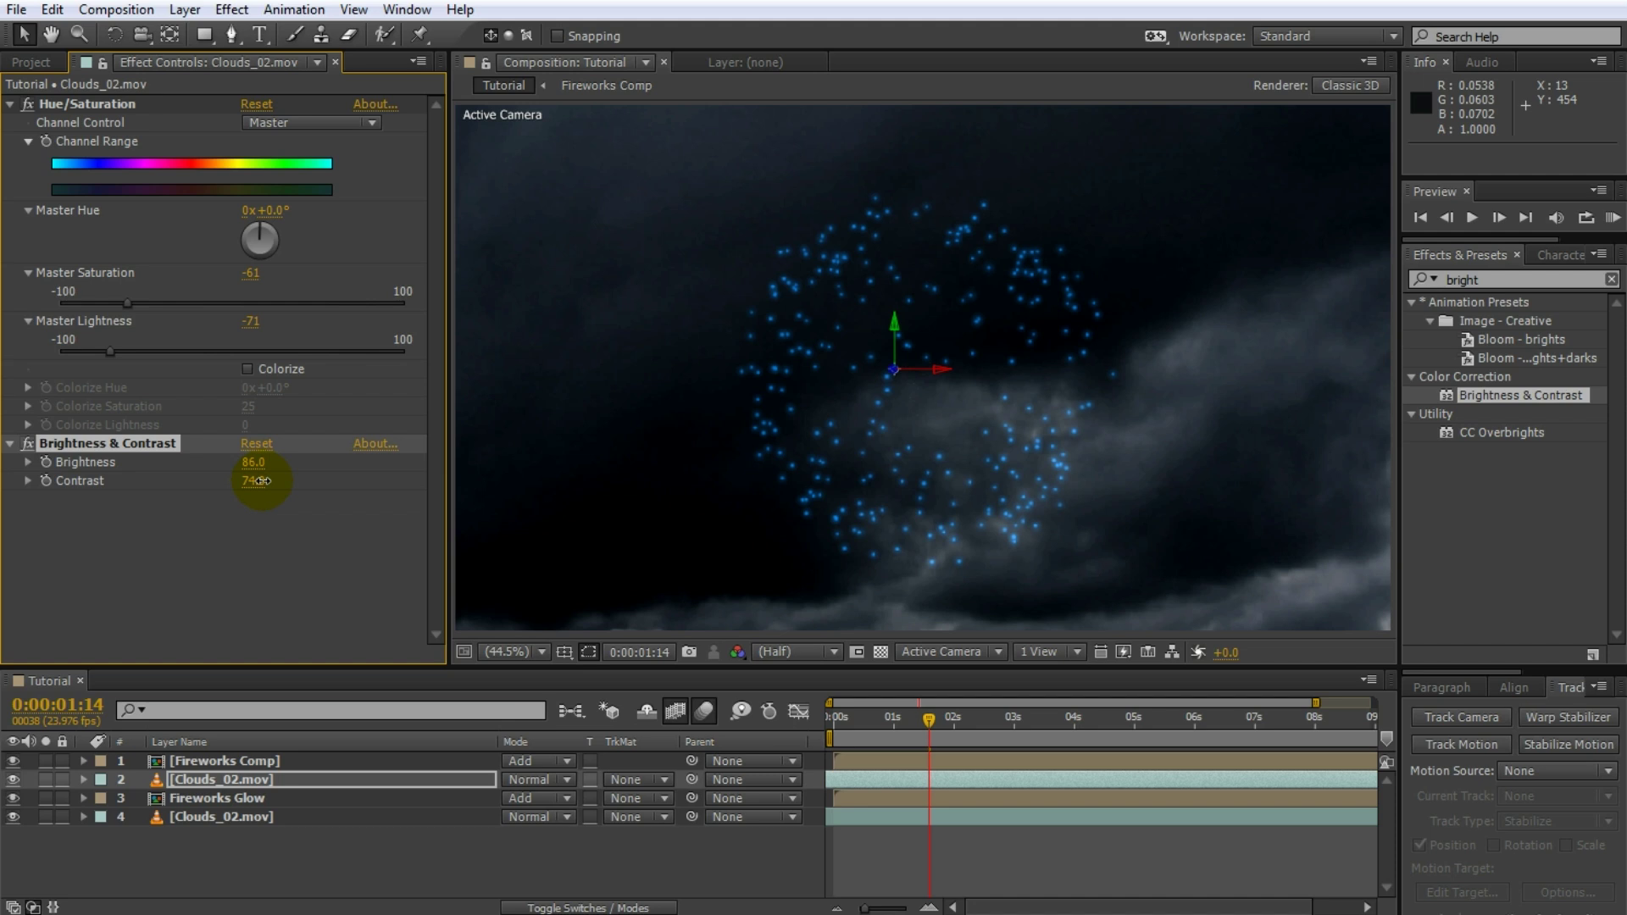
# Add Fast Blur with Blurriness 3.0 to the cloud copy.
pyautogui.doubleClick(1517, 279)
pyautogui.write('fast')
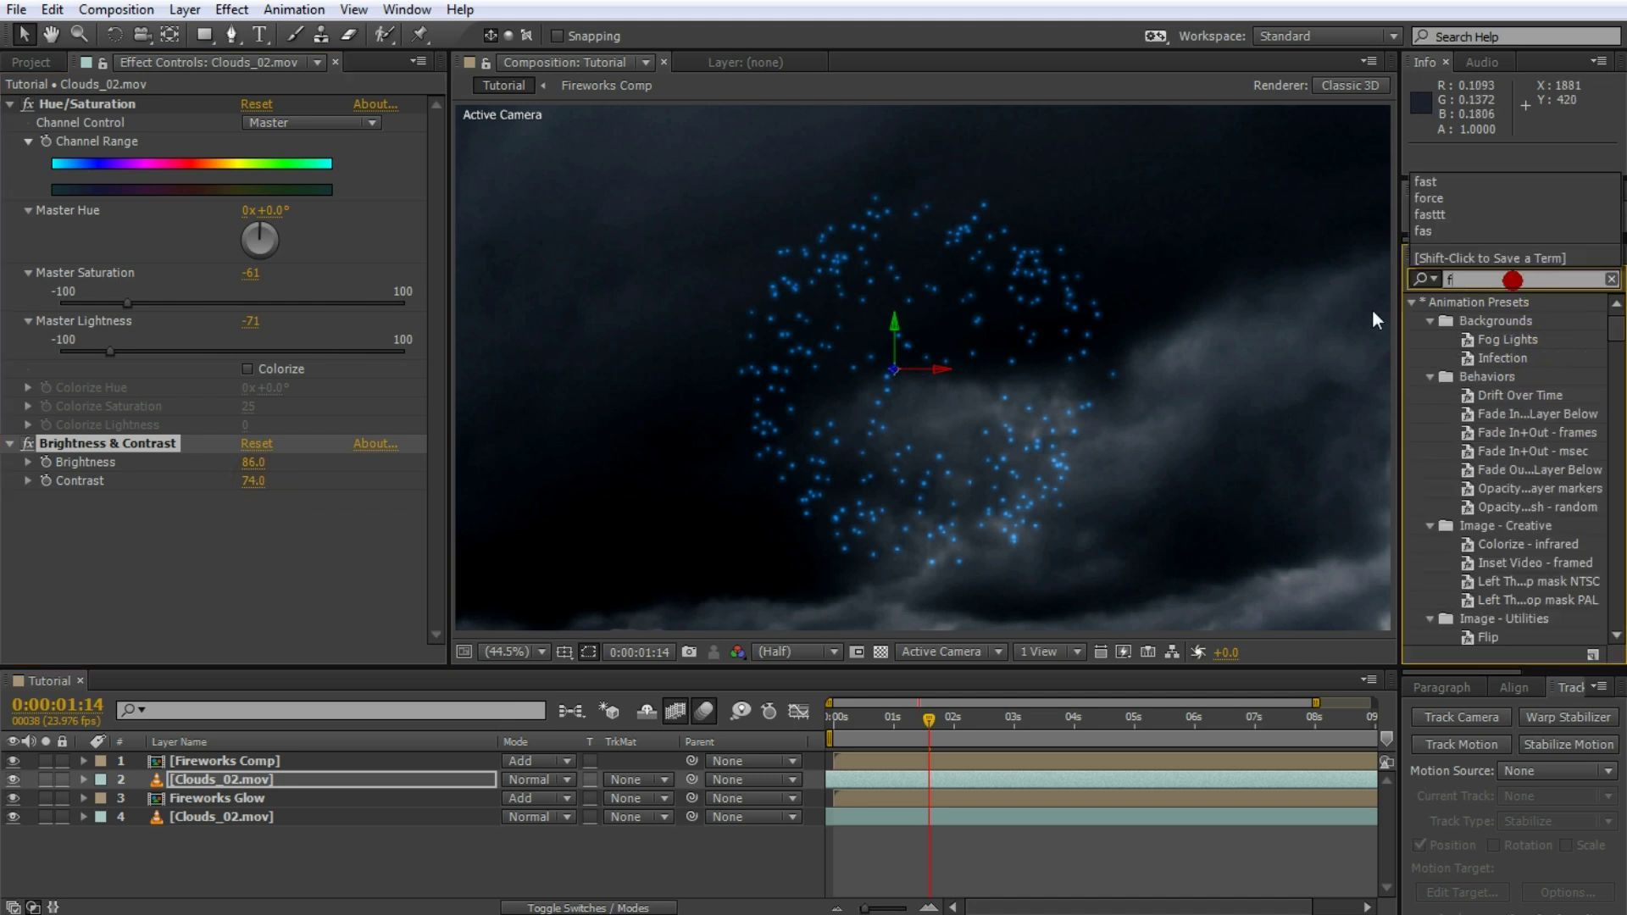
pyautogui.doubleClick(1473, 415)
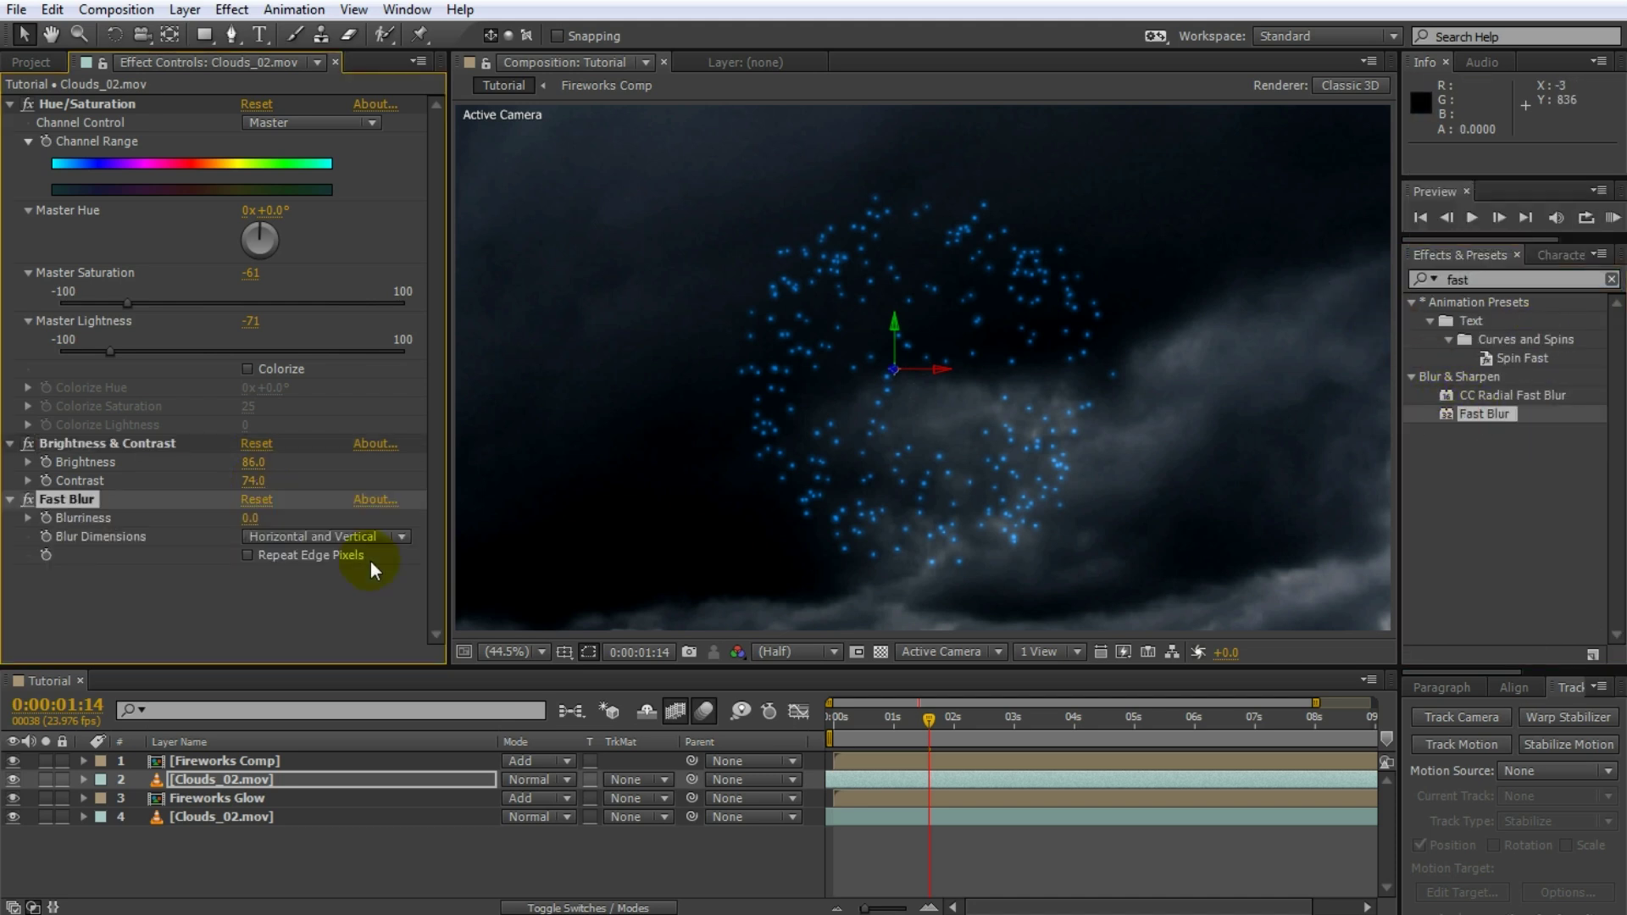
pyautogui.moveTo(251, 518); pyautogui.dragTo(256, 547)
pyautogui.click(262, 592)
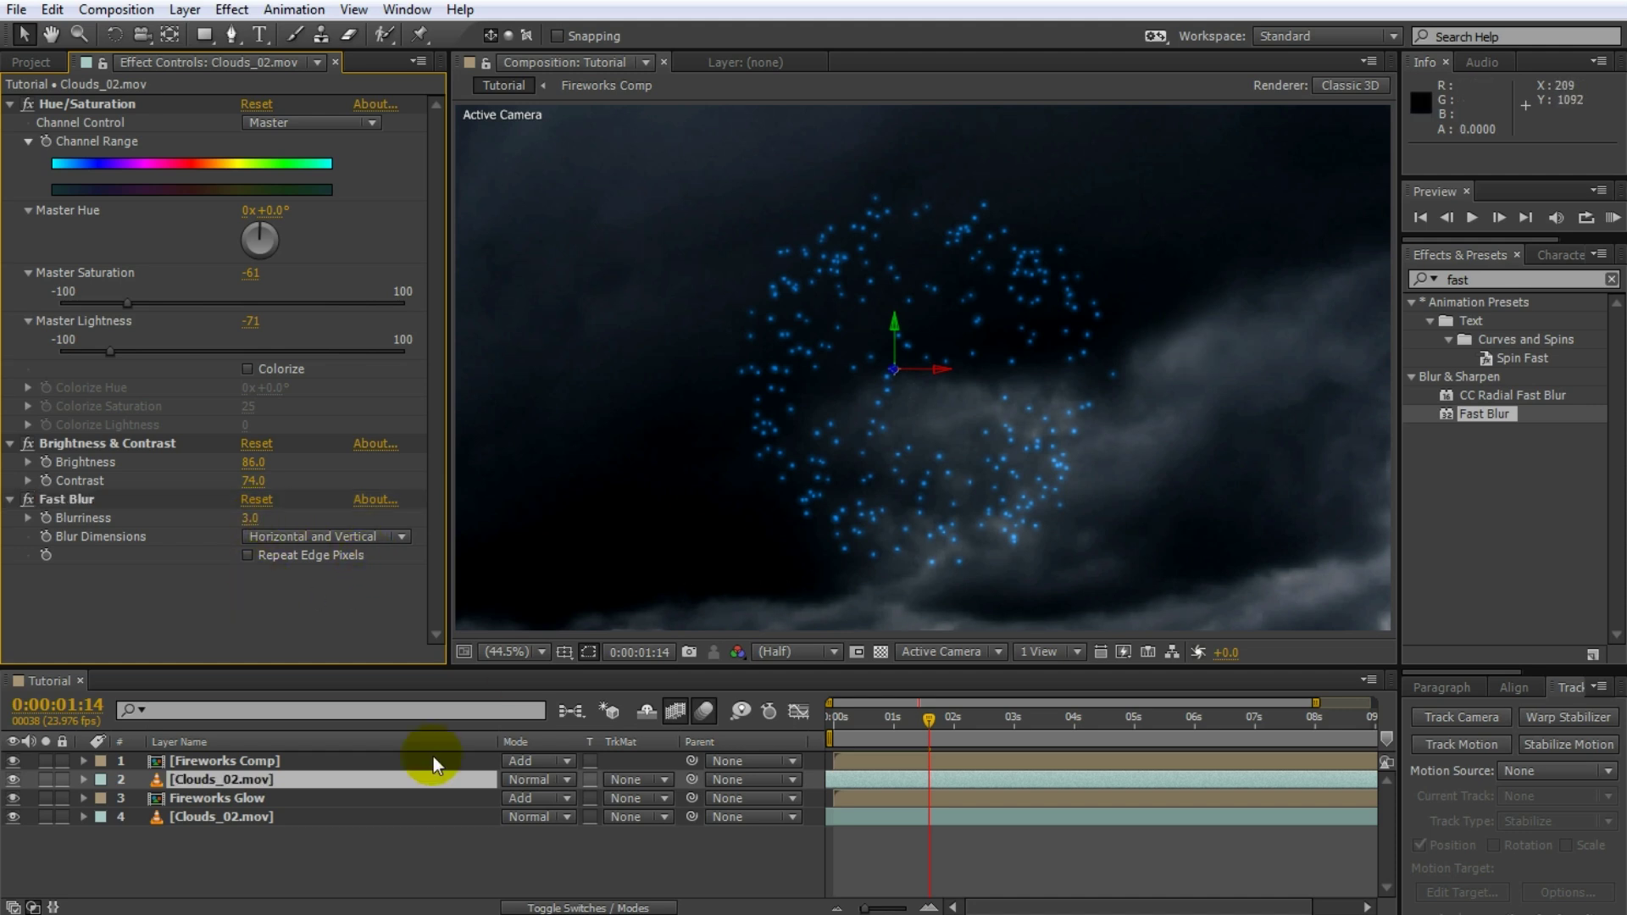
# Set Fireworks Glow's track matte to Luma Matte from the Clouds_02.mov copy above it.
pyautogui.click(338, 798)
pyautogui.click(612, 790)
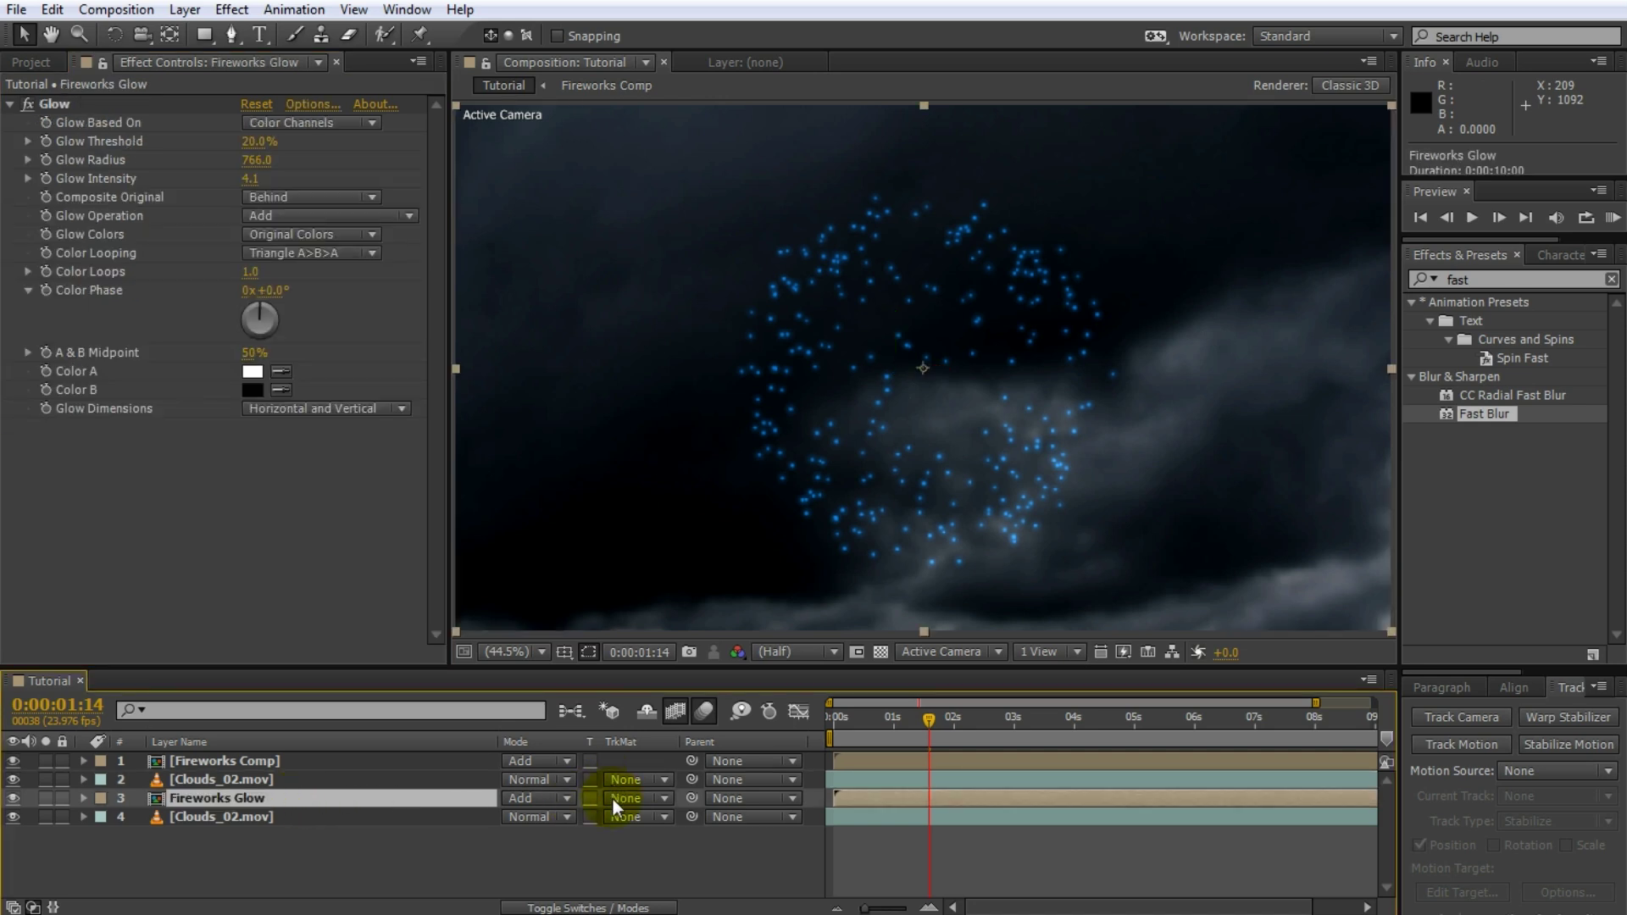
pyautogui.moveTo(613, 800); pyautogui.dragTo(671, 907)
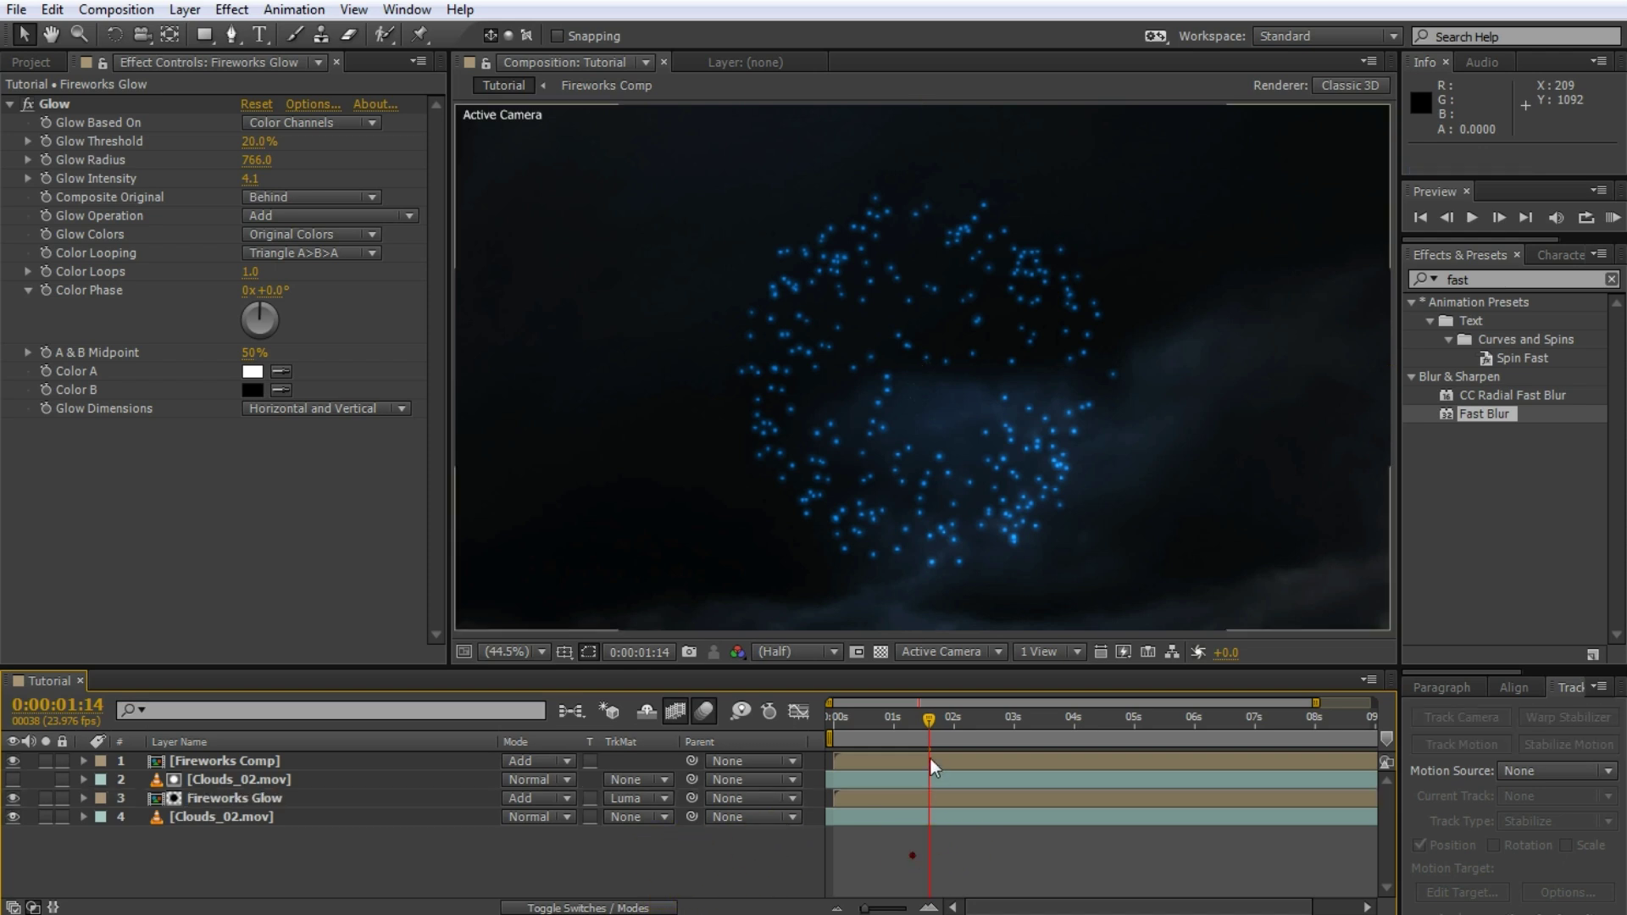
# Scrub the timeline from an earlier firework frame forward to check the matted glow as it fades.
pyautogui.moveTo(932, 719)
pyautogui.mouseDown()
pyautogui.moveTo(889, 725)
pyautogui.moveTo(907, 738)
pyautogui.mouseUp()
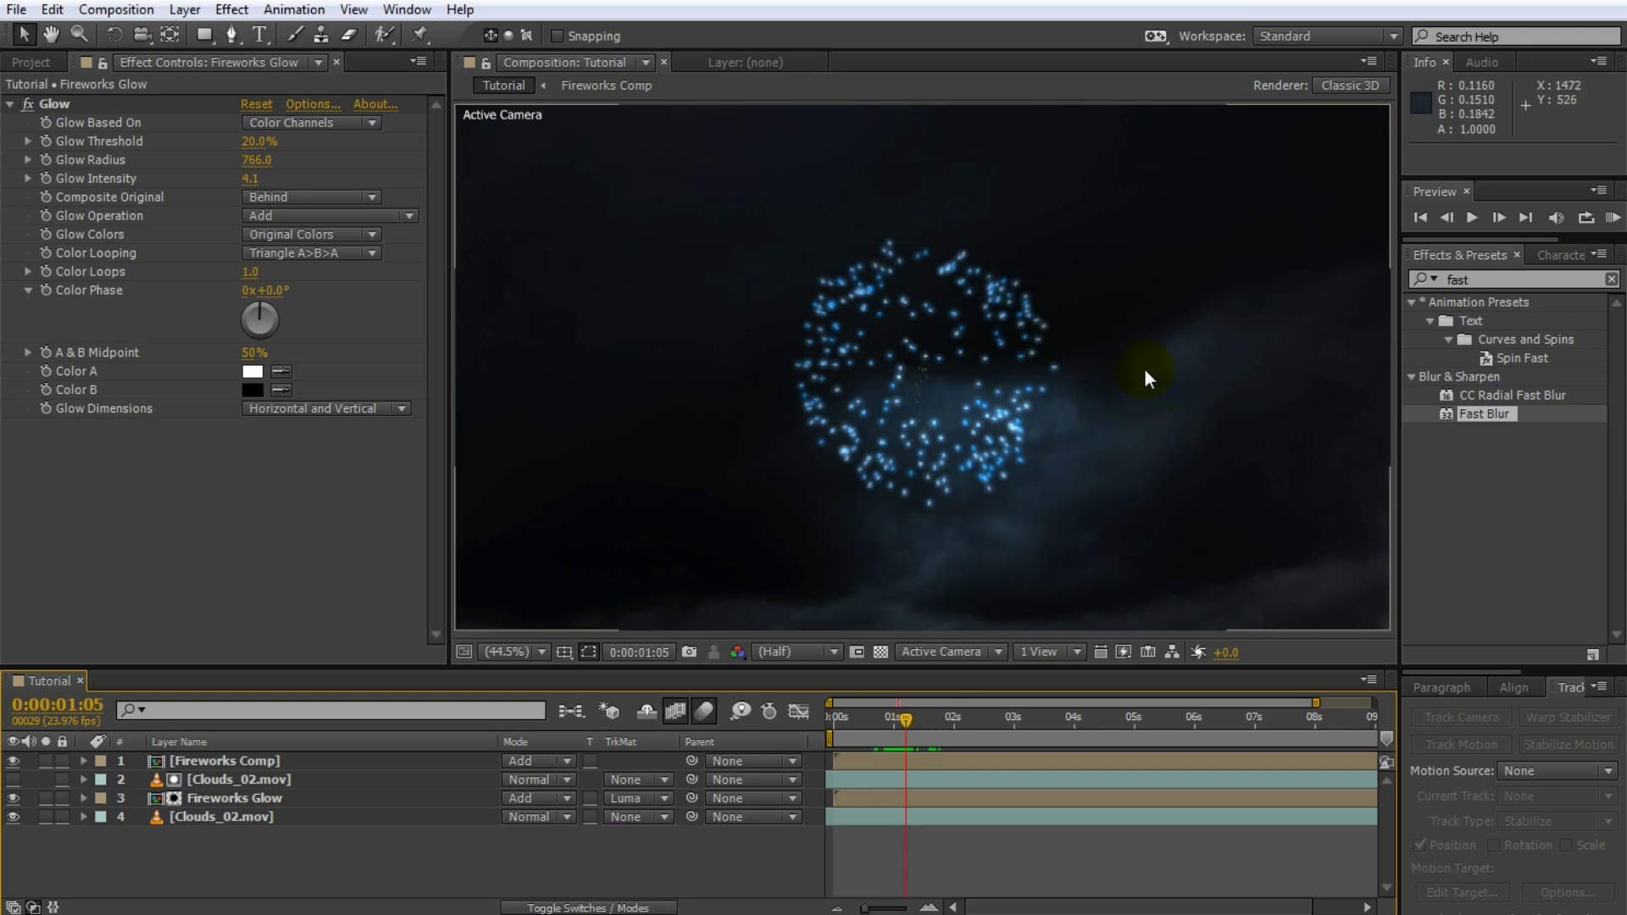
pyautogui.click(894, 476)
pyautogui.click(898, 710)
pyautogui.moveTo(899, 710); pyautogui.dragTo(1047, 741)
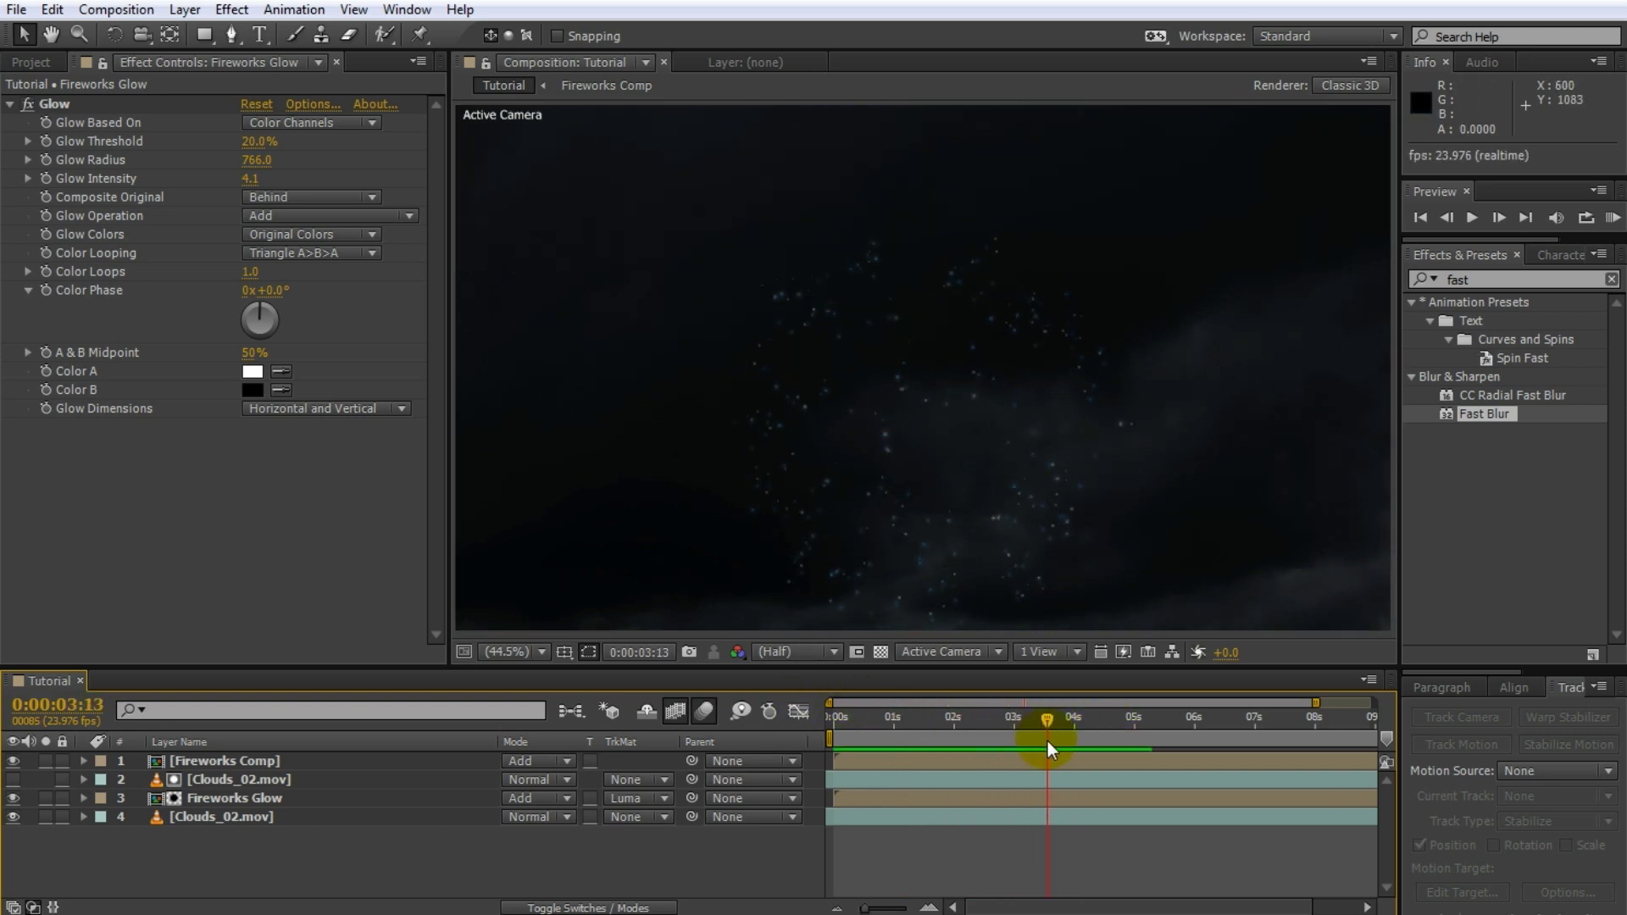
# Give the Fireworks Glow's Glow effect 0.0% threshold, 484.0 radius and 6.2 intensity.
pyautogui.click(298, 799)
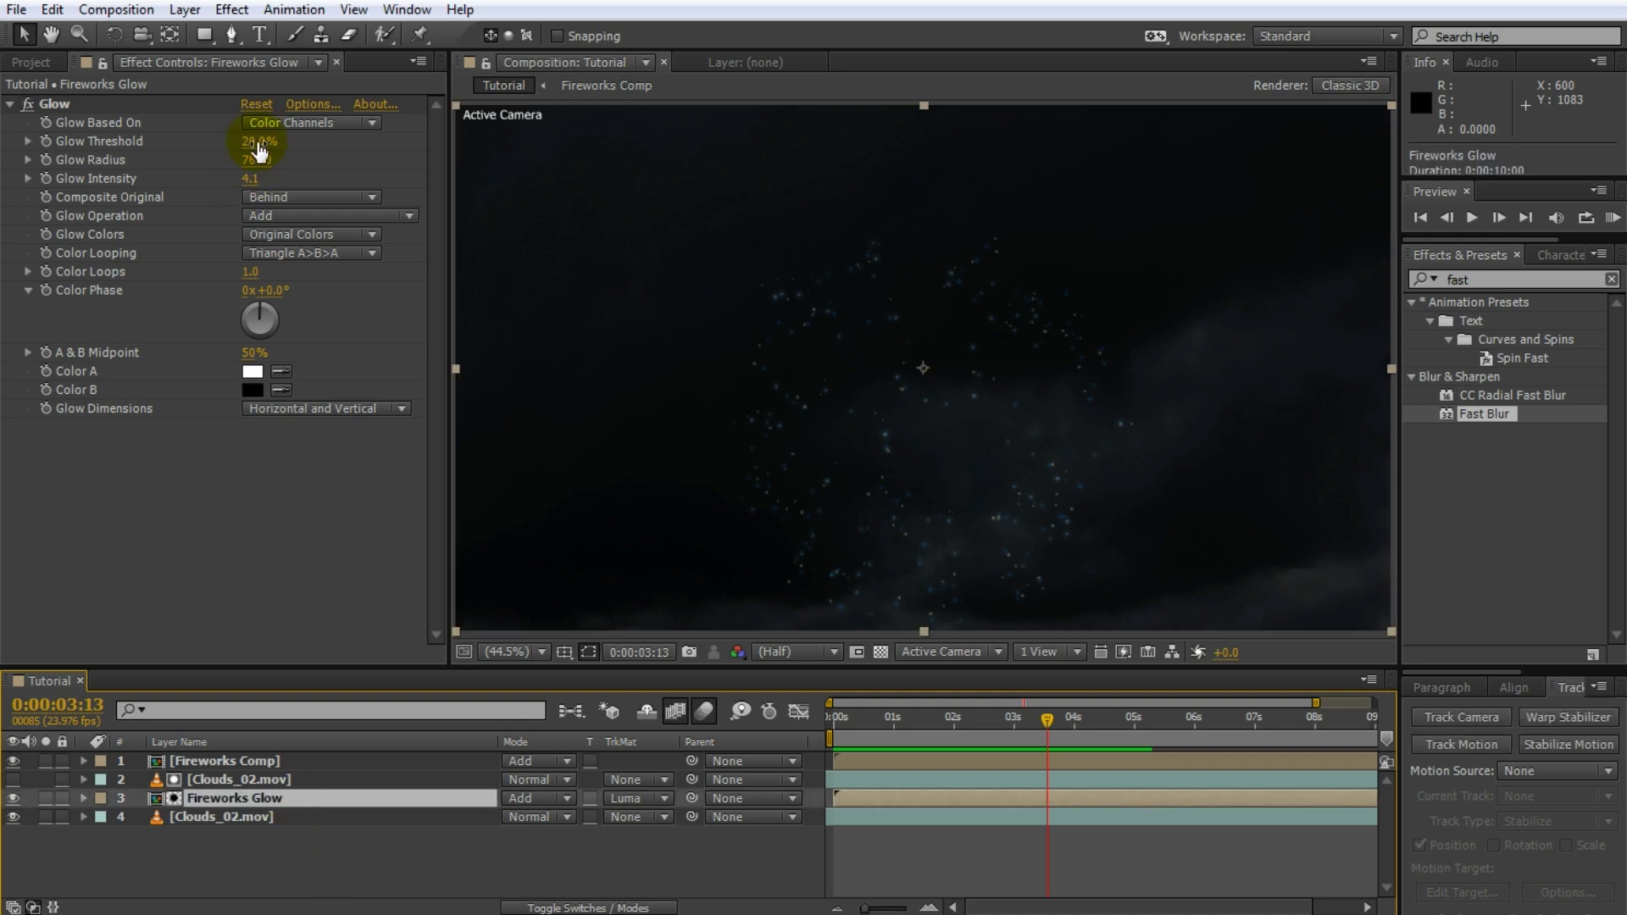
pyautogui.moveTo(254, 141); pyautogui.dragTo(473, 177)
pyautogui.moveTo(255, 159); pyautogui.dragTo(326, 163)
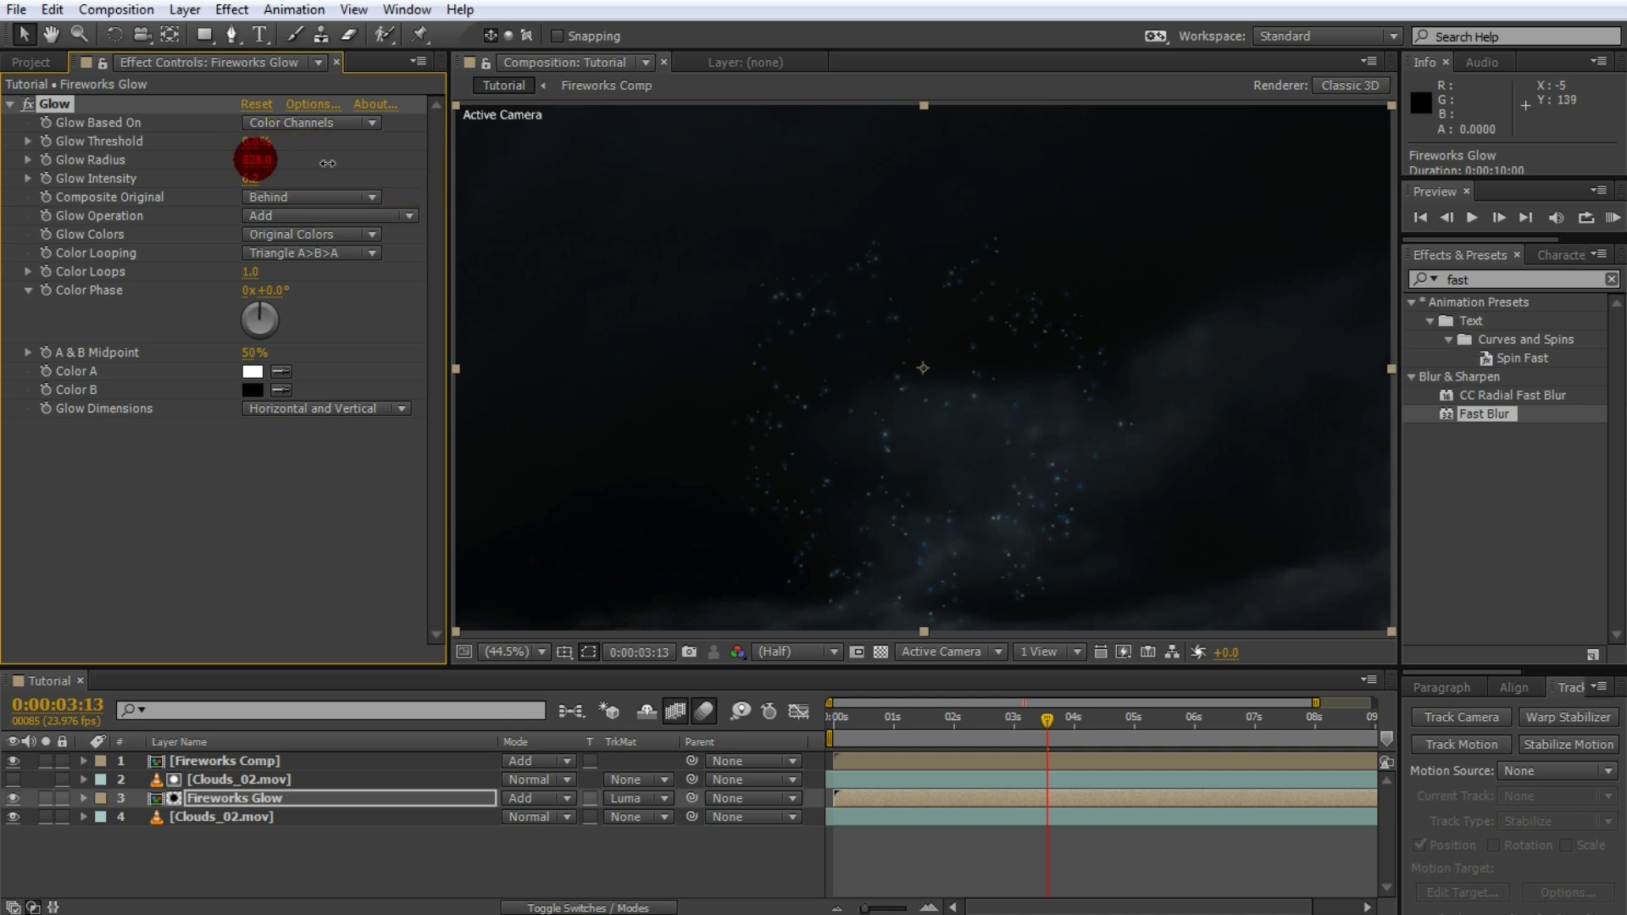
pyautogui.moveTo(68, 179); pyautogui.dragTo(37, 208)
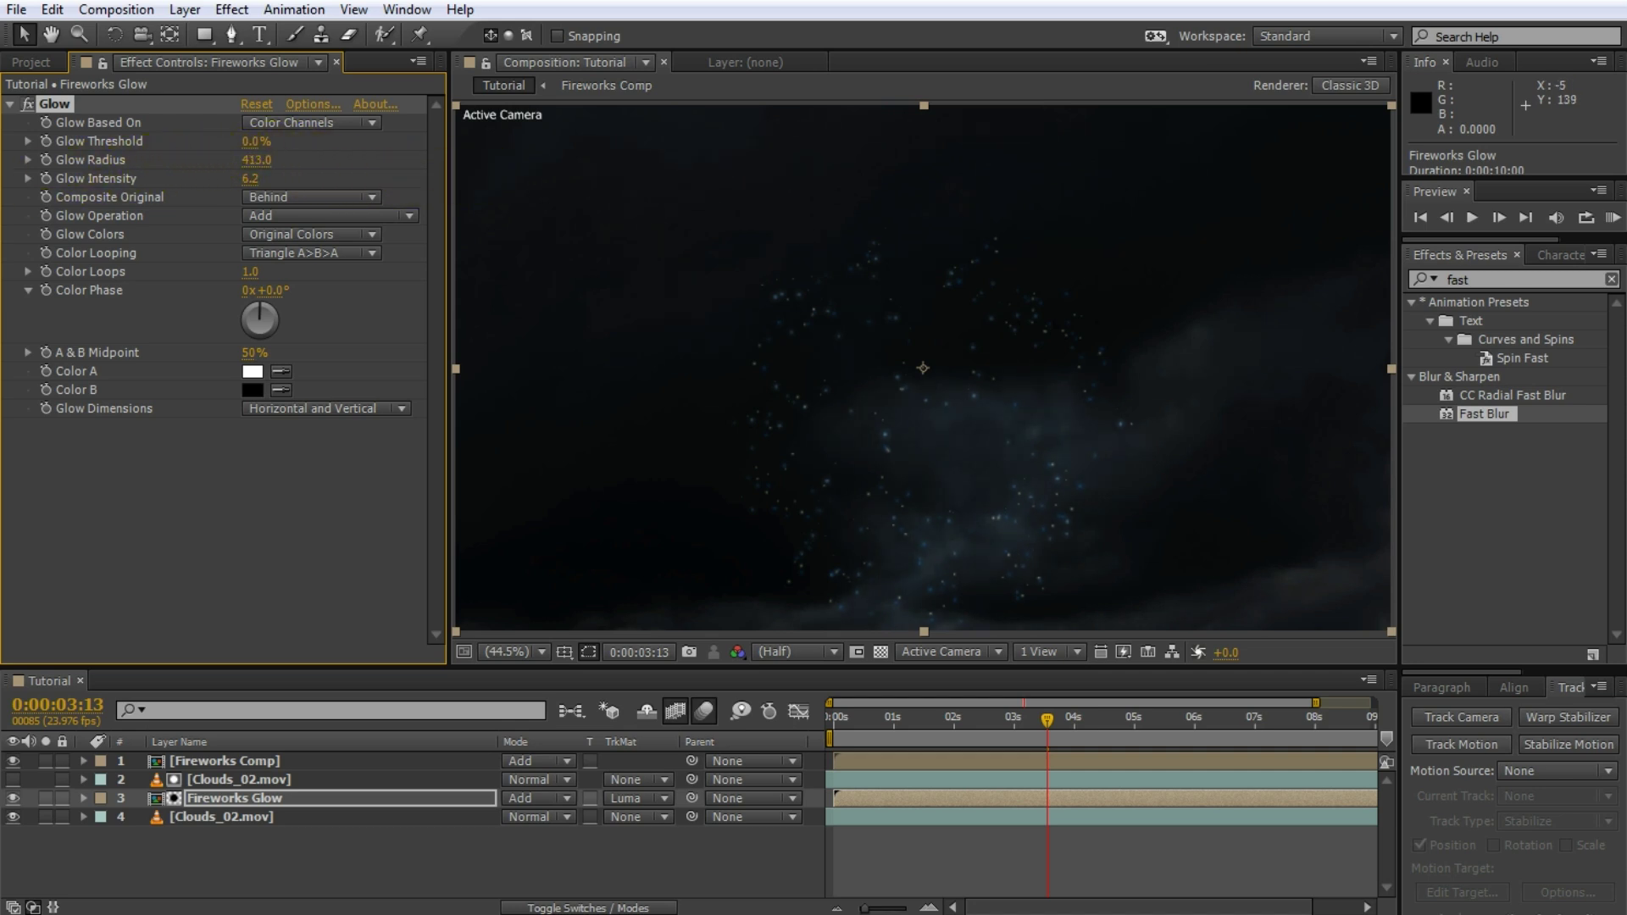
pyautogui.moveTo(1049, 725); pyautogui.dragTo(834, 718)
pyautogui.click(992, 853)
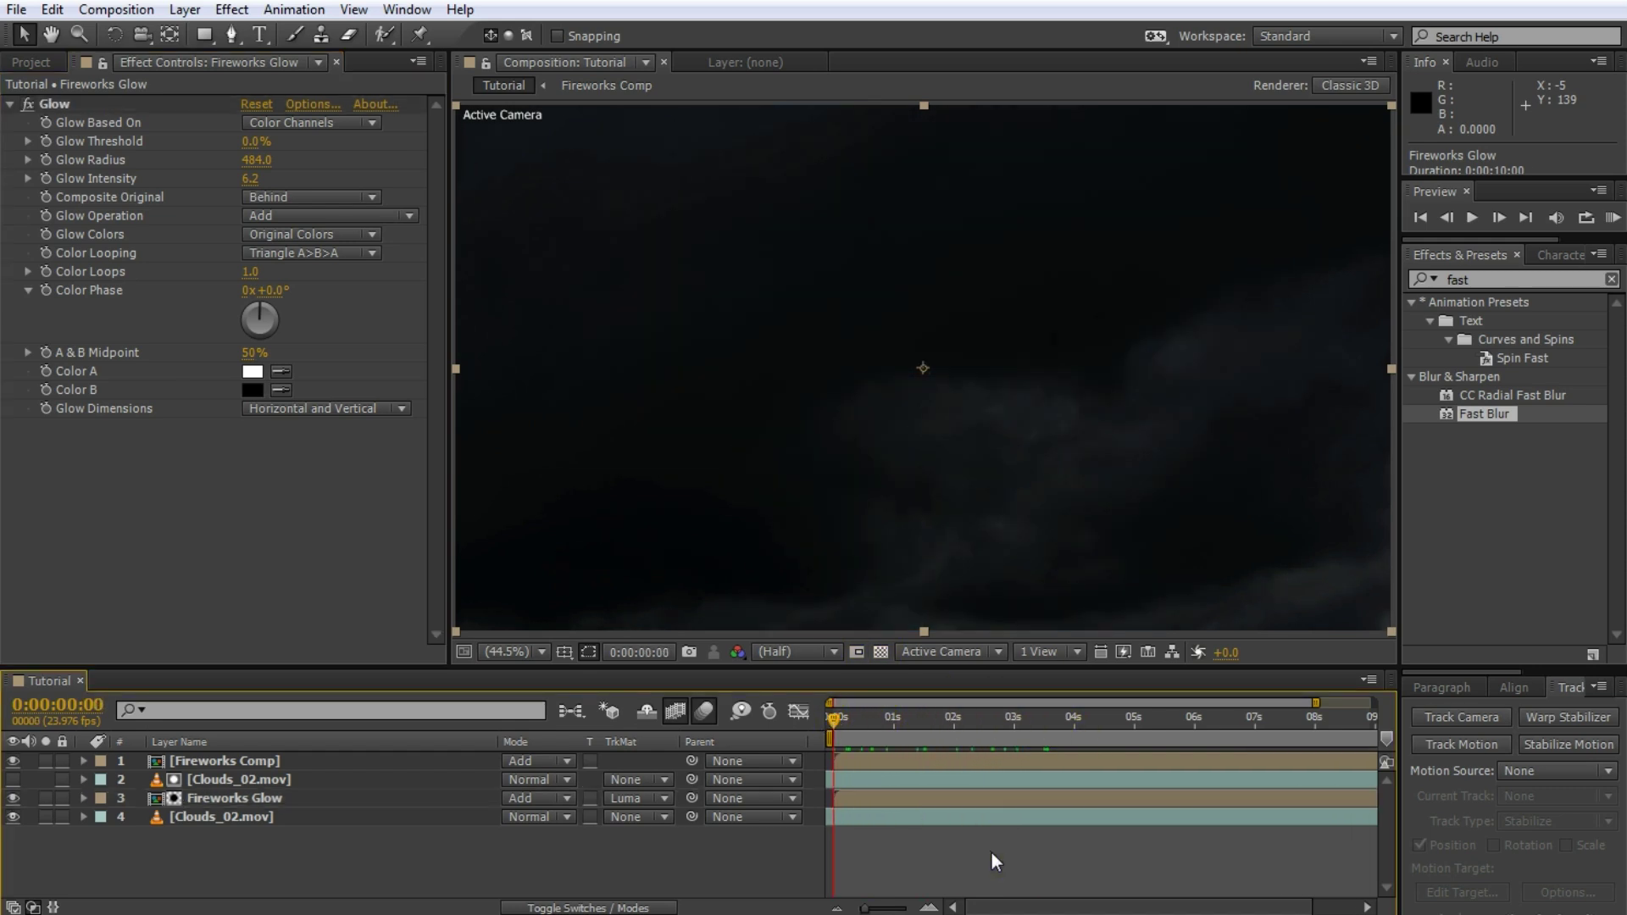
pyautogui.press('space')
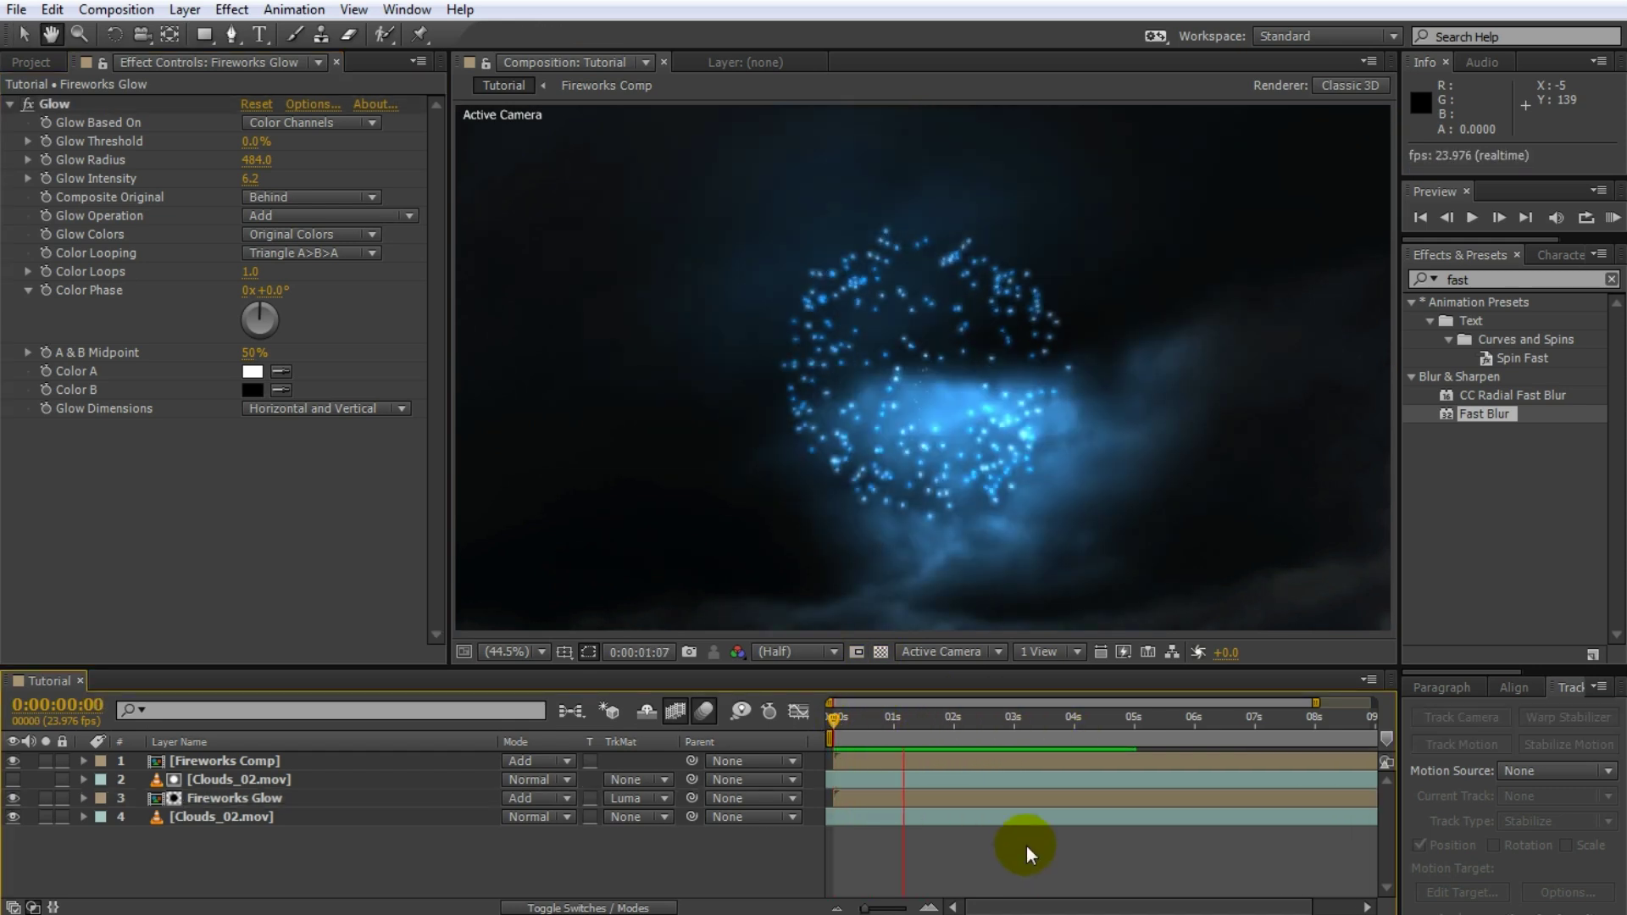